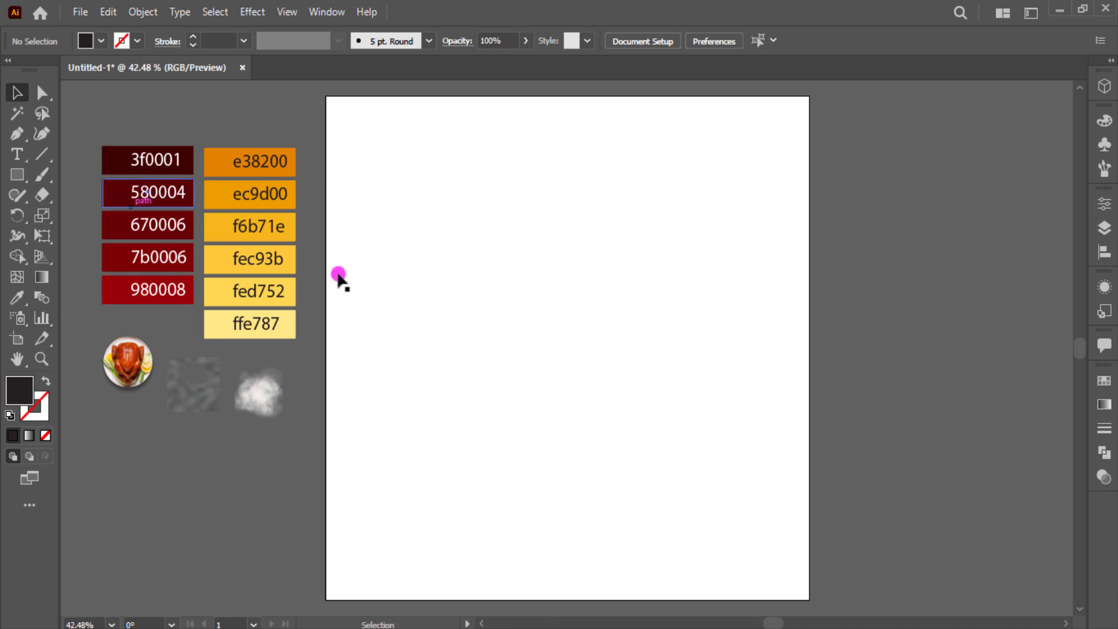
Draw a 1000 × 1000 px rectangle and centre it horizontally and vertically on the artboard
left_click(11, 173)
left_click(499, 295)
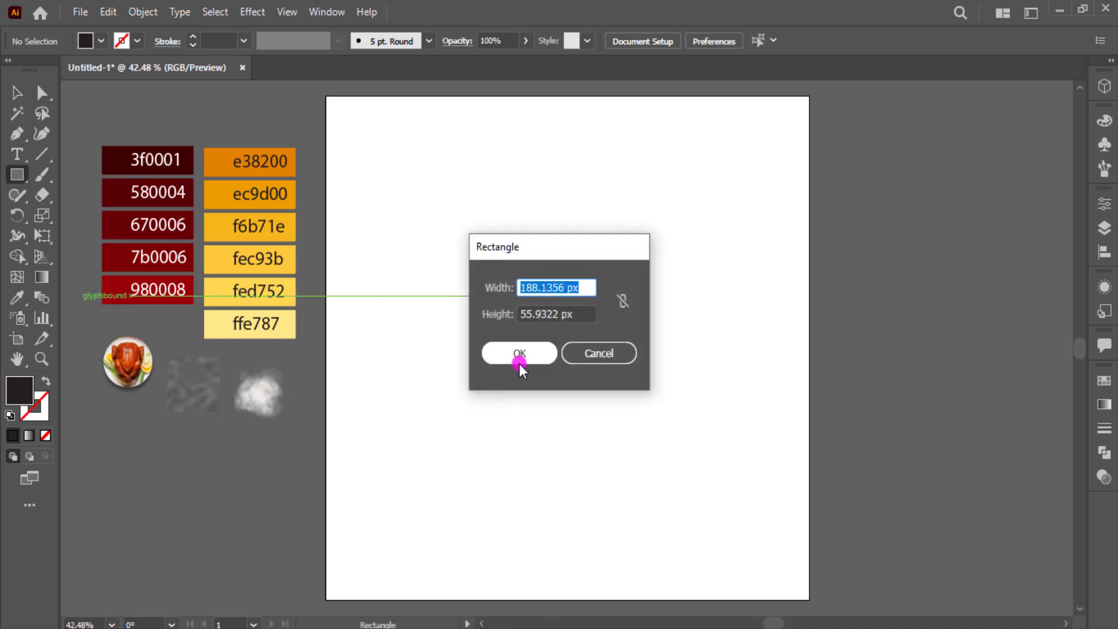
type("1000")
key("Tab")
type("1000")
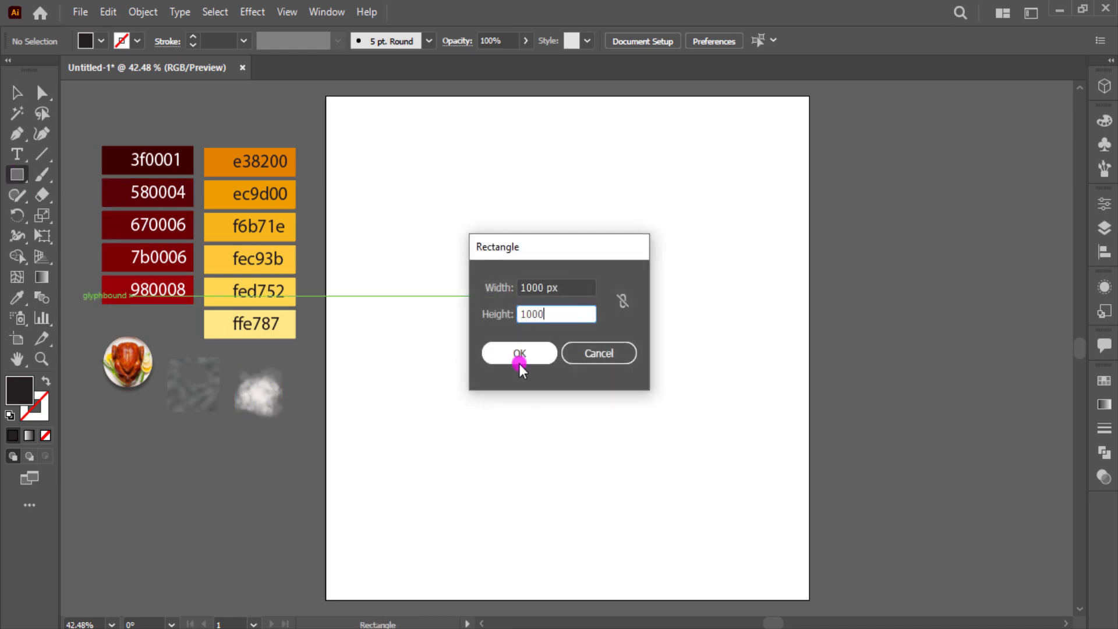
left_click(519, 352)
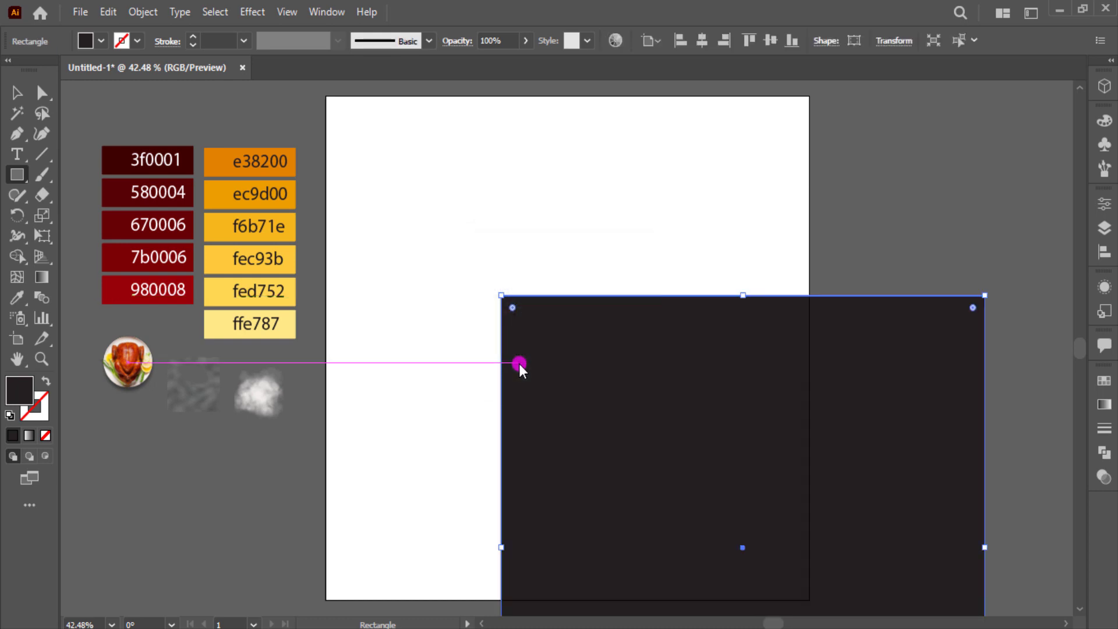
left_click(699, 41)
left_click(771, 40)
Give the background rectangle a radial gradient fill, undoing an accidental stop move
left_click(17, 98)
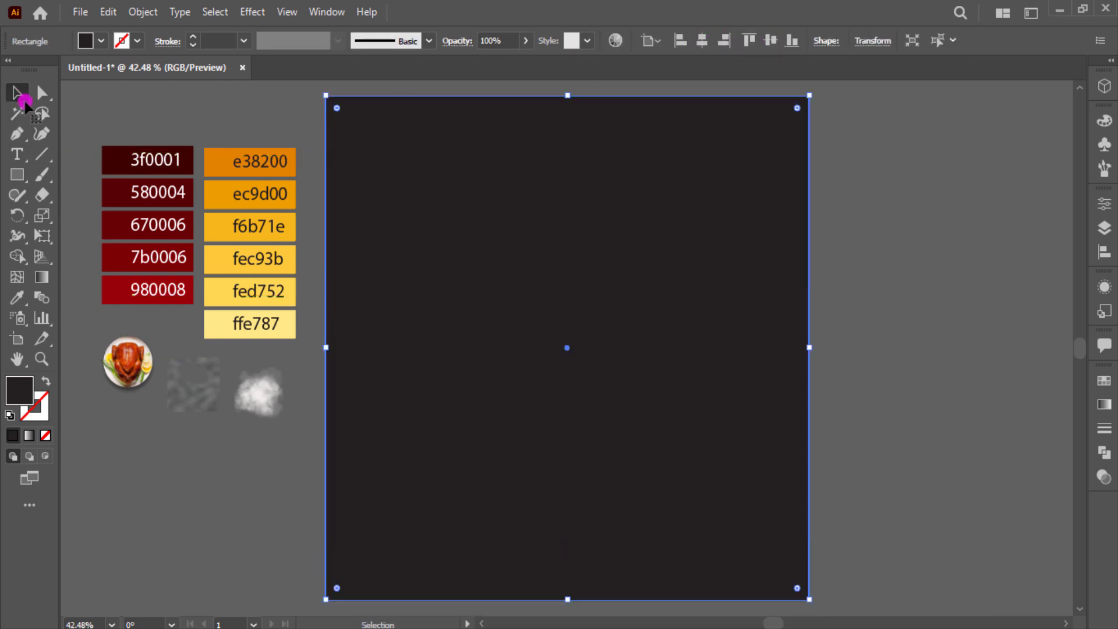
left_click(1104, 404)
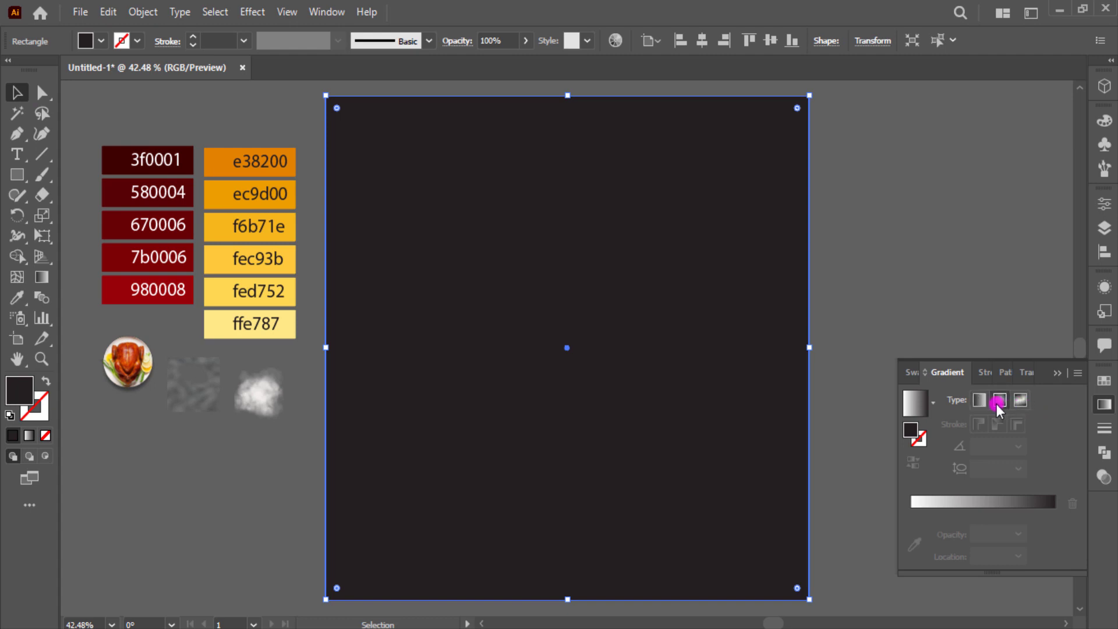
left_click(948, 516)
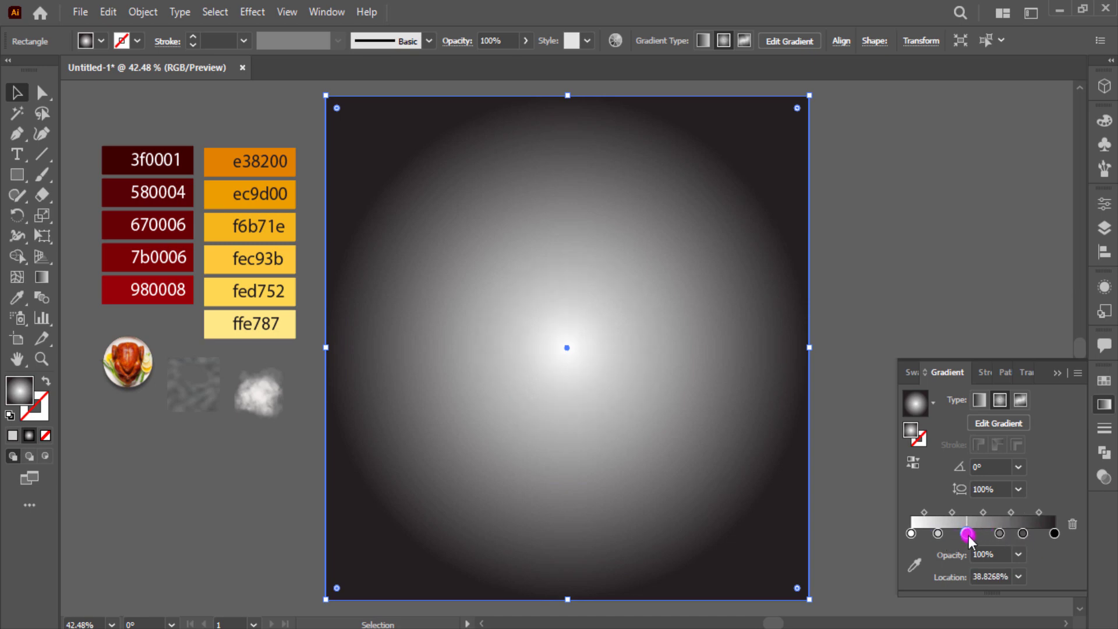
left_click_drag(1000, 533, 998, 533)
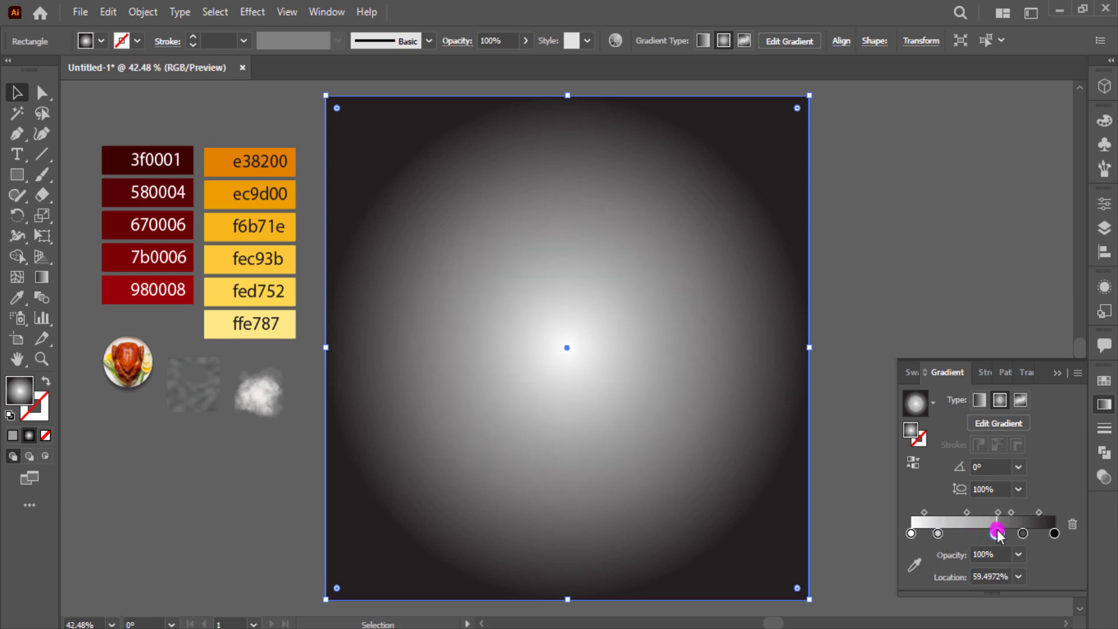
key("ctrl+z")
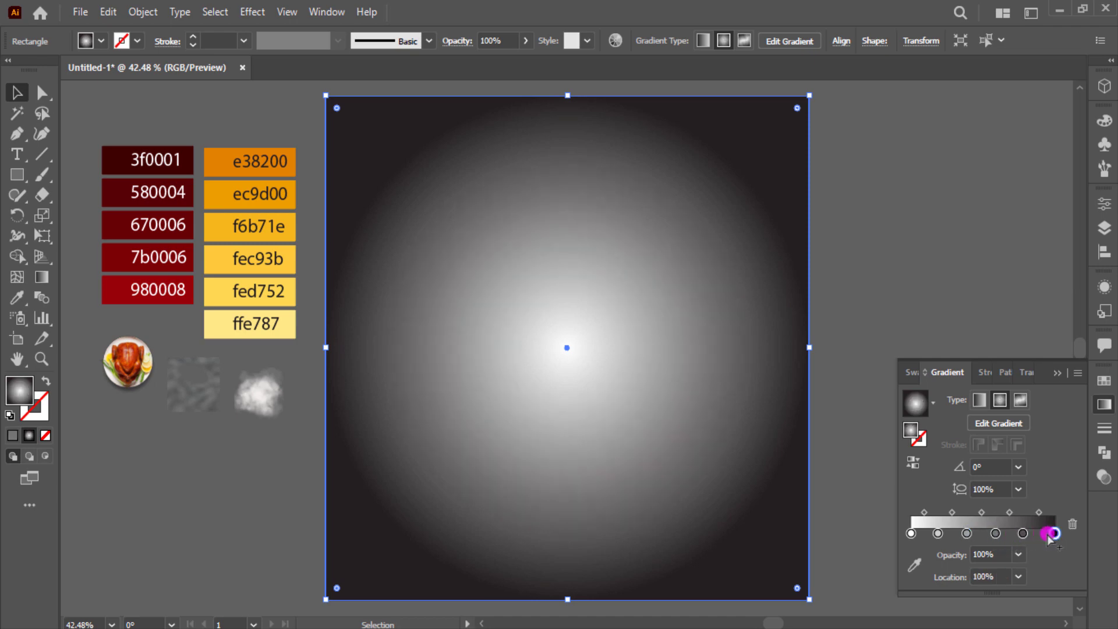
Set the outer gradient stops to orange swatches e38200 and ec9d00 (78% stop)
left_click(920, 559)
left_click(224, 156)
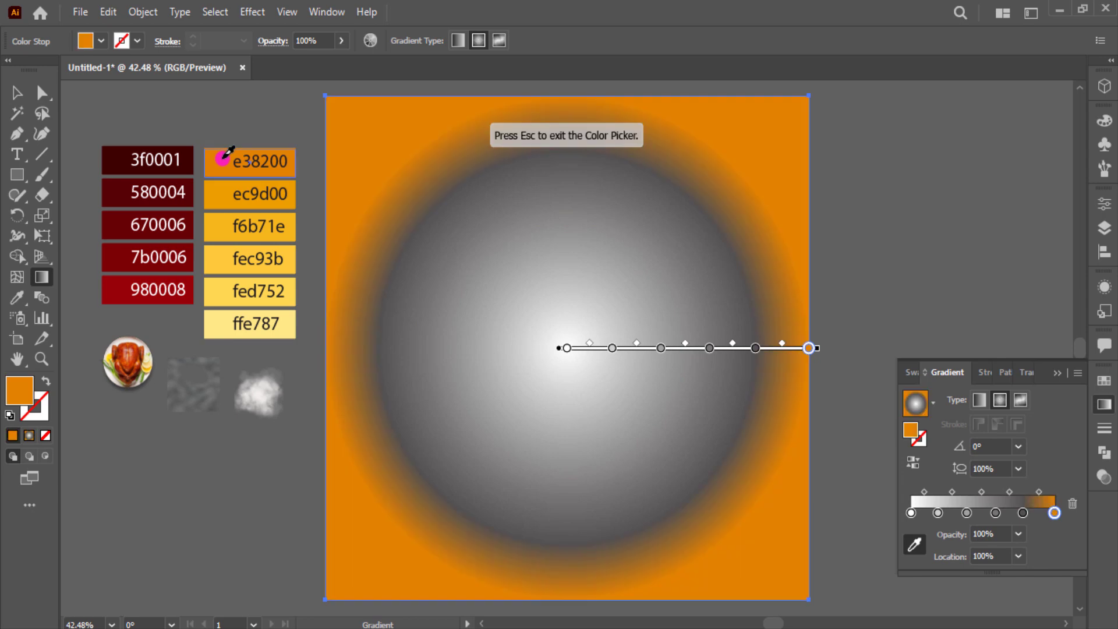
key("v")
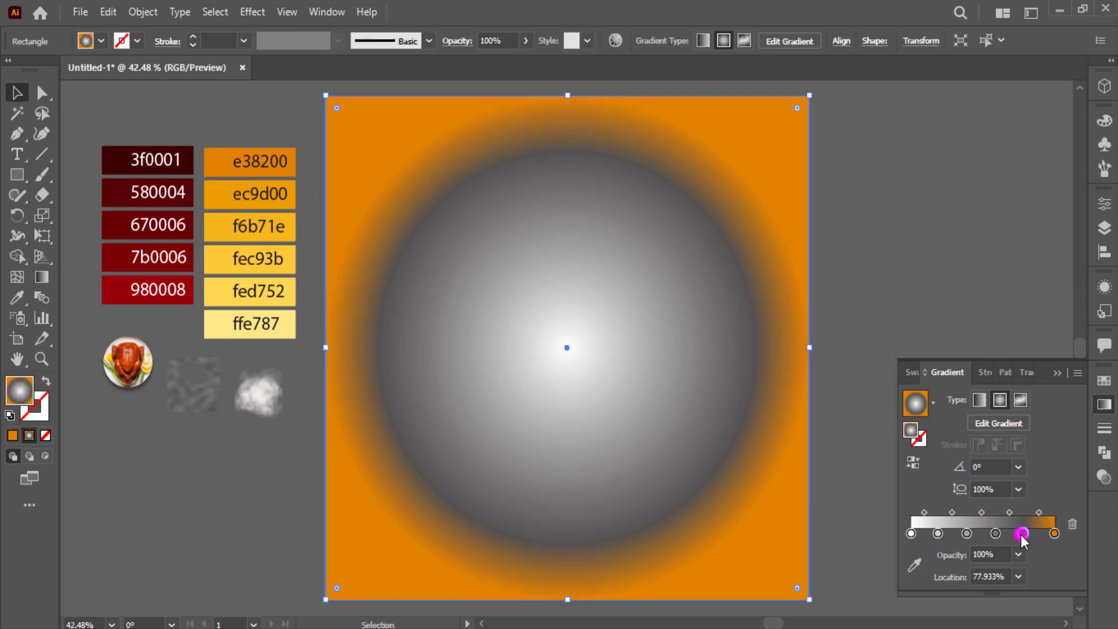
left_click(925, 561)
left_click(223, 199)
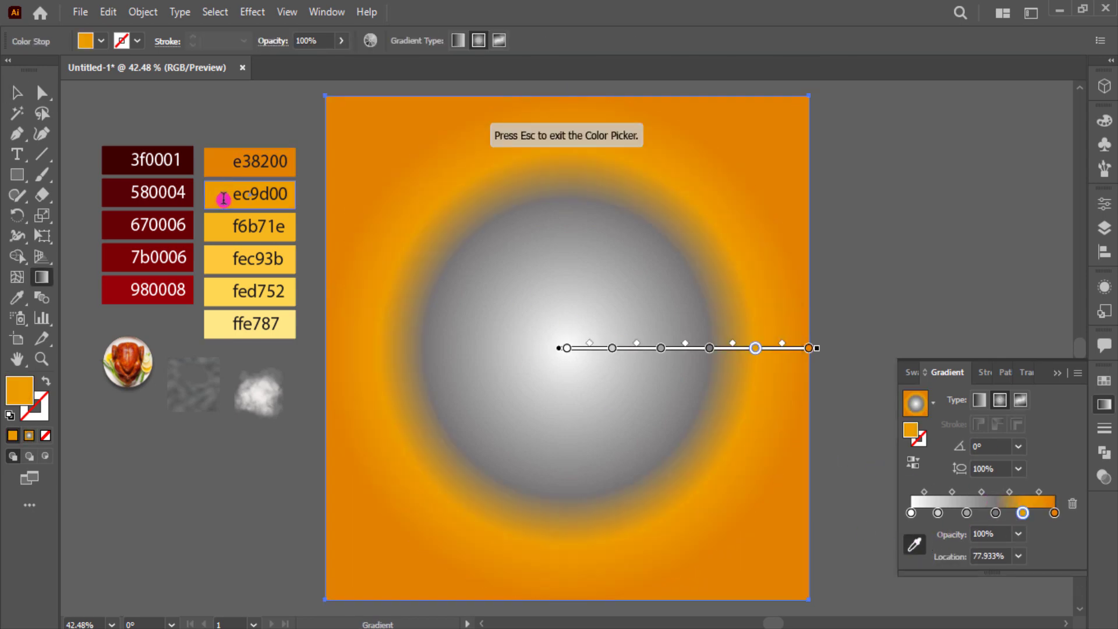
Set the 59%, 39% and centre stops to f6b71e, fec93b and ffe787, then collapse the panel
left_click(996, 513)
left_click(217, 229)
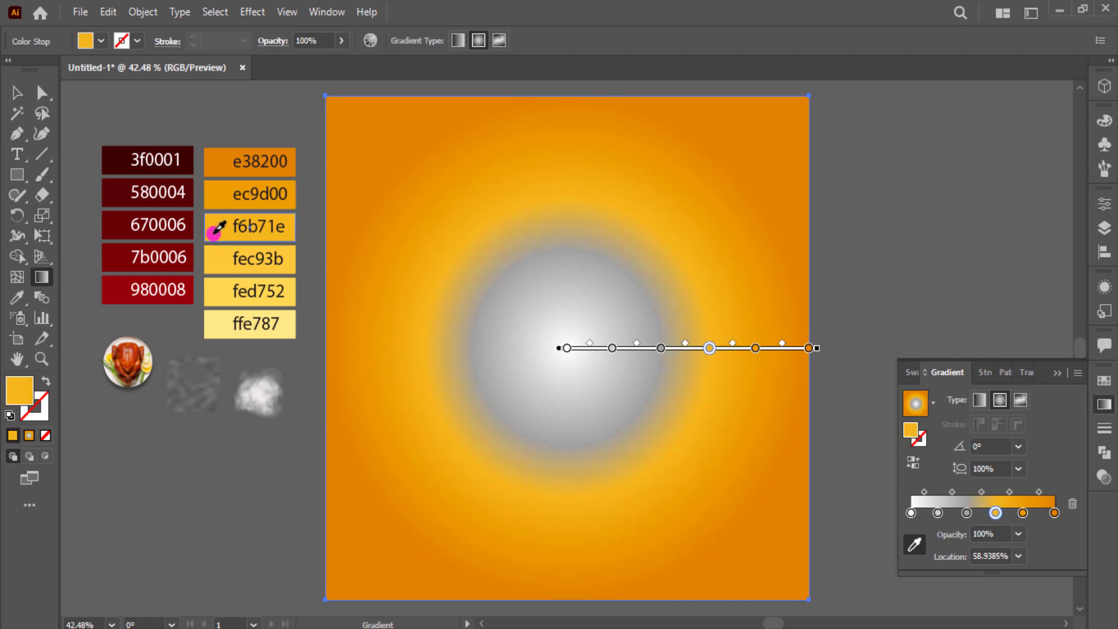
left_click(966, 513)
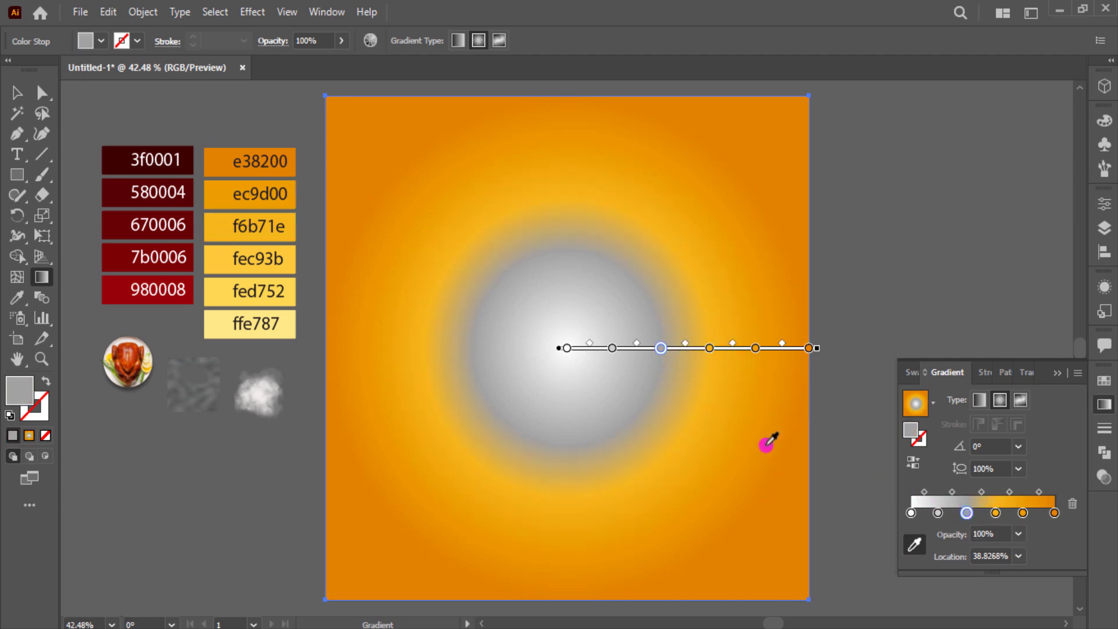
left_click(221, 261)
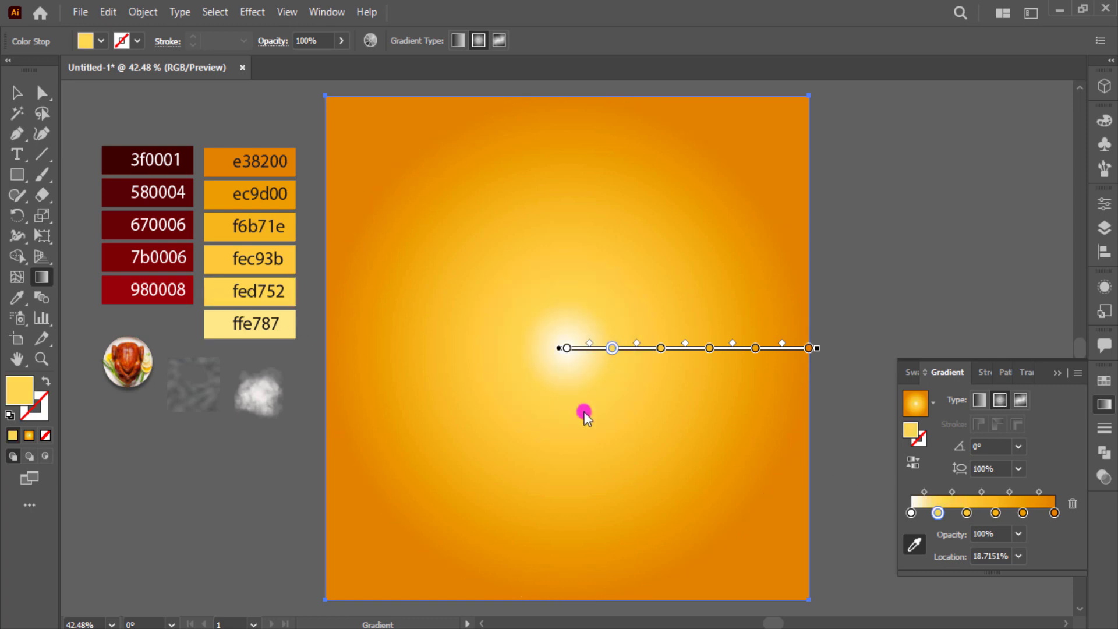
left_click(912, 513)
left_click(207, 316)
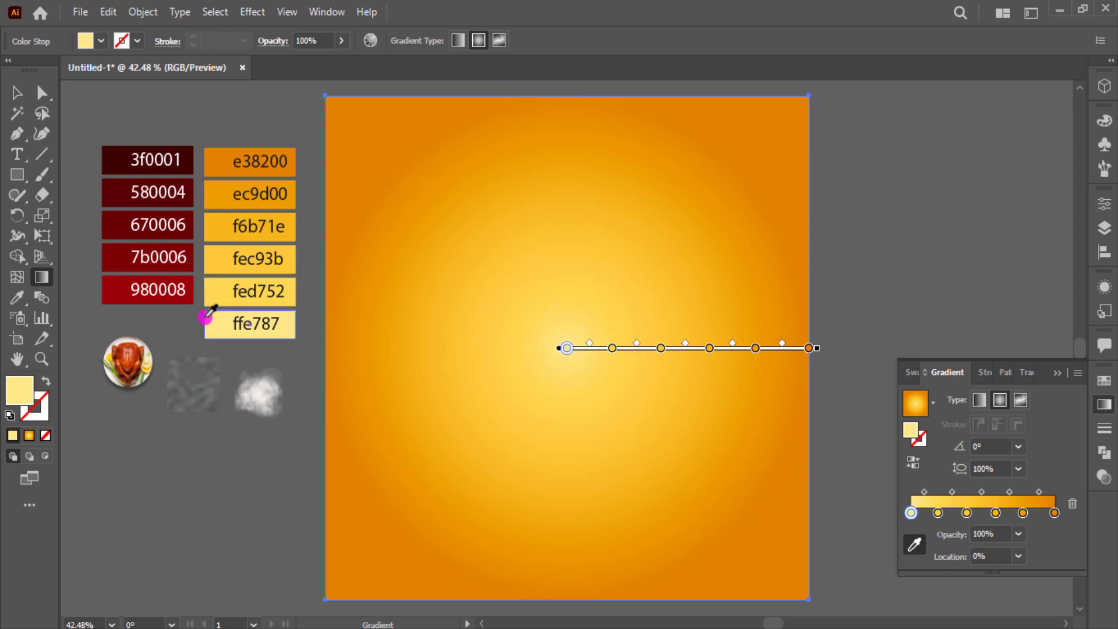
left_click(10, 96)
left_click(971, 296)
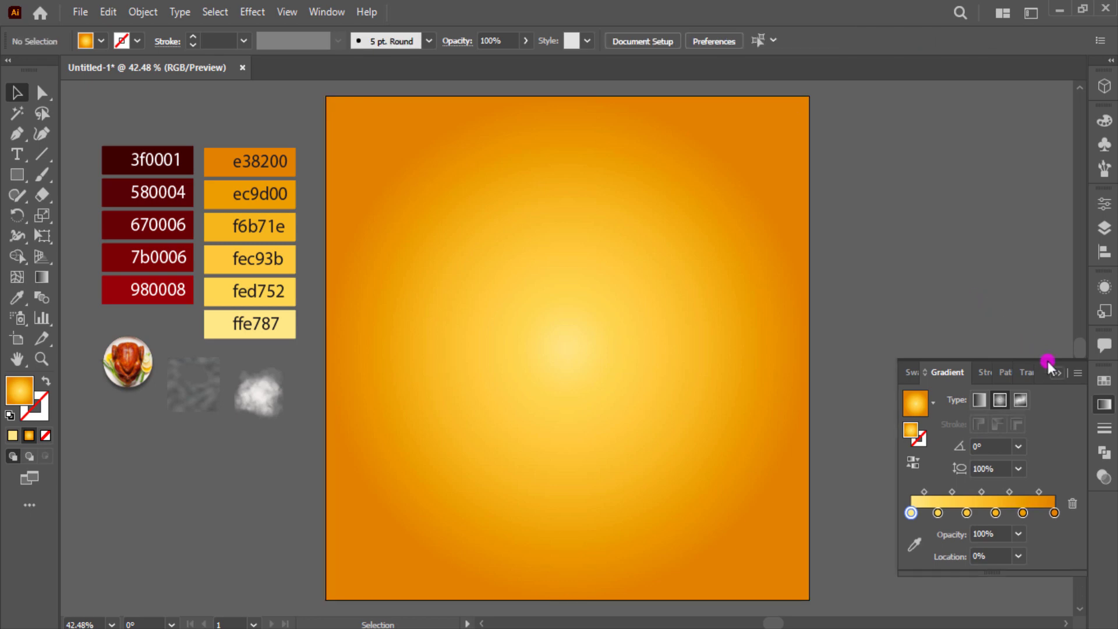
left_click(736, 392)
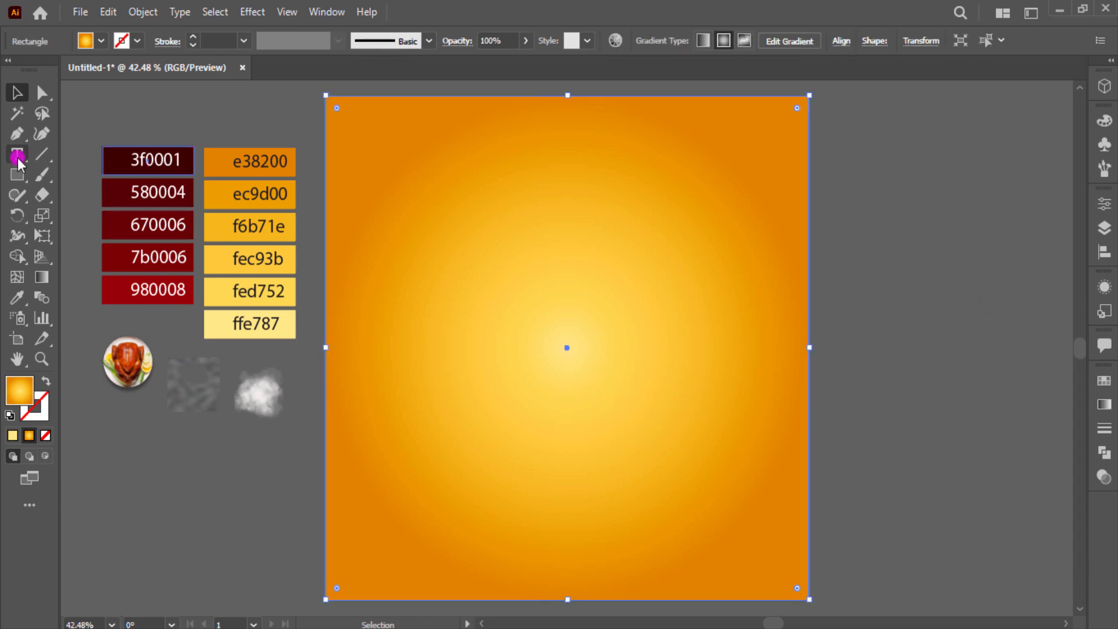
Pen-draw a closed wave shape dipping low across the poster and extending past both edges
left_click(17, 133)
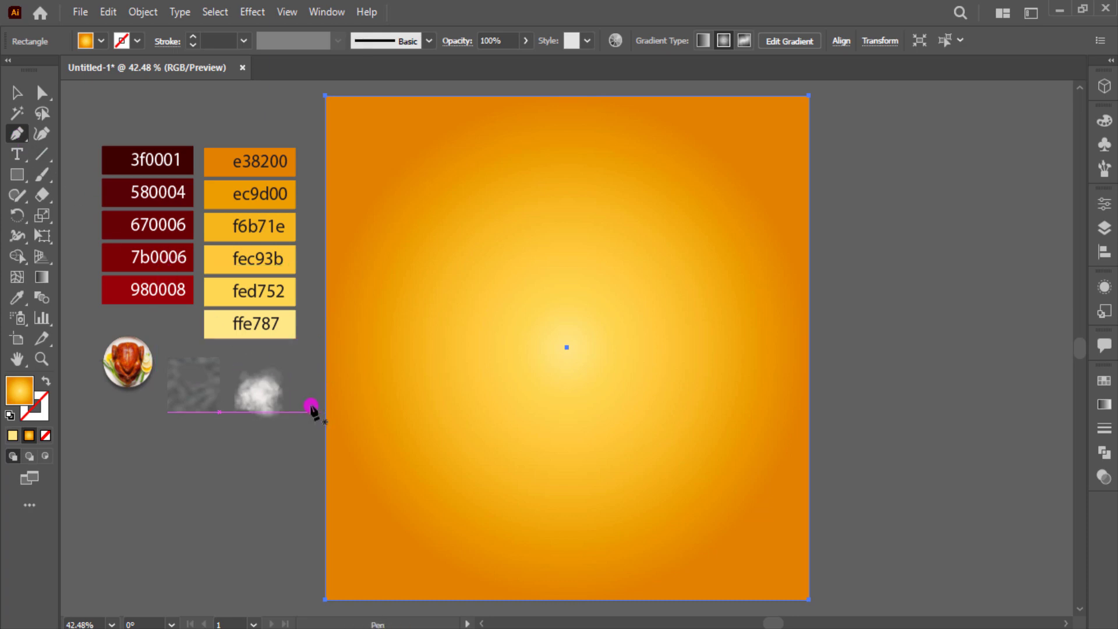
left_click(307, 412)
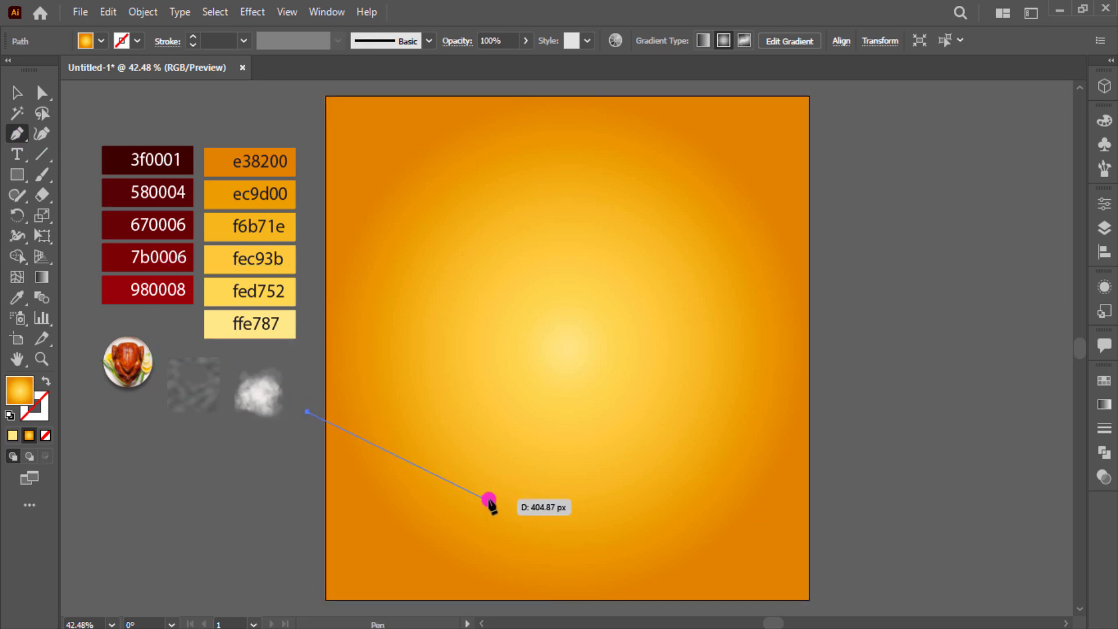
left_click_drag(568, 507, 562, 506)
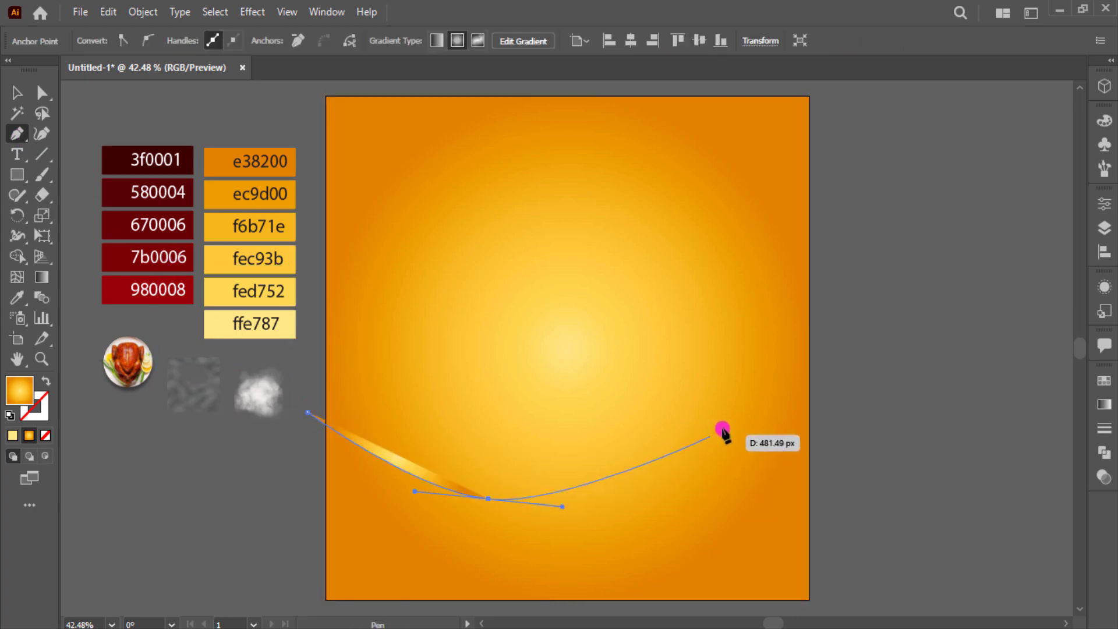
left_click_drag(713, 433, 785, 407)
left_click(828, 412)
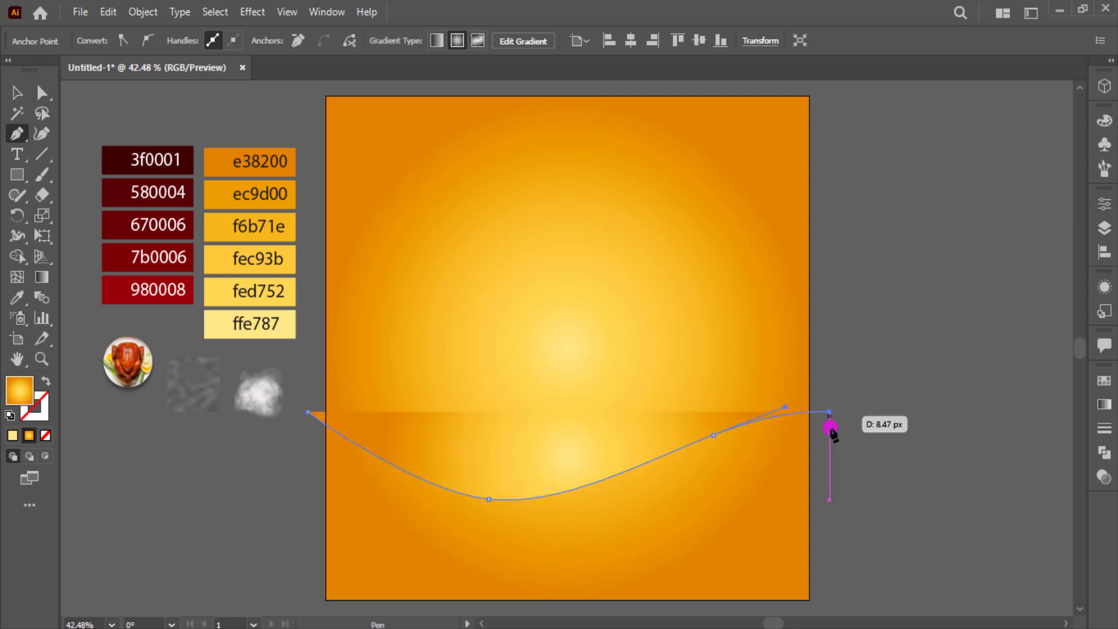
left_click(831, 485)
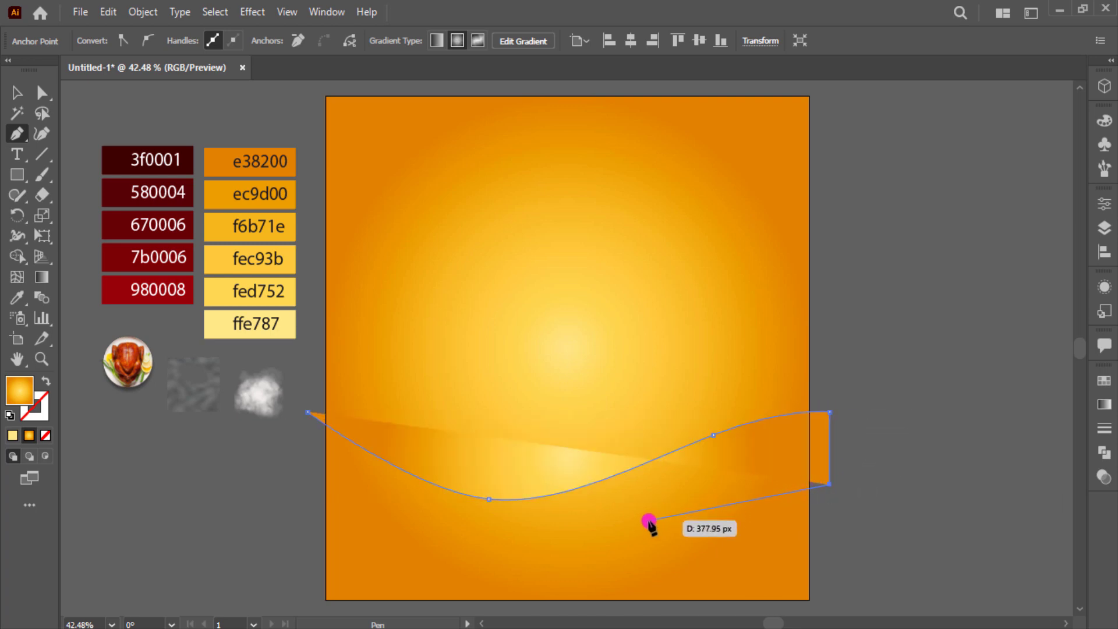
left_click_drag(648, 520, 595, 574)
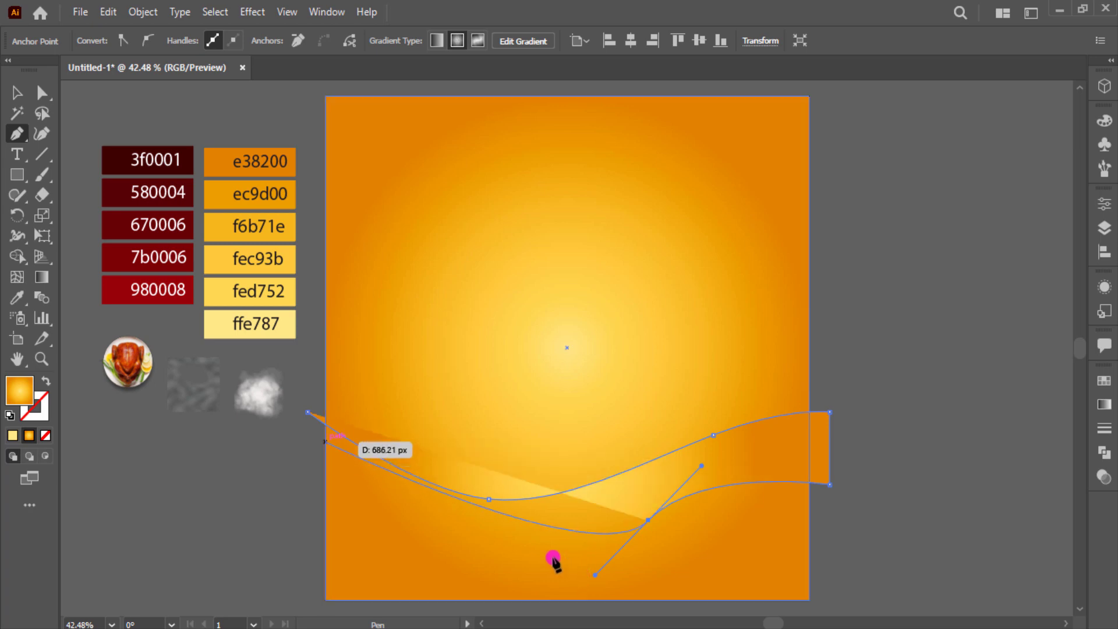
left_click_drag(306, 411, 305, 318)
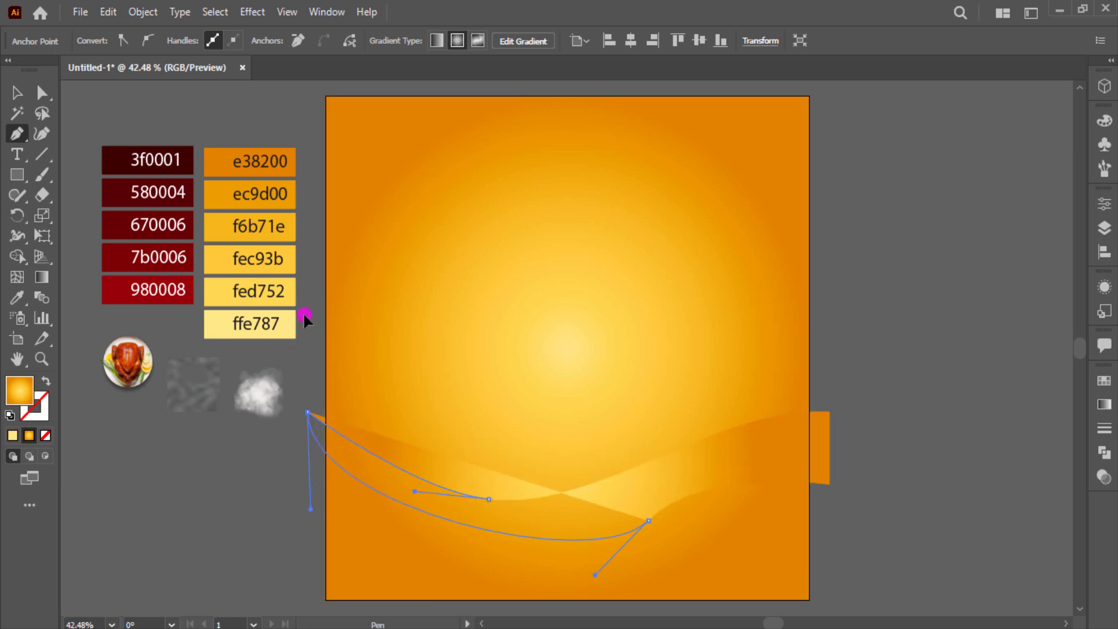
Remove the wave's lower curved point and redraw the lower edge from the right corner
left_click(17, 92)
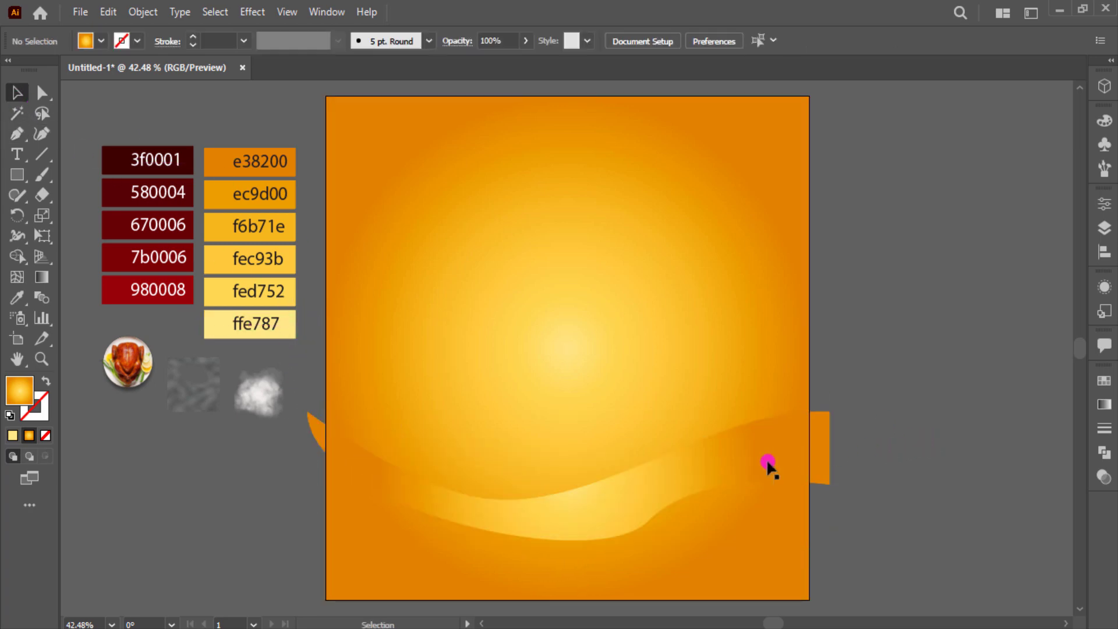
left_click(669, 474)
key("ctrl+z")
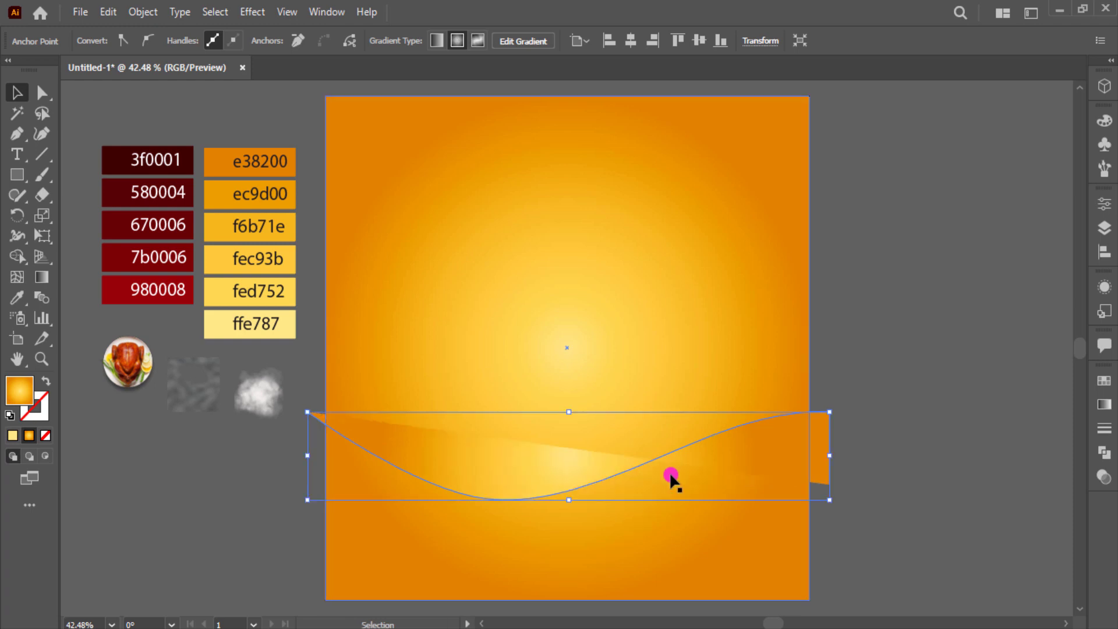
key("p")
left_click(830, 482)
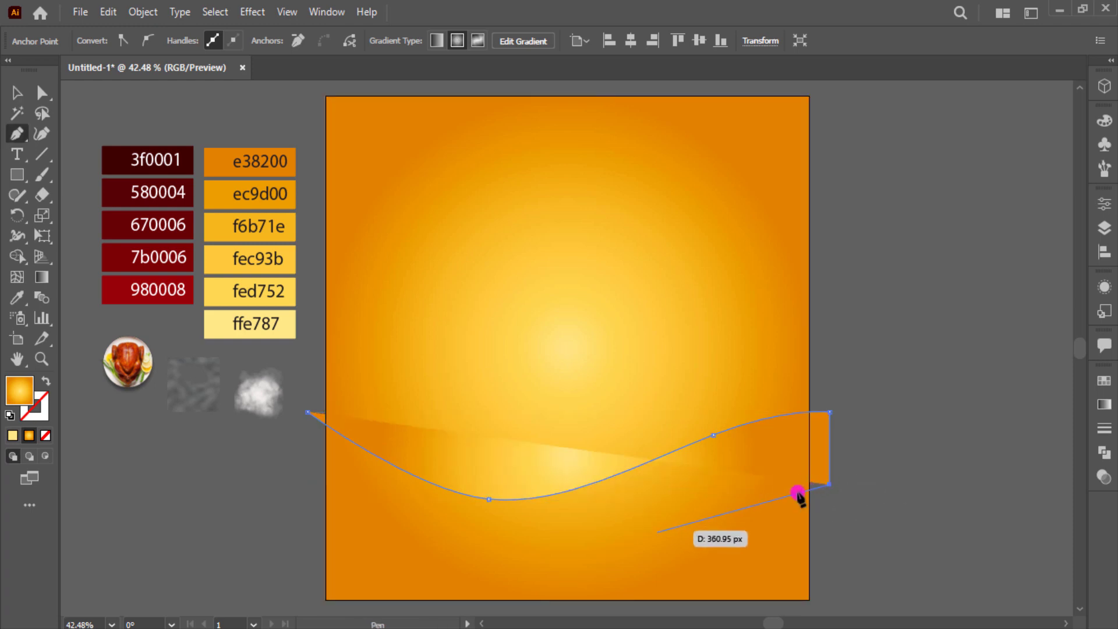
left_click_drag(598, 547, 541, 606)
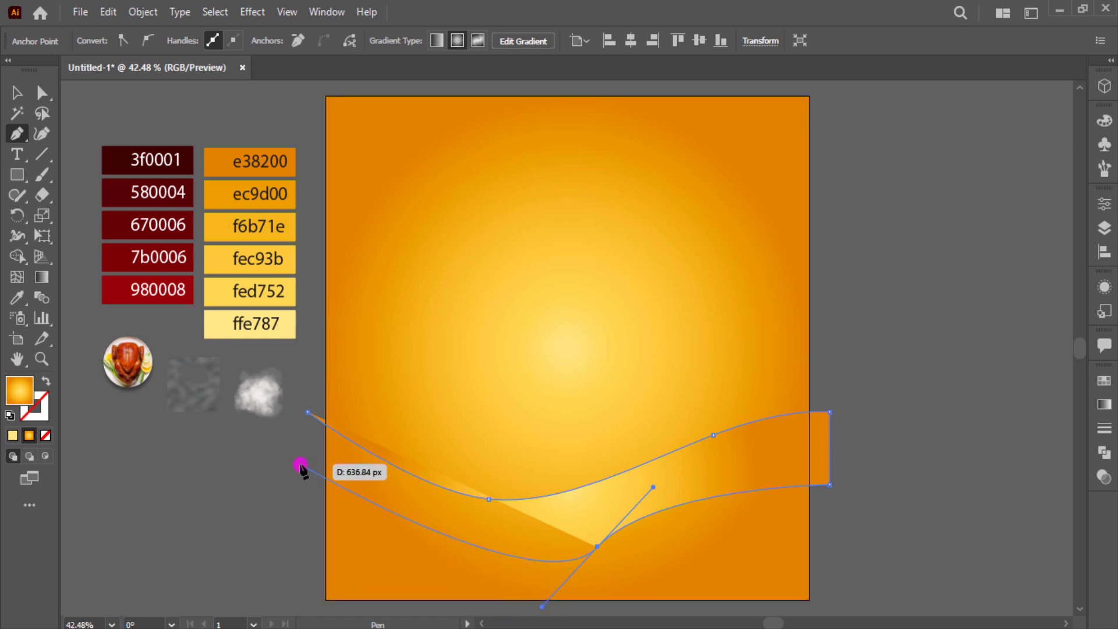
Delete the wave's lower segments and redraw a smooth bottom curve back to the left edge
left_click(281, 457, "ctrl")
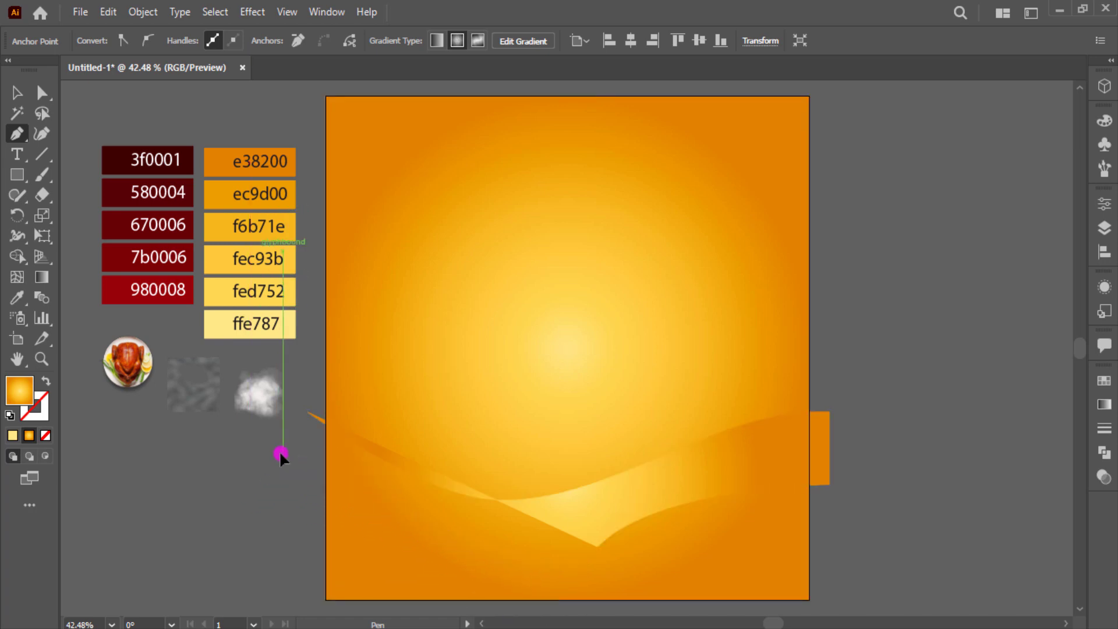
left_click(277, 443)
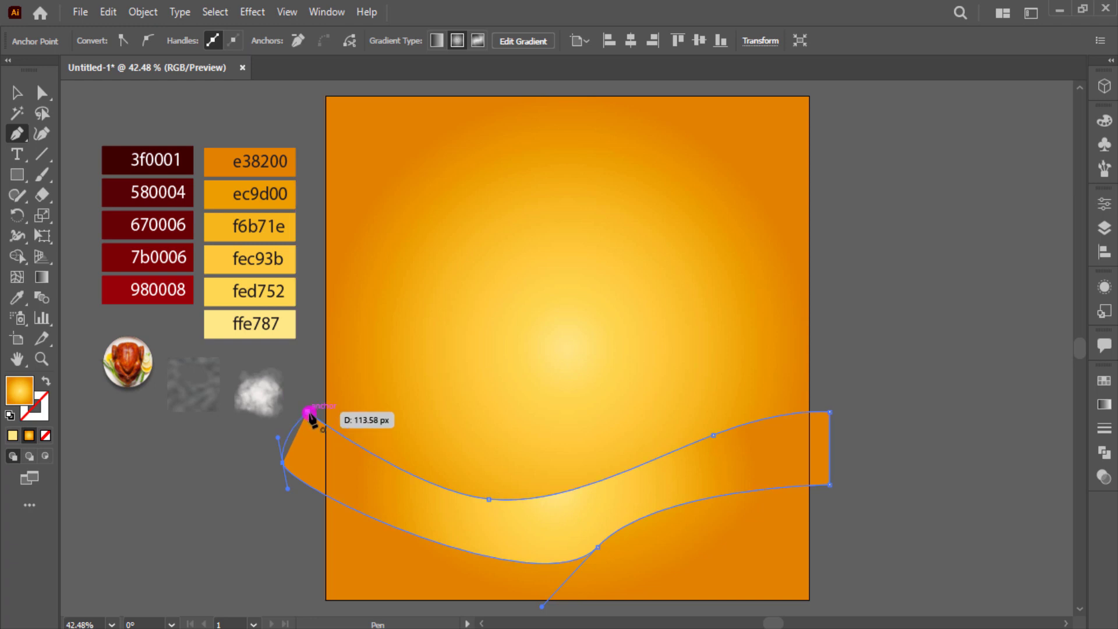
key("ctrl+z")
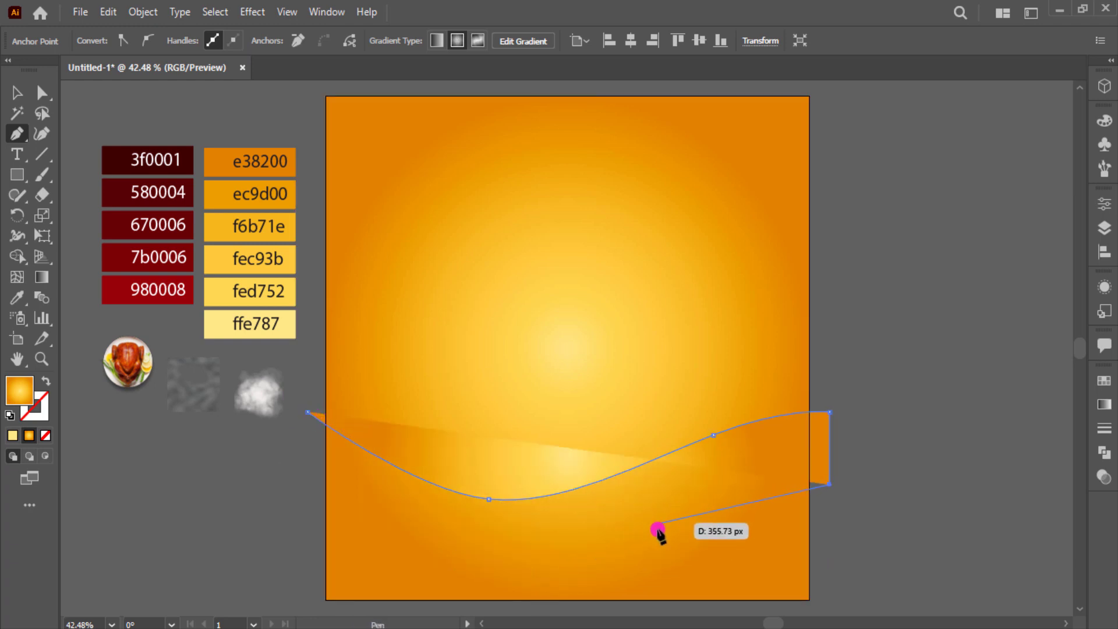
left_click_drag(659, 527, 619, 566)
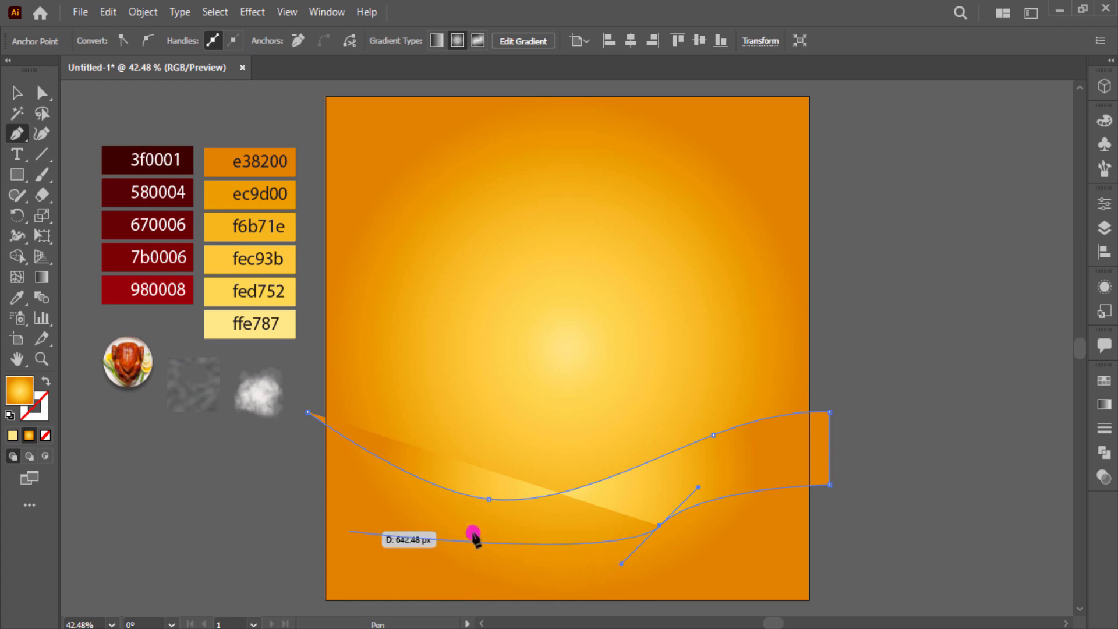
left_click_drag(325, 499, 325, 487)
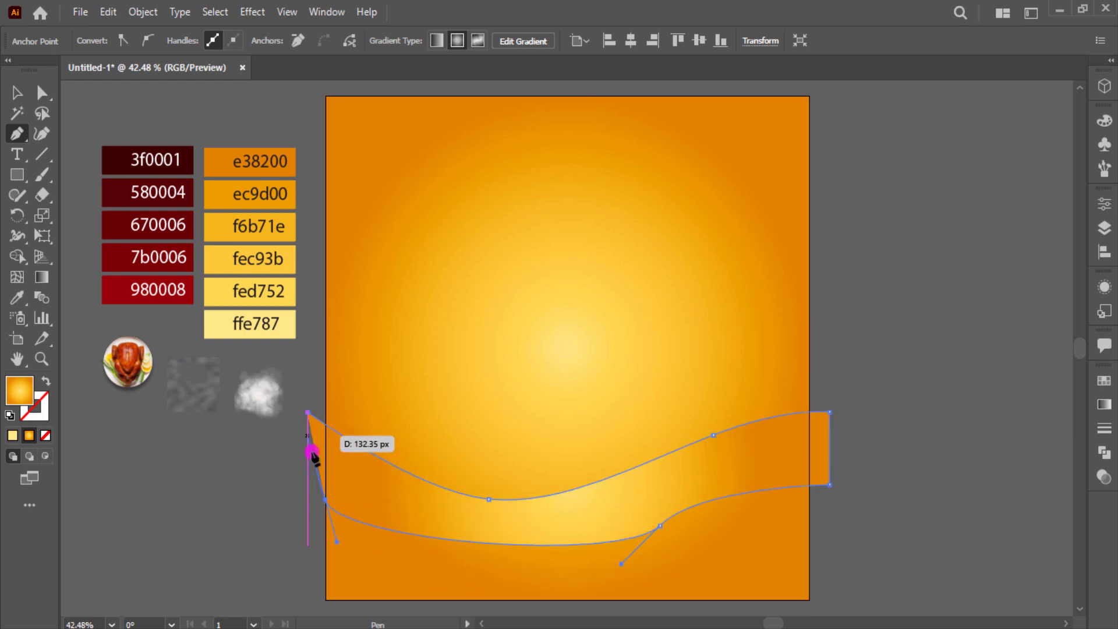
Select the wave shape and enlarge it slightly
key("v")
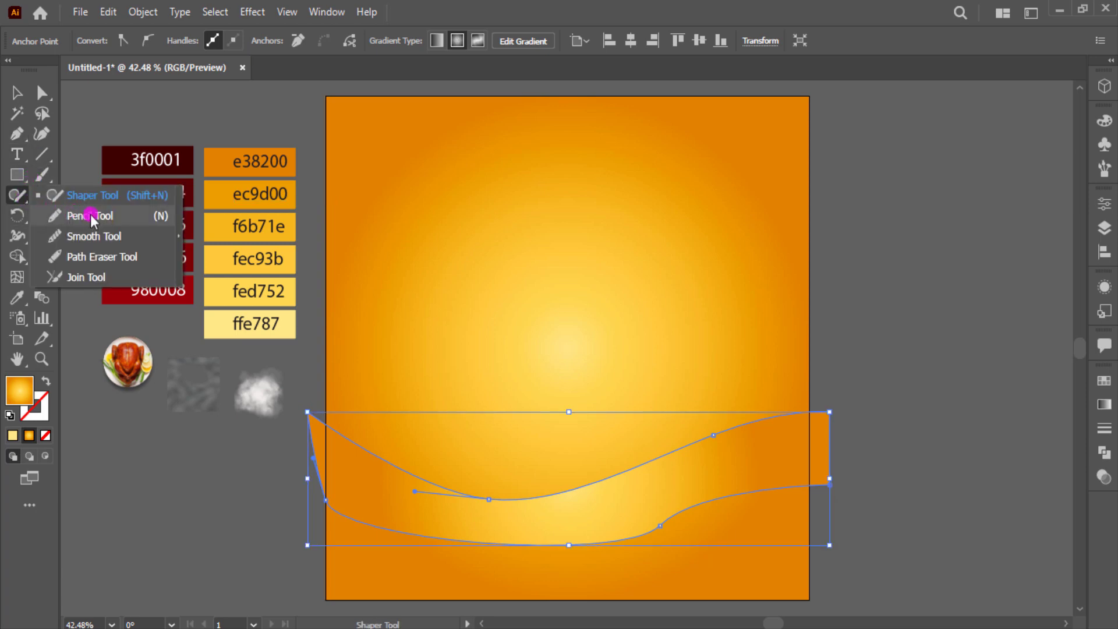
left_click_drag(19, 196, 88, 217)
left_click(657, 524, "ctrl")
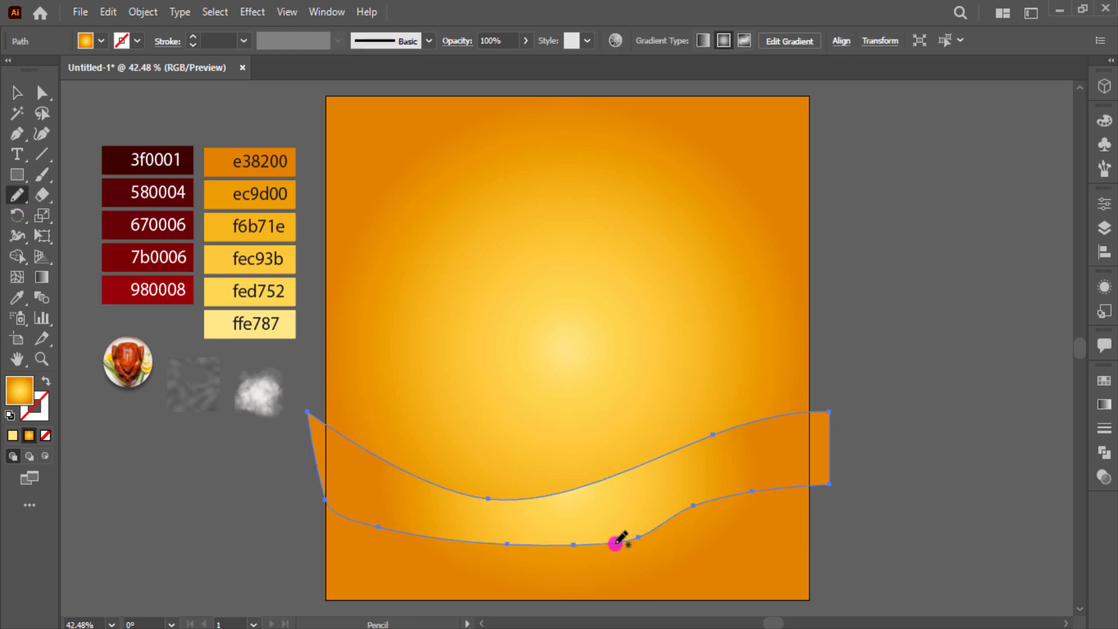
left_click(16, 95)
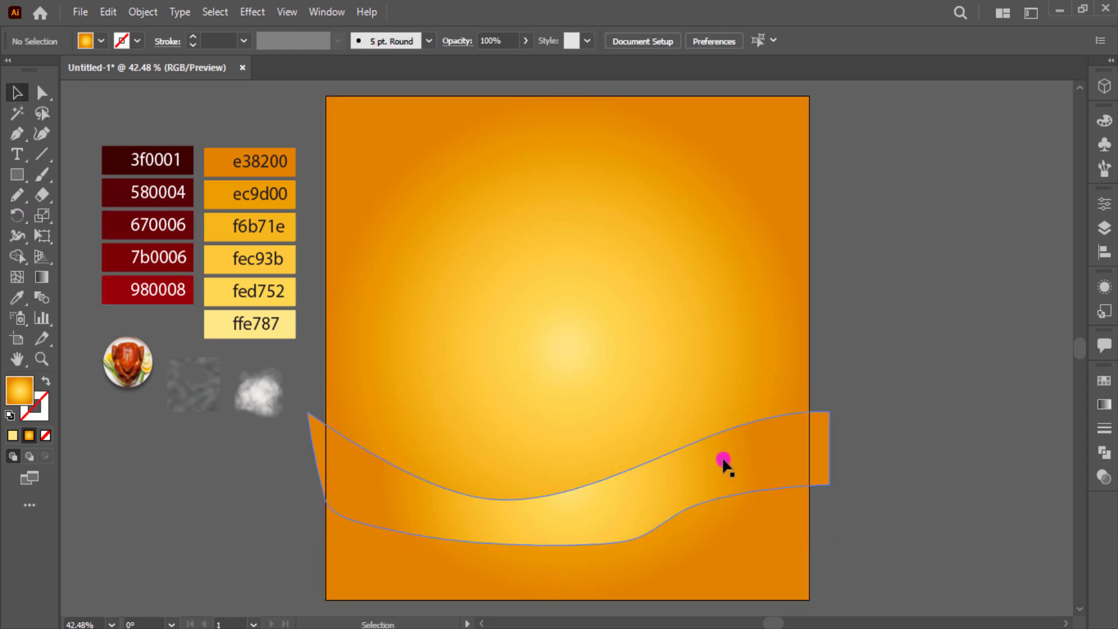
left_click_drag(597, 502, 596, 503)
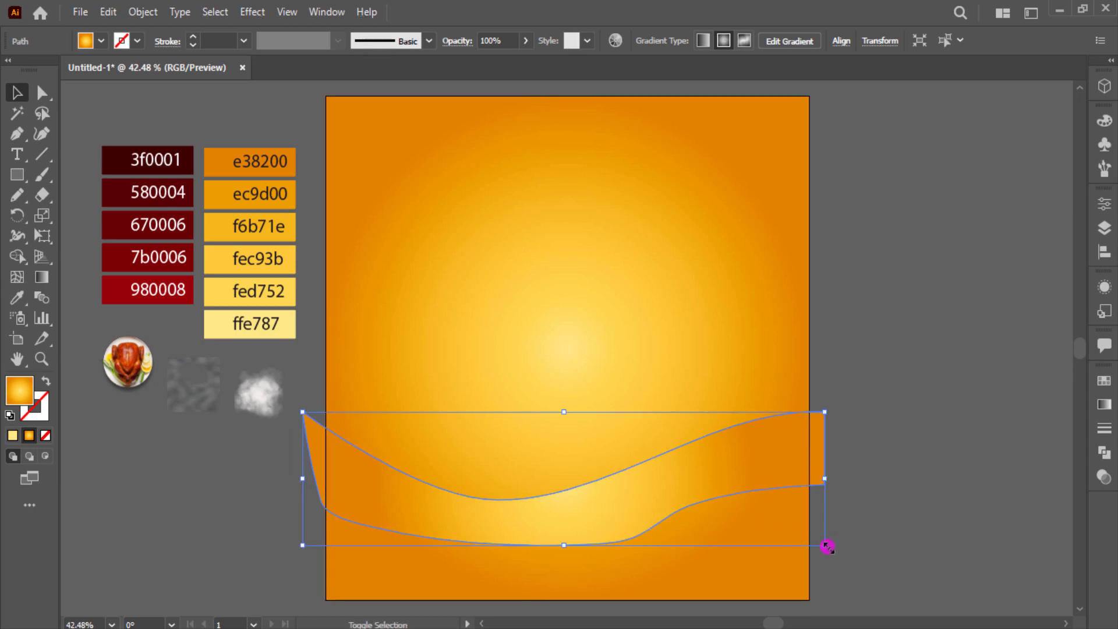
left_click_drag(827, 547, 831, 549)
Duplicate the wave lower on the poster, tilt the copy about 3°, and nudge it into place
left_click_drag(647, 509, 655, 522)
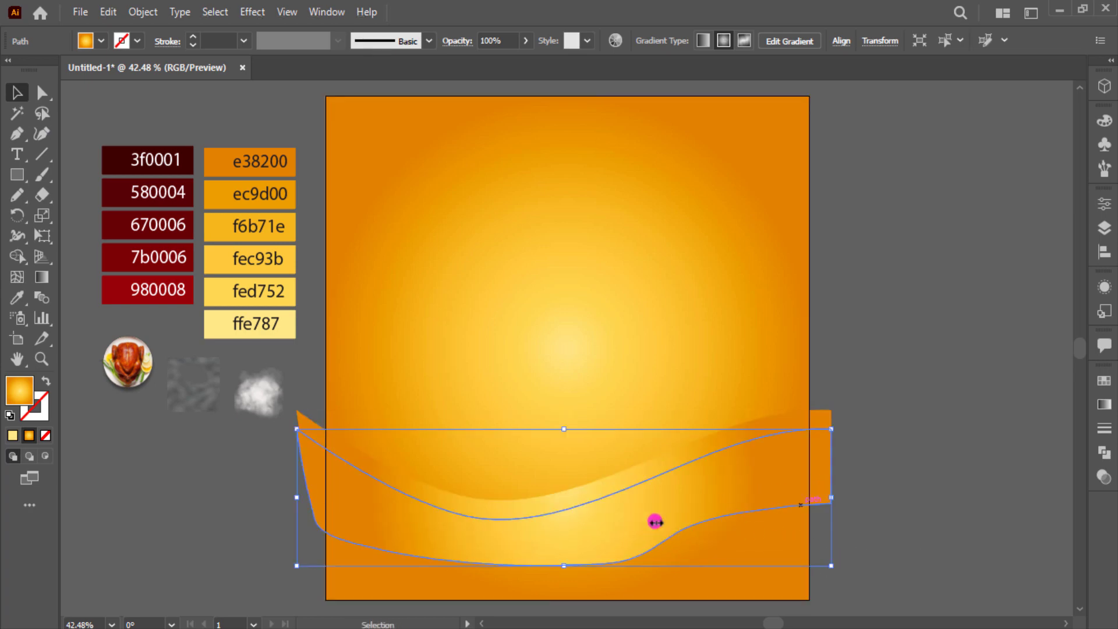
left_click_drag(830, 430, 839, 419)
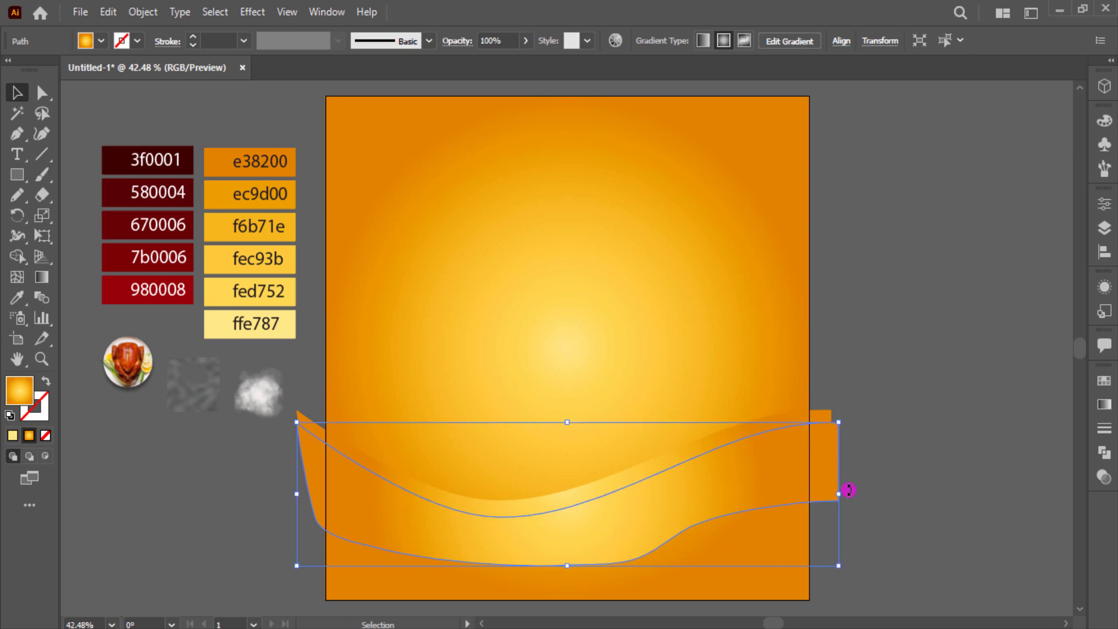
left_click_drag(849, 490, 851, 475)
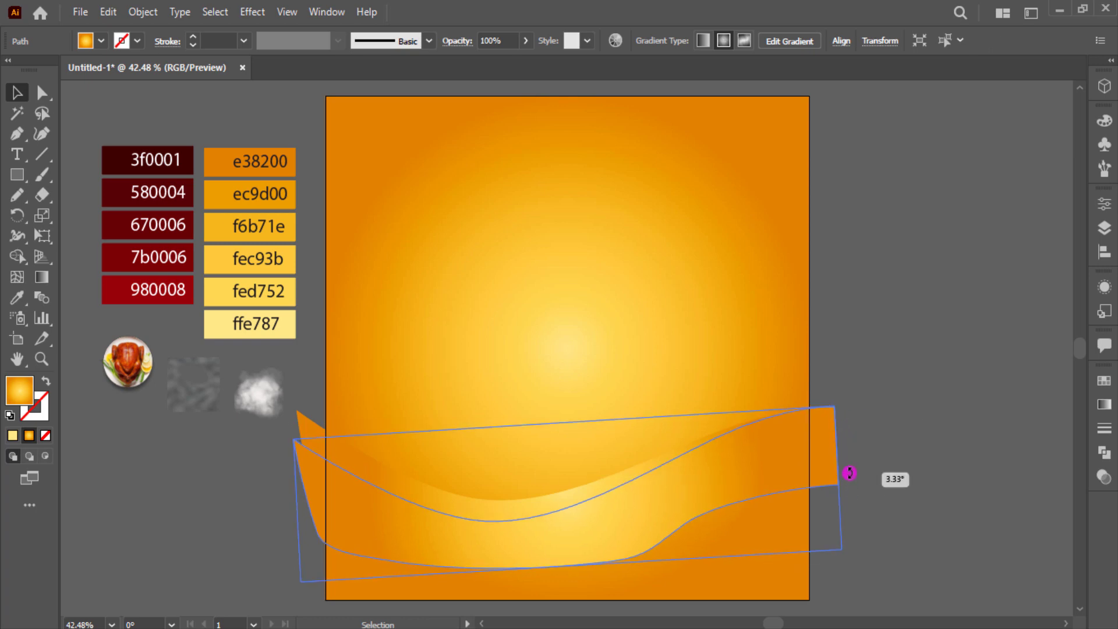
left_click(882, 463)
left_click_drag(629, 537, 632, 544)
left_click(894, 467)
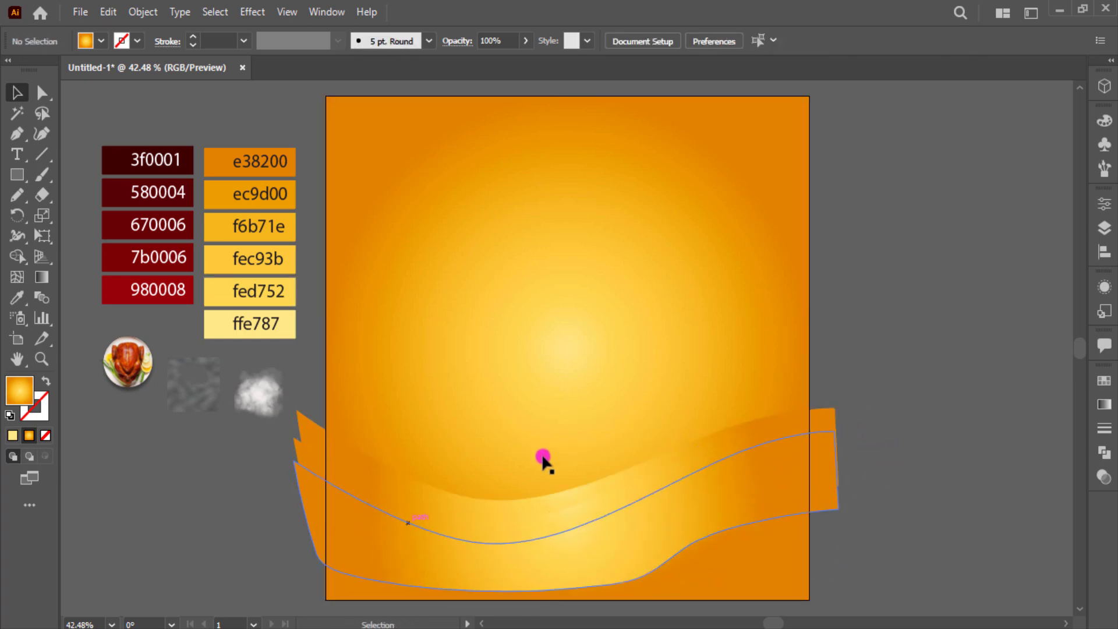
Remove one stop from the upper band's gradient and set the first two stops to 980008 and 7b0006
left_click(344, 480)
left_click(1105, 408)
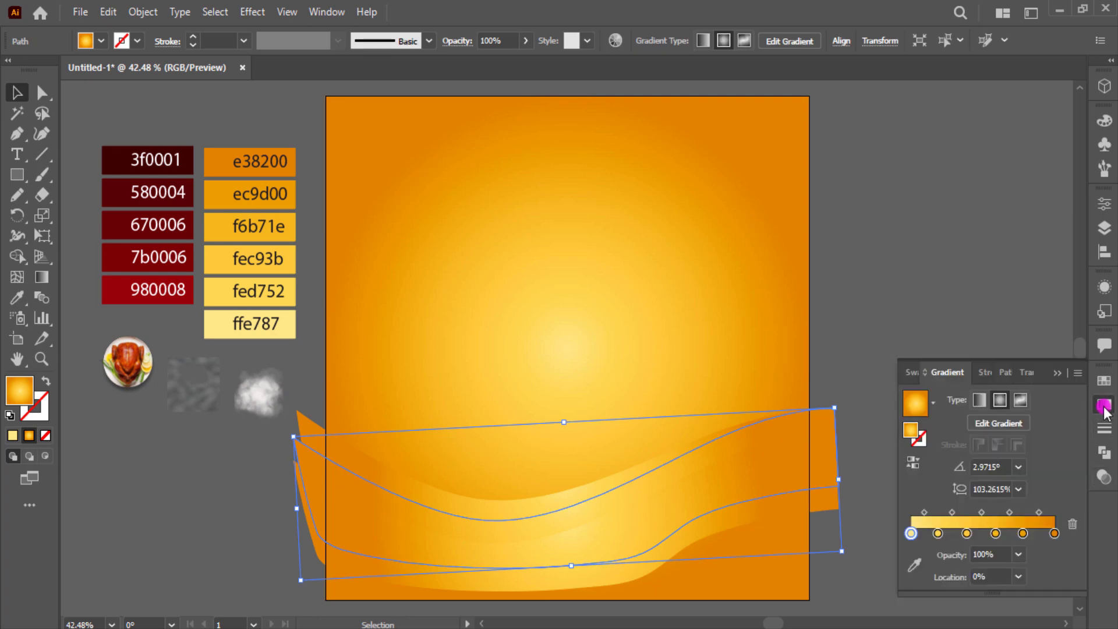
left_click_drag(1056, 534, 1060, 555)
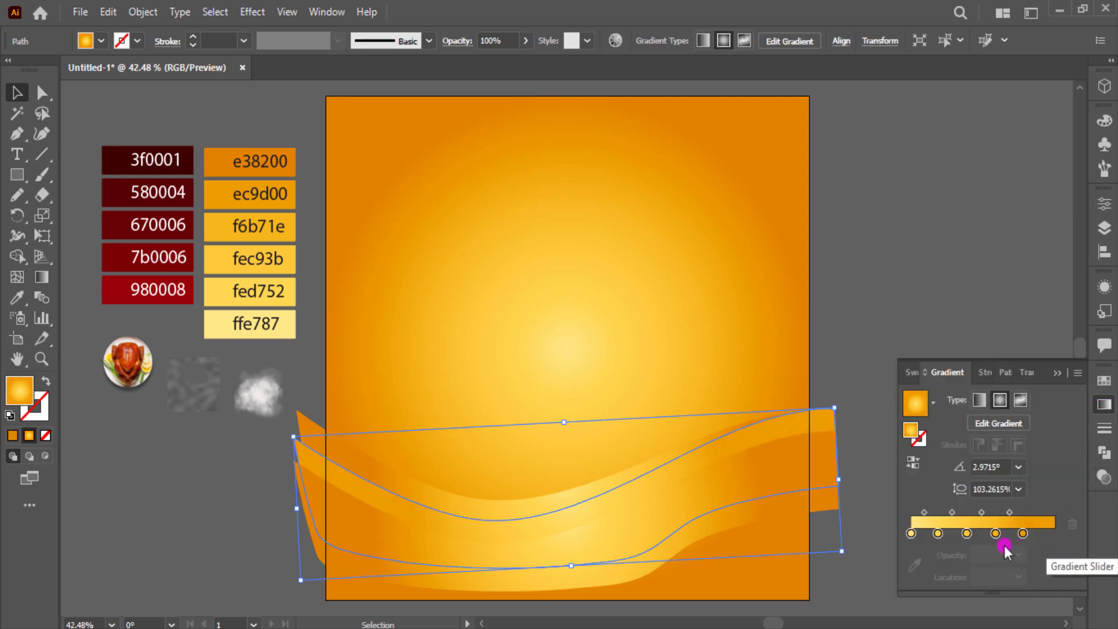
left_click(913, 534)
left_click(916, 562)
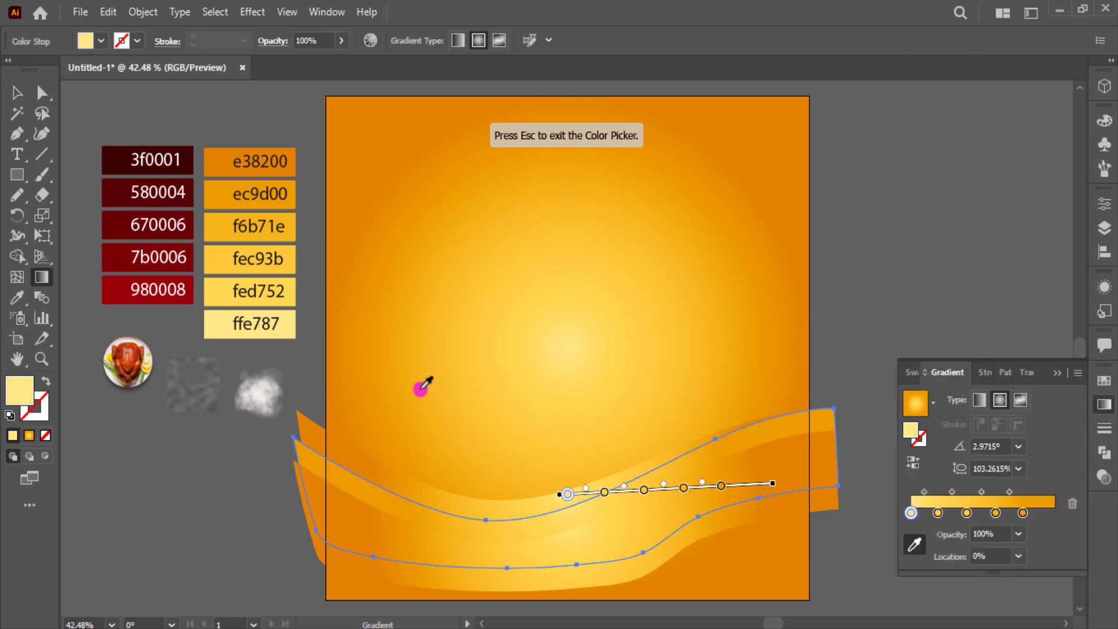
left_click(123, 289)
left_click(938, 513)
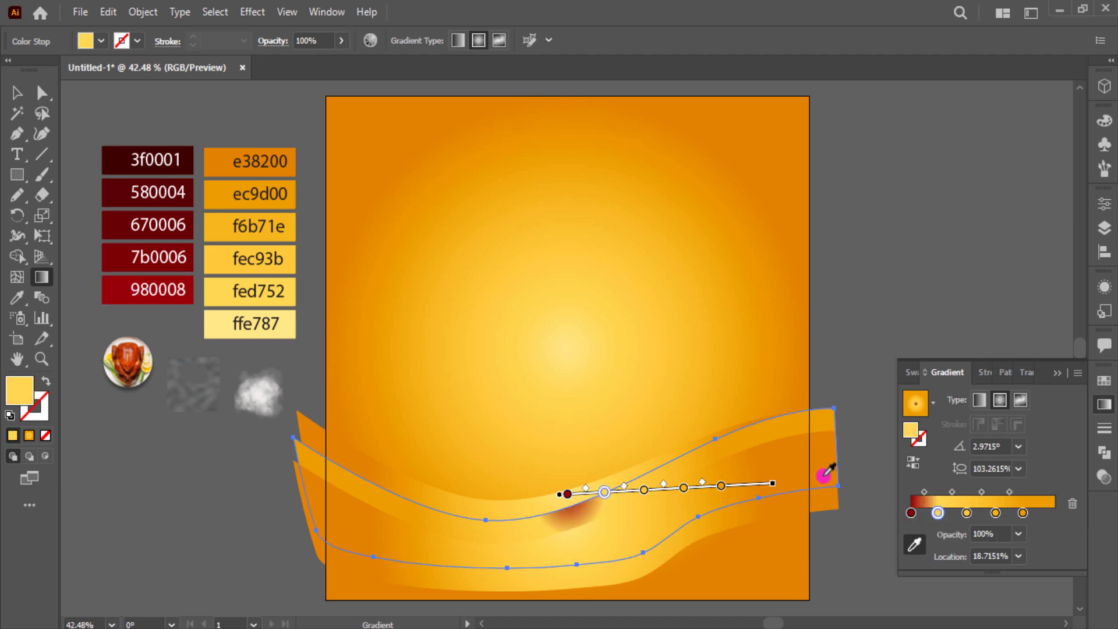
left_click(112, 256)
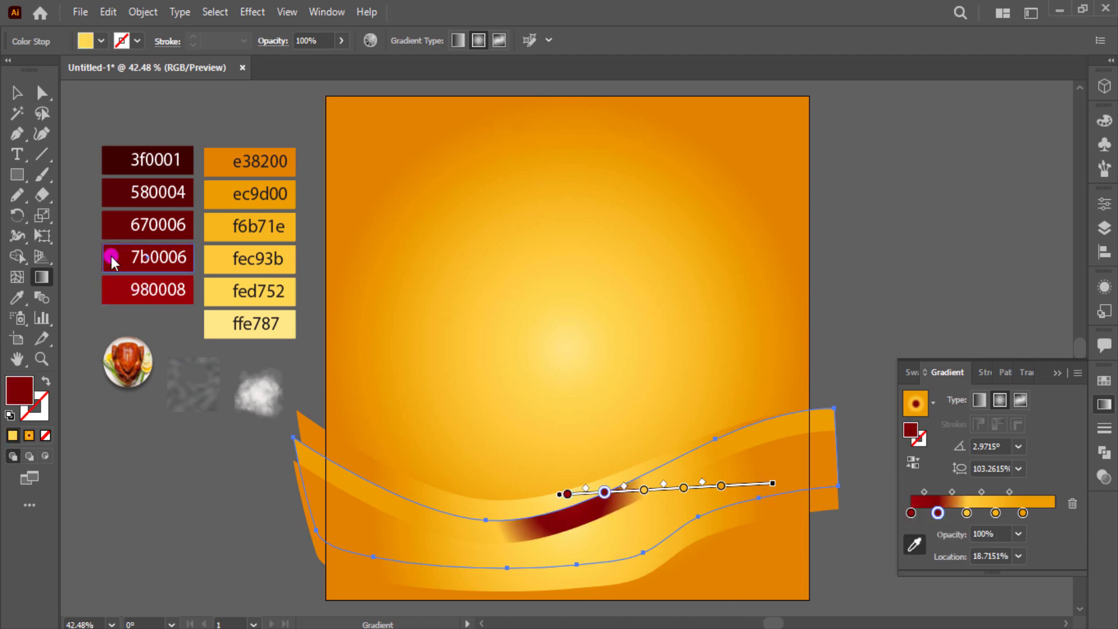
Set the remaining three stops to reds 670006, 580004 and 3f0001
left_click(967, 512)
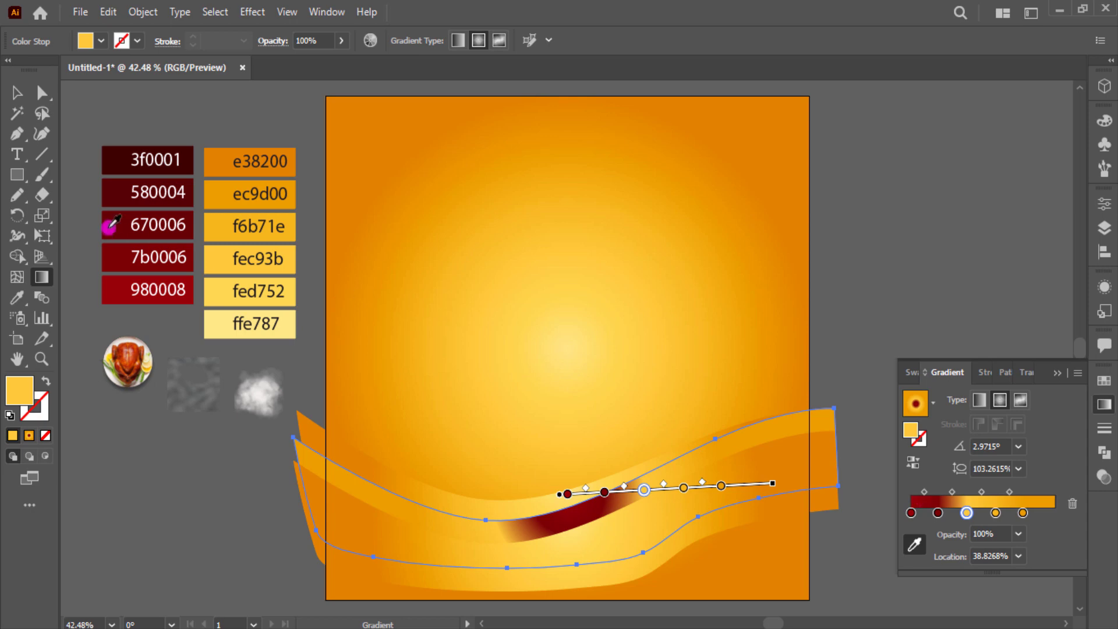
left_click(112, 225)
left_click(996, 513)
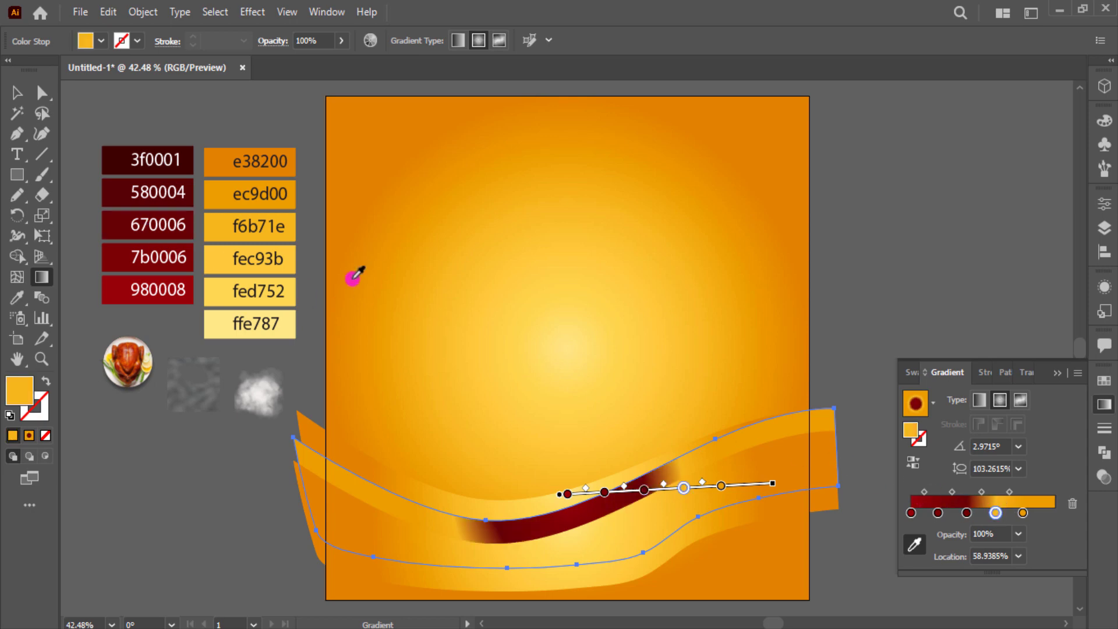
left_click(116, 191)
left_click(1021, 514)
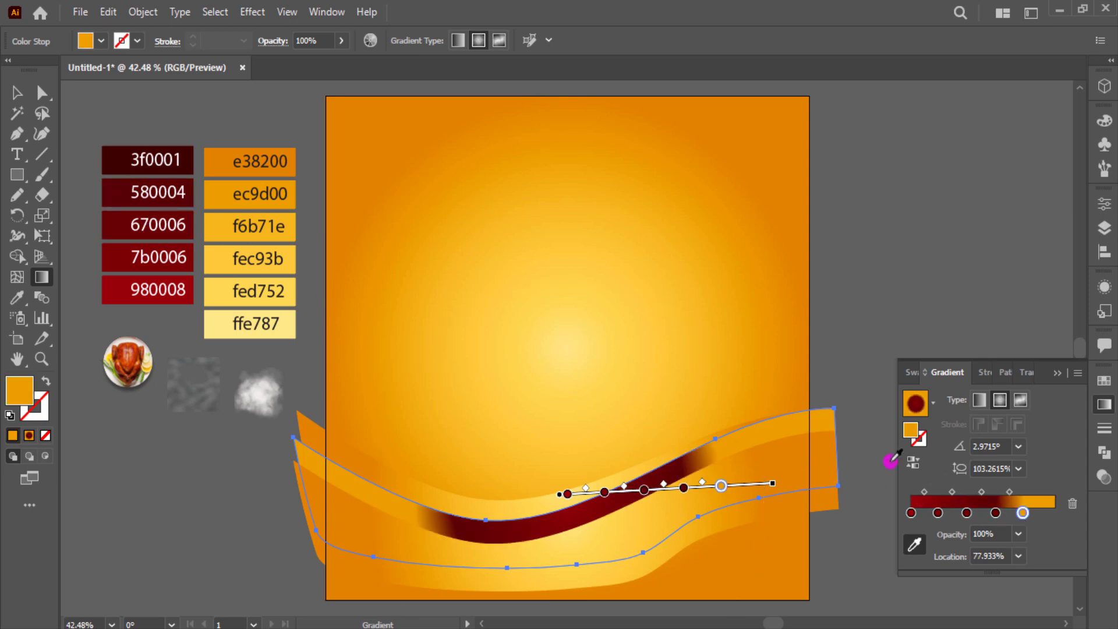
left_click(119, 165)
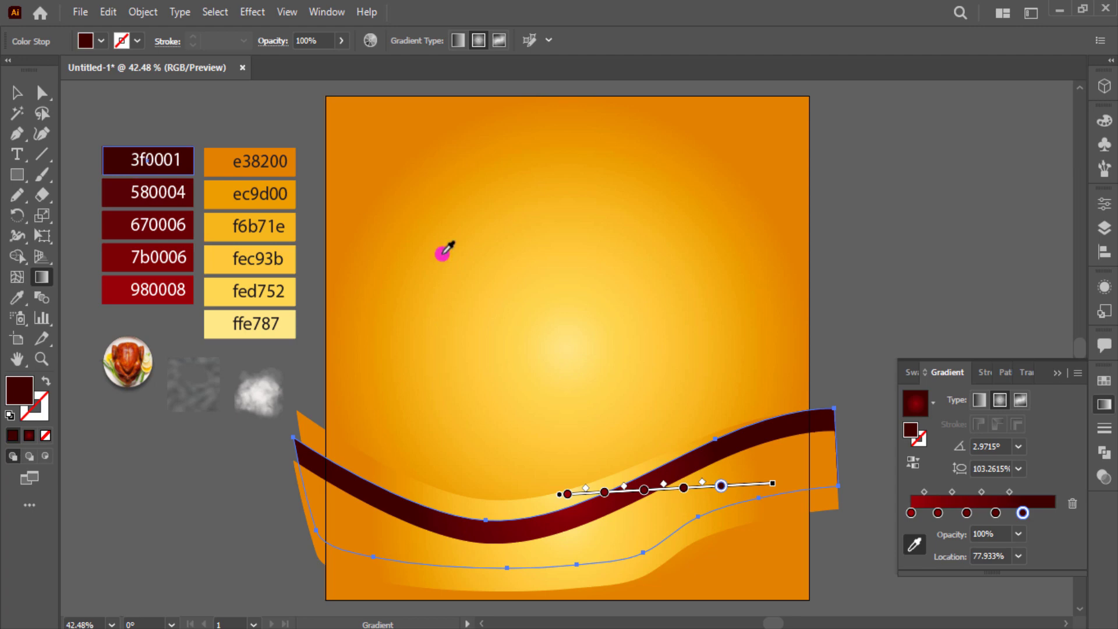
Make the red band's gradient linear and diagonal, then eyedropper it onto the lower wave
left_click(980, 400)
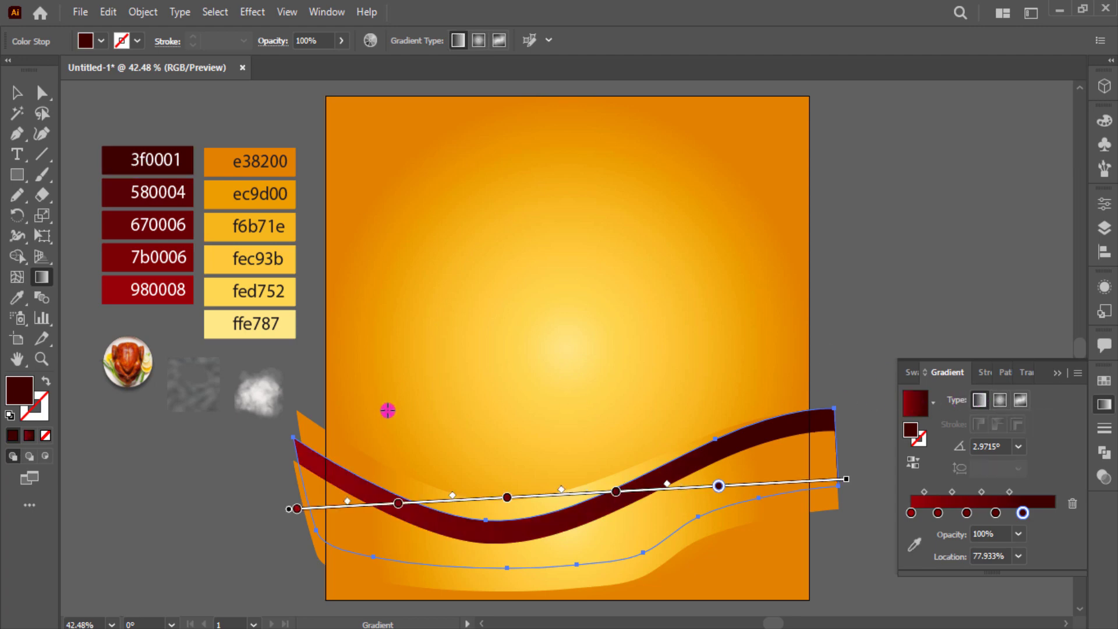
left_click_drag(388, 411, 624, 594)
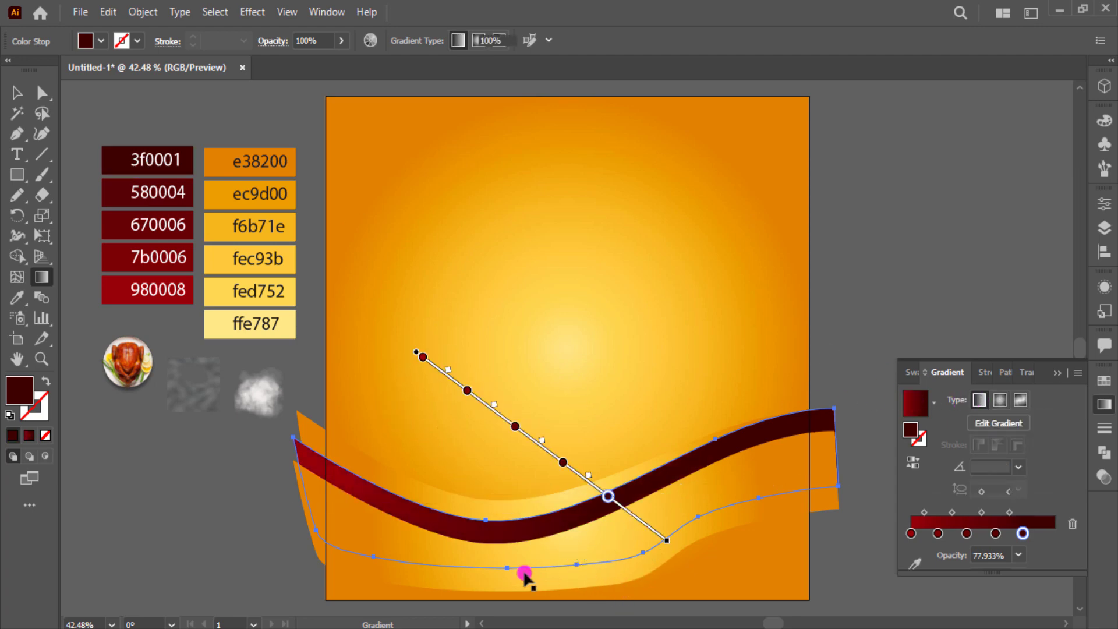
key("v")
left_click(443, 558)
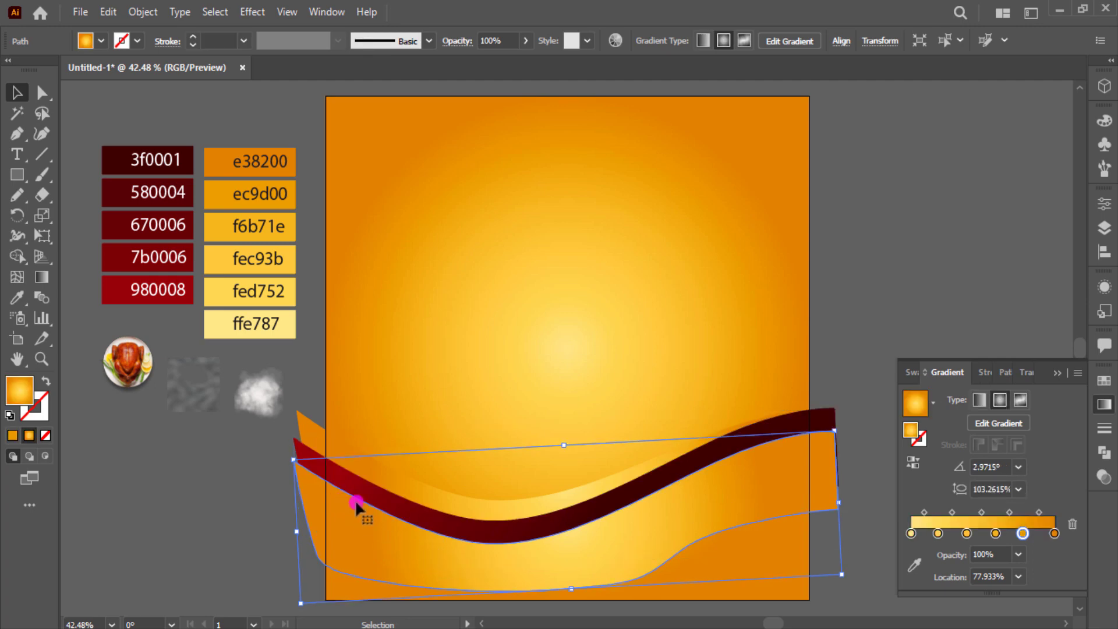
key("i")
left_click(419, 500)
key("v")
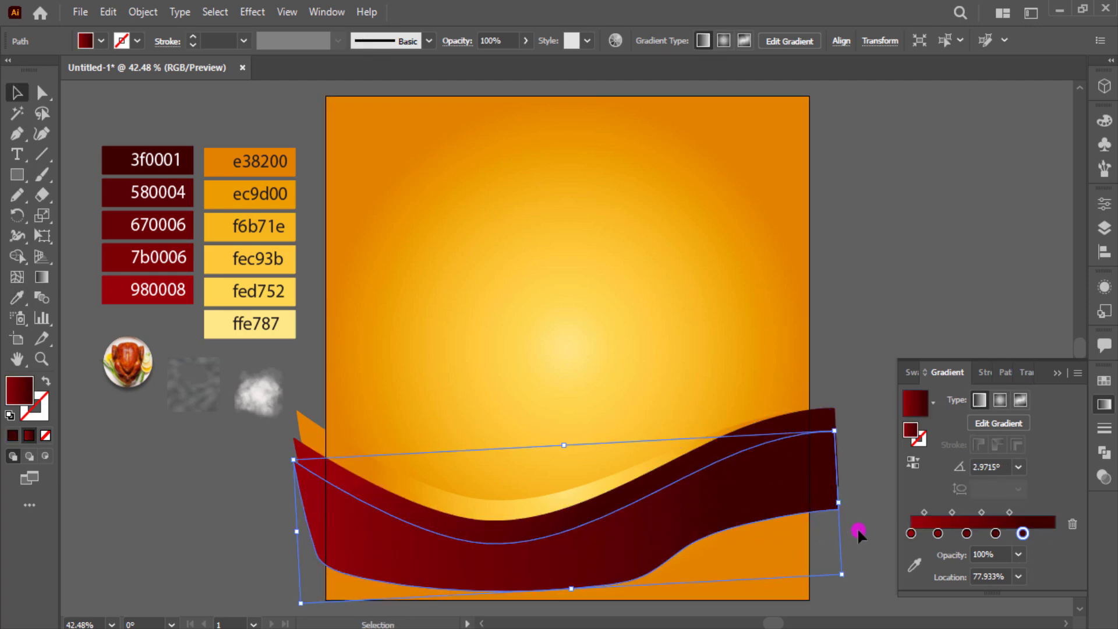
Re-angle the lower band's gradient across it and deselect
key("g")
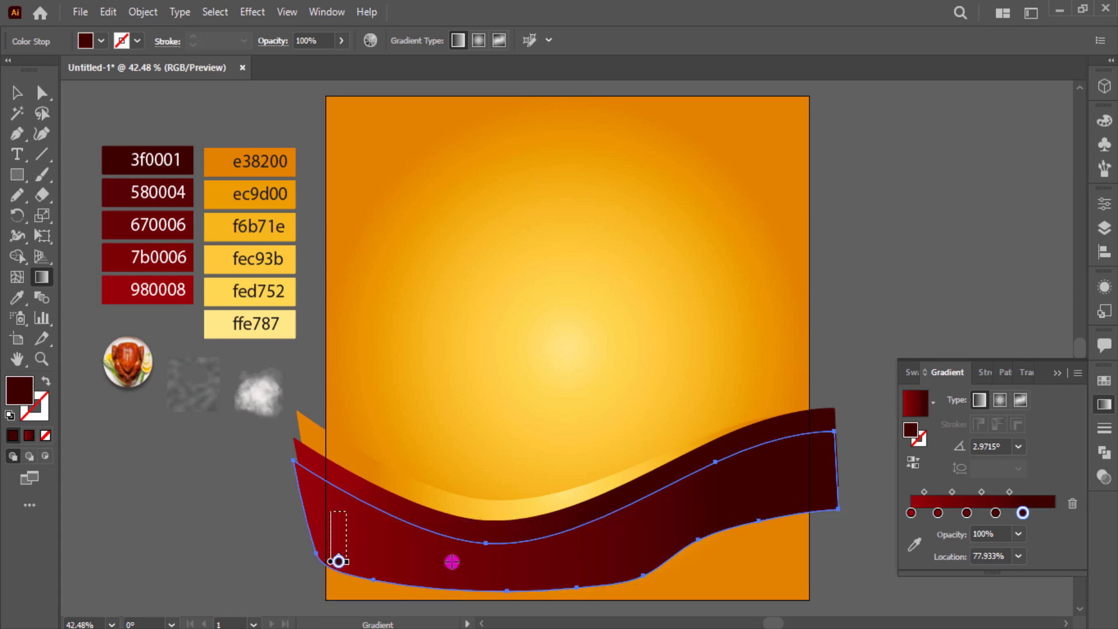
left_click_drag(337, 561, 1060, 382)
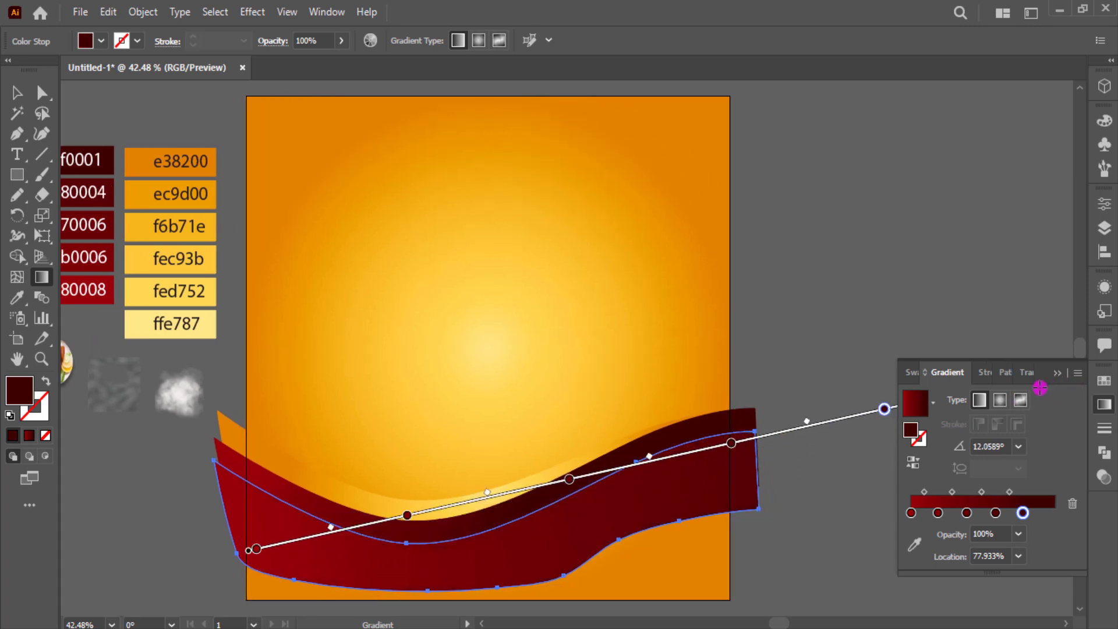
key("v")
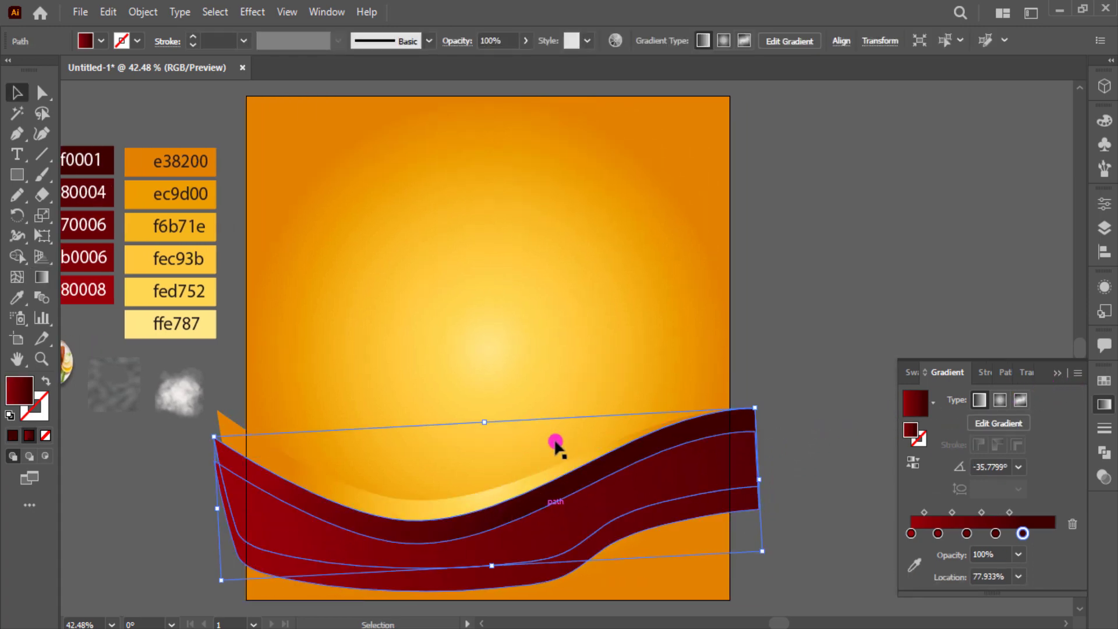
key("g")
left_click_drag(555, 408, 400, 529)
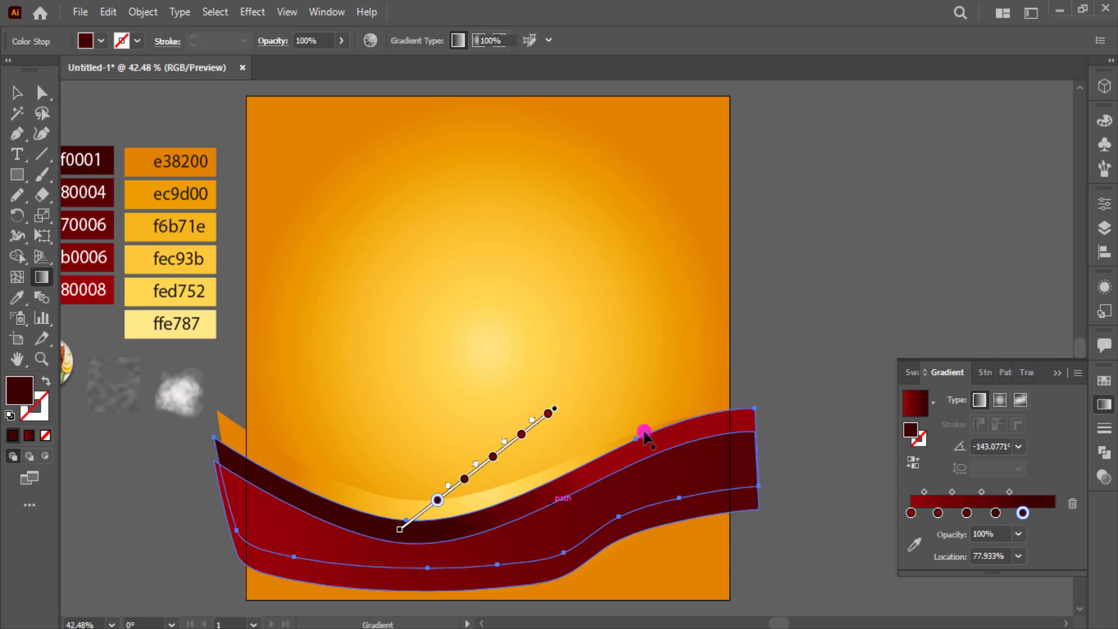
key("v")
left_click(777, 367)
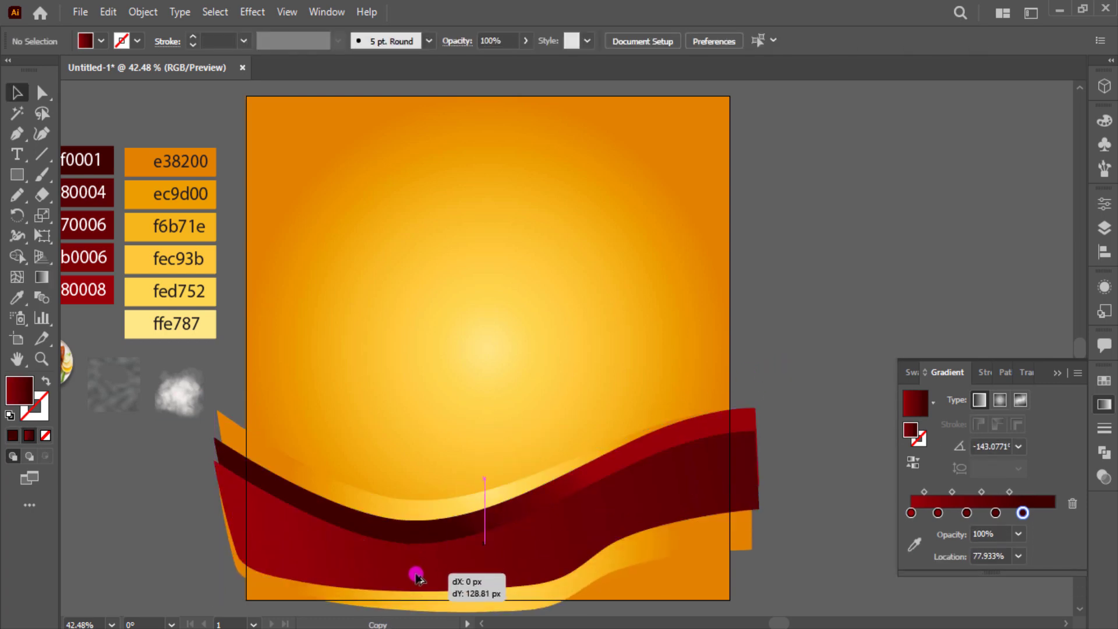
Bring the orange wave copy to front, move and scale it, then delete it
left_click(425, 600)
right_click(431, 605)
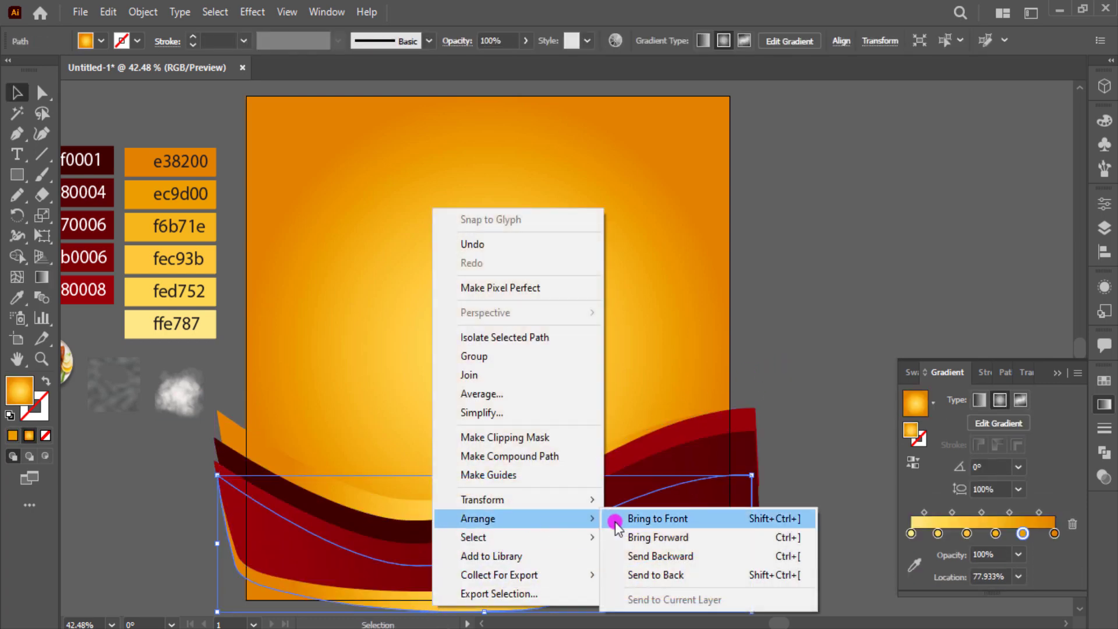
left_click(615, 518)
left_click_drag(721, 552, 728, 540)
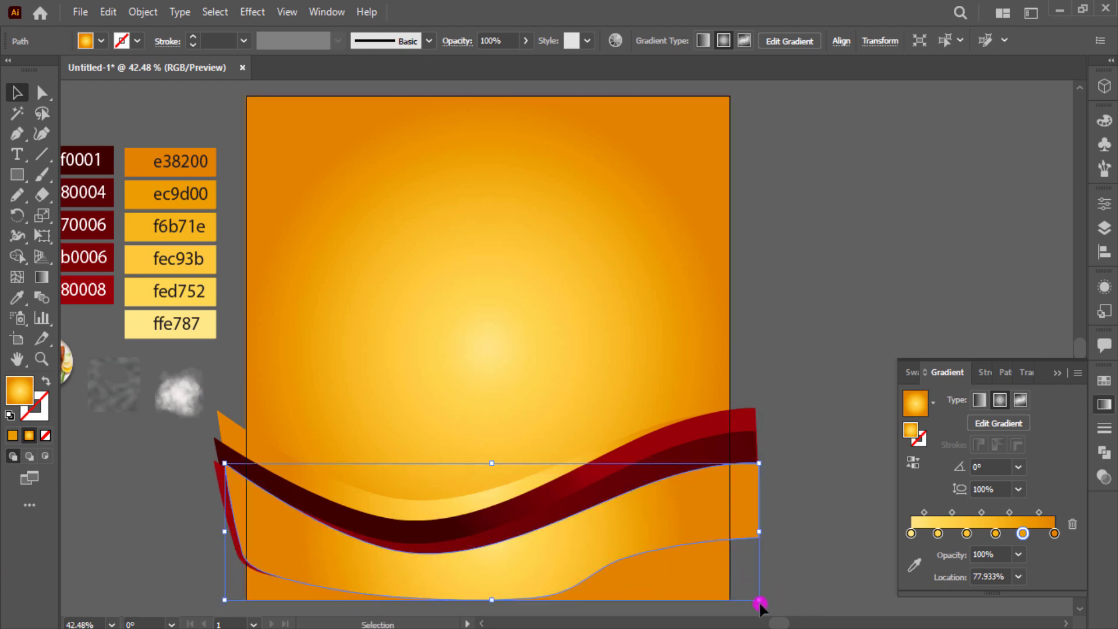
left_click_drag(760, 604, 778, 610)
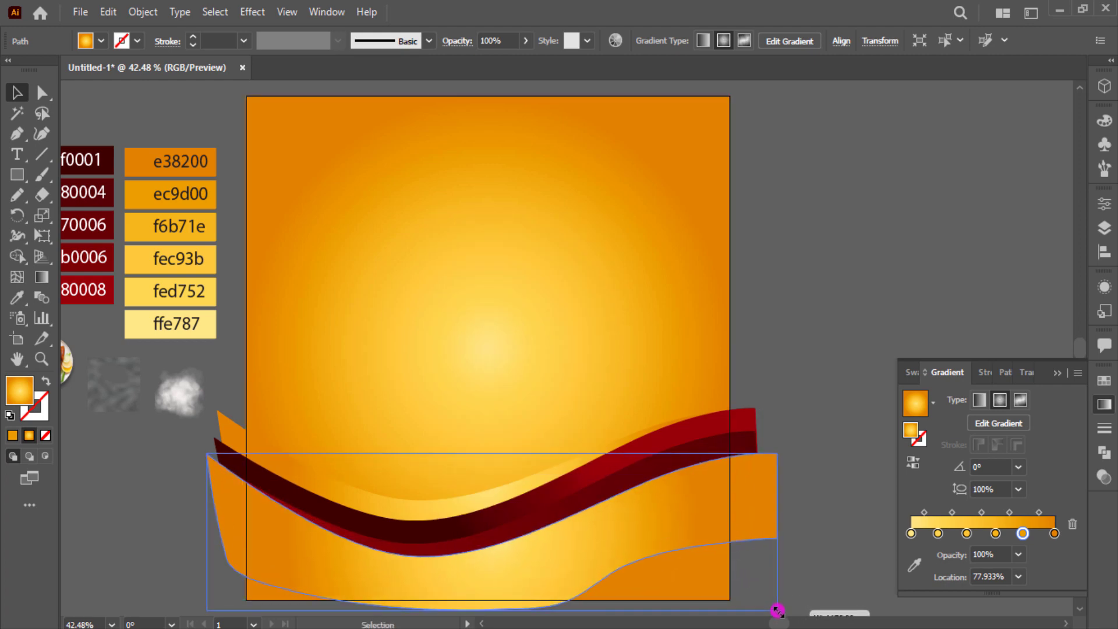
scroll(483, 459, "down", 5)
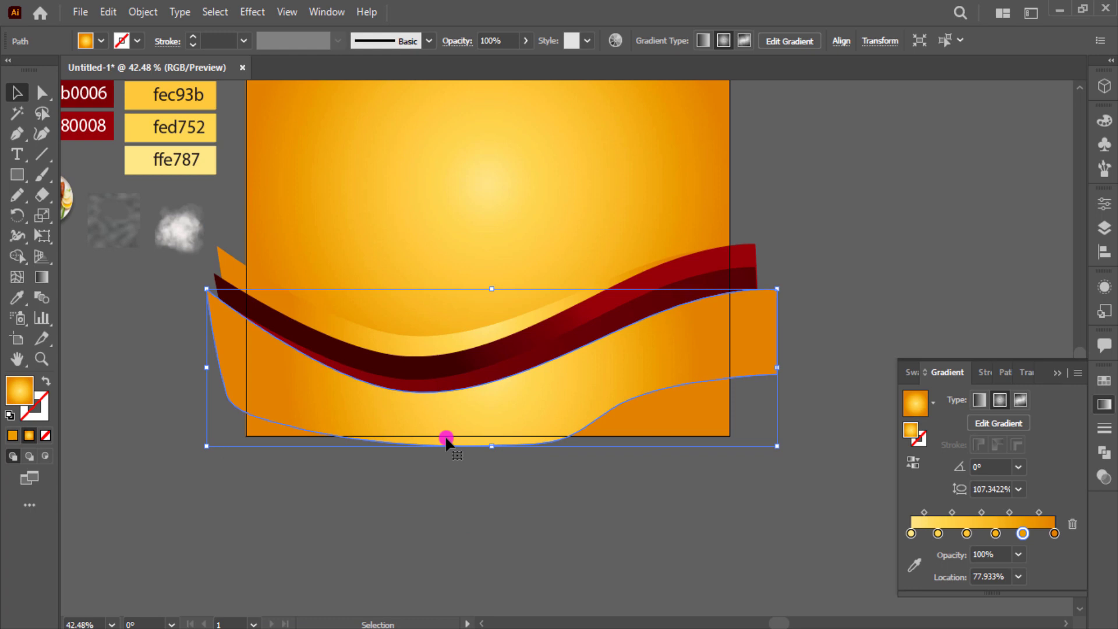
key("Delete")
key("p")
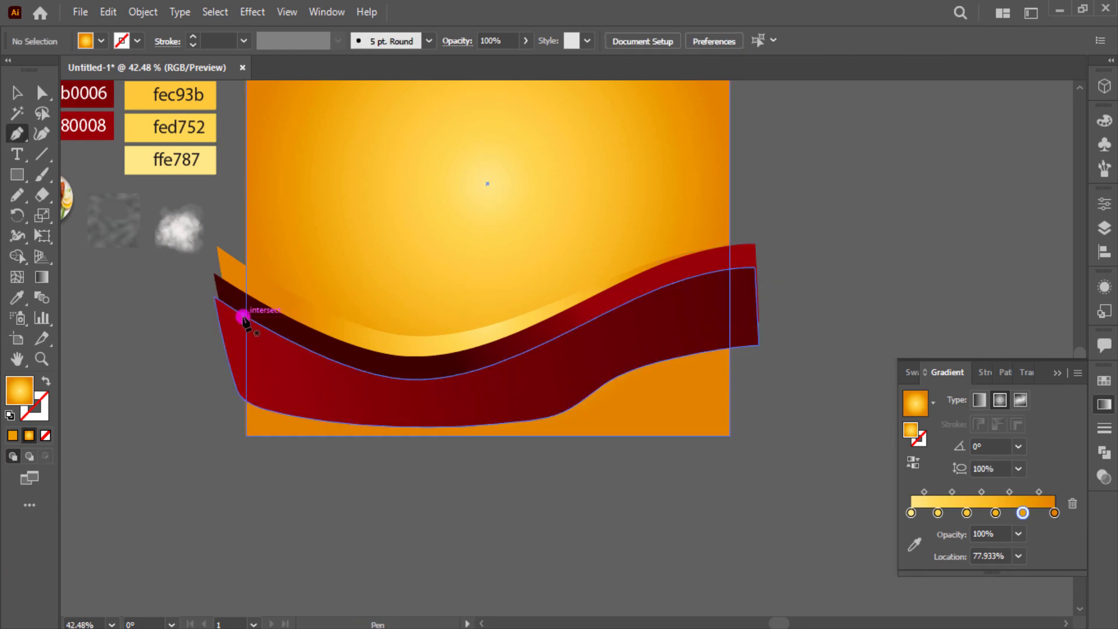
Pen-trace the ribbon's lower edge to the artboard's right edge, then down to both bottom corners
left_click(242, 315)
left_click_drag(456, 391, 569, 365)
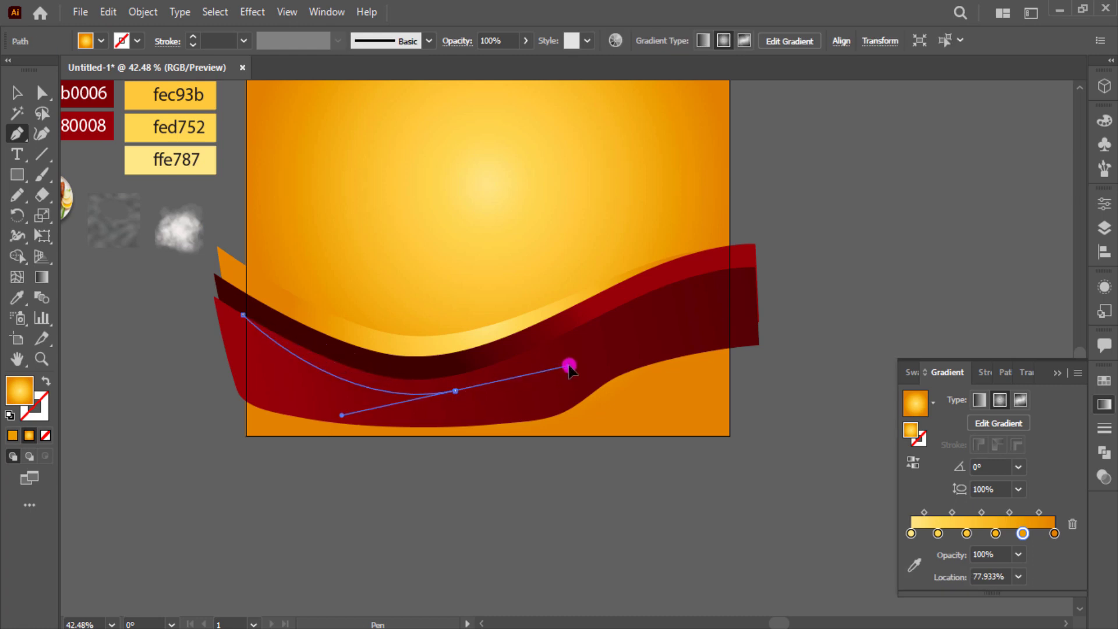
left_click(731, 286)
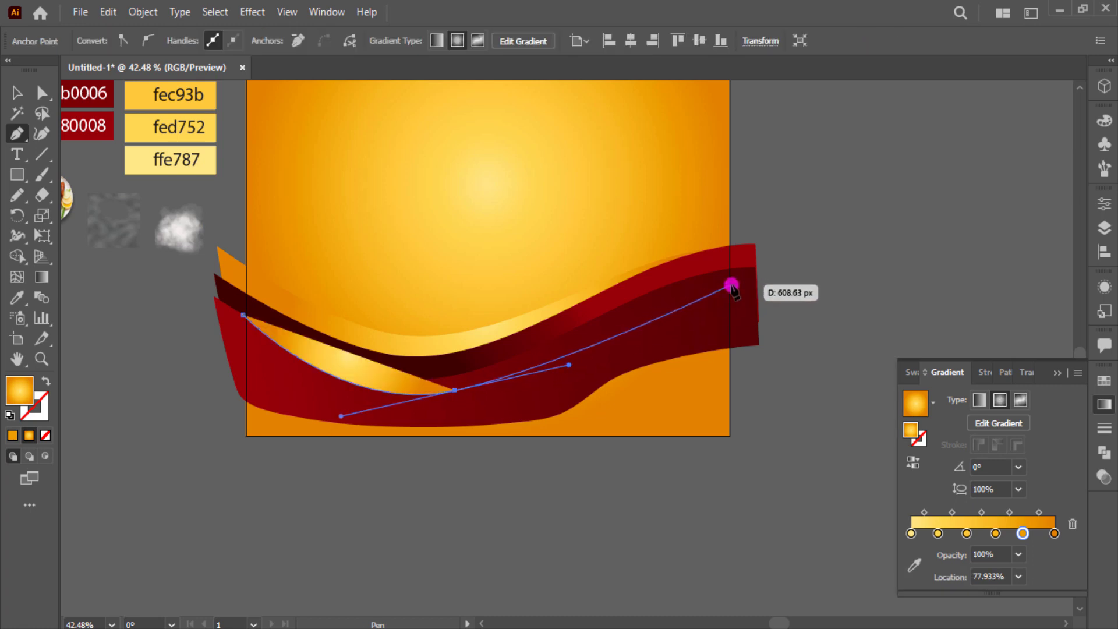
mouse_move(731, 286)
left_mouse_down()
mouse_move(838, 276)
mouse_move(854, 262)
left_mouse_up()
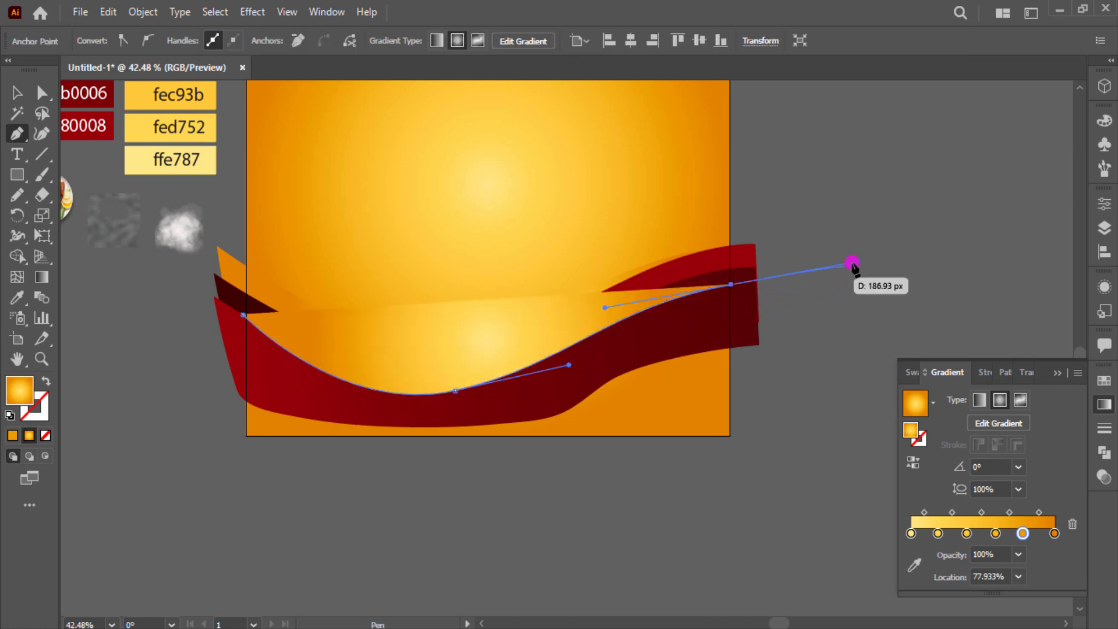
left_click(732, 286)
left_click(731, 434)
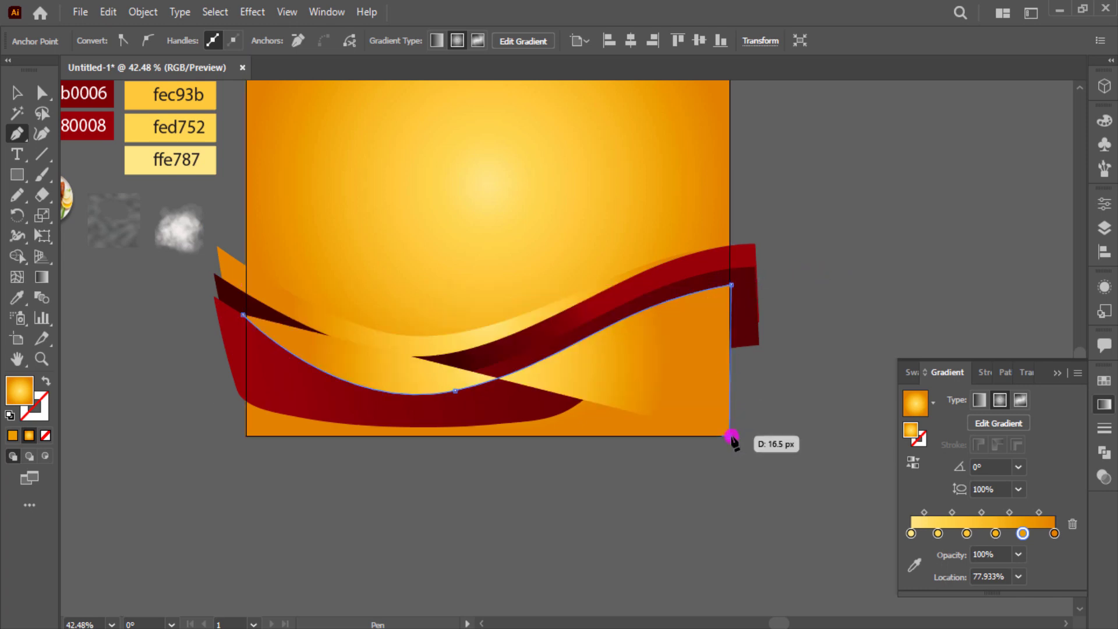
left_click(248, 434)
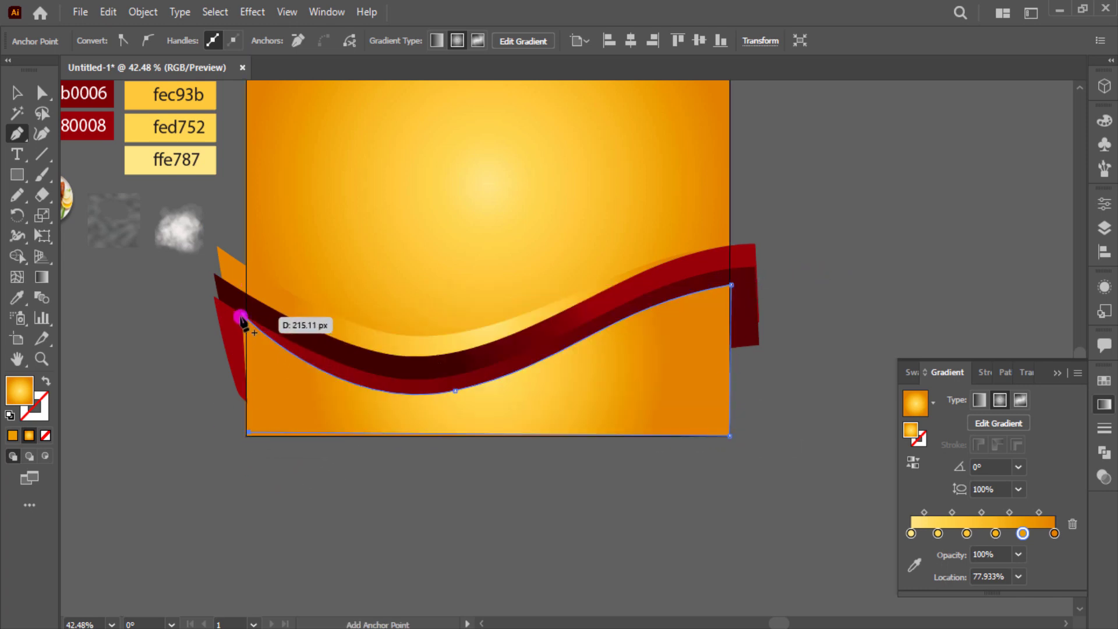
Zoom in and snap the shape's starting anchor to the artboard's left edge
scroll(239, 318, "up", 5)
scroll(232, 310, "up", 3)
left_click(44, 92)
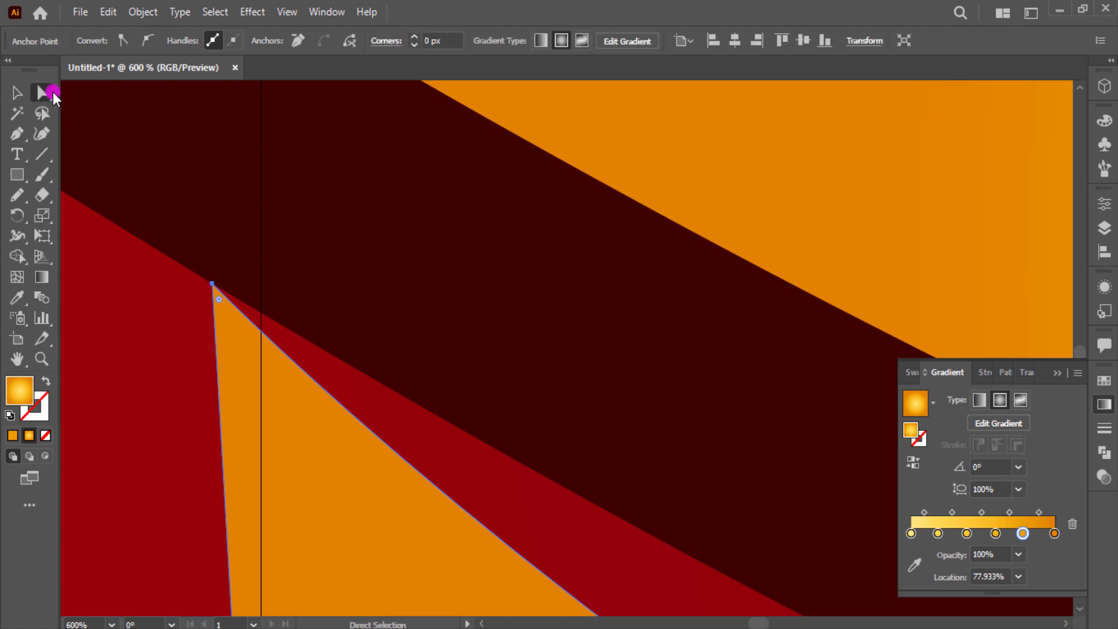
left_click_drag(214, 282, 215, 284)
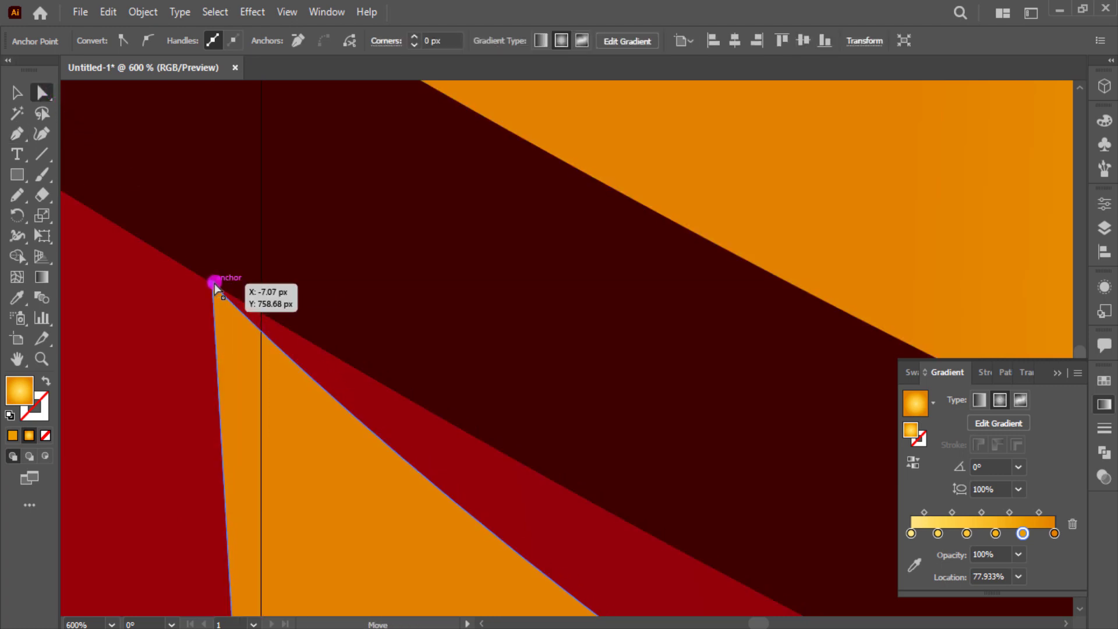
left_click_drag(214, 283, 262, 309)
Snap the bottom-left anchor onto the artboard's bottom-left corner and deselect
scroll(263, 309, "down", 3)
scroll(264, 309, "down", 3)
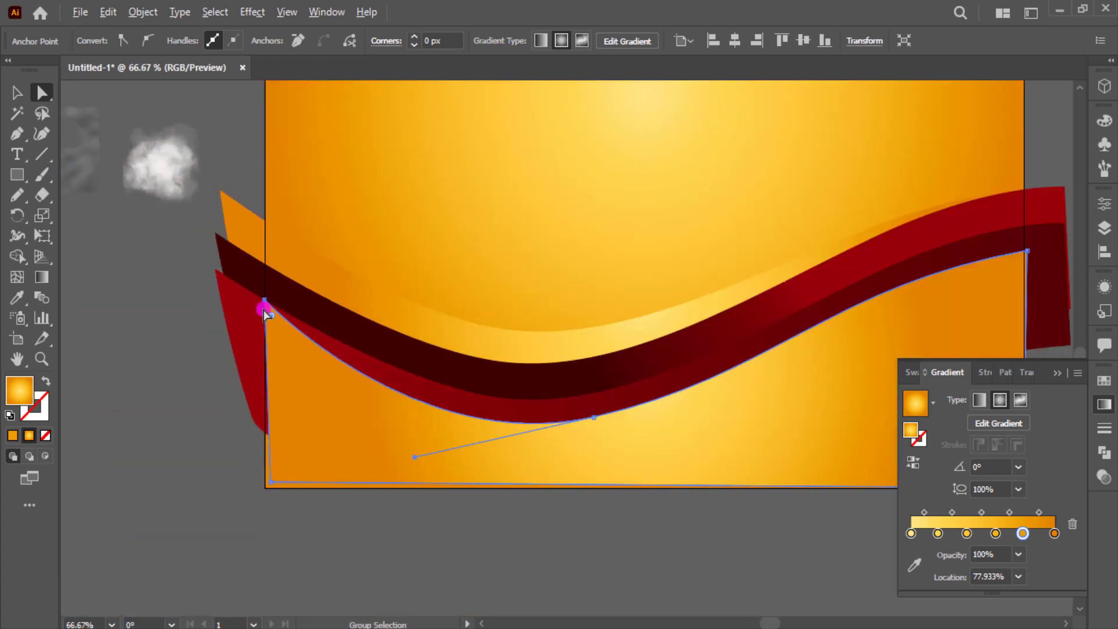
scroll(271, 482, "up", 4)
left_click_drag(311, 457, 283, 478)
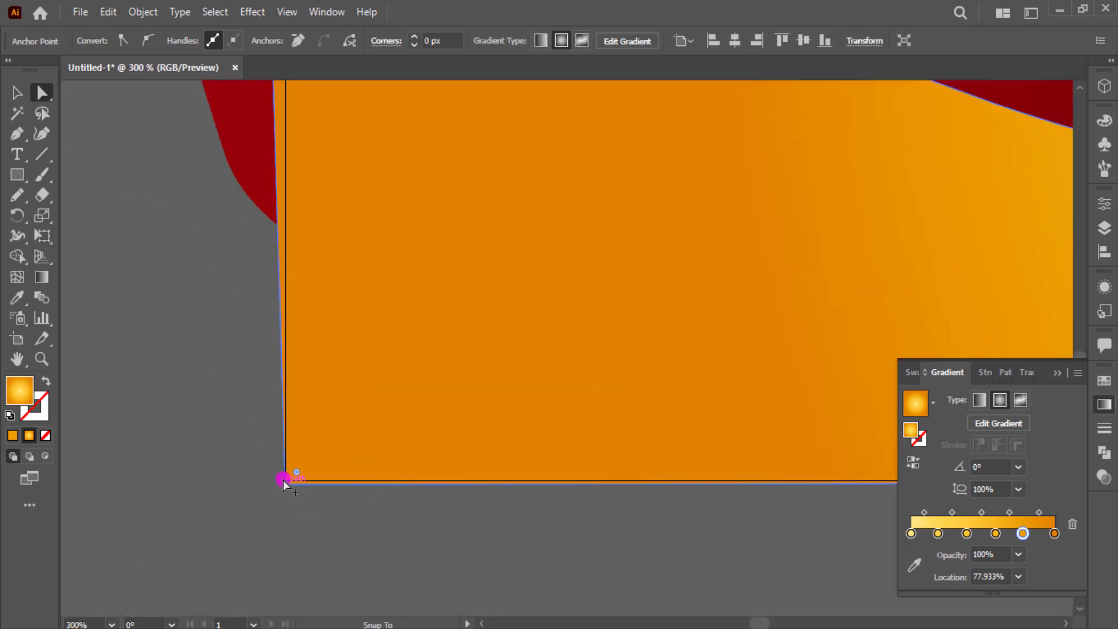
scroll(283, 480, "down", 1)
scroll(283, 480, "down", 1)
left_click(262, 488)
scroll(372, 492, "down", 1)
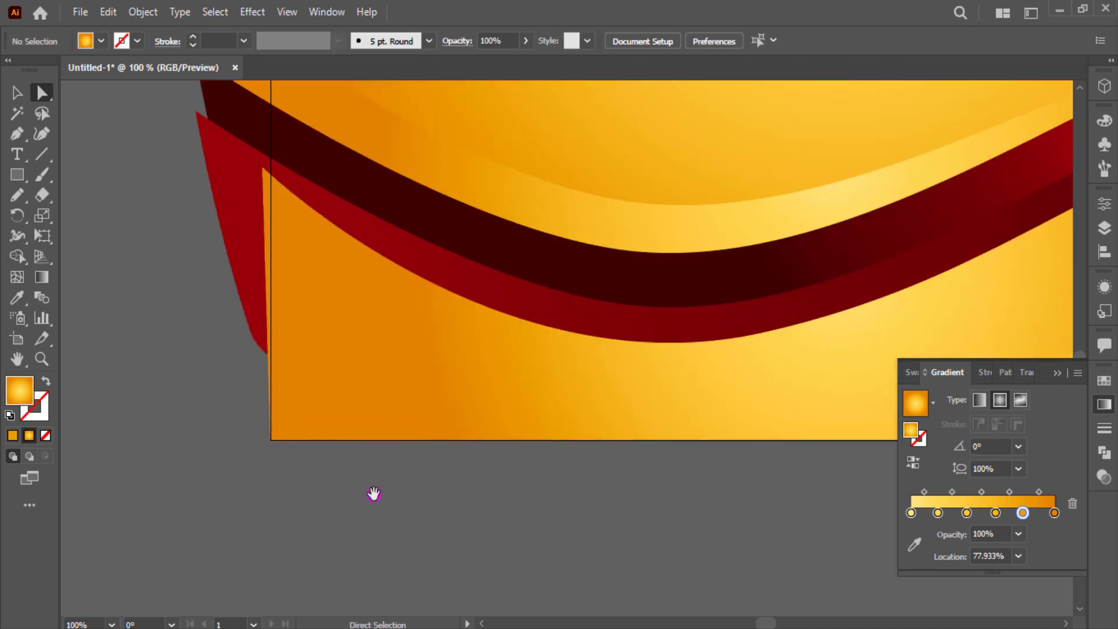
scroll(299, 517, "down", 1)
scroll(295, 516, "down", 1)
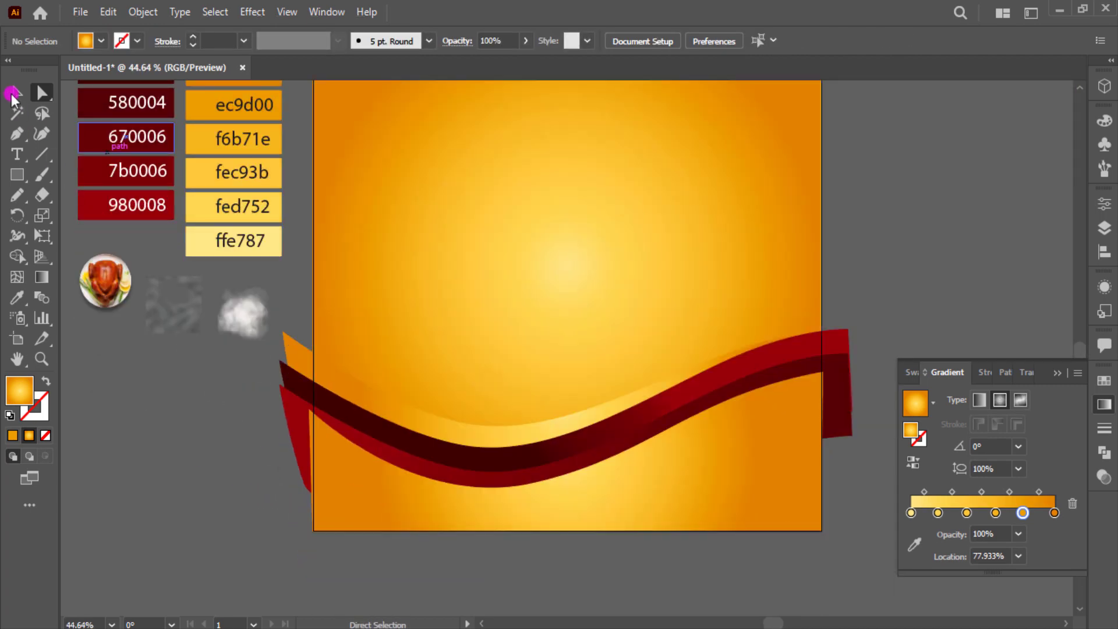
Redraw the dark-red ribbon's gradient so it runs nearly horizontally along the band, at about 12°
left_click(17, 92)
left_click(548, 473)
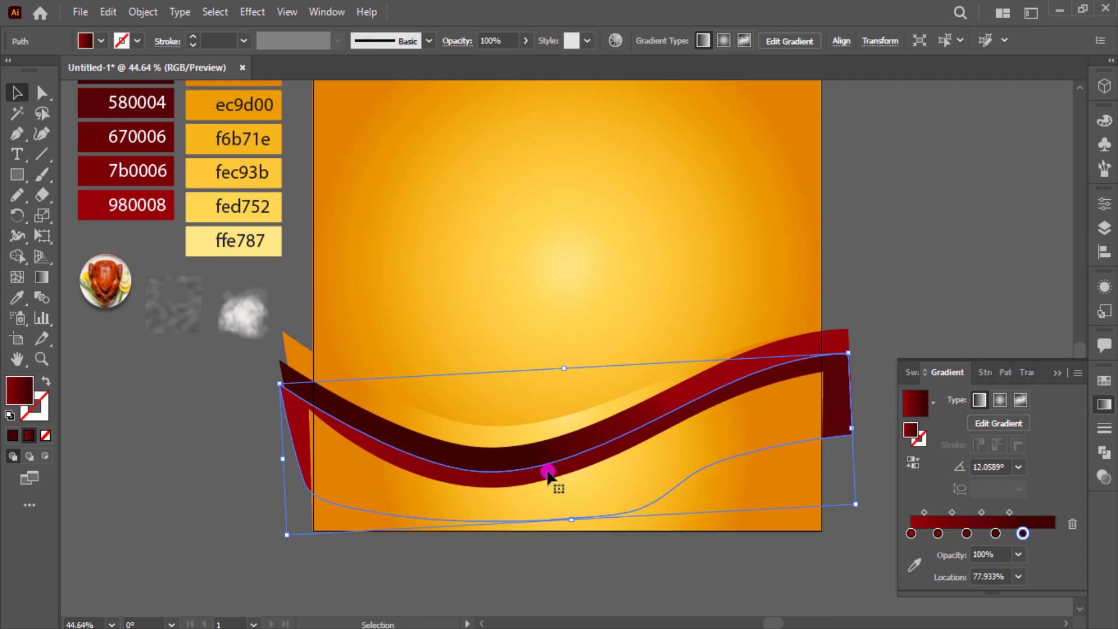
key("g")
mouse_move(539, 431)
left_mouse_down()
mouse_move(634, 419)
mouse_move(430, 430)
left_mouse_up()
key("v")
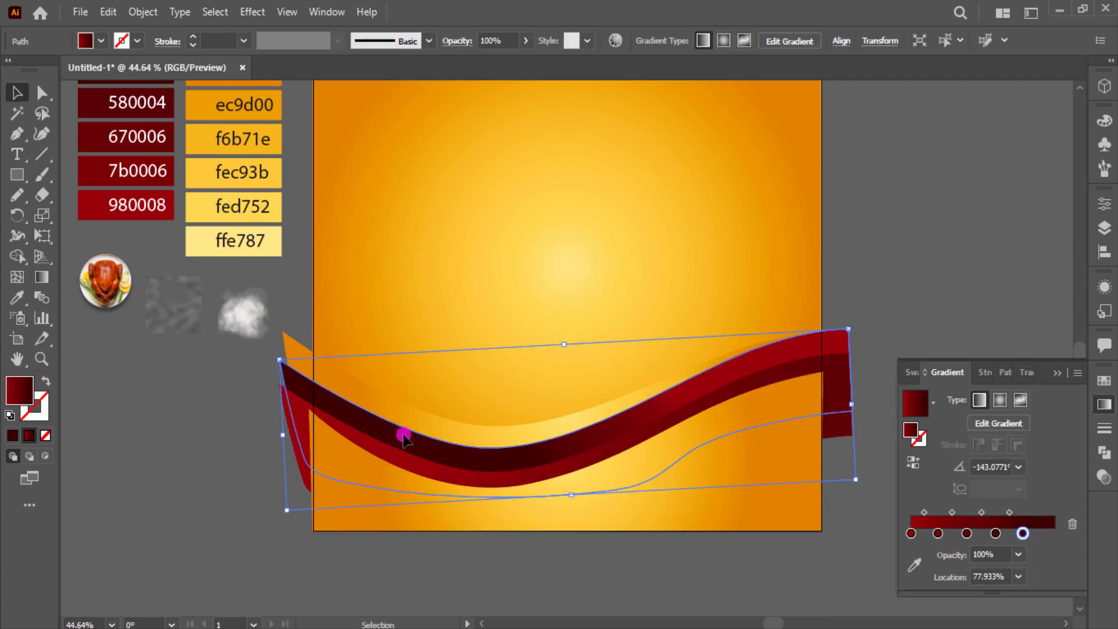
key("g")
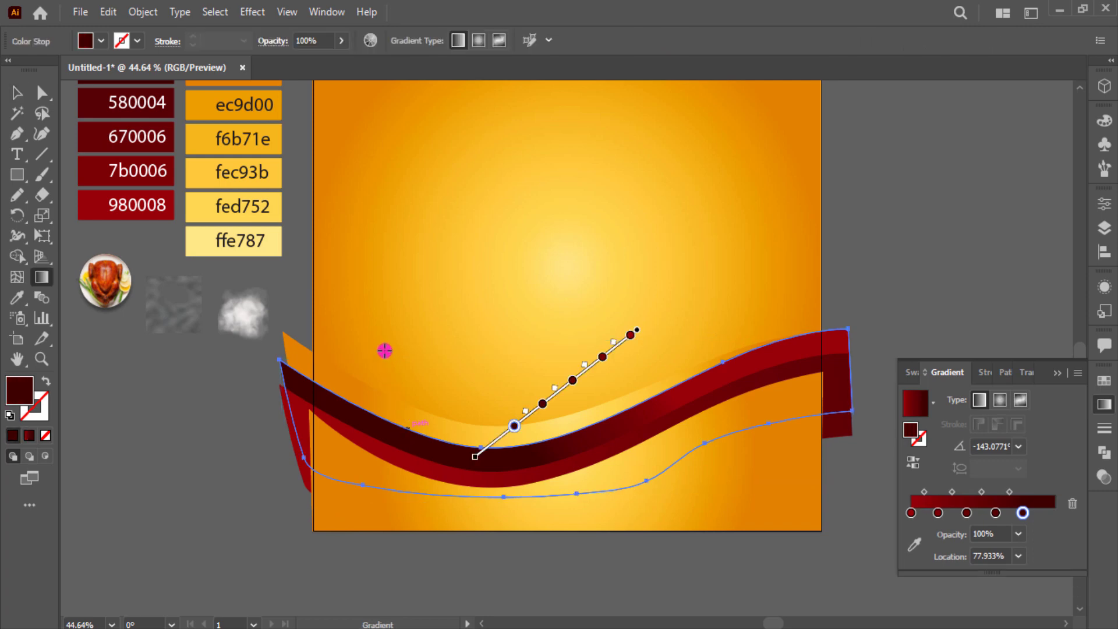
mouse_move(382, 350)
left_mouse_down()
mouse_move(533, 457)
mouse_move(504, 349)
mouse_move(579, 380)
left_mouse_up()
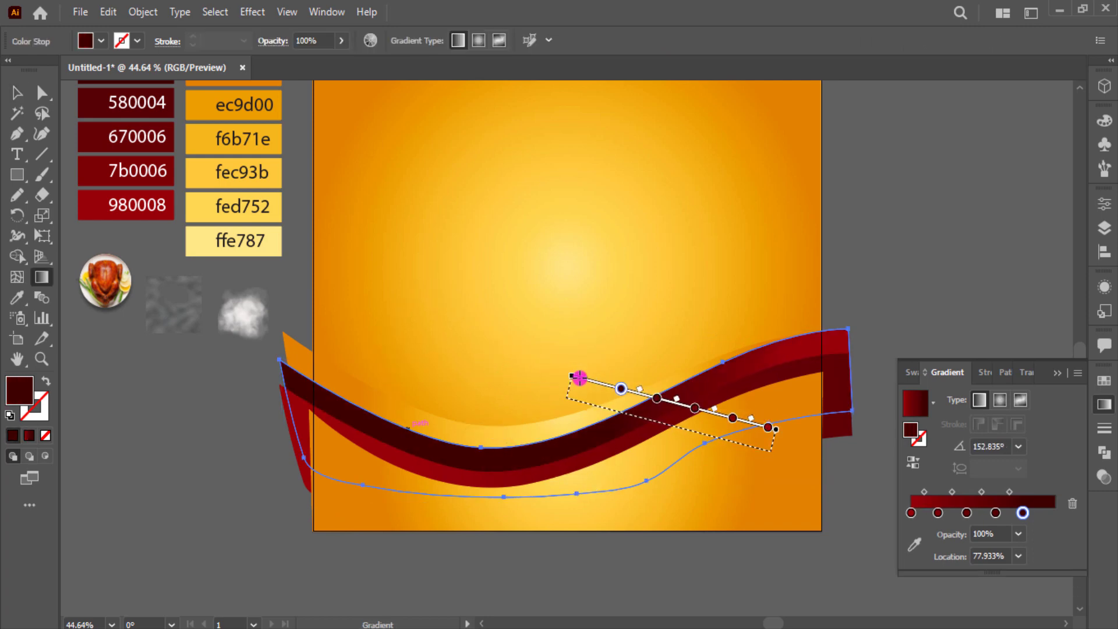
key("v")
left_click(959, 277)
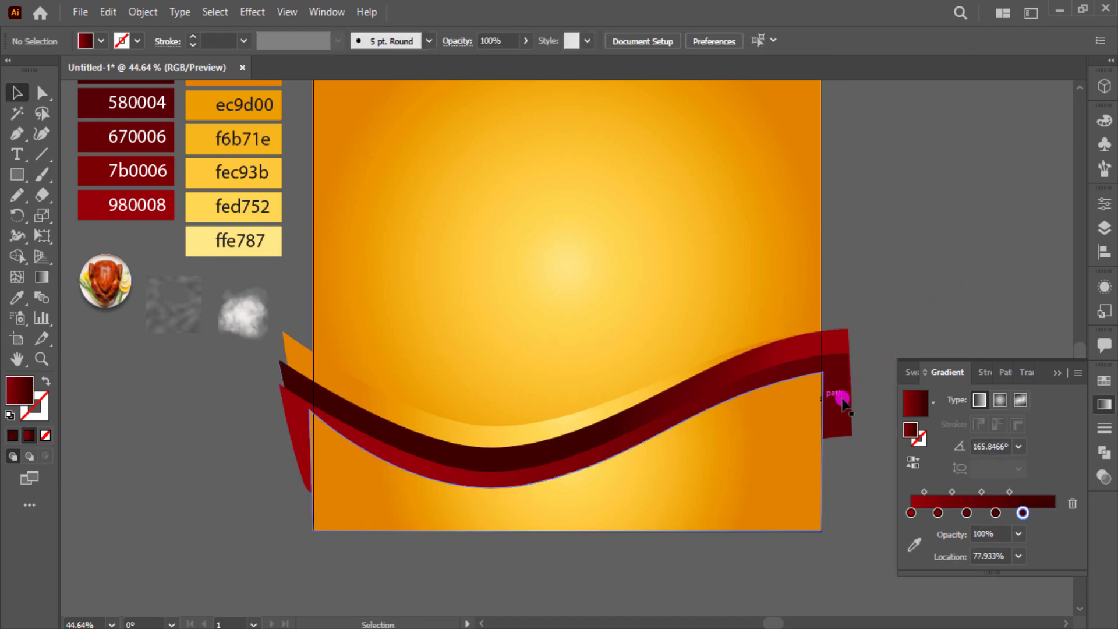
left_click(842, 401)
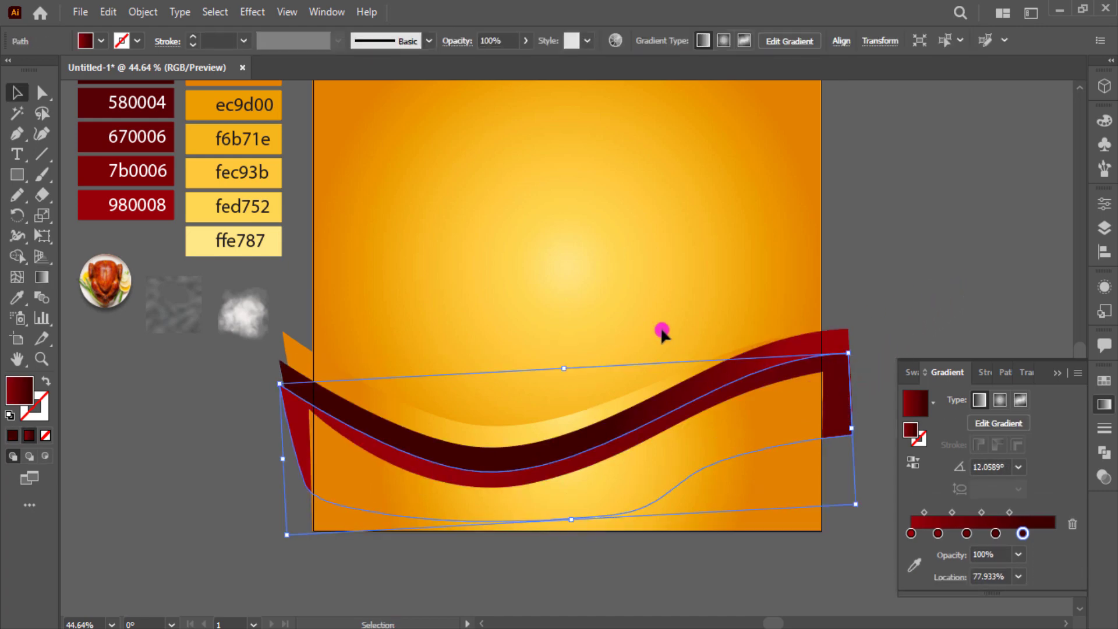
left_click(39, 92)
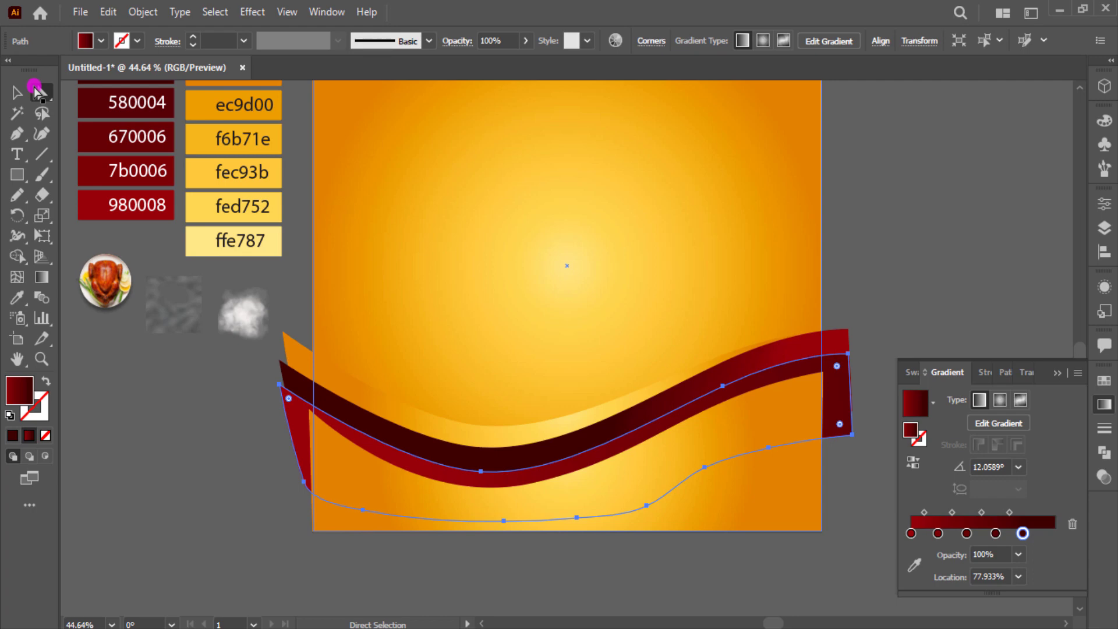
Drag the ribbon's top-right anchor down, then pull the orange band's corner onto the ribbon edge
left_click(846, 353)
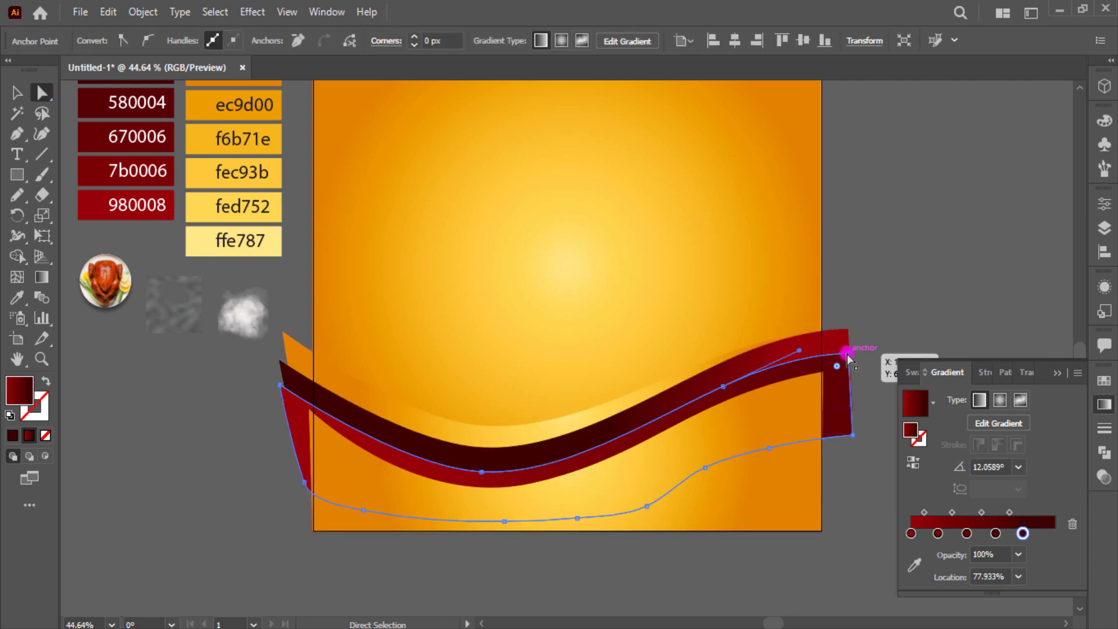
left_click_drag(847, 353, 848, 384)
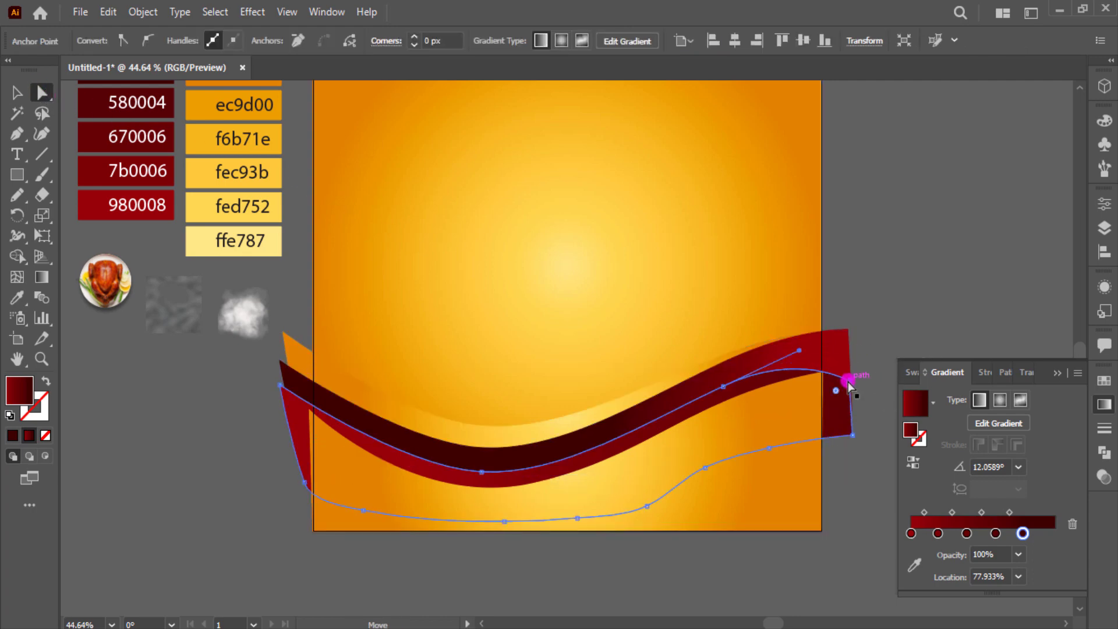
left_click(896, 294)
left_click(838, 362)
left_click_drag(848, 329, 848, 384)
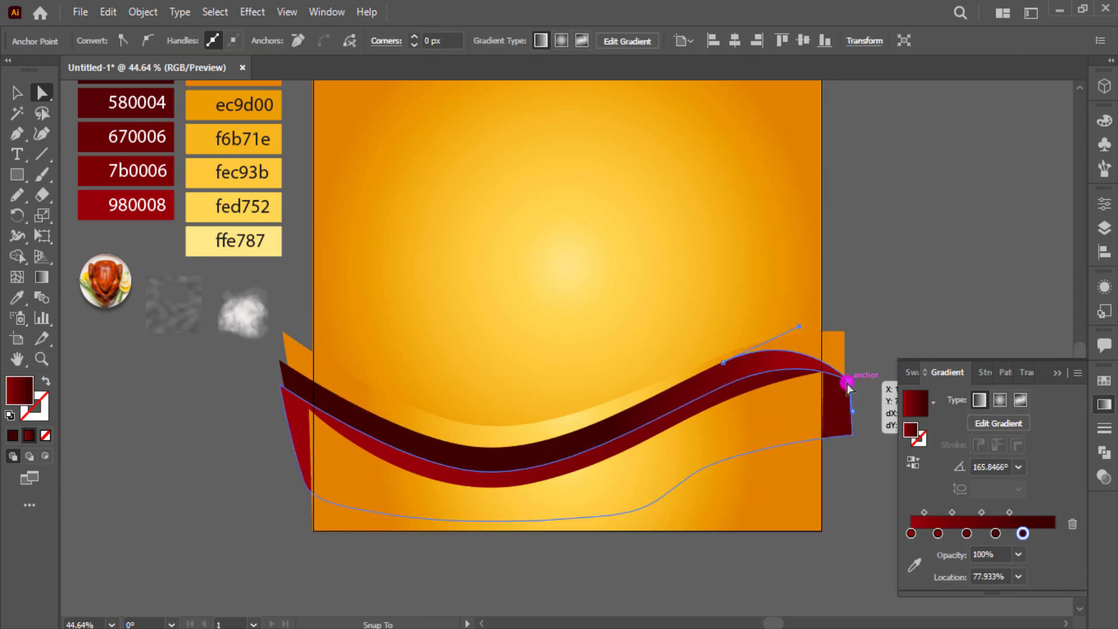
left_click(839, 350)
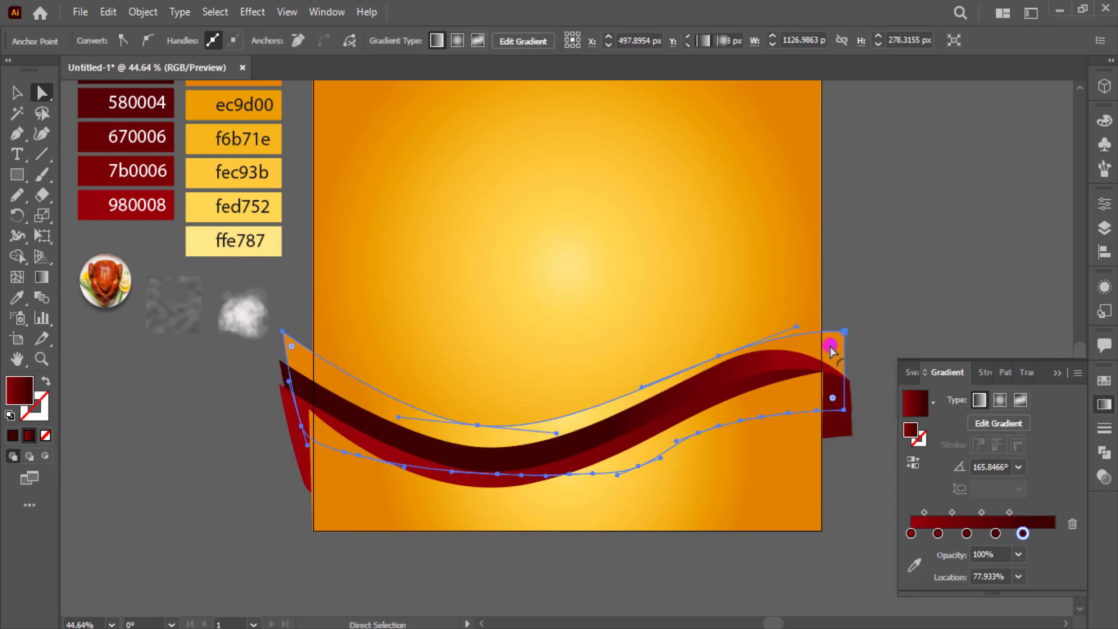
left_click_drag(842, 333, 827, 364)
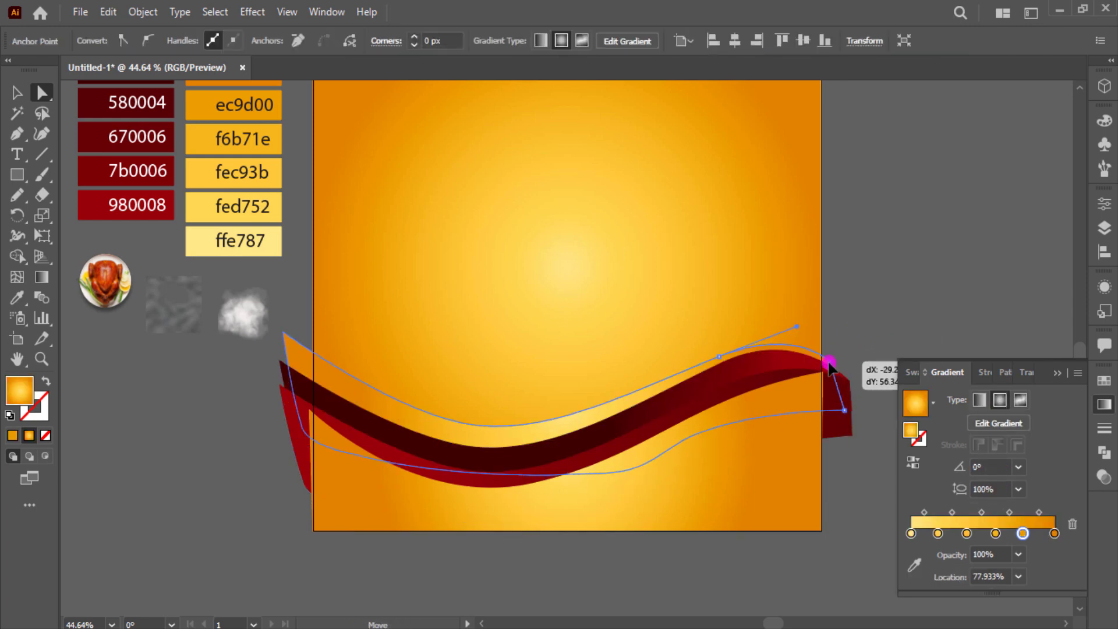
Drag a radial gradient diagonally across the yellow band
key("g")
left_click_drag(421, 324, 713, 432)
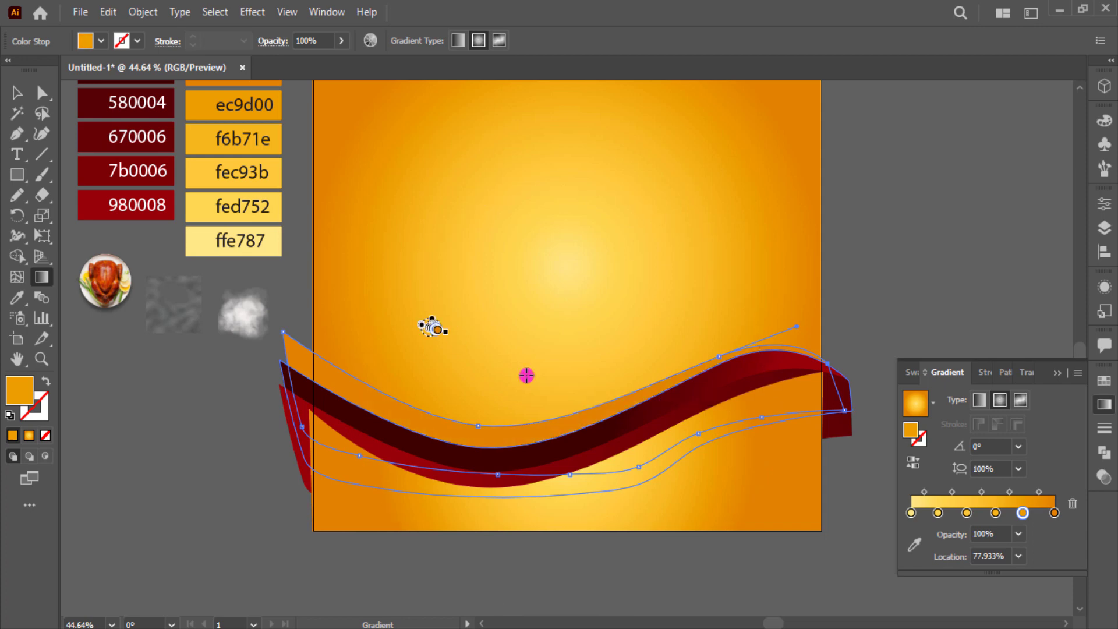
key("v")
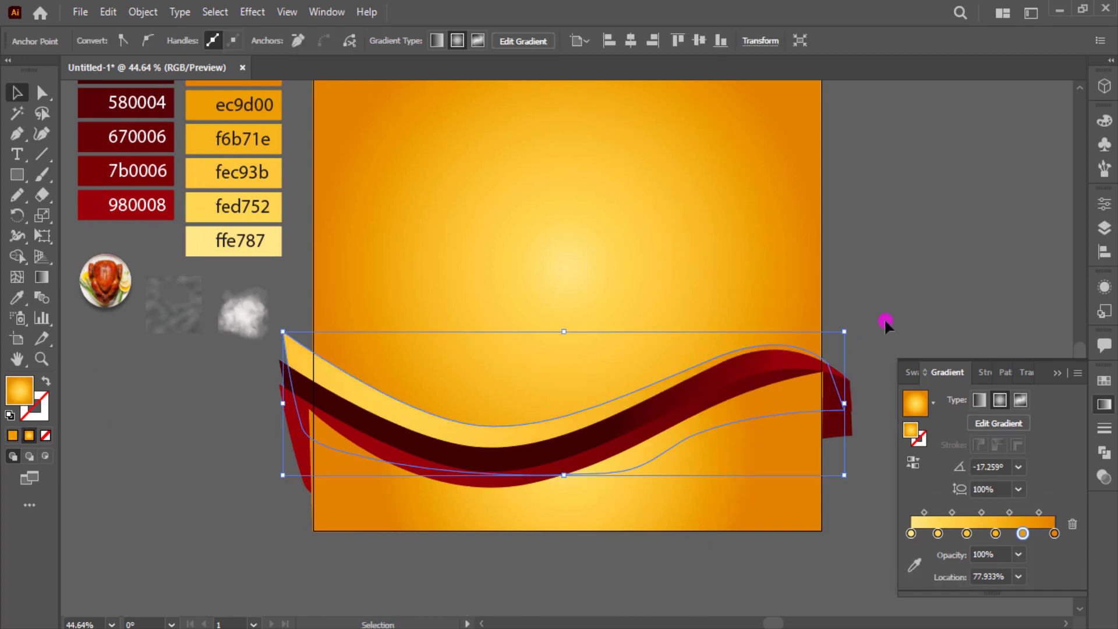
left_click(884, 318)
left_click(559, 418)
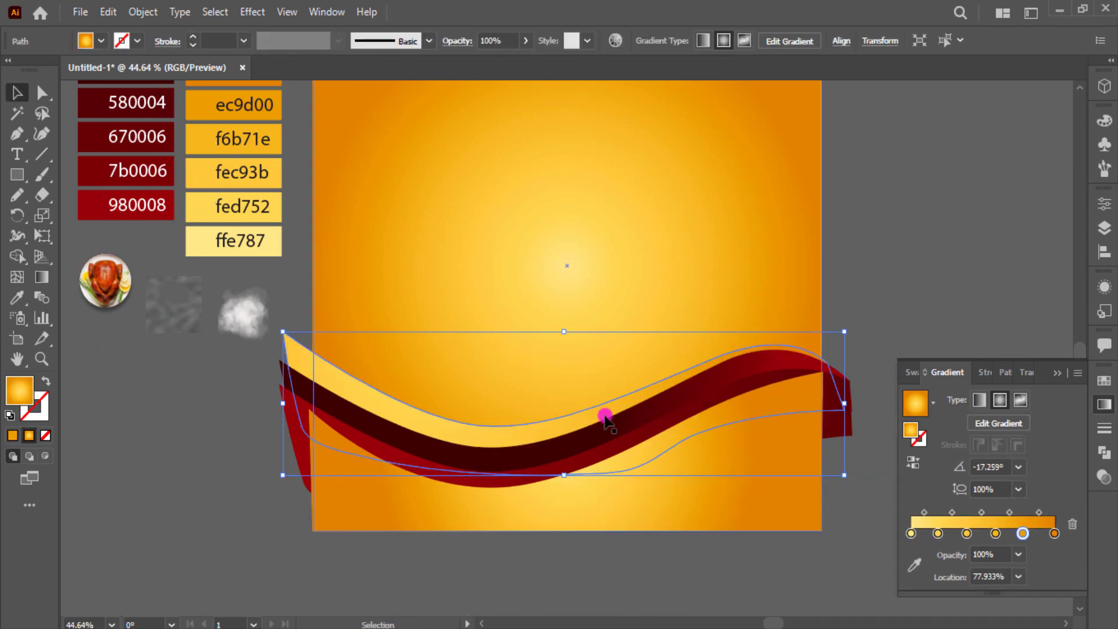
Try a linear gradient on the band, then restore radial and stretch it diagonally
left_click(982, 401)
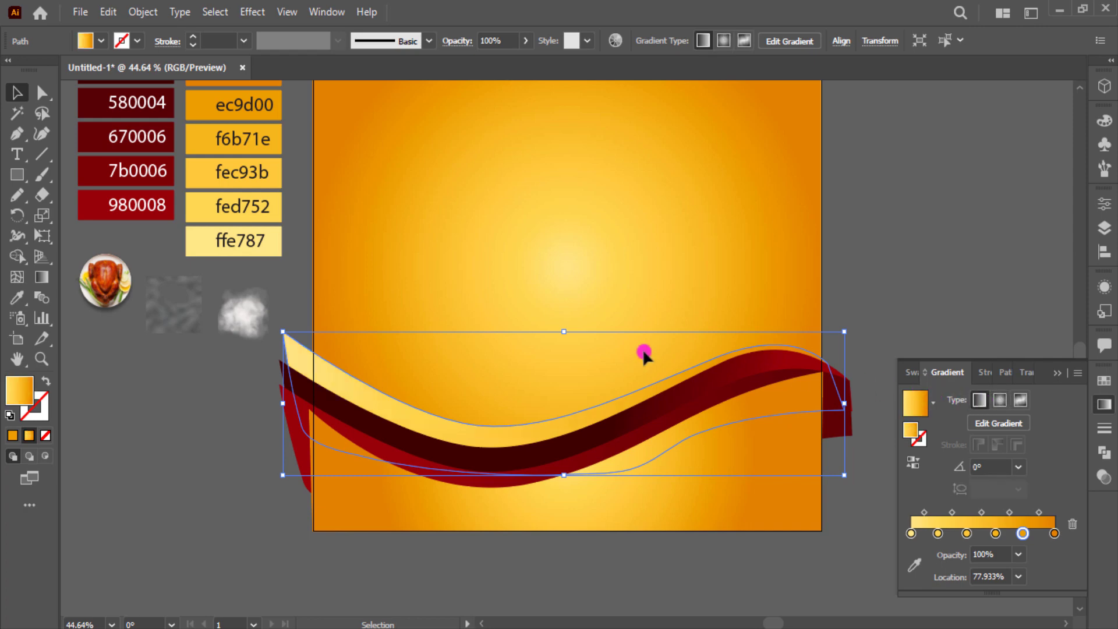
key("g")
left_click_drag(496, 369, 751, 476)
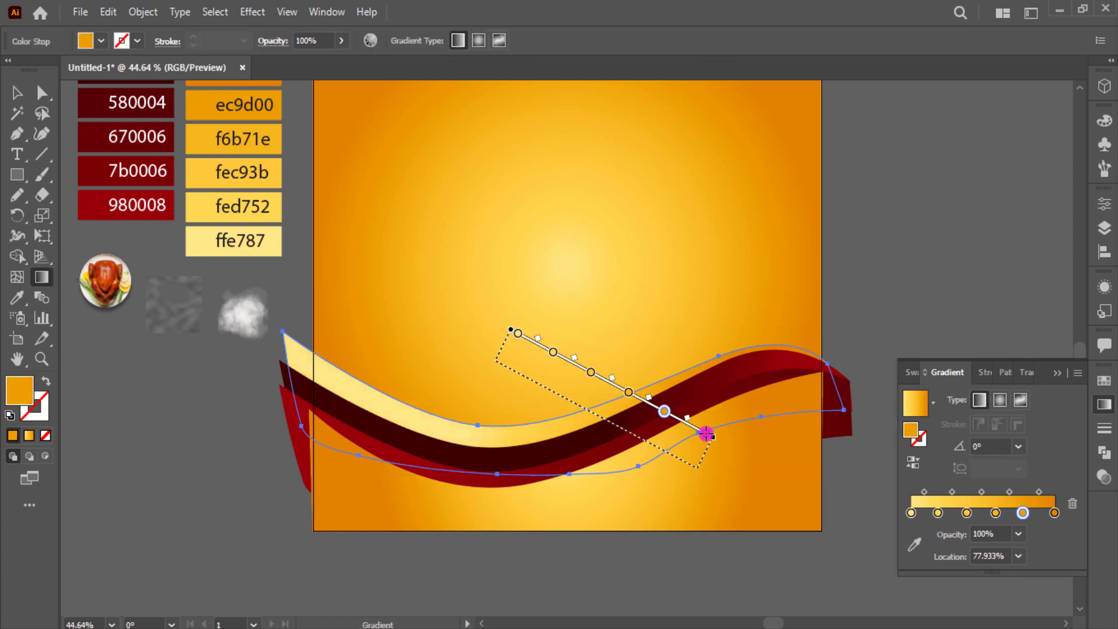
left_click(997, 401)
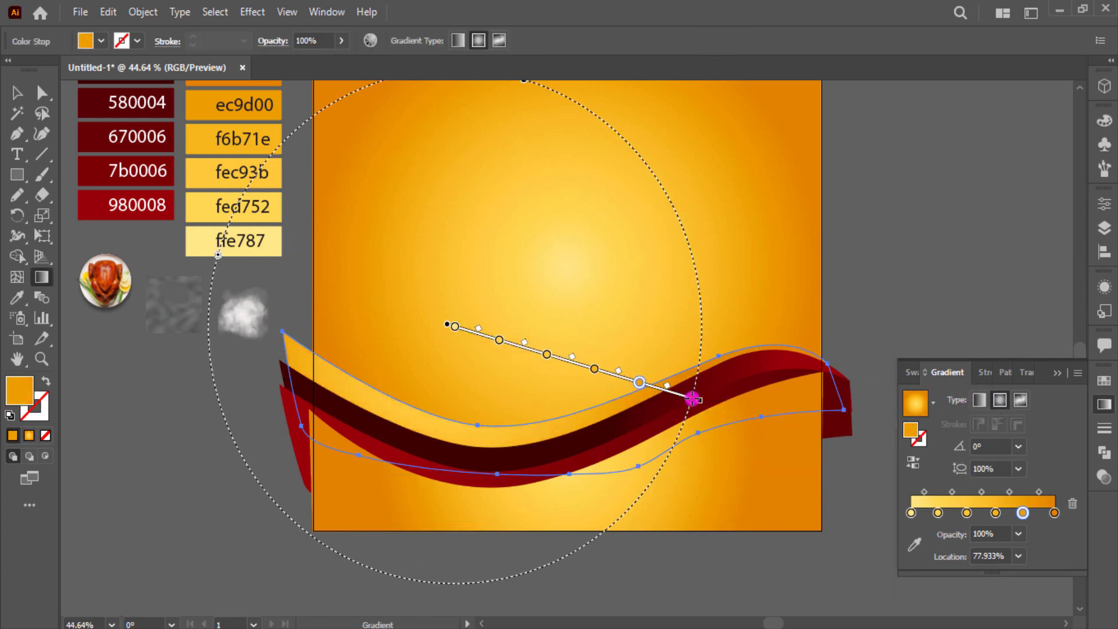
left_click_drag(465, 334, 724, 400)
Bring the orange background rectangle in front of the ribbons with Arrange > Bring to Front
key("v")
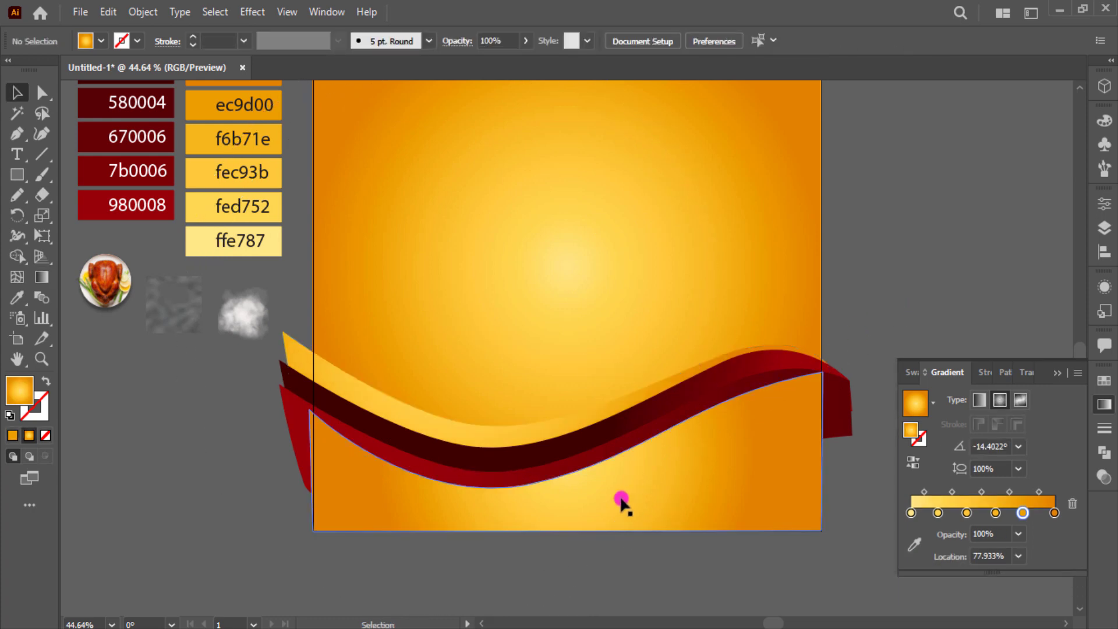
left_click(778, 406)
left_click(1017, 265)
key("ctrl+minus")
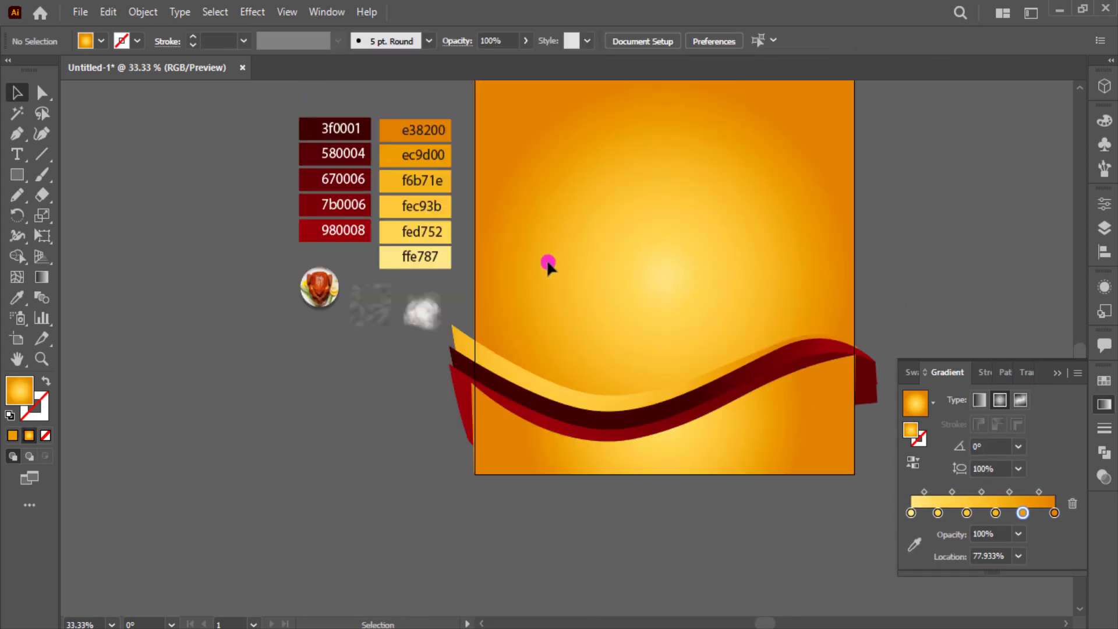
left_click(530, 259)
right_click(530, 260)
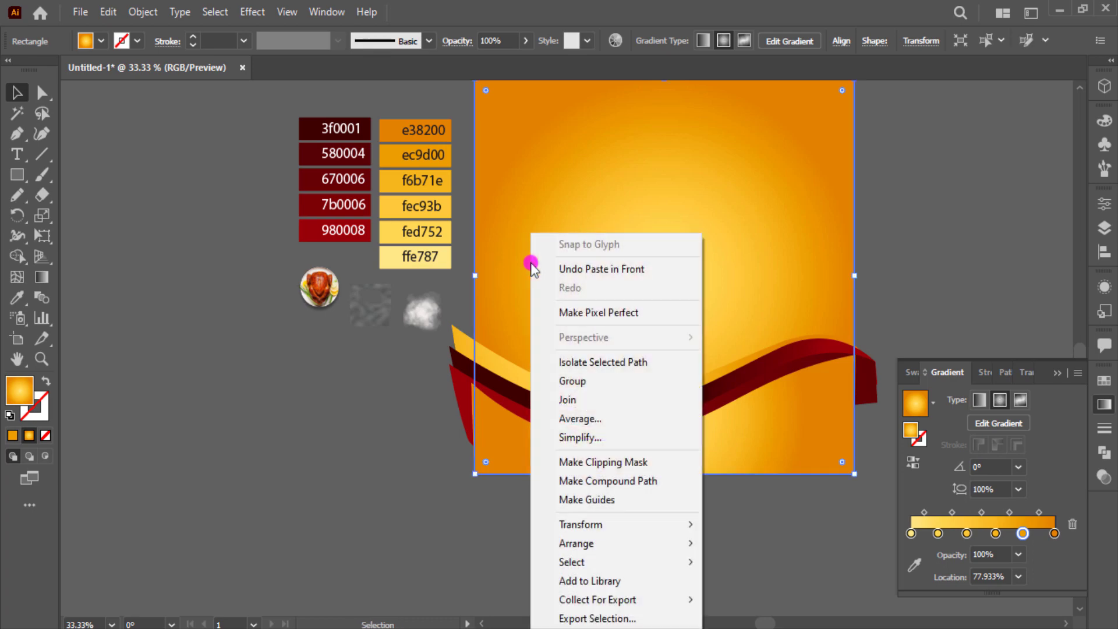
left_click(771, 606)
Select the rectangle and all ribbon pieces and make a clipping mask
left_click(868, 253)
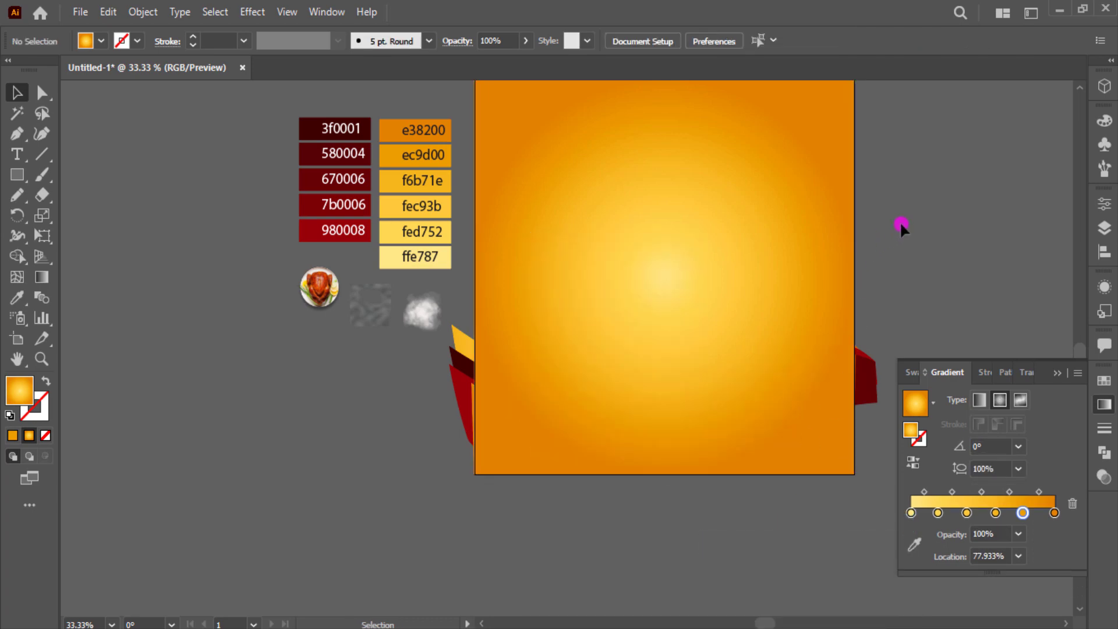
left_click_drag(903, 225, 649, 266)
left_click_drag(477, 496, 477, 496)
right_click(517, 455)
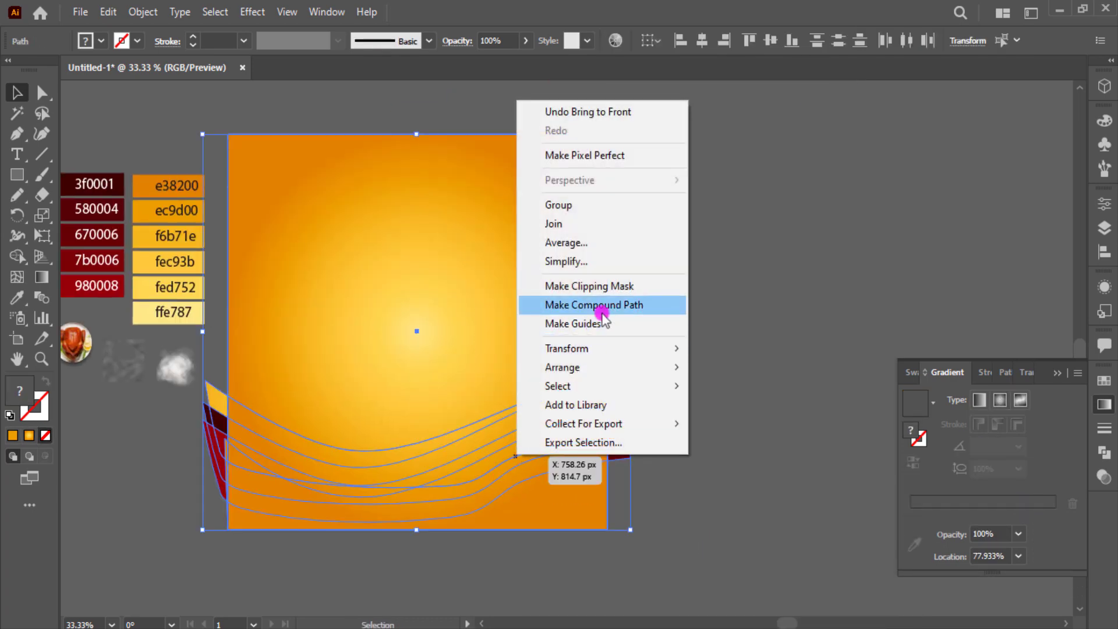
left_click(623, 287)
scroll(735, 285, "up", 1)
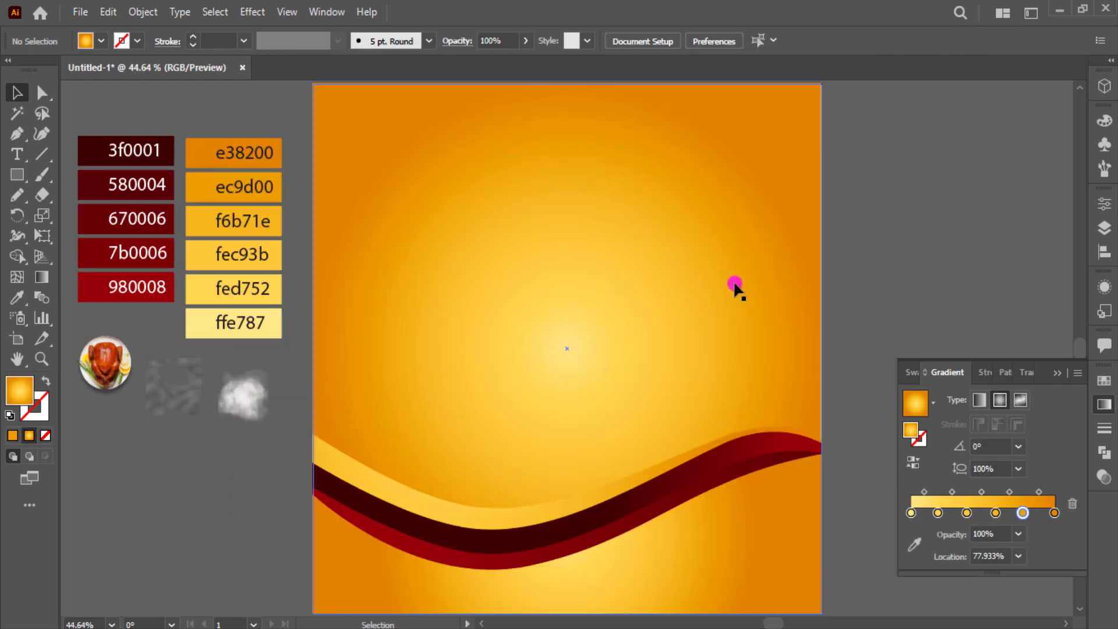
Reshape the background curve near the ribbon's right end with Direct Selection
left_click(41, 93)
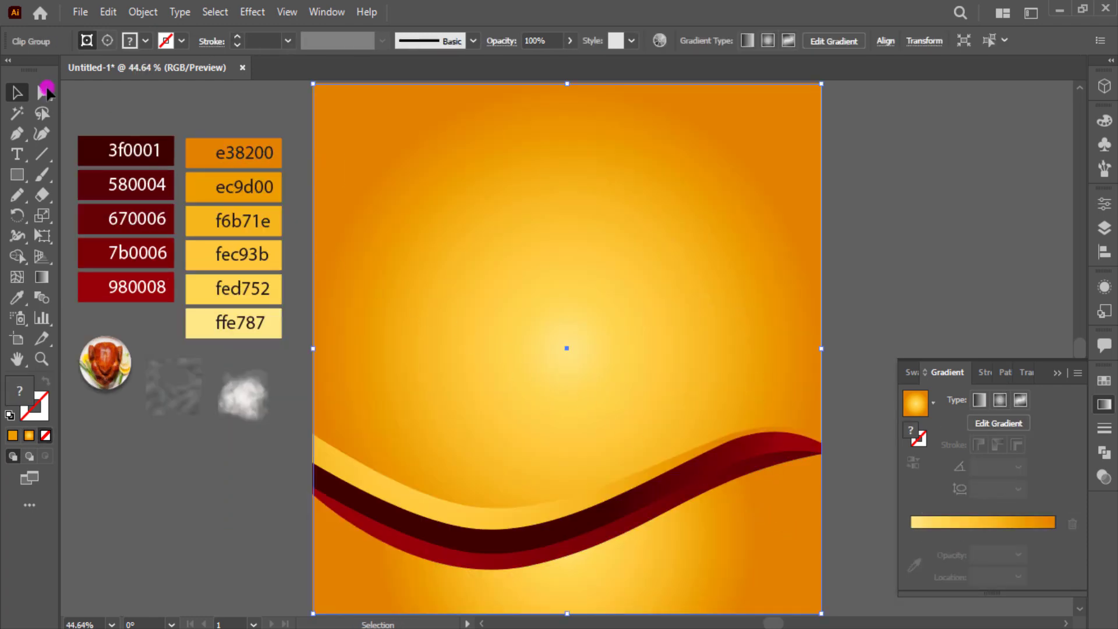
left_click(763, 521)
left_click(793, 510)
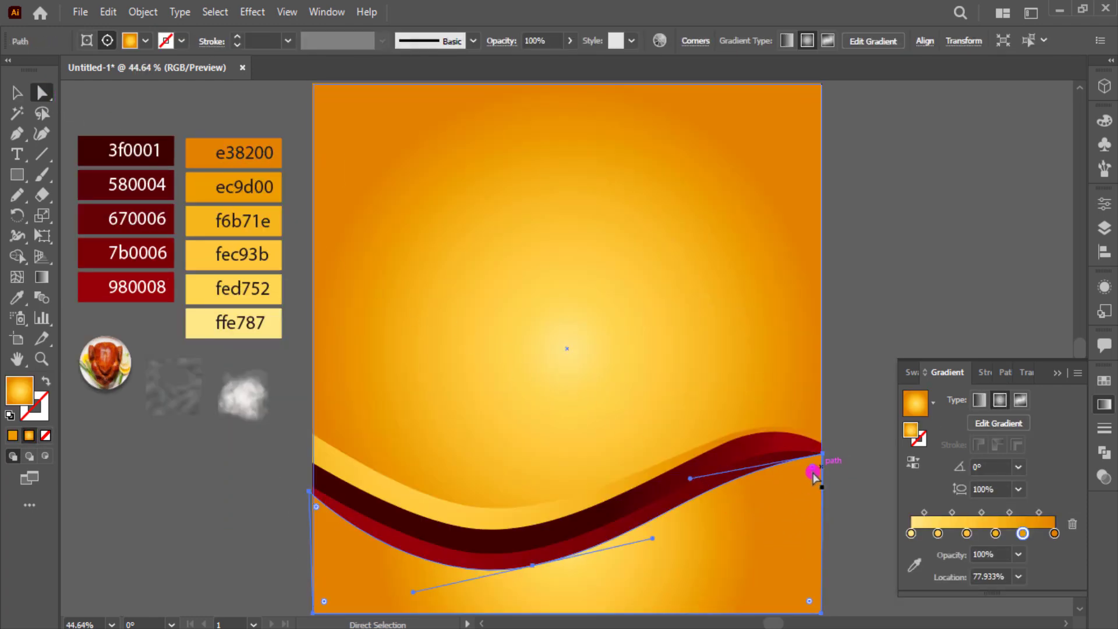
left_click(822, 453)
left_click_drag(689, 474, 705, 414)
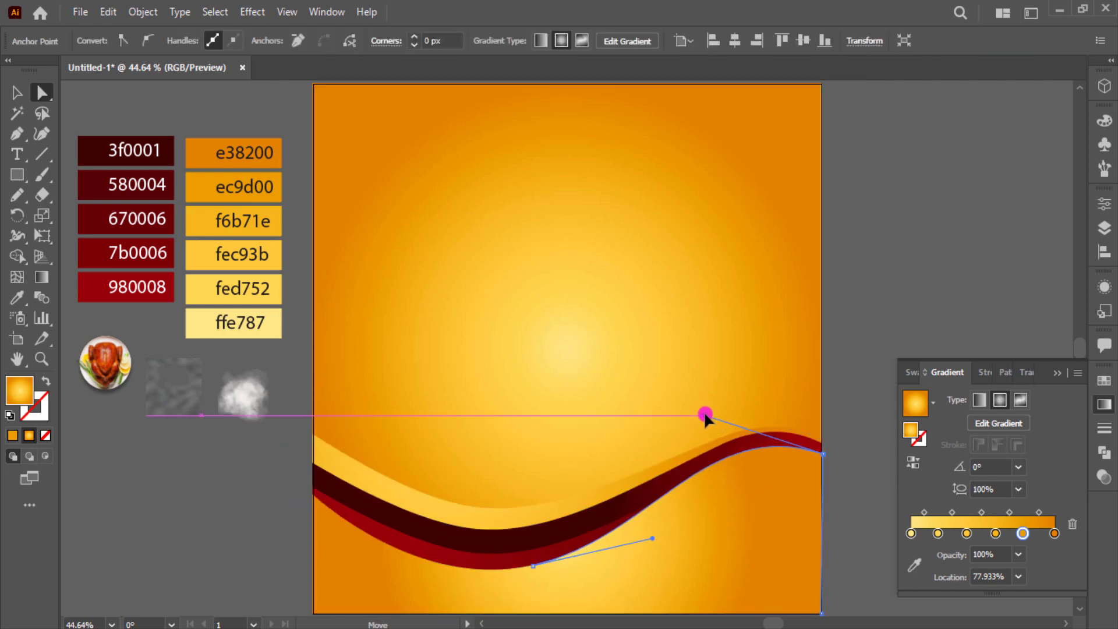
key("v")
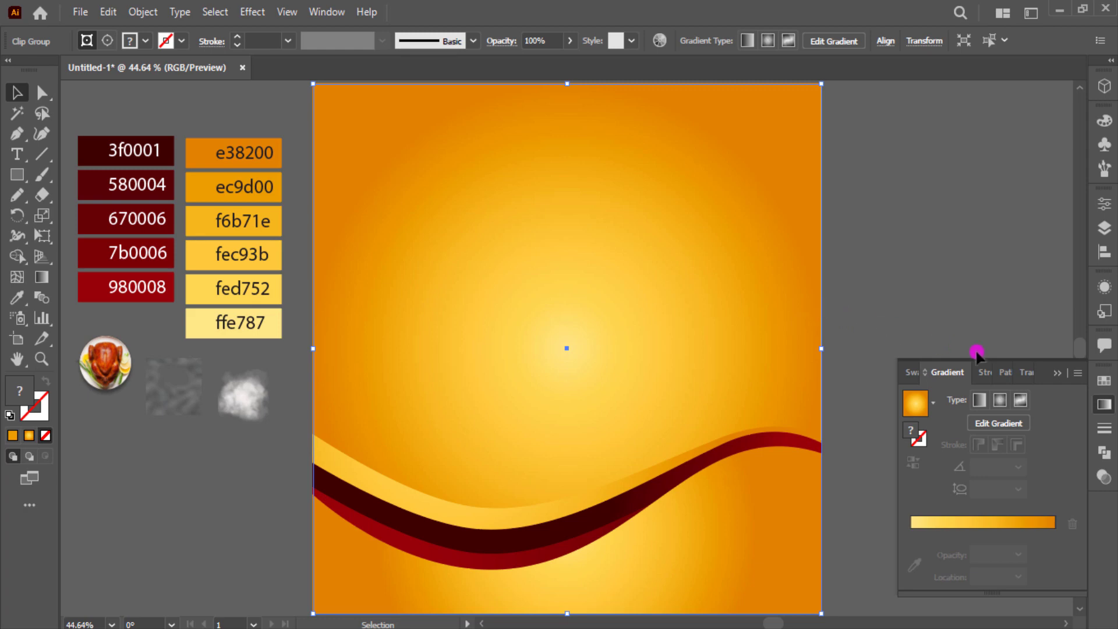
left_click(1058, 375)
left_click(988, 327)
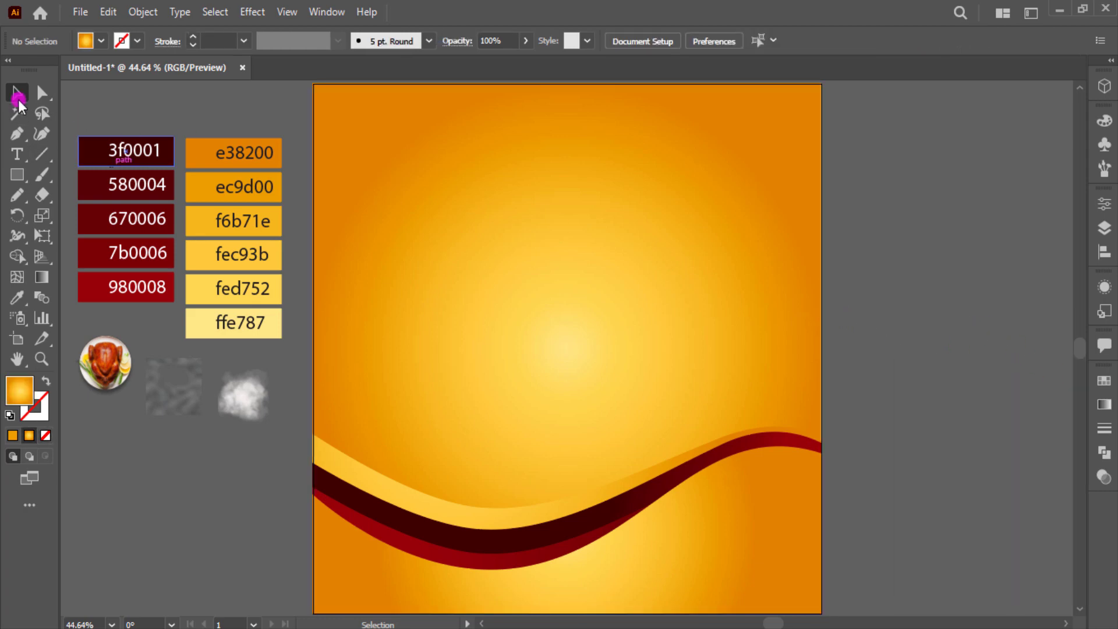
Bring the roast chicken image to the front and move it below the colour swatches
right_click(124, 395)
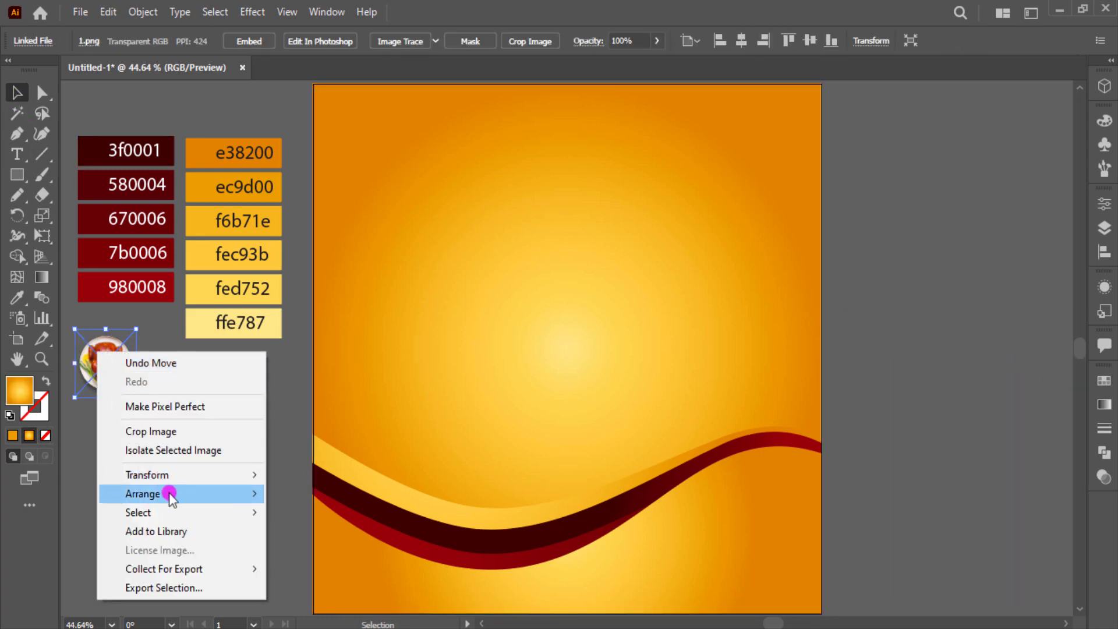
left_click(308, 493)
left_click_drag(133, 350, 145, 456)
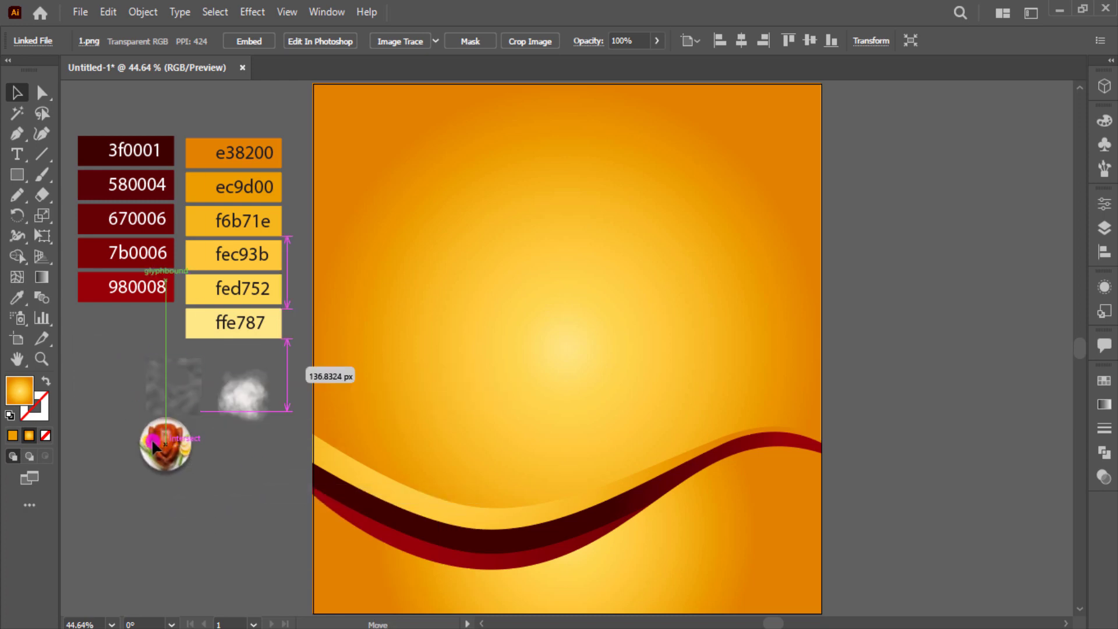
left_click(173, 386)
left_click_drag(241, 408, 387, 195)
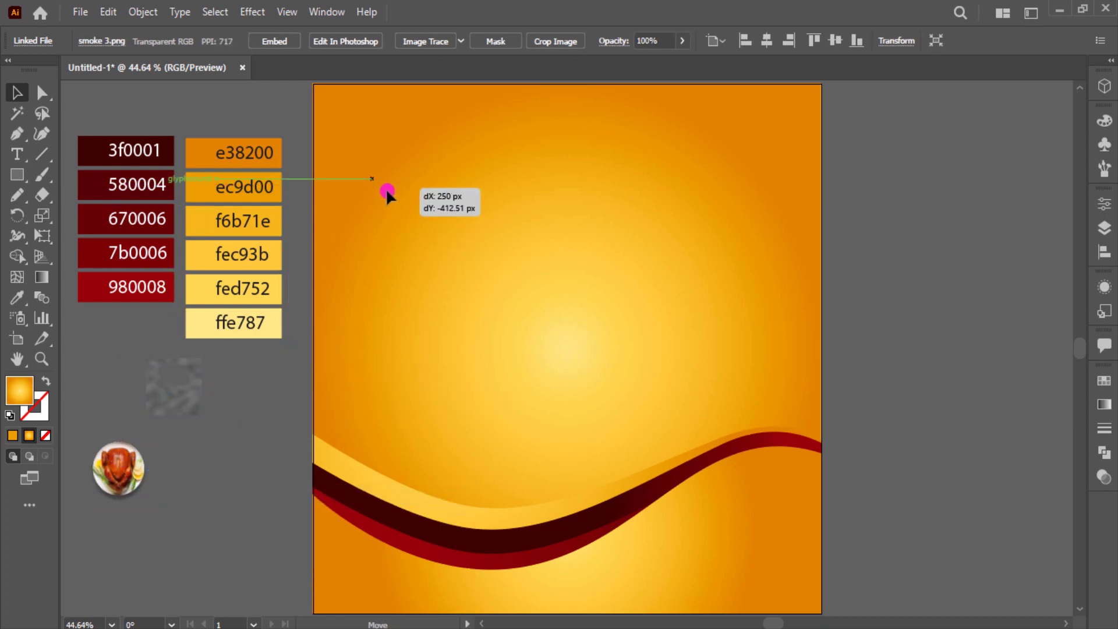
key("ctrl+z")
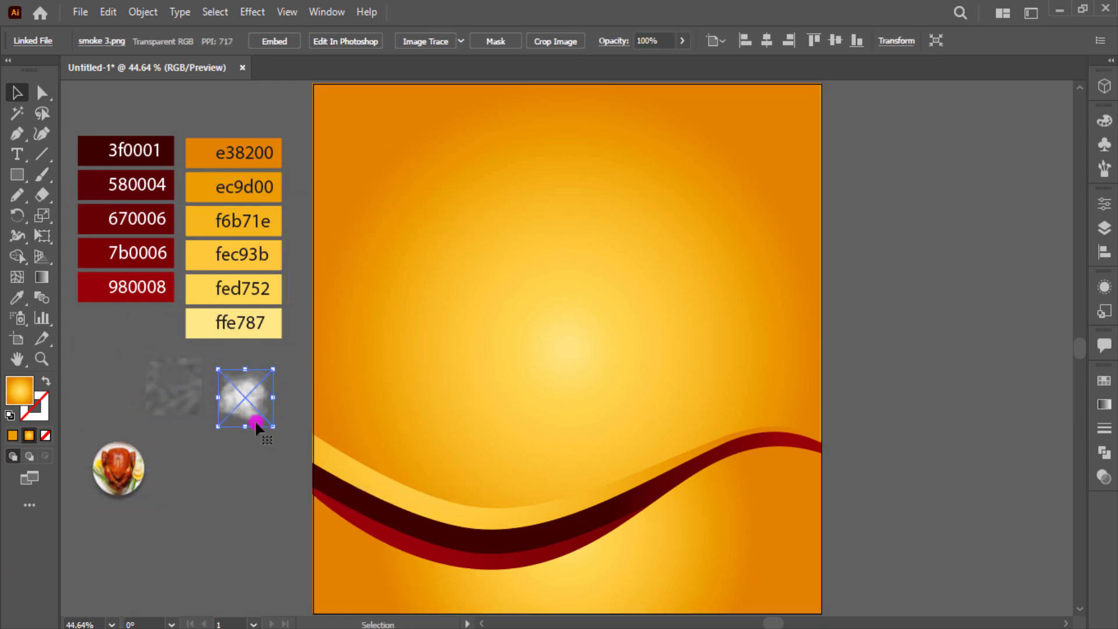
Paste smoke 3.png inside the background group and stretch it across the whole poster
double_click(437, 331)
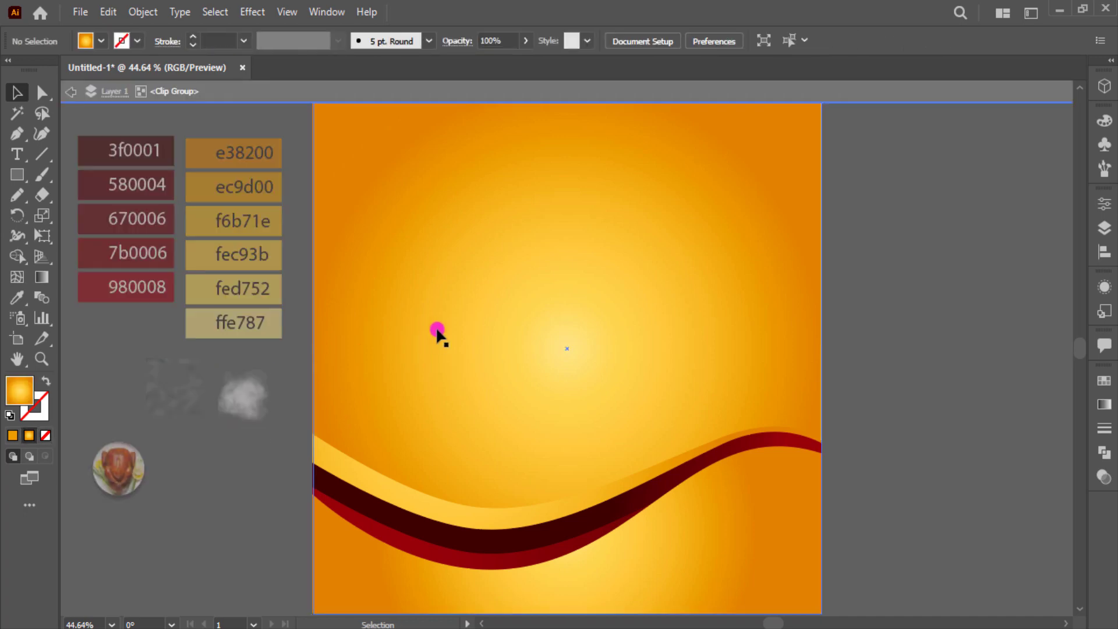
key("ctrl+v")
left_click_drag(528, 349, 321, 143)
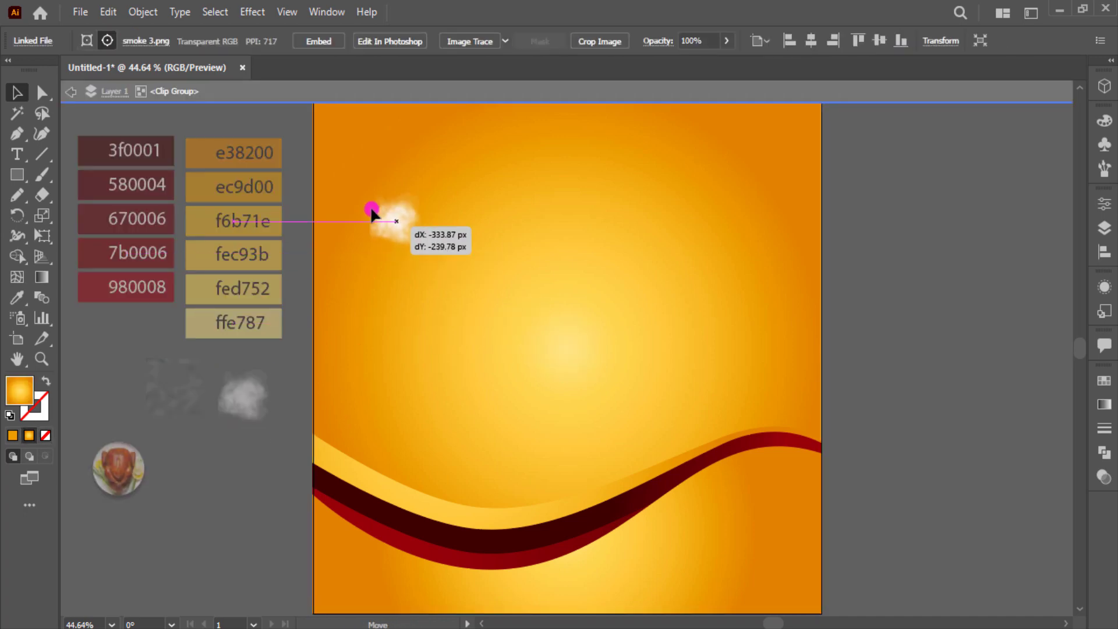
scroll(337, 130, "up", 3)
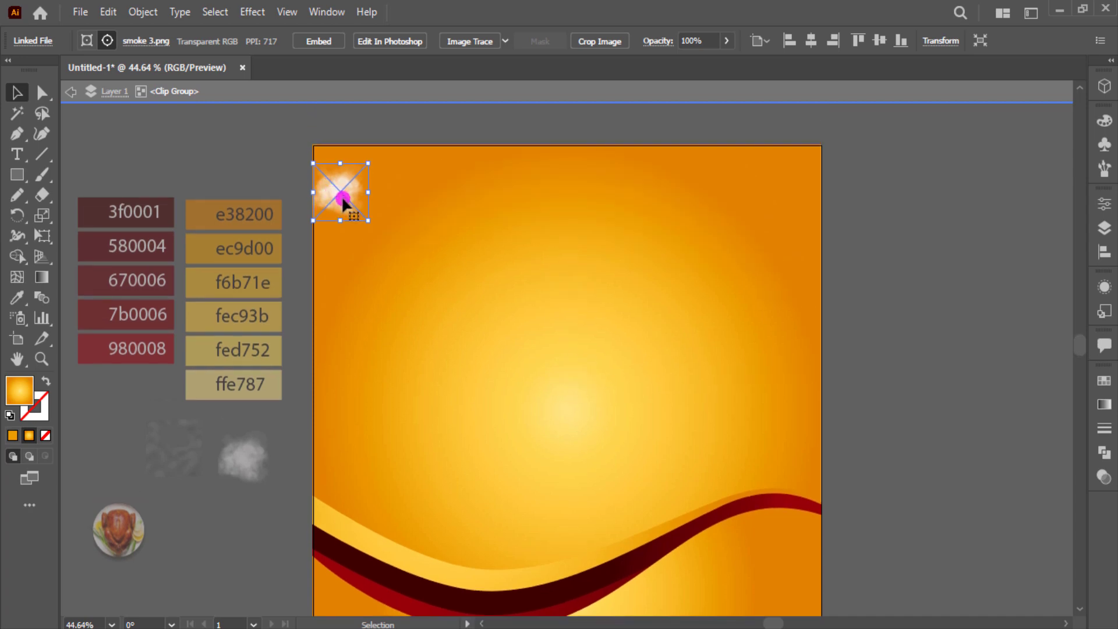
mouse_move(342, 201)
left_mouse_down()
mouse_move(345, 185)
mouse_move(819, 615)
left_mouse_up()
scroll(344, 185, "down", 2)
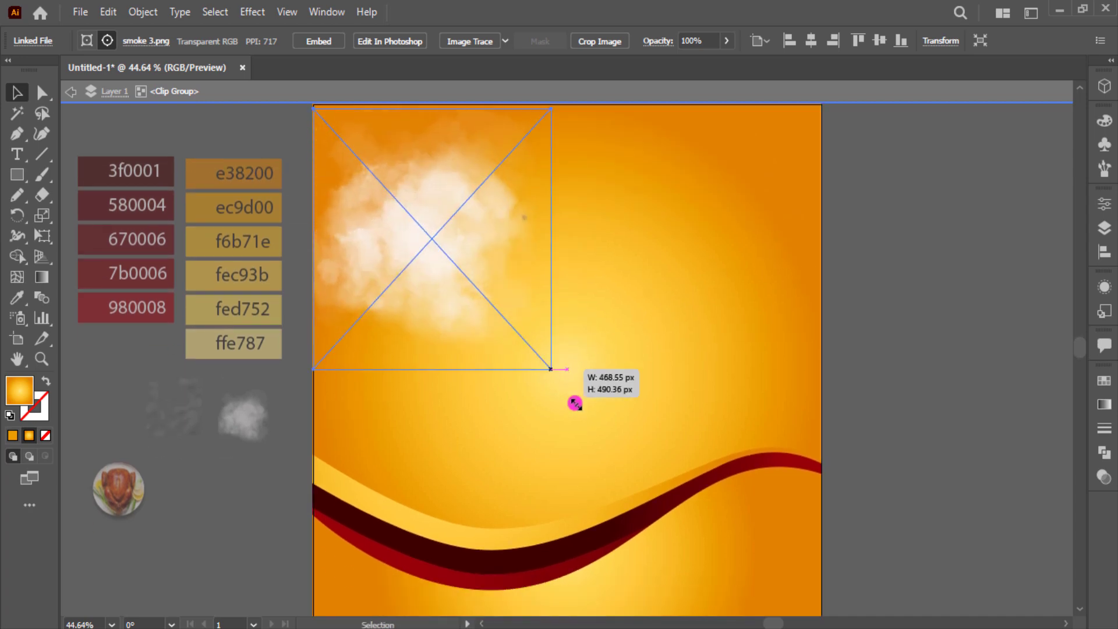
scroll(823, 554, "down", 3)
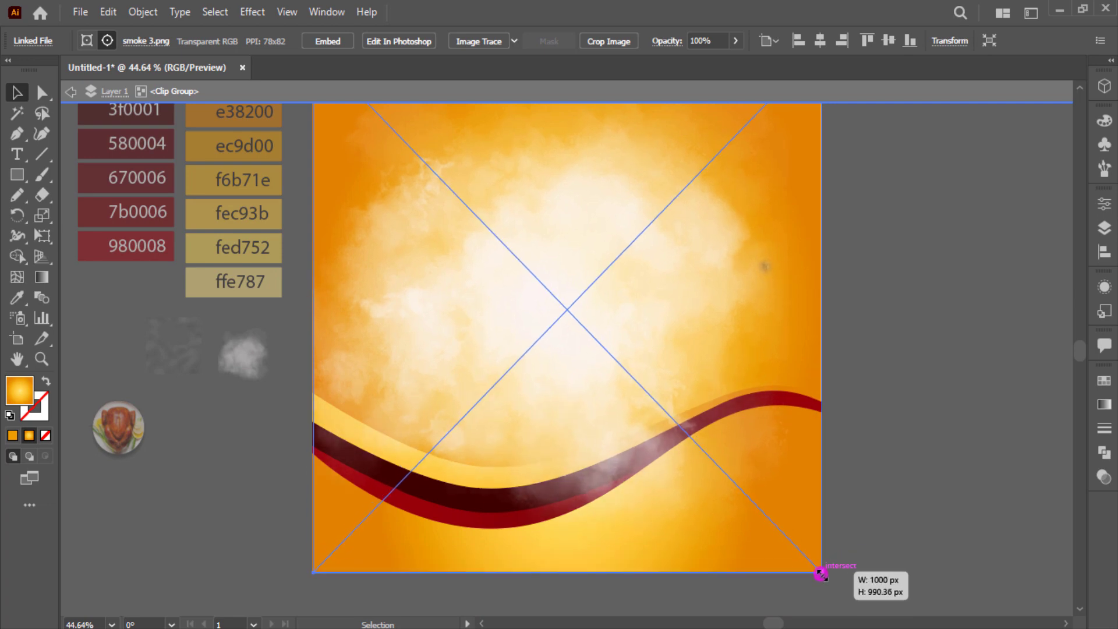
left_click_drag(822, 553, 821, 573)
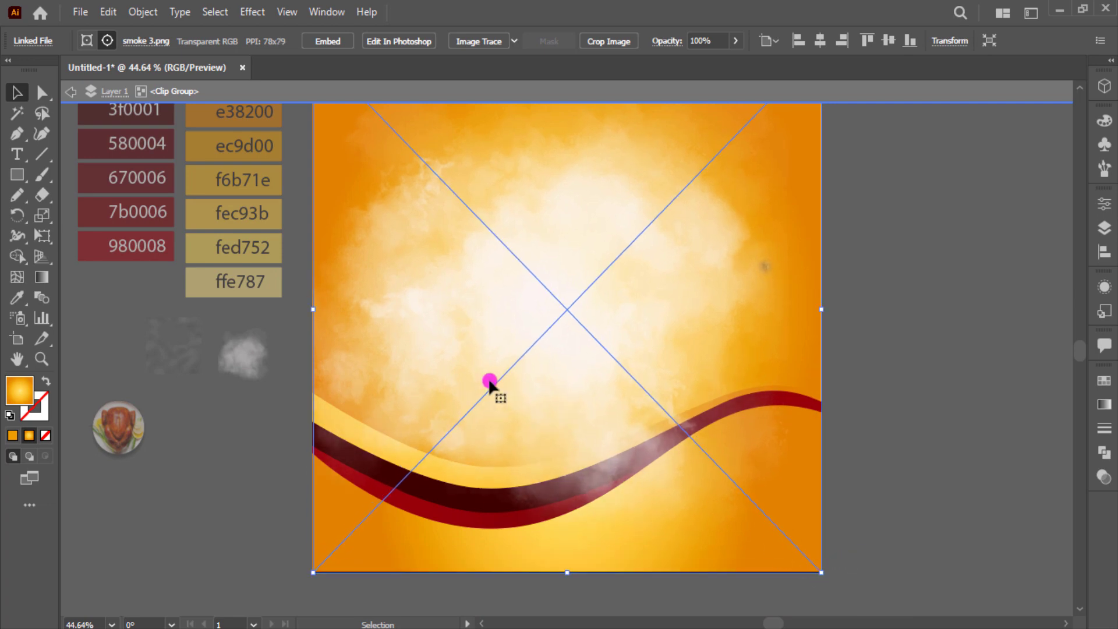
scroll(489, 385, "up", 3)
key("ctrl+shift+F10")
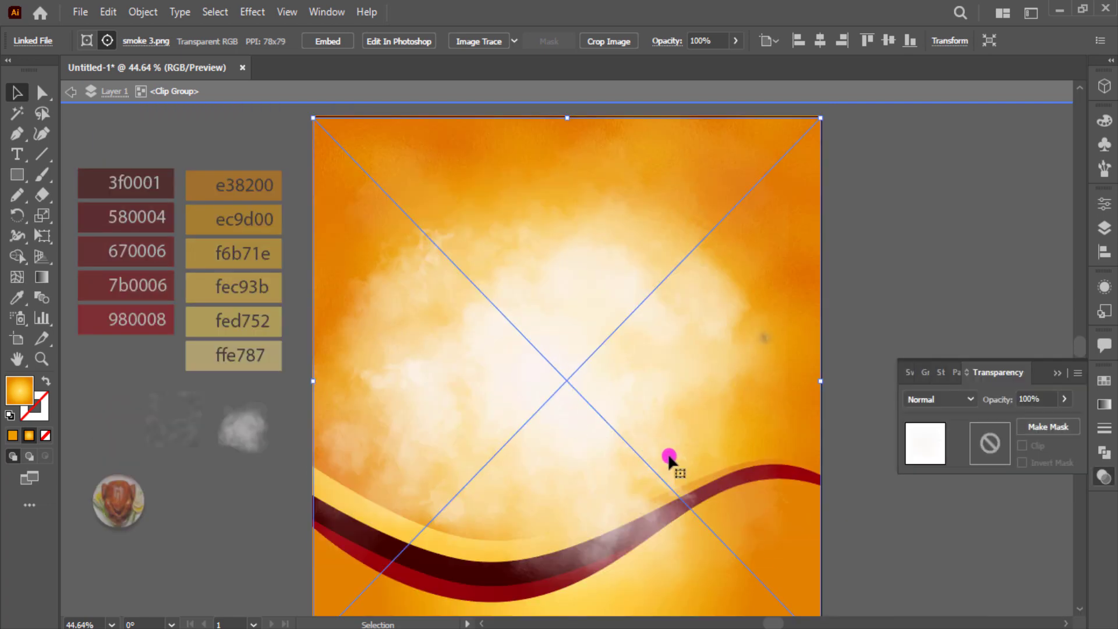
Try Overlay, then set the smoke image's blend mode to Soft Light
left_click(943, 401)
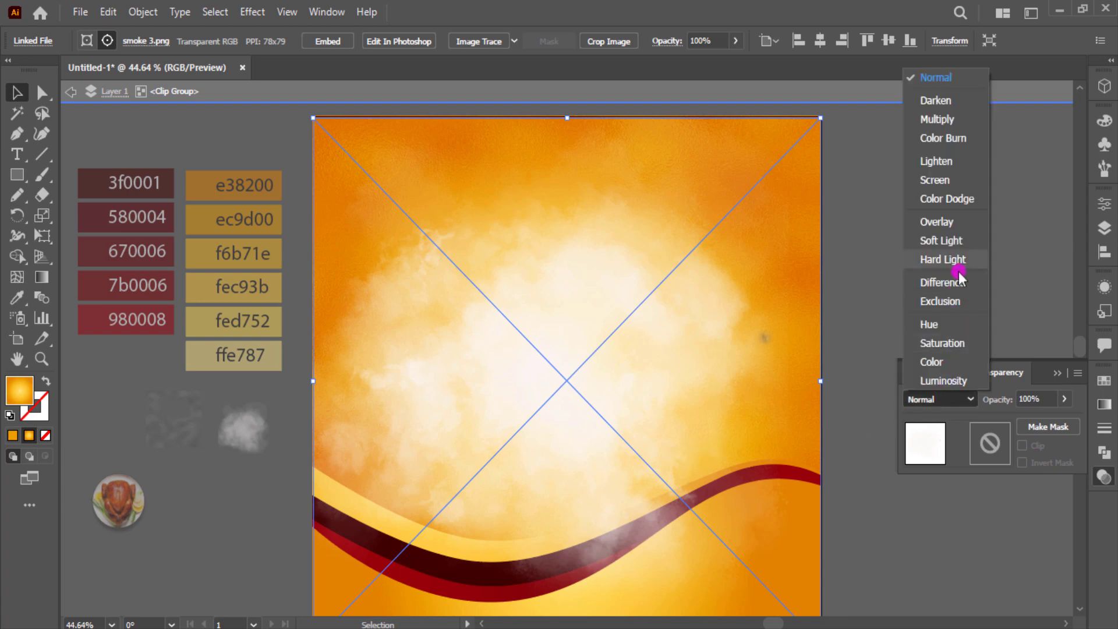
left_click(964, 226)
left_click(955, 401)
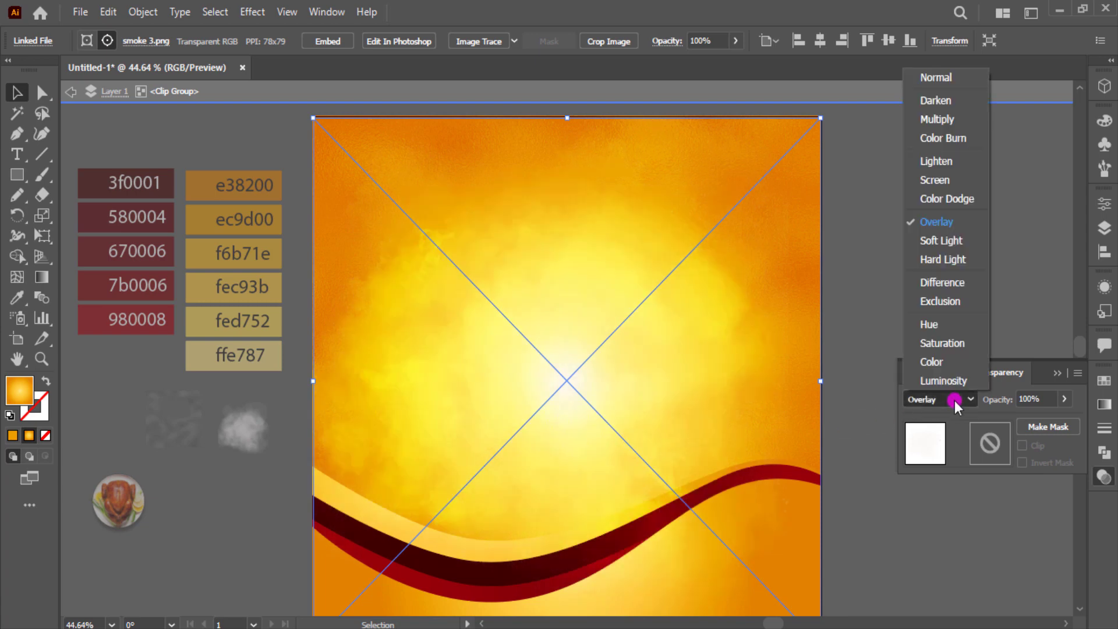
left_click(965, 239)
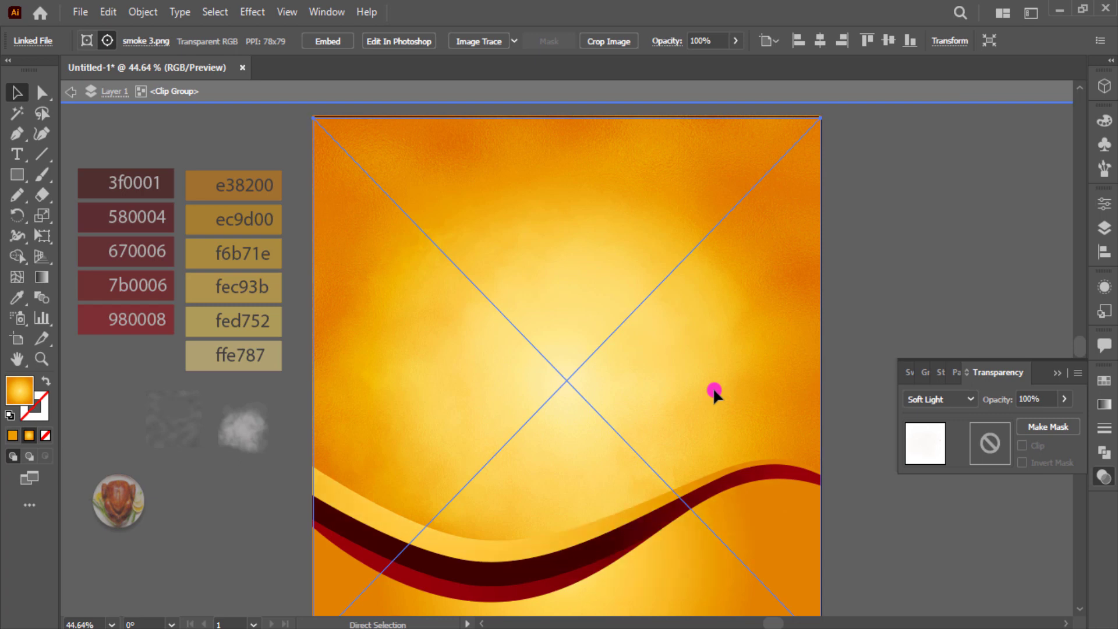
key("v")
left_click(583, 527)
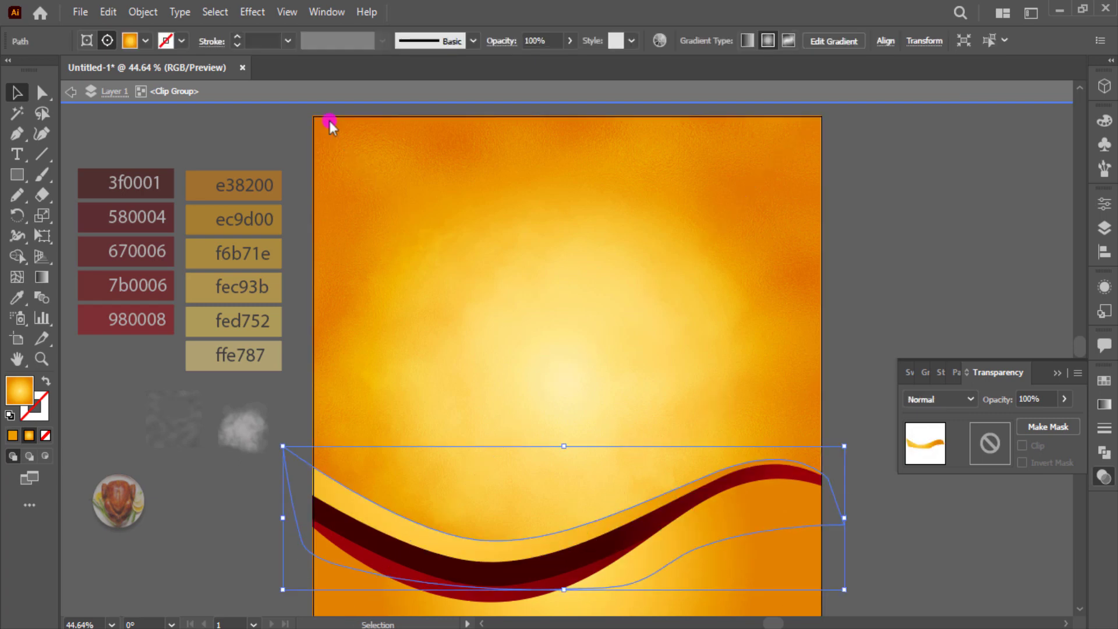
Apply a Drop Shadow to the wave: X offset 0 px, Y offset -5 px, blur 13 px
left_click(252, 11)
mouse_move(275, 204)
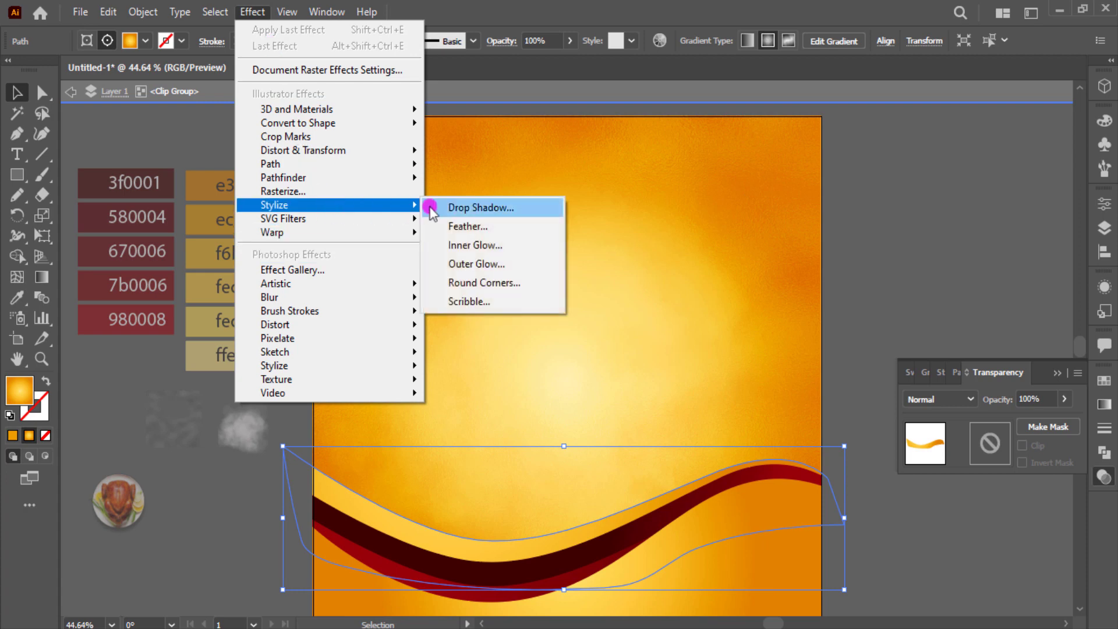
left_click(460, 207)
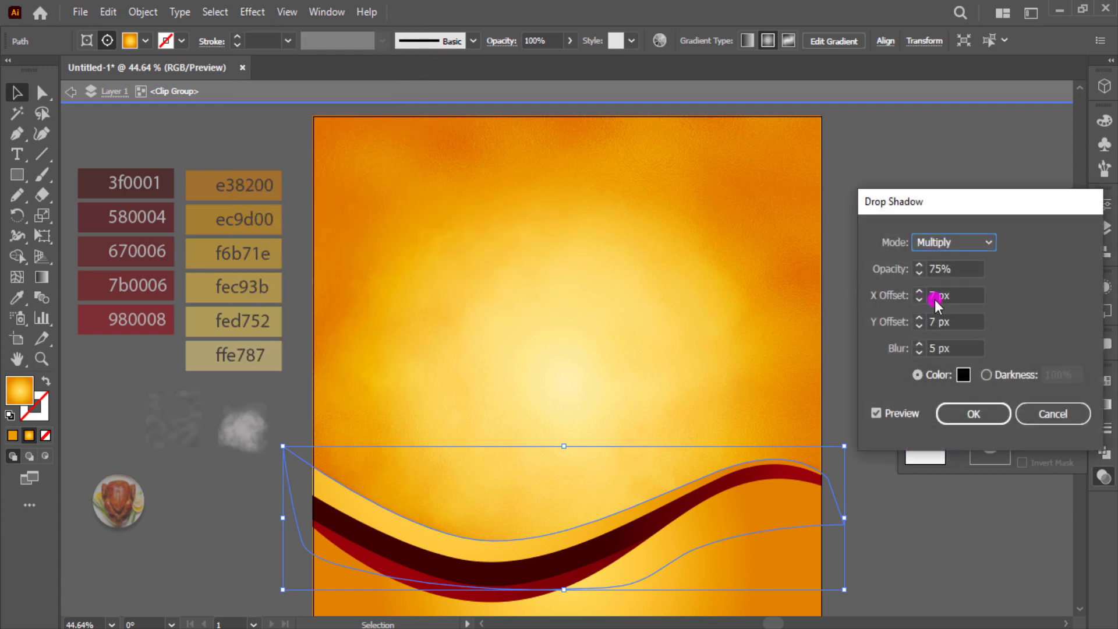
left_click_drag(935, 298, 907, 305)
type("0")
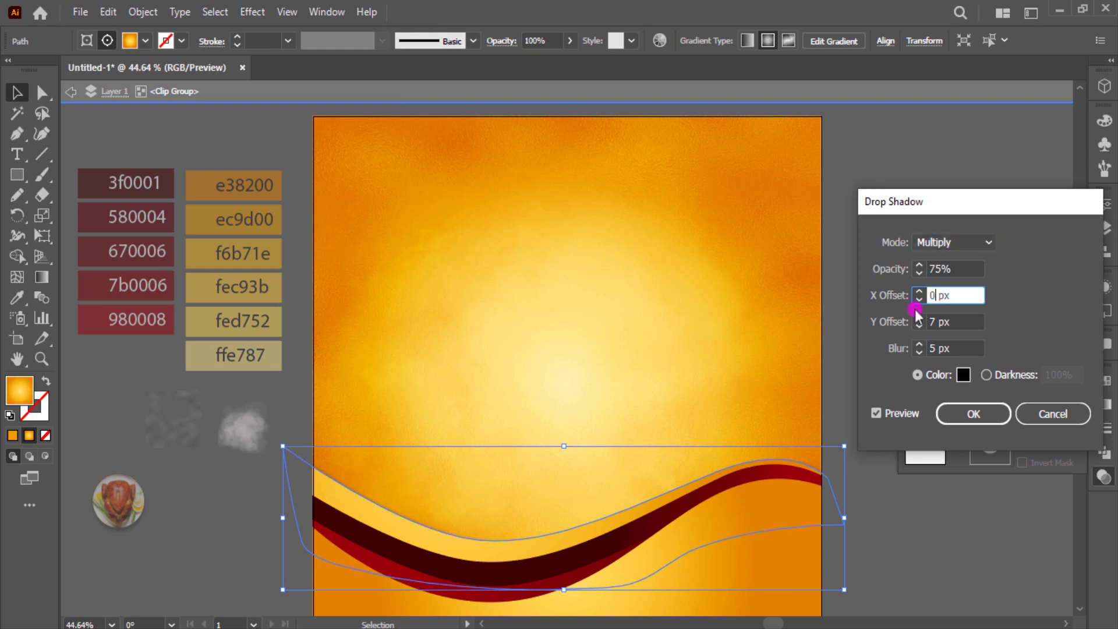
left_click(915, 322)
left_click(920, 328)
type("-5")
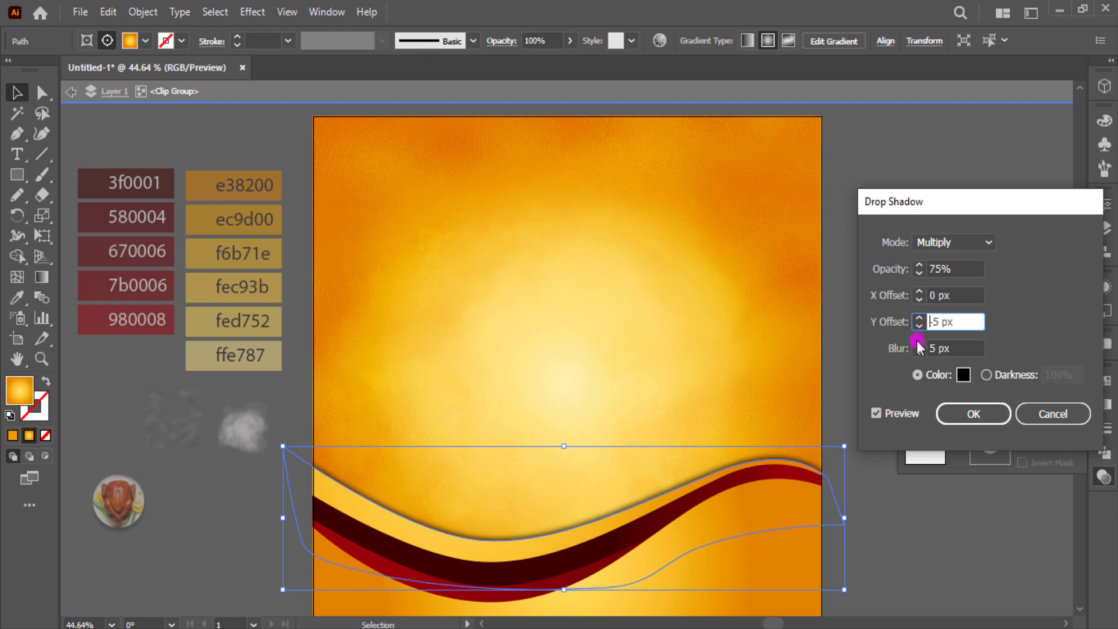
left_click(918, 344)
type("13")
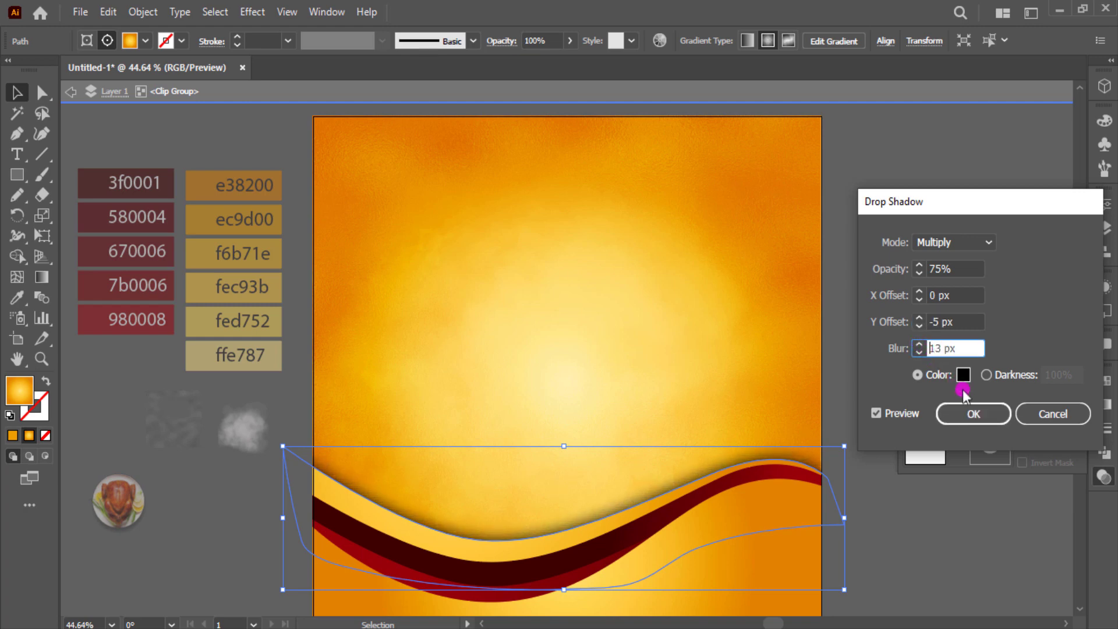
left_click(974, 412)
left_click(905, 201)
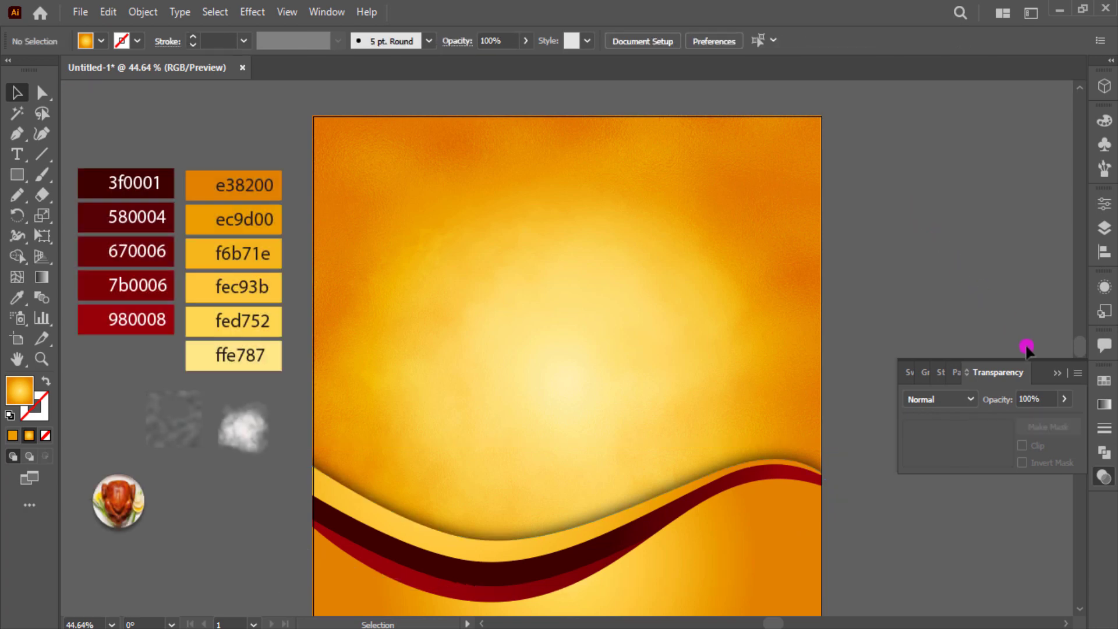
Enter the wave group in isolation mode to inspect its pieces, then exit it
left_click(1055, 376)
scroll(873, 420, "down", 3)
left_click(765, 480)
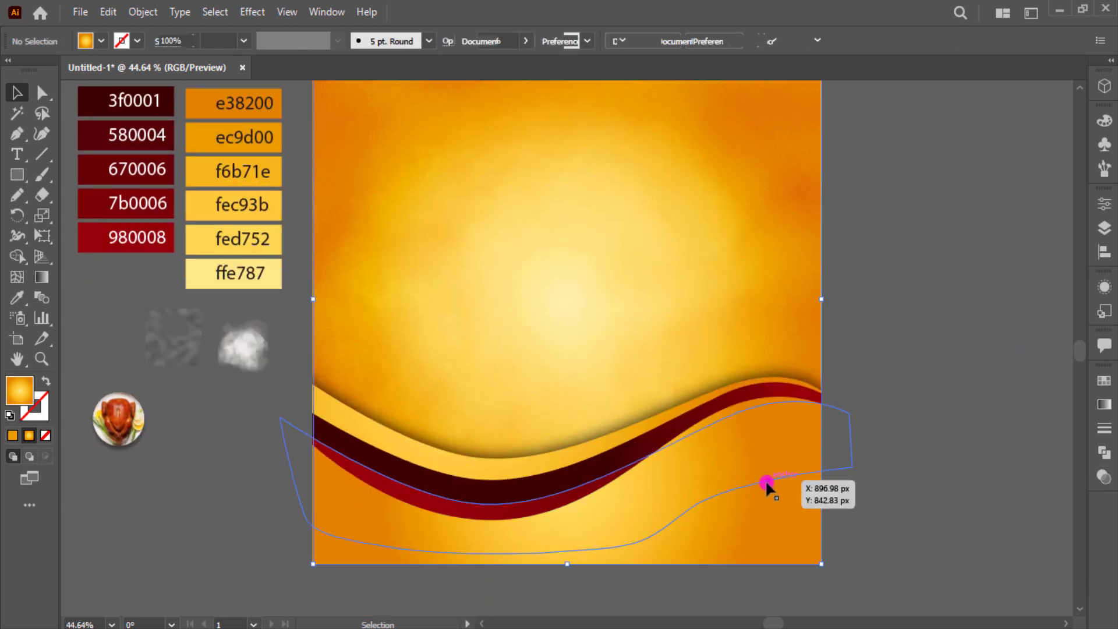
double_click(765, 480)
left_click(698, 494)
left_click(972, 481)
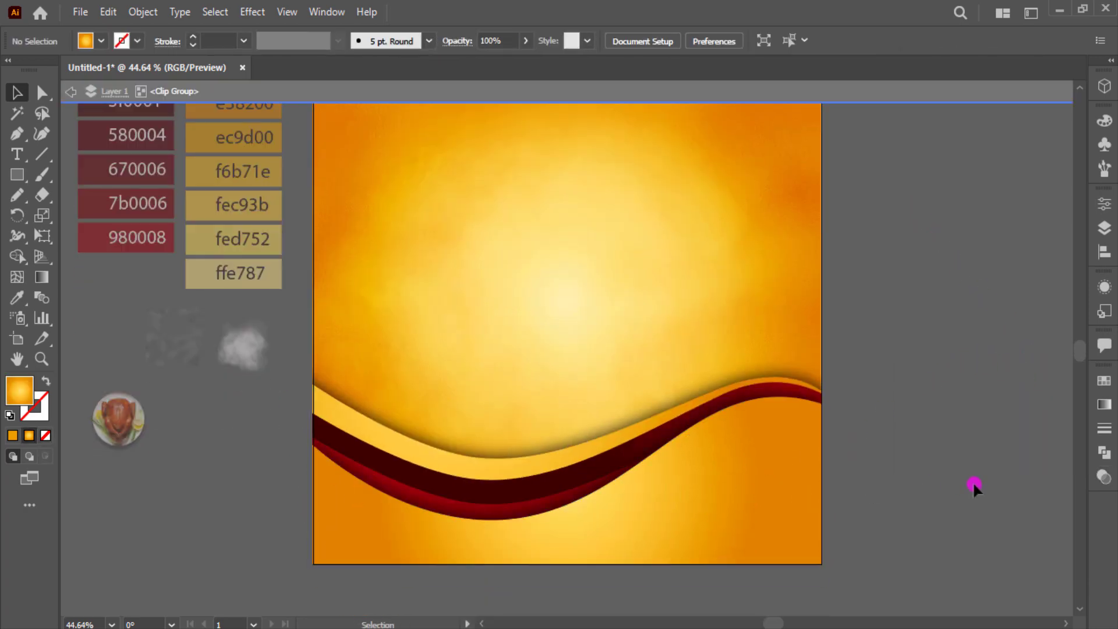
double_click(973, 481)
scroll(816, 483, "up", 2)
Bring the chicken plate image to front, move it to the poster centre and enlarge it
right_click(104, 491)
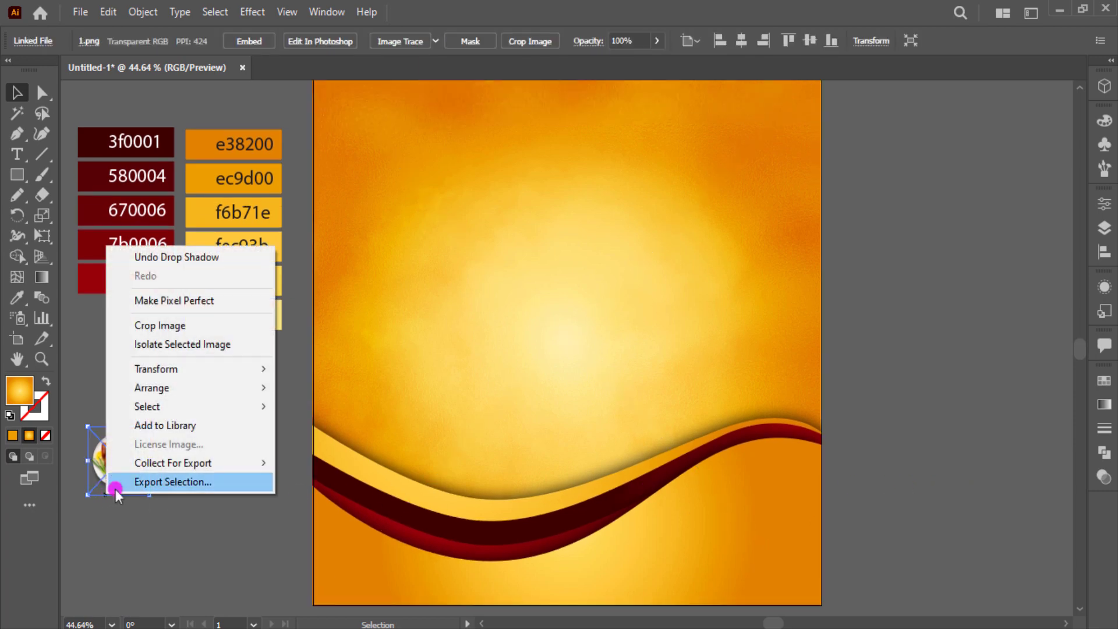
left_click(332, 387)
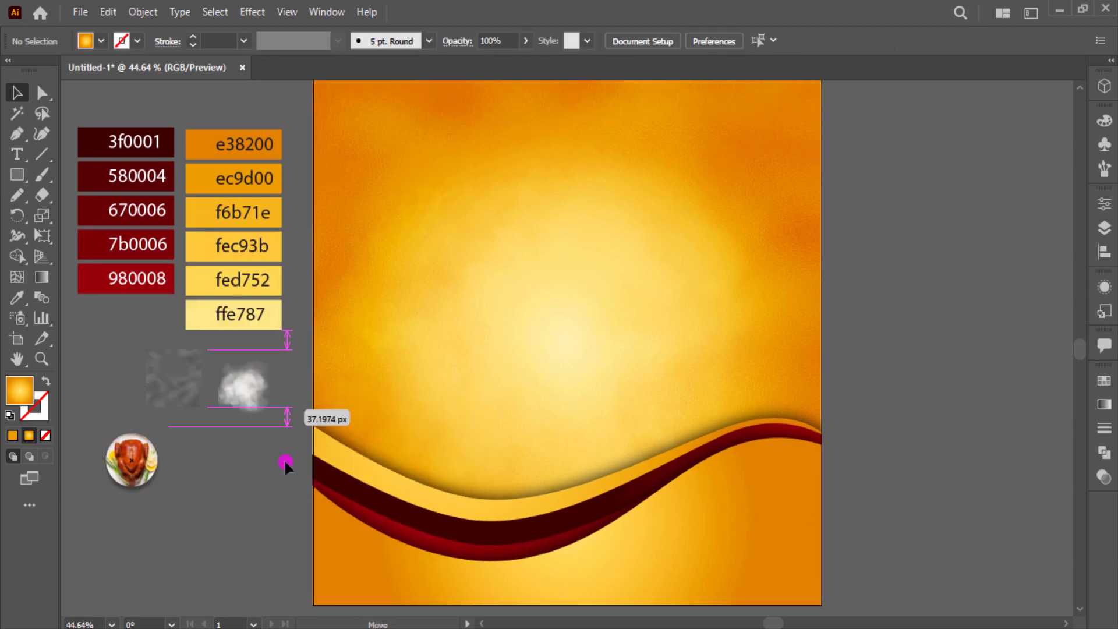
mouse_move(119, 461)
left_mouse_down()
mouse_move(562, 300)
mouse_move(648, 392)
mouse_move(814, 502)
left_mouse_up()
left_click_drag(711, 439, 607, 413)
scroll(702, 434, "up", 1)
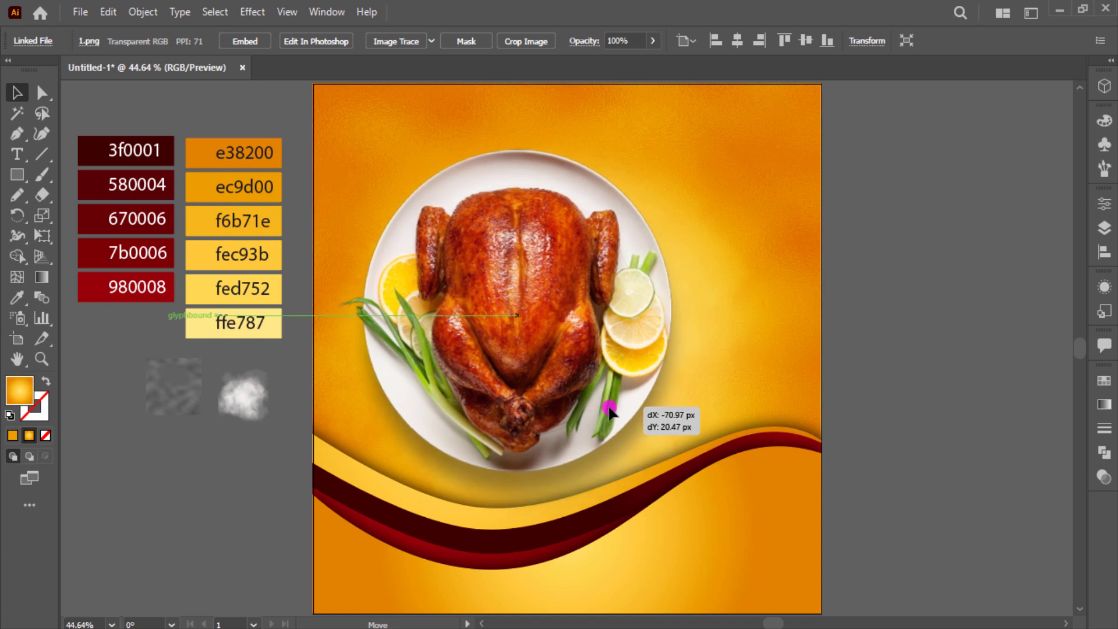
left_click_drag(607, 413, 598, 418)
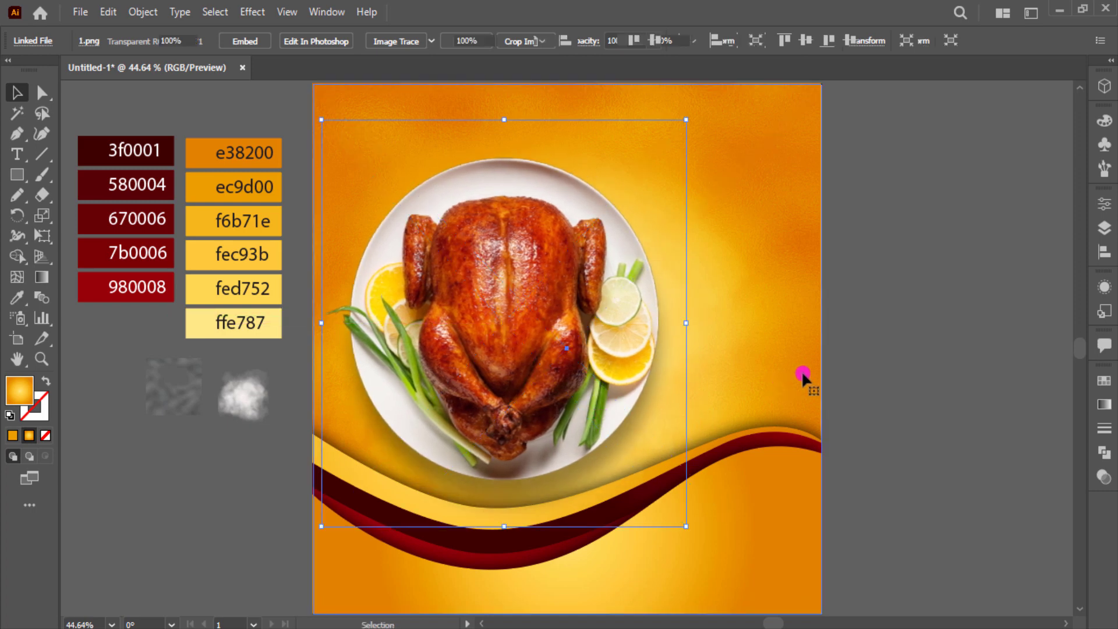
left_click(860, 362)
left_click_drag(860, 359, 762, 349)
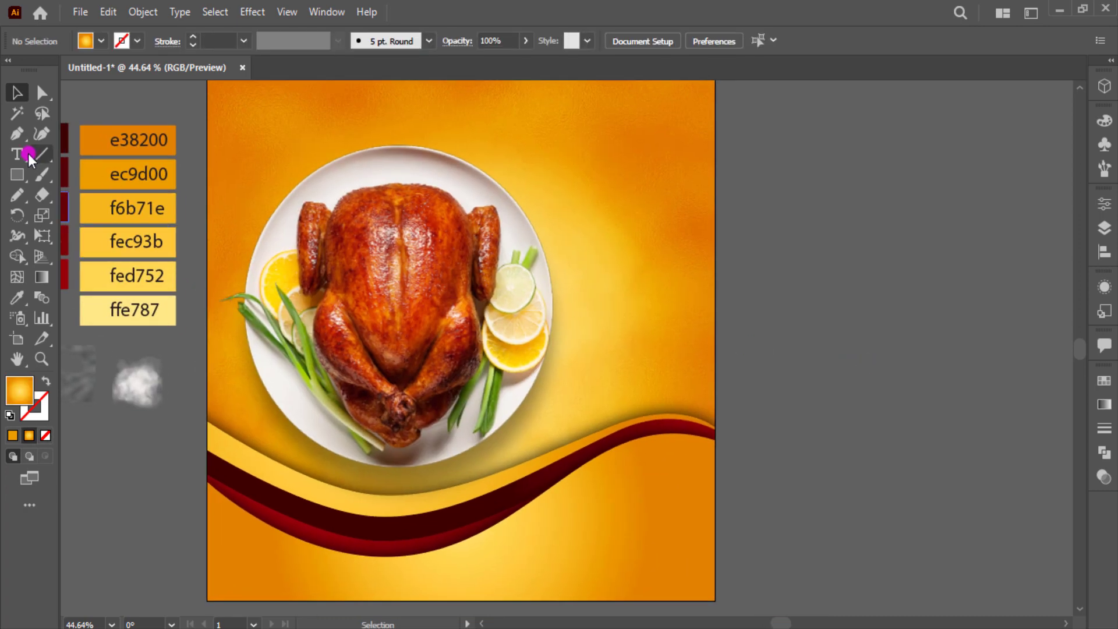
Create three separate text objects beside the poster: Super, Delicious and Chicken
left_click(28, 155)
left_click(774, 323)
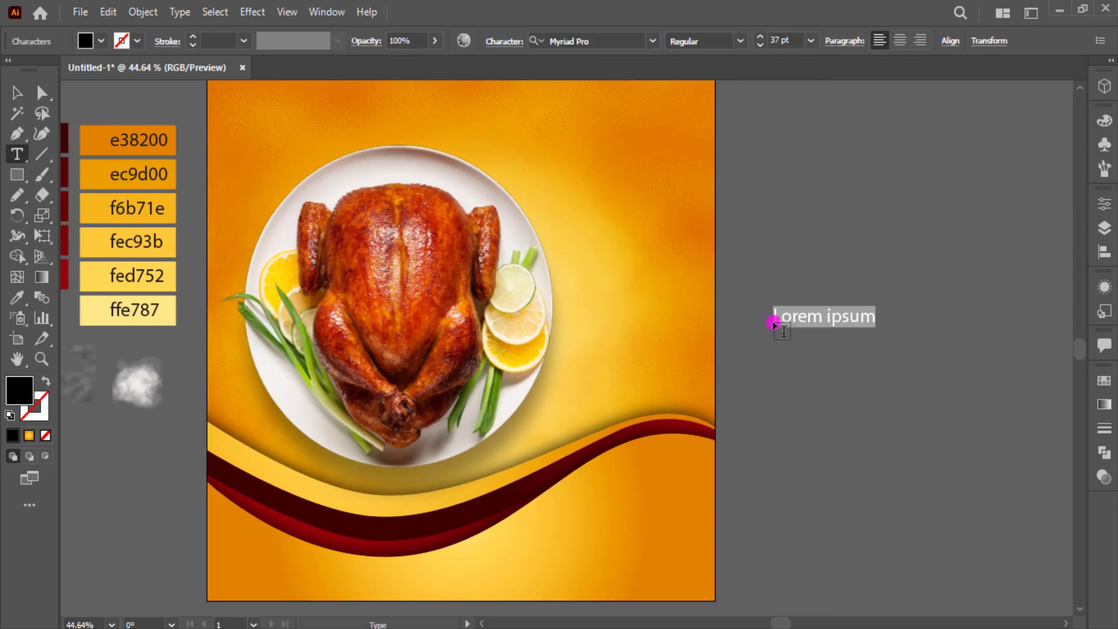
type("Super")
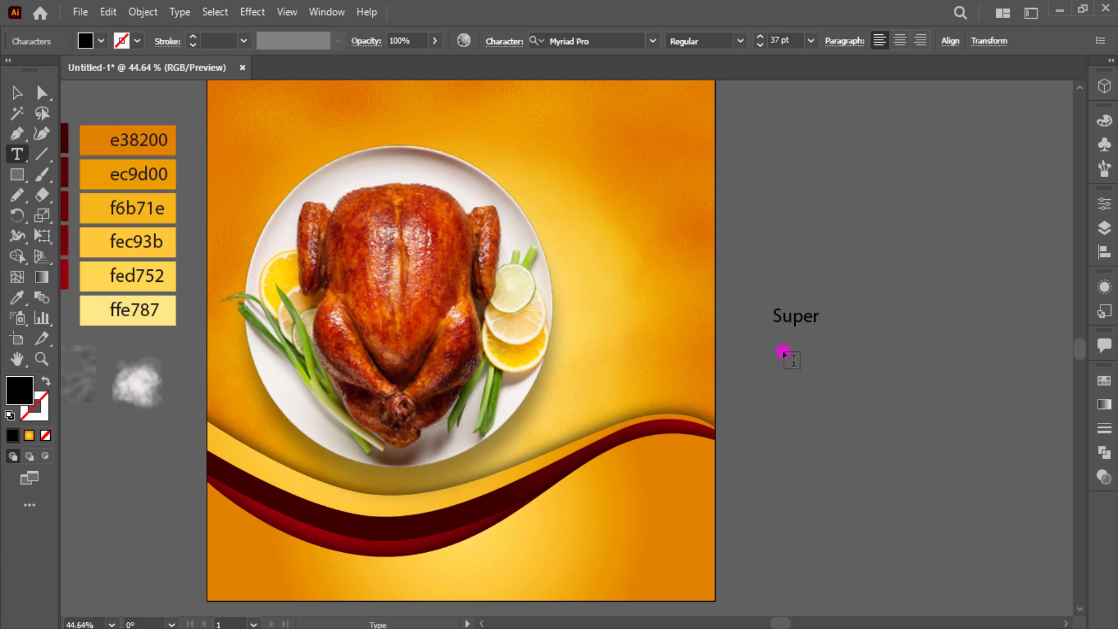
key("Escape")
left_click(811, 371)
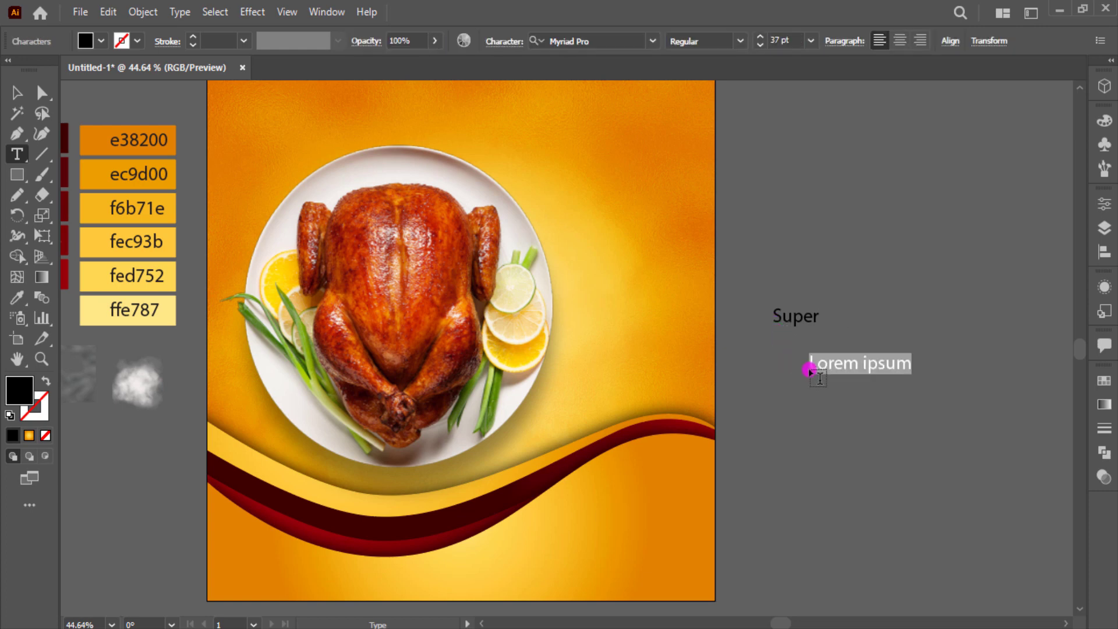
type("Delicious")
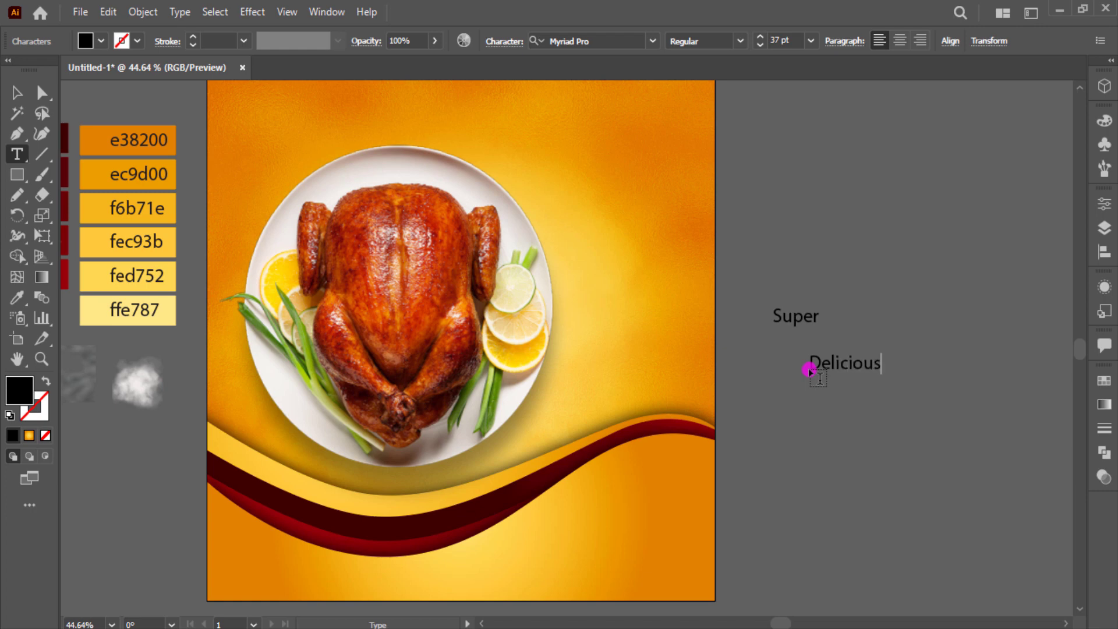
key("Escape")
left_click(795, 452)
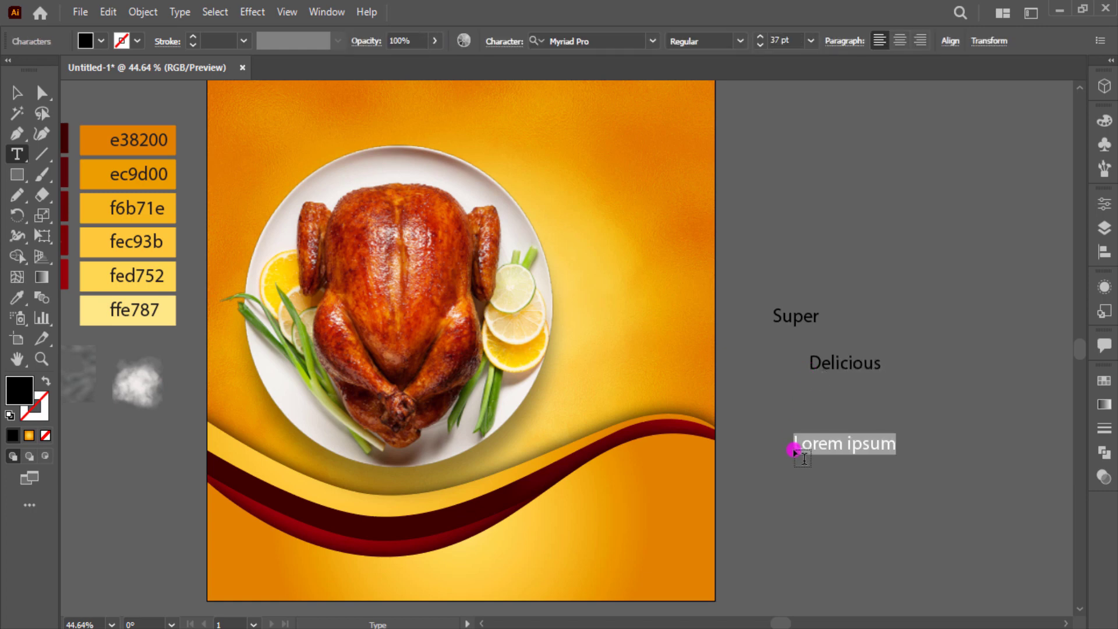
type("Chicken")
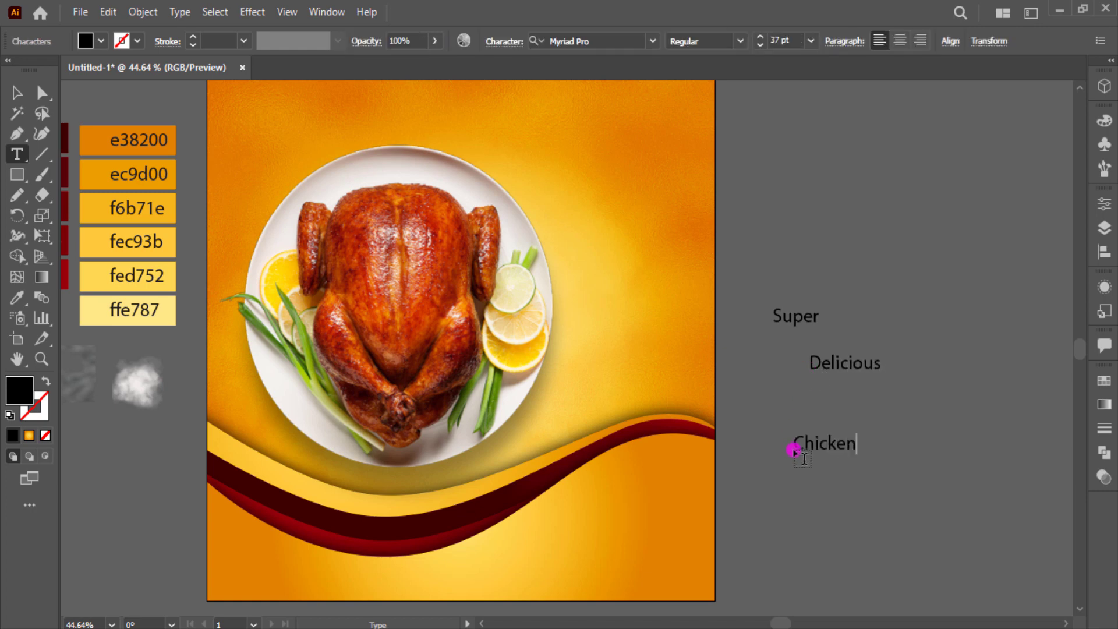
Set the Super and Chicken text in the Badcats script font
left_click(17, 93)
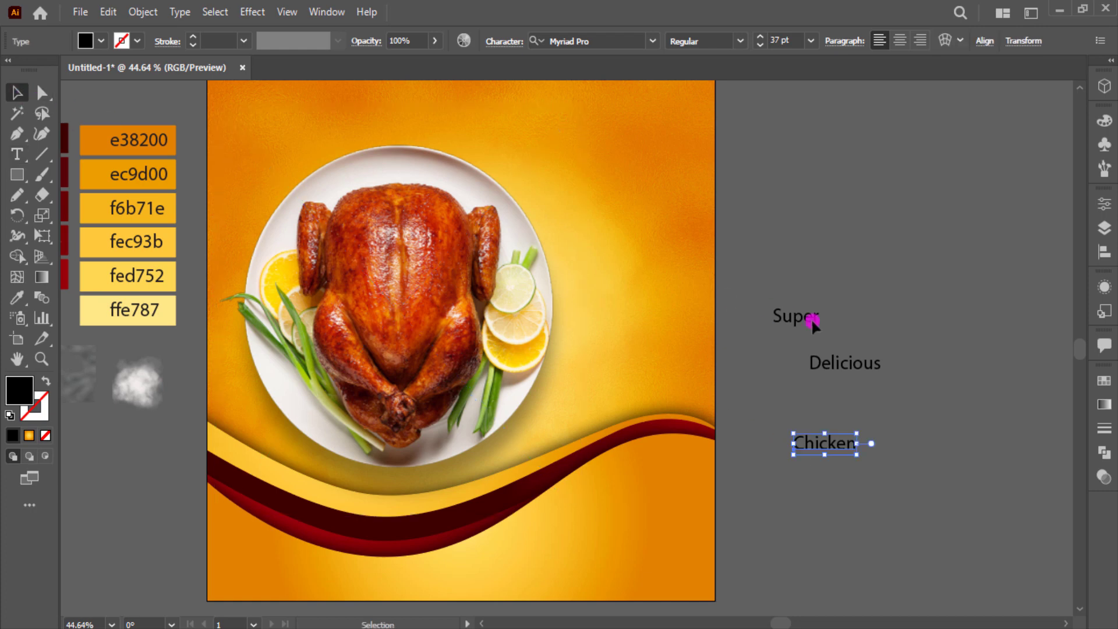
left_click(812, 319)
left_click(827, 443, "shift")
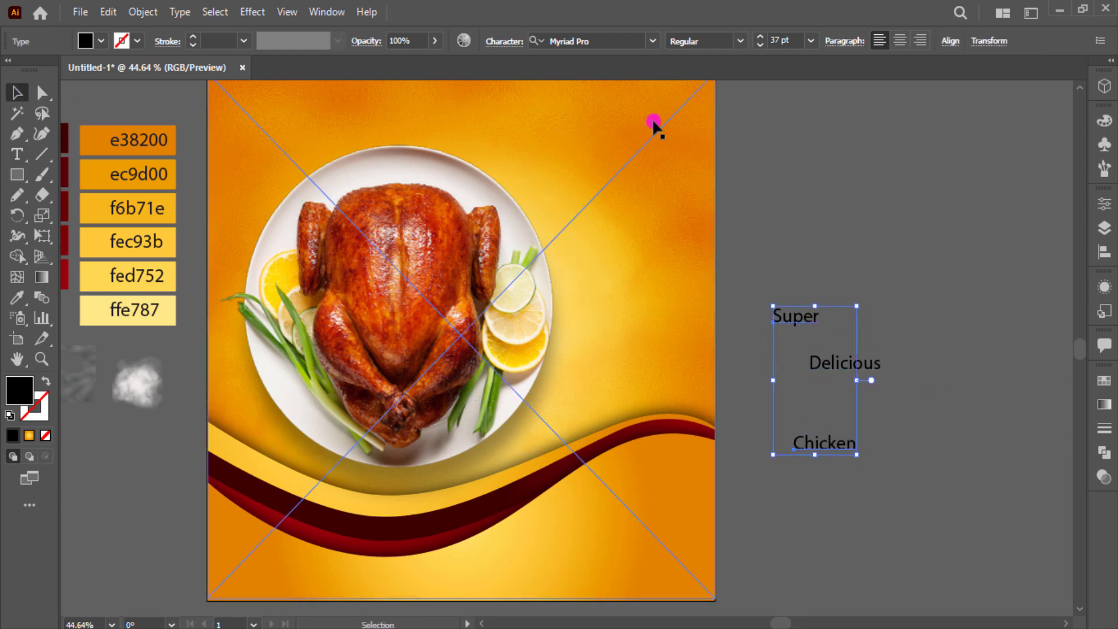
left_click(610, 44)
type("ca")
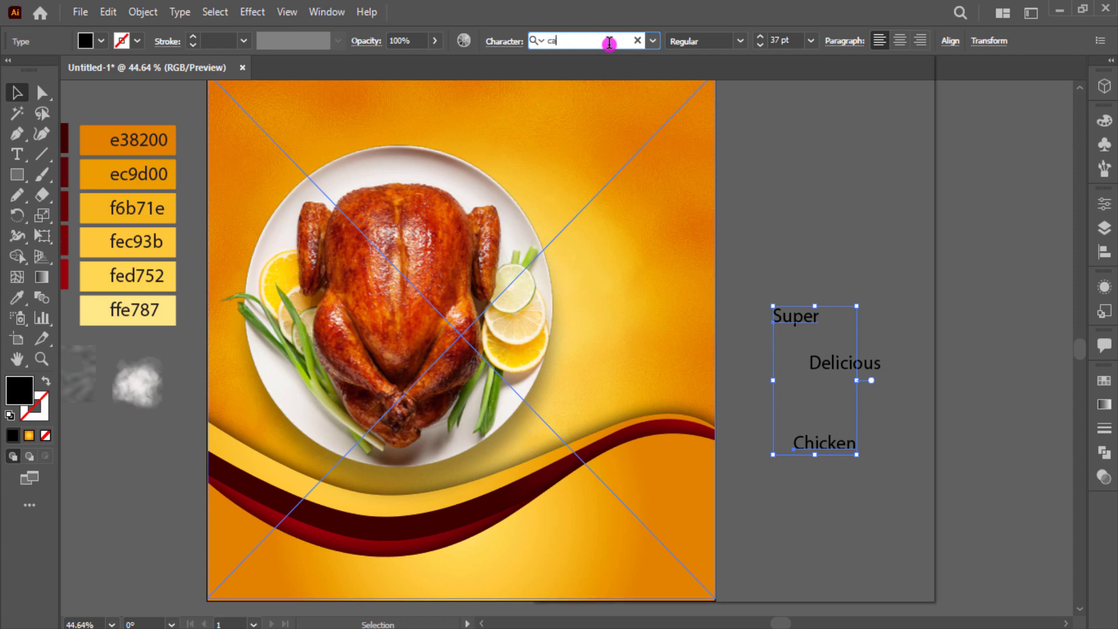
type("d")
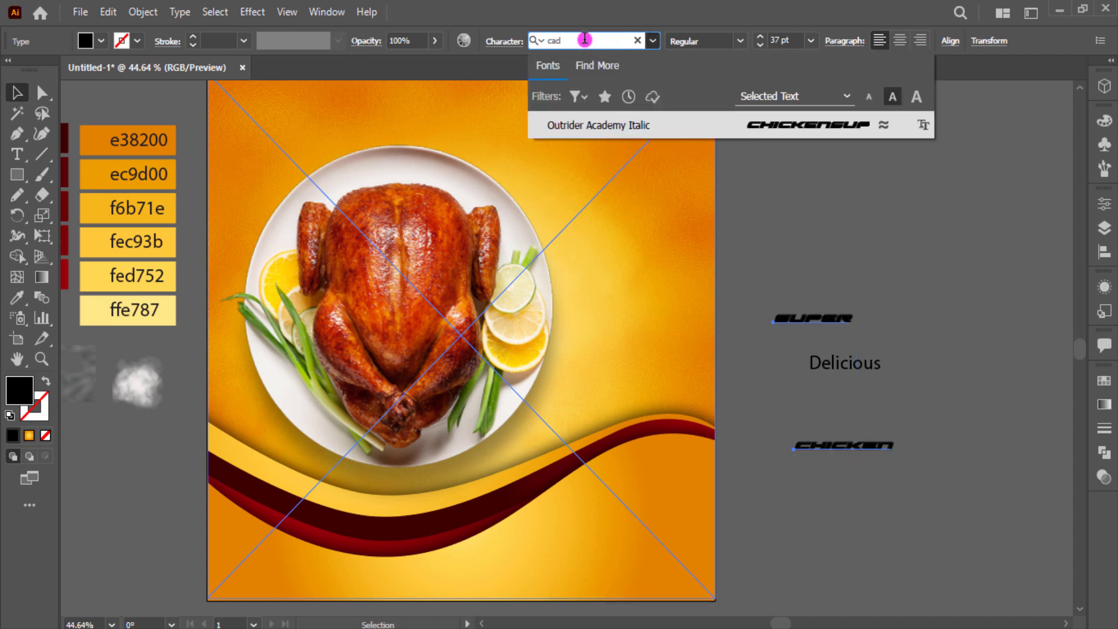
type("bvad")
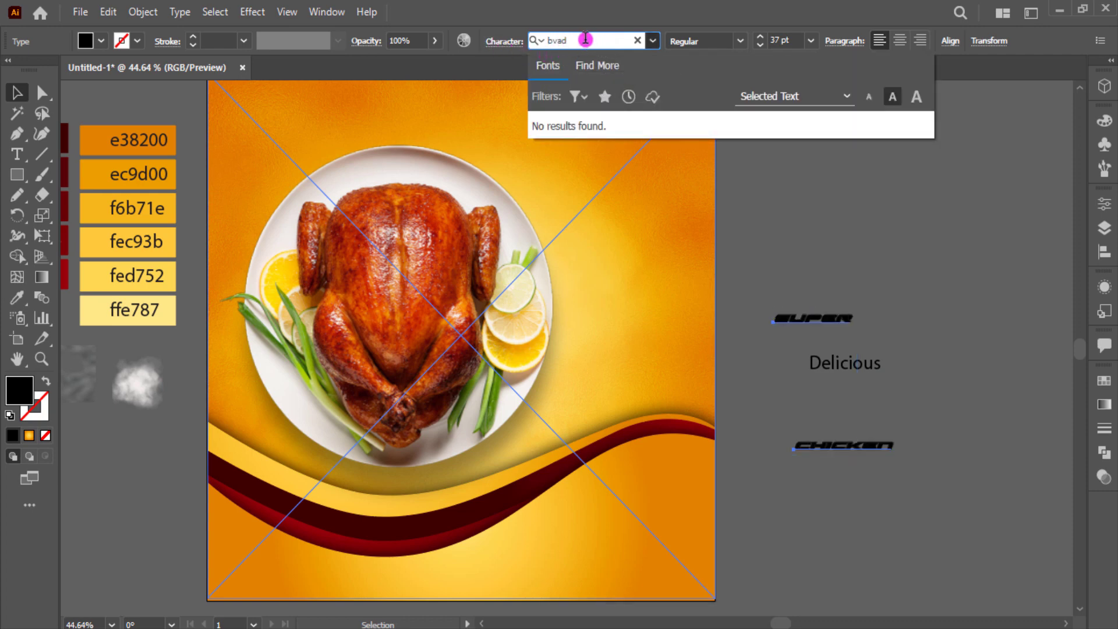
type("bad")
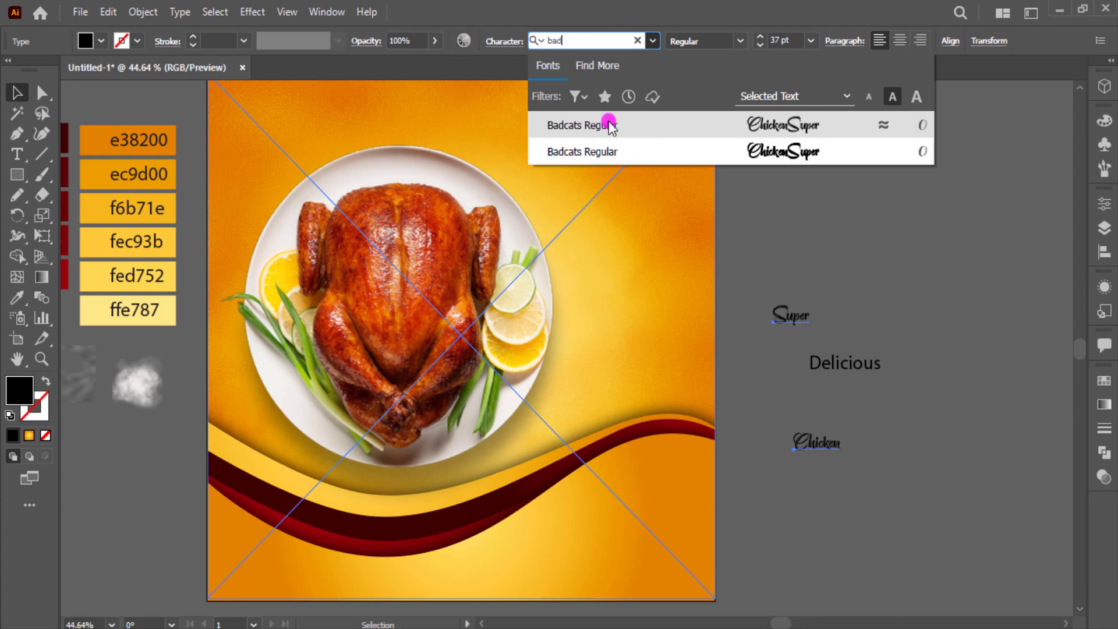
left_click(613, 127)
Try Cheddar Gothic Rough on Delicious, then set it in Modak
left_click(849, 362)
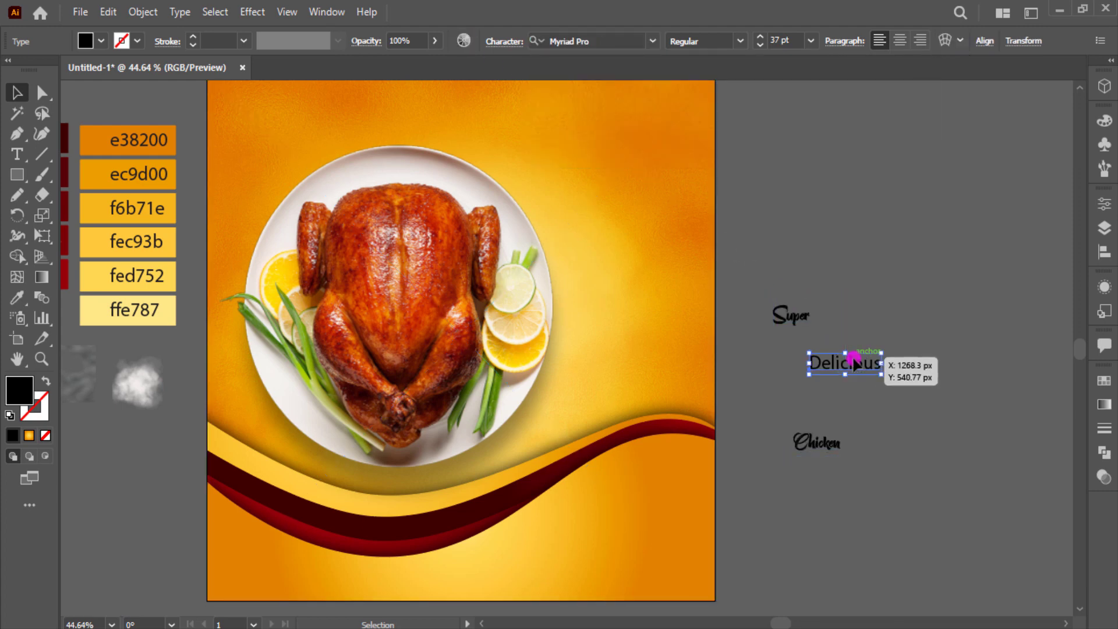
left_click(603, 42)
type("ch")
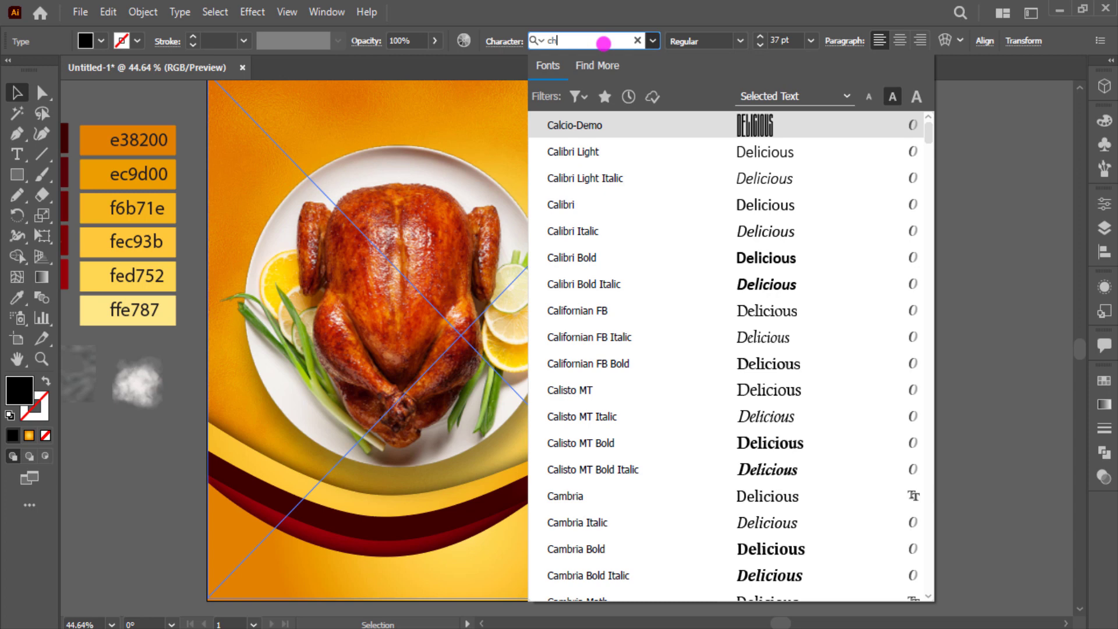
type("e")
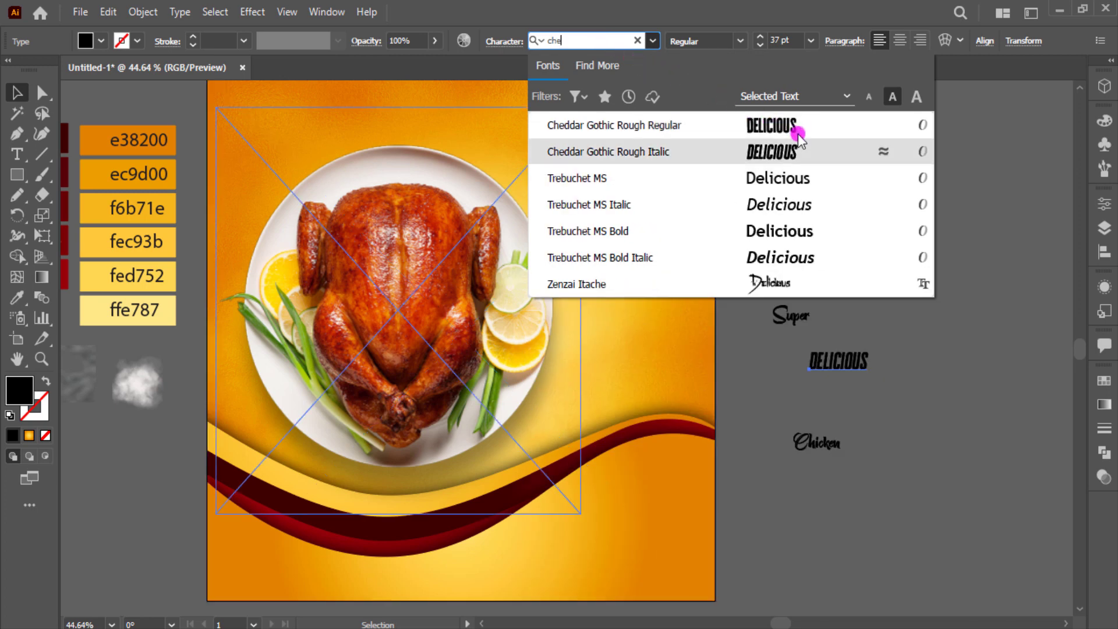
left_click(777, 125)
left_click(593, 41)
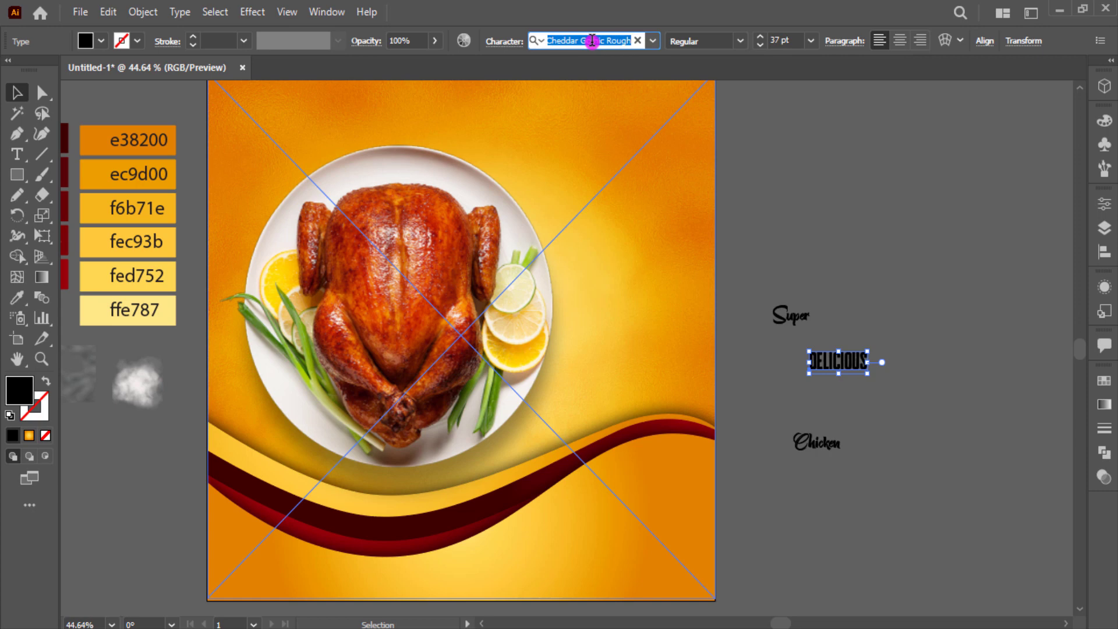
type("mod")
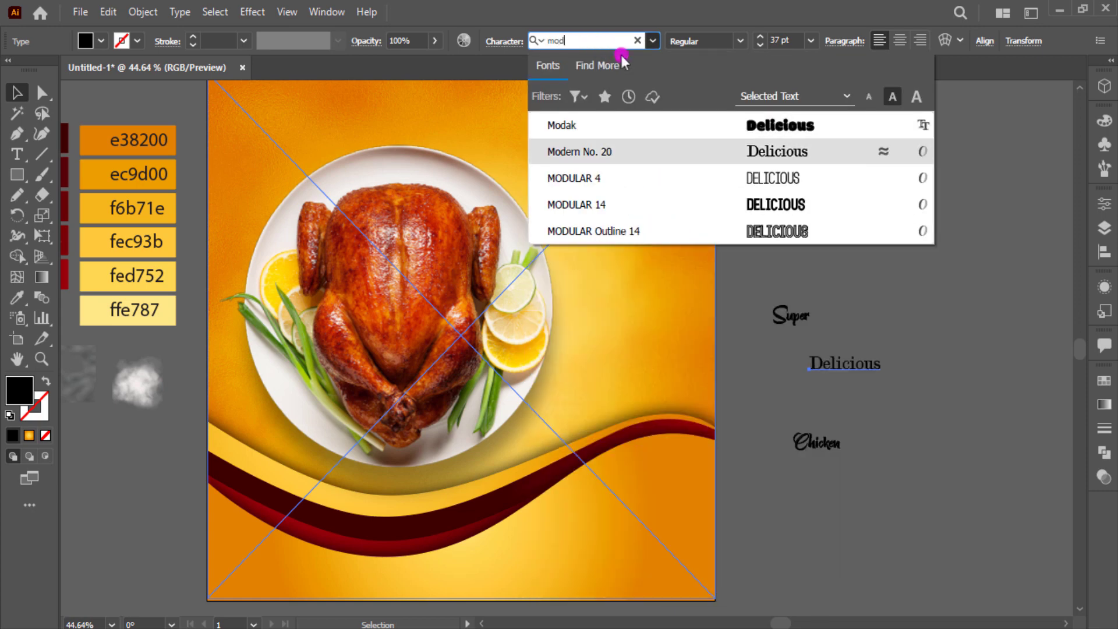
left_click(793, 123)
Enlarge Delicious, then enlarge Super and set it above Delicious
left_click_drag(887, 366, 986, 425)
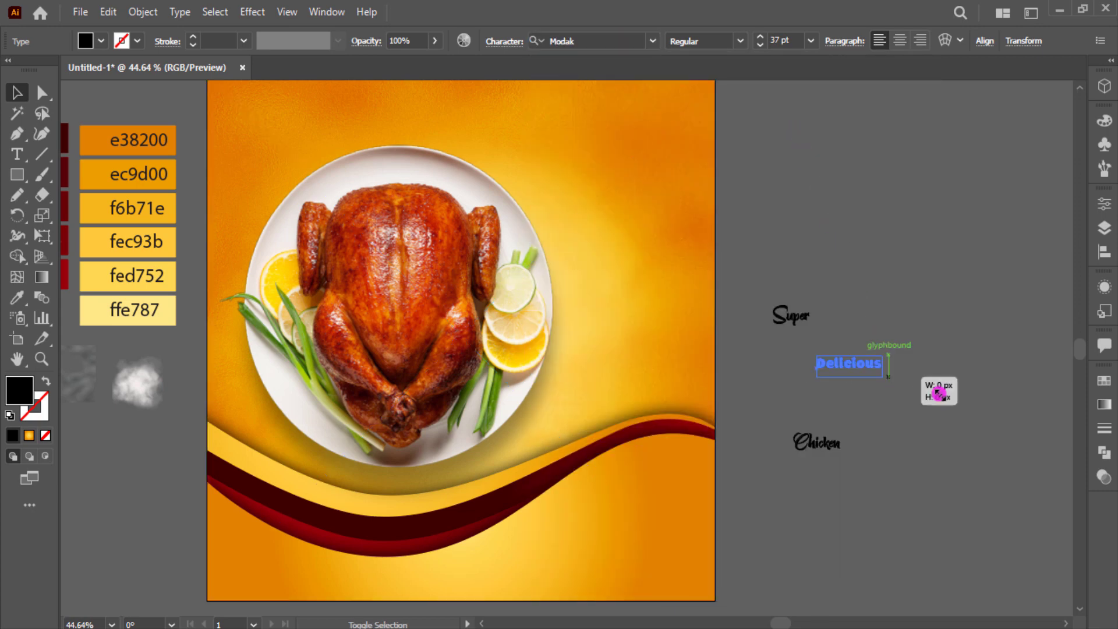
left_click(934, 254)
mouse_move(818, 317)
left_mouse_down()
mouse_move(913, 317)
mouse_move(825, 253)
left_mouse_up()
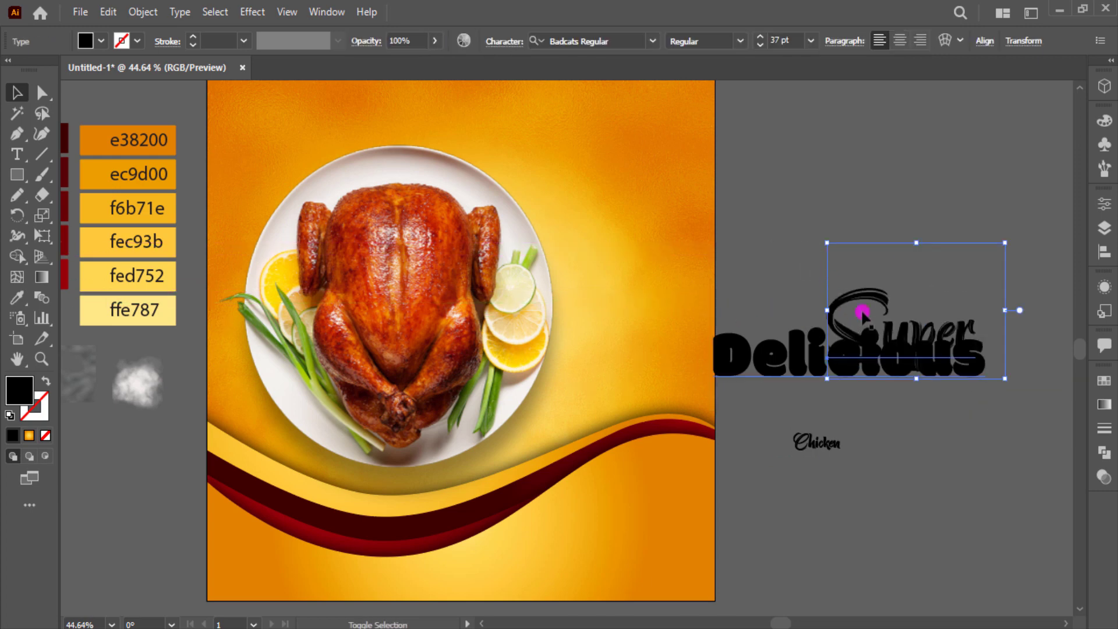
left_click_drag(856, 312, 884, 369)
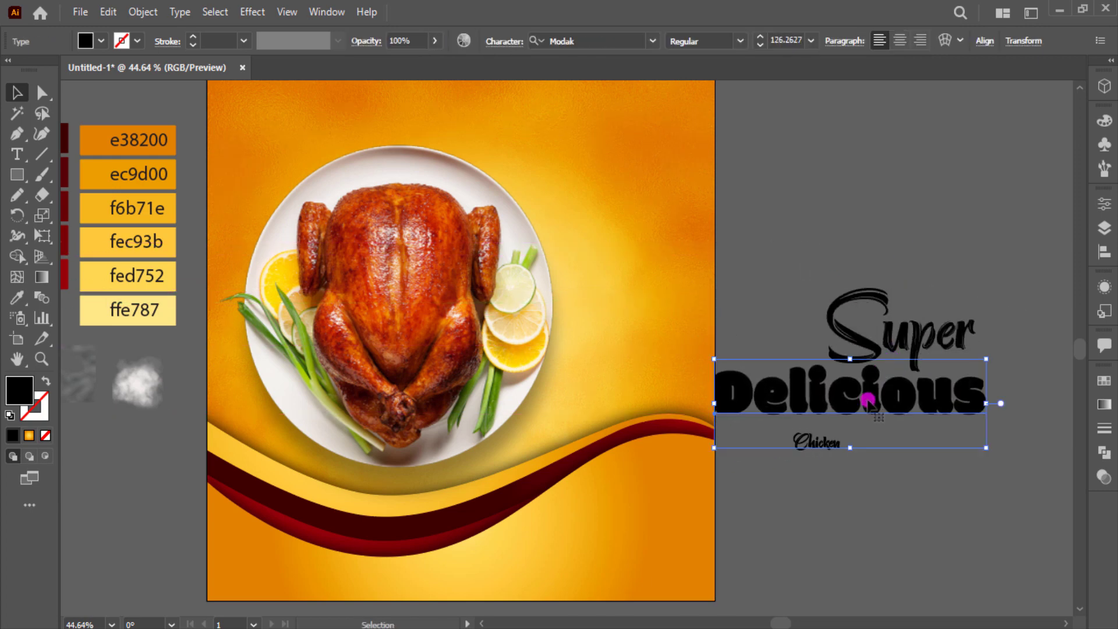
Shrink Delicious slightly and shift Super further left above it, then start a font search for Delicious
left_click(823, 456)
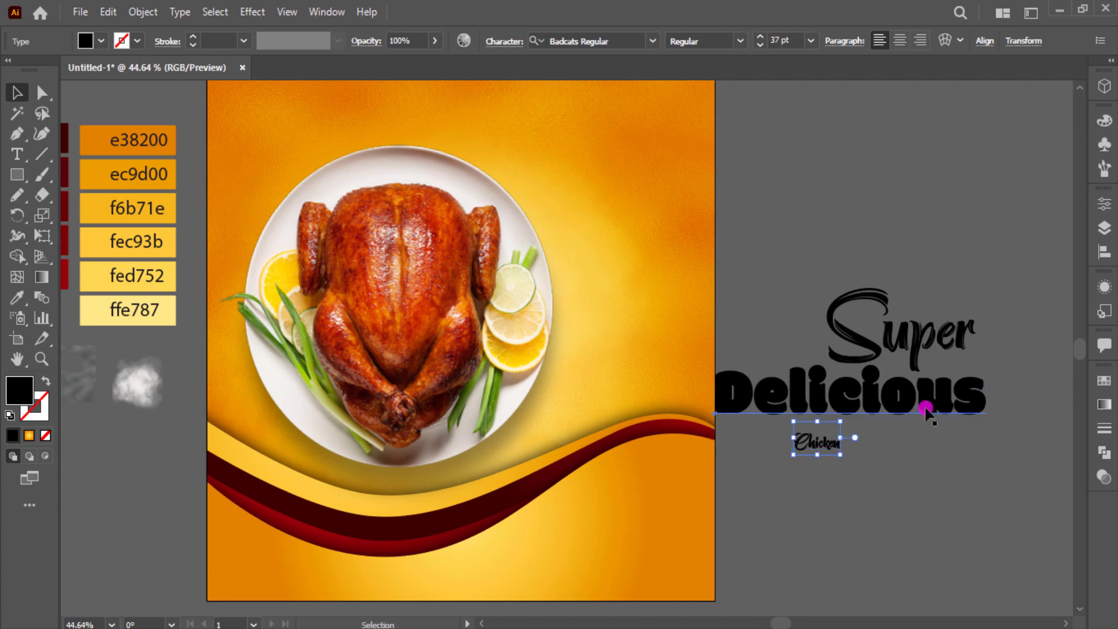
left_click(941, 417, "shift")
left_click_drag(986, 444, 939, 421)
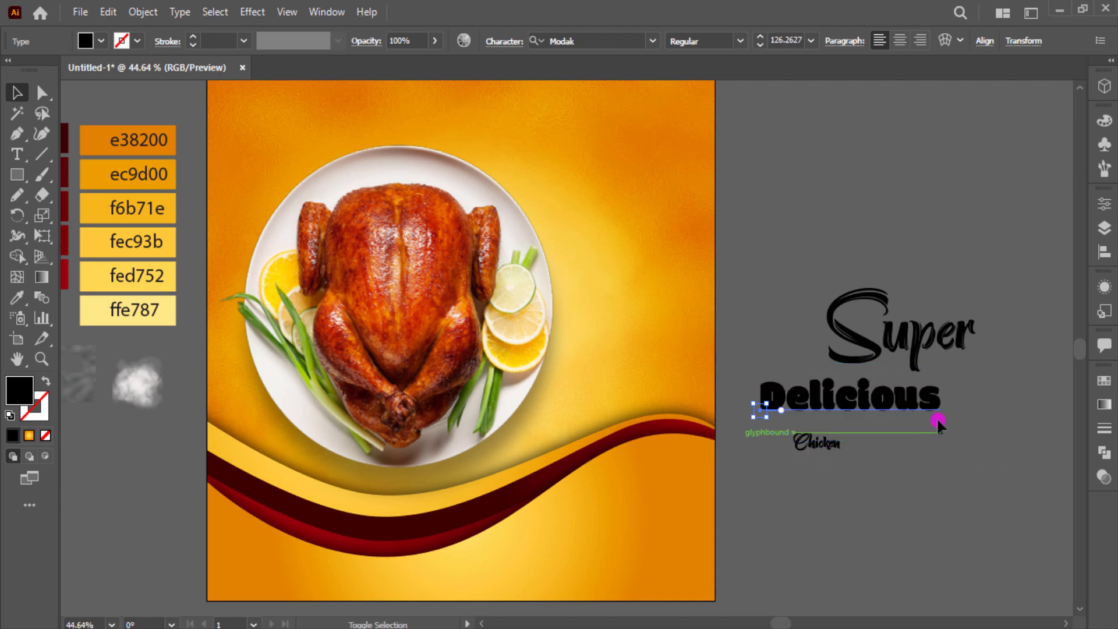
left_click_drag(841, 352, 834, 343)
left_click(855, 396)
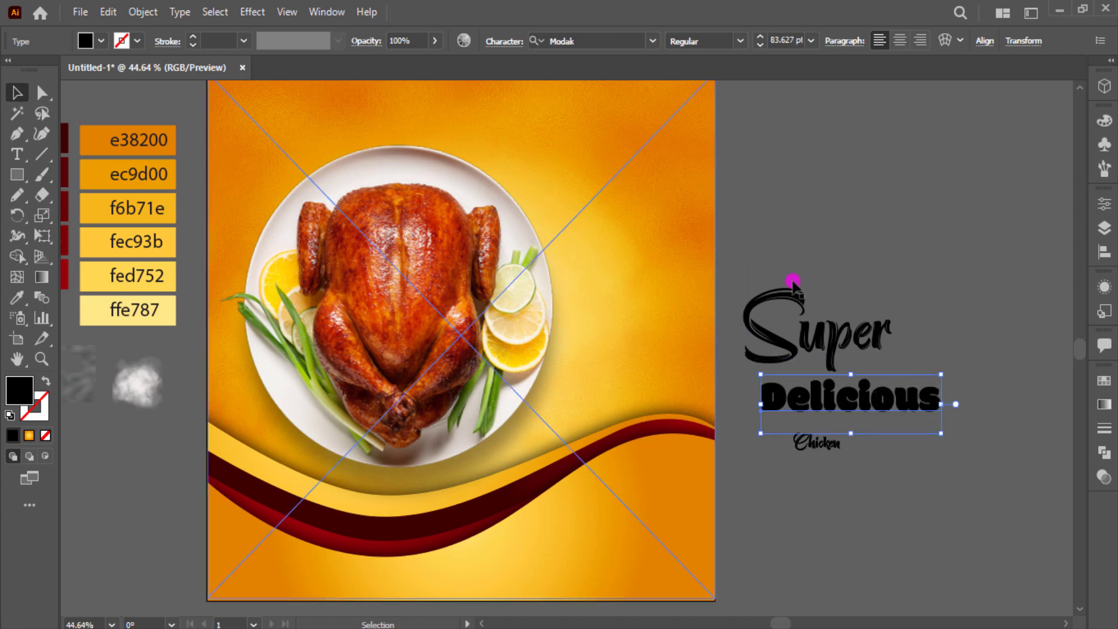
left_click(596, 42)
Apply Cheddar Gothic Rough to Delicious and resize the capitalised DELICIOUS
type("ch")
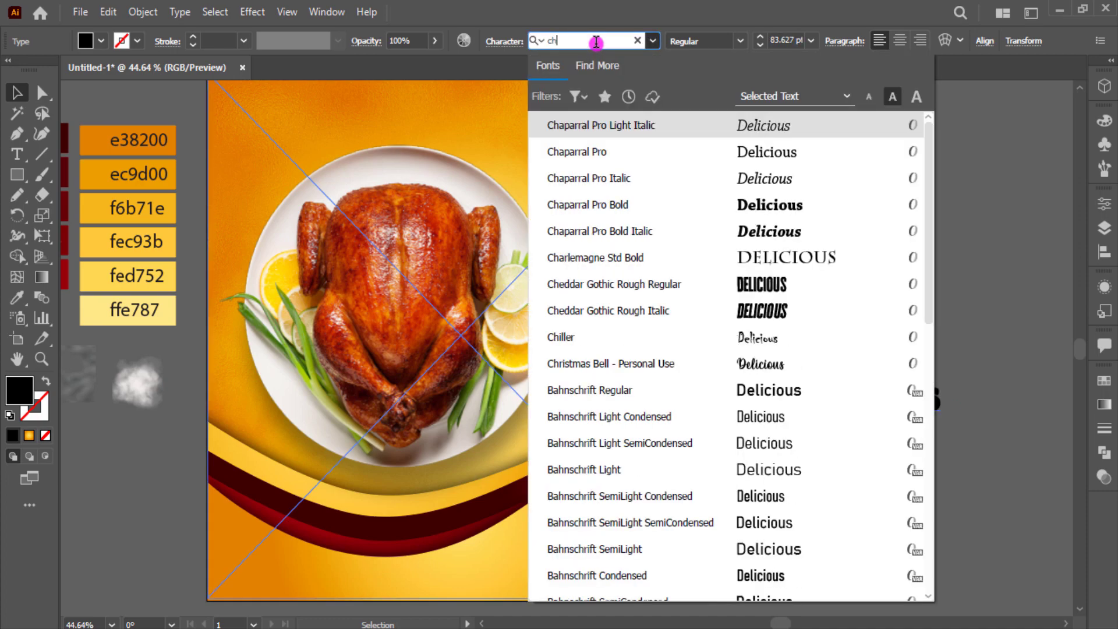
type("e")
left_click(771, 125)
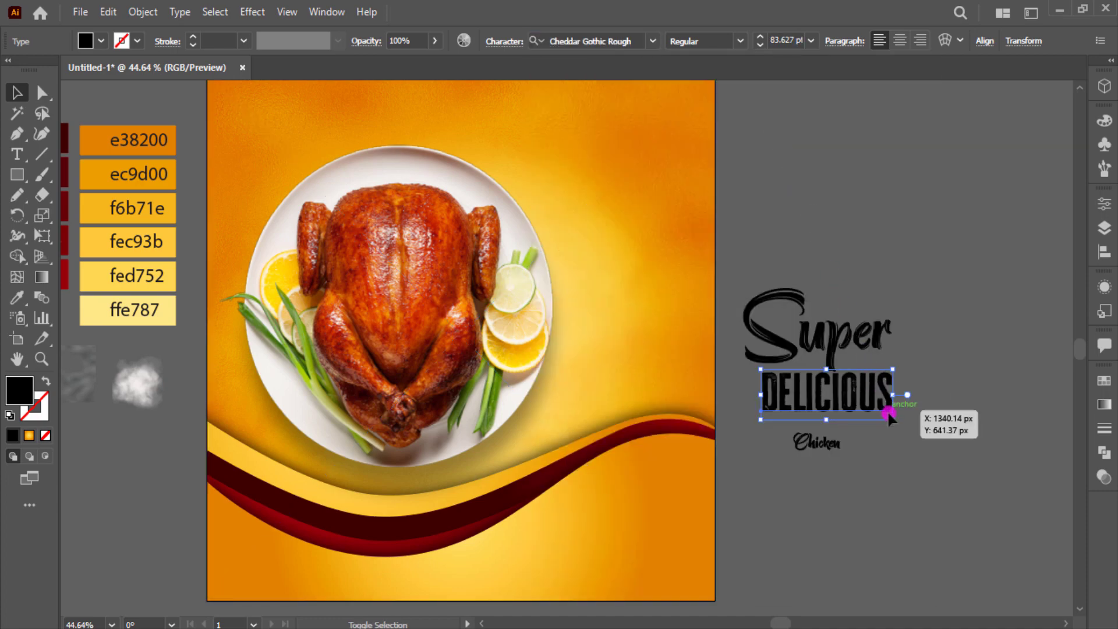
mouse_move(893, 420)
left_mouse_down()
mouse_move(877, 413)
mouse_move(1000, 447)
left_mouse_up()
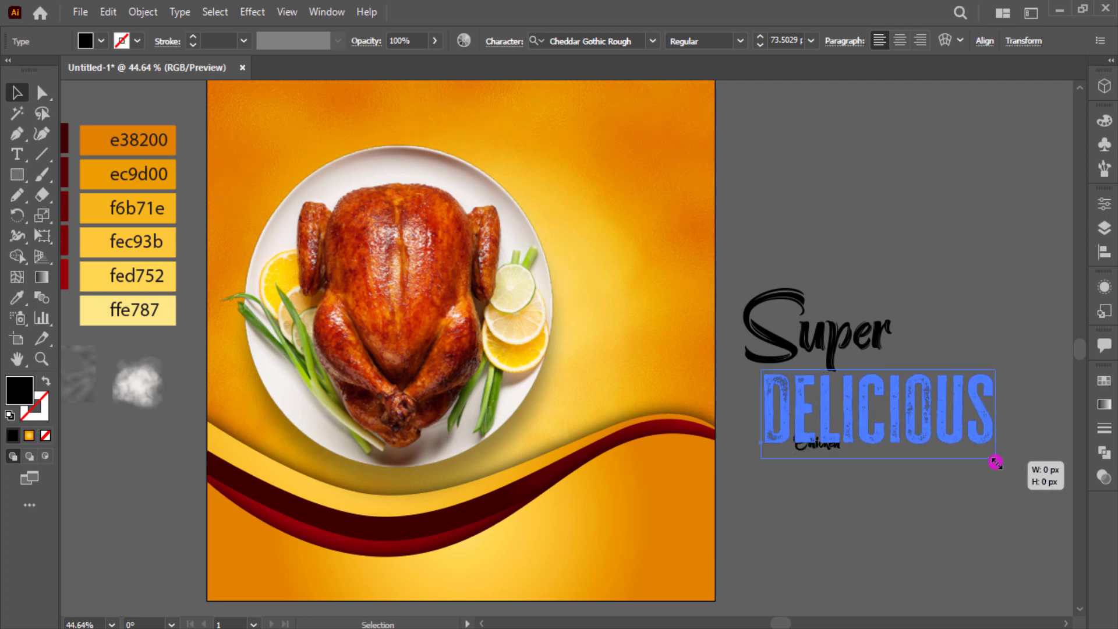
mouse_move(880, 450)
left_mouse_down()
mouse_move(841, 463)
mouse_move(968, 498)
left_mouse_up()
Enlarge Chicken below DELICIOUS and place Super just above DELICIOUS
left_click(816, 440)
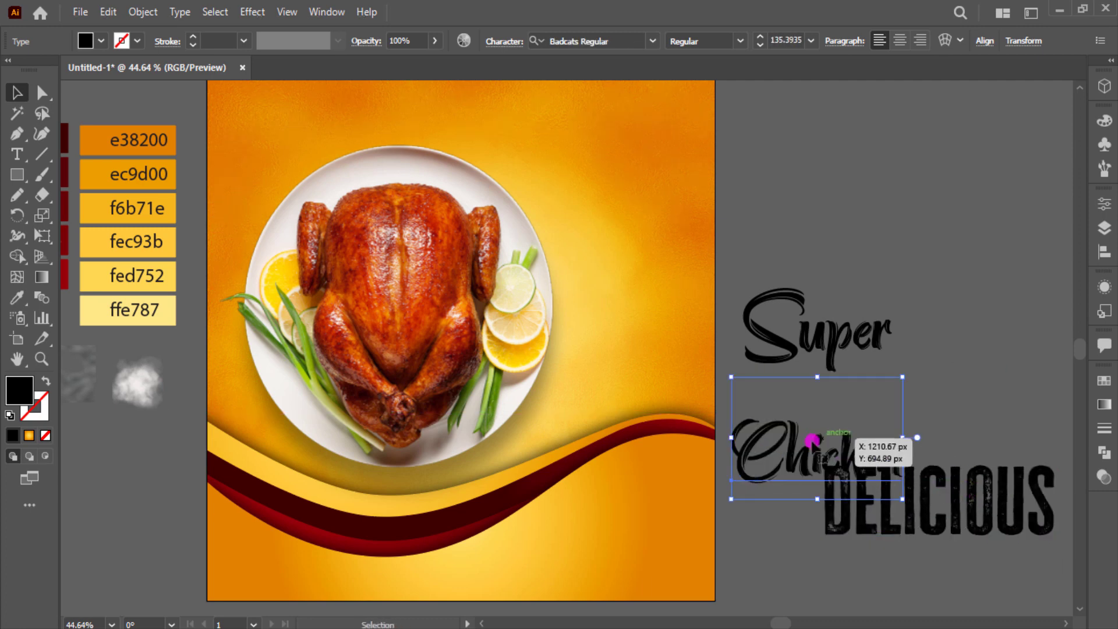
left_click_drag(820, 432, 845, 534)
left_click_drag(853, 348, 834, 455)
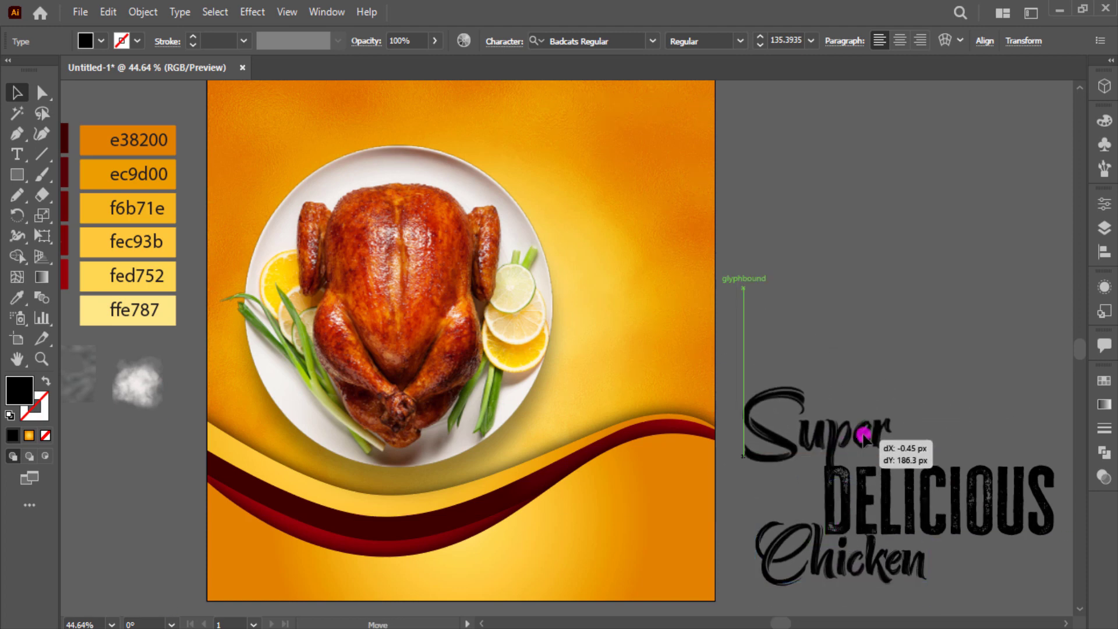
left_click_drag(834, 454, 836, 453)
Shrink the three-word headline, move it up, and rearrange Super left and Chicken under DELICIOUS
left_click_drag(833, 337, 964, 568)
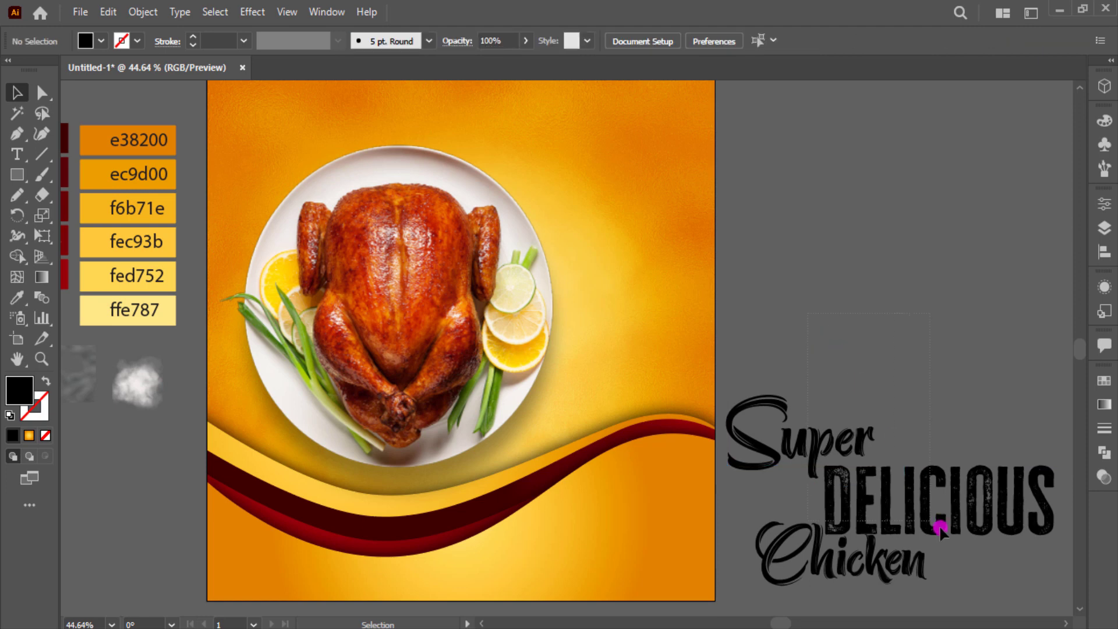
mouse_move(1058, 600)
left_mouse_down()
mouse_move(1002, 537)
mouse_move(908, 315)
left_mouse_up()
left_click(894, 394)
left_click_drag(856, 344, 908, 364)
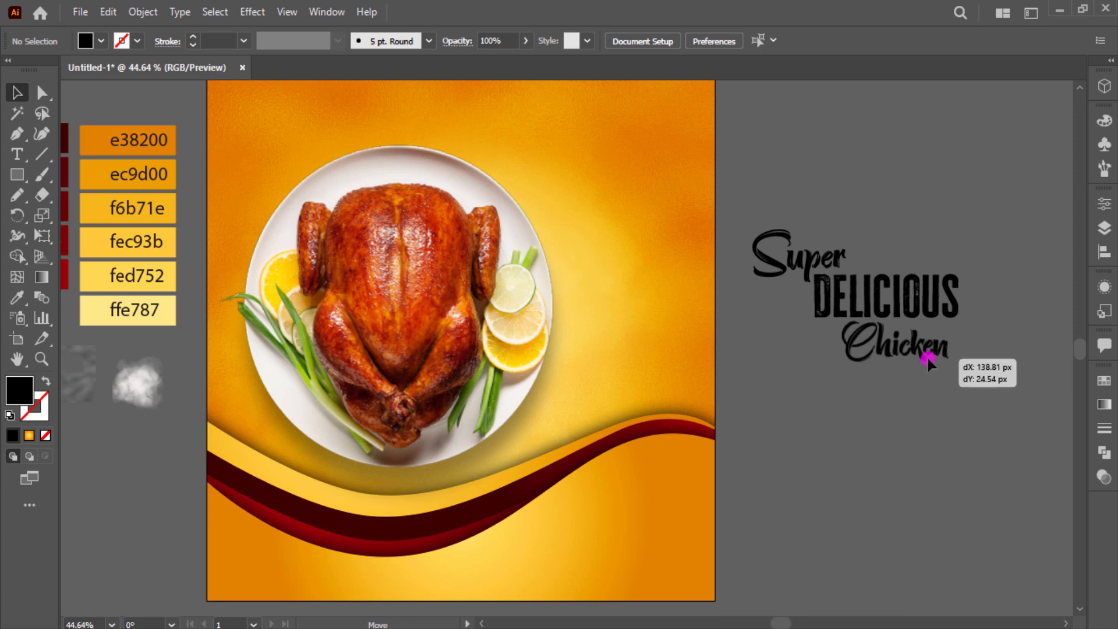
left_click_drag(909, 366, 900, 364)
mouse_move(795, 267)
left_mouse_down()
mouse_move(851, 240)
mouse_move(836, 255)
left_mouse_up()
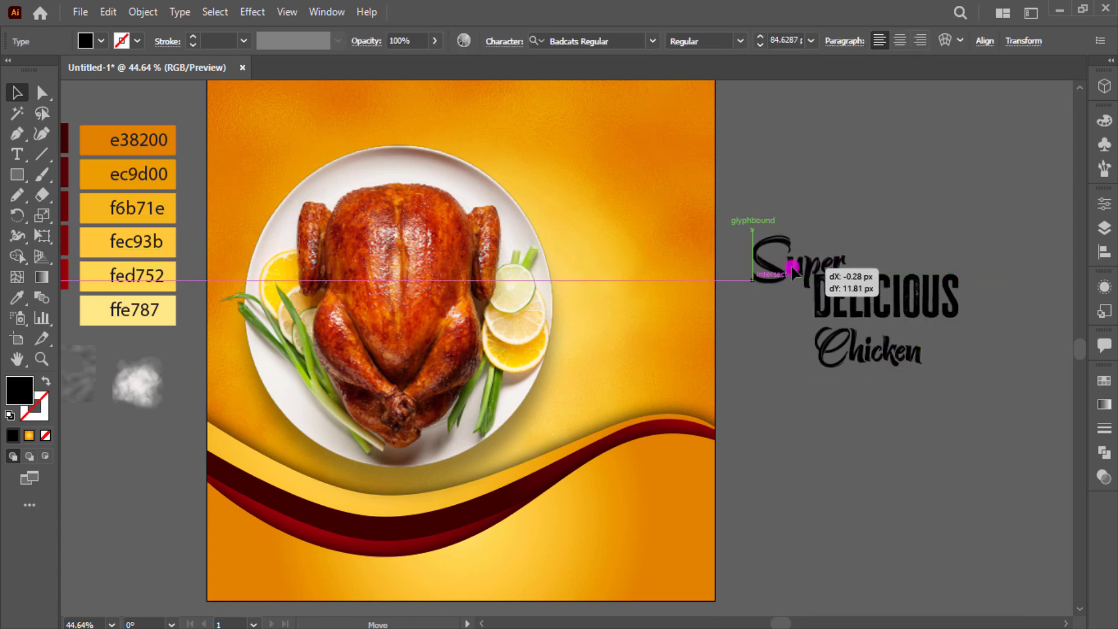
left_click_drag(835, 254, 792, 269)
mouse_move(903, 375)
left_mouse_down()
mouse_move(923, 359)
mouse_move(932, 375)
left_mouse_up()
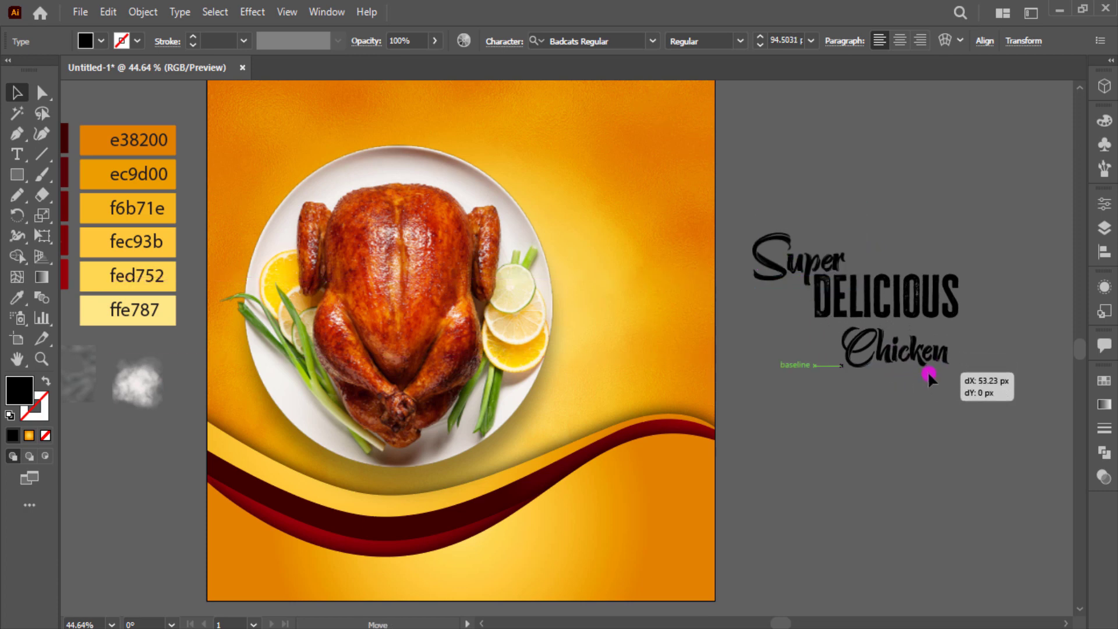
Shrink DELICIOUS slightly, enlarge Chicken tucked beneath it, and select Super together with Chicken
left_click(936, 299)
left_click_drag(963, 324, 840, 292)
left_click(886, 300)
key("ctrl+1")
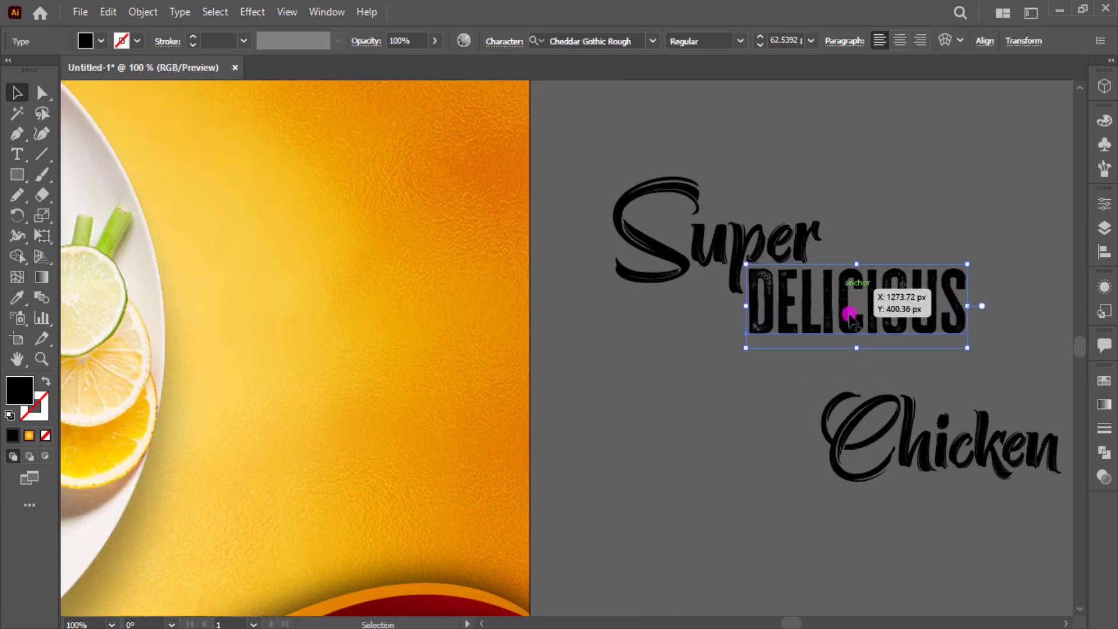
left_click(879, 444)
left_click_drag(961, 449, 907, 402)
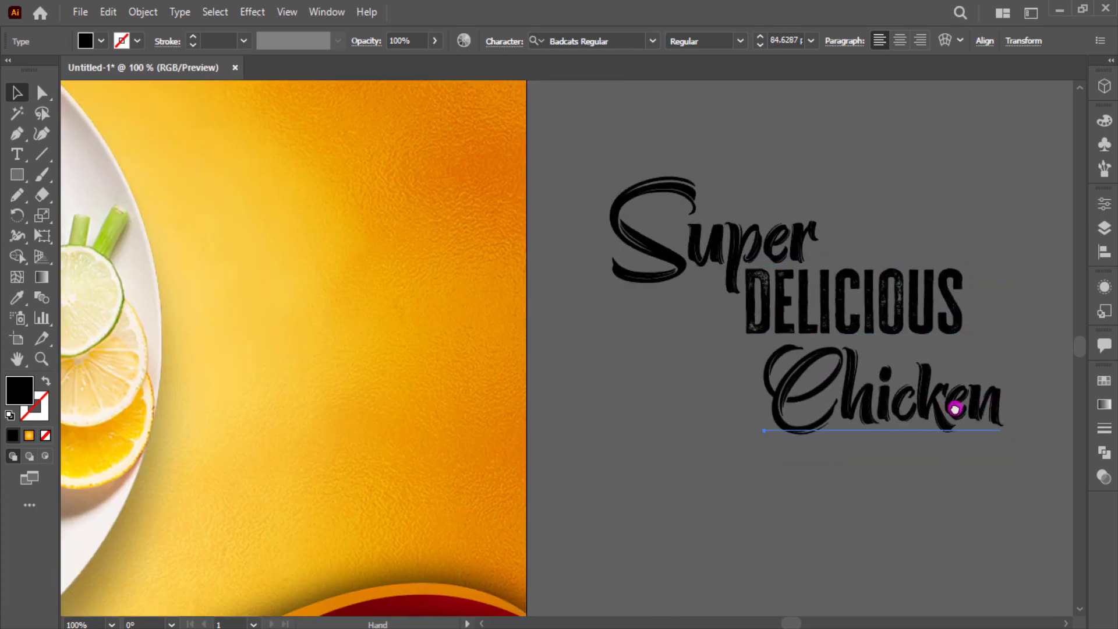
scroll(949, 382, "right", 3)
left_click_drag(919, 463, 994, 507)
left_click_drag(865, 416, 789, 392)
left_click(547, 197, "shift")
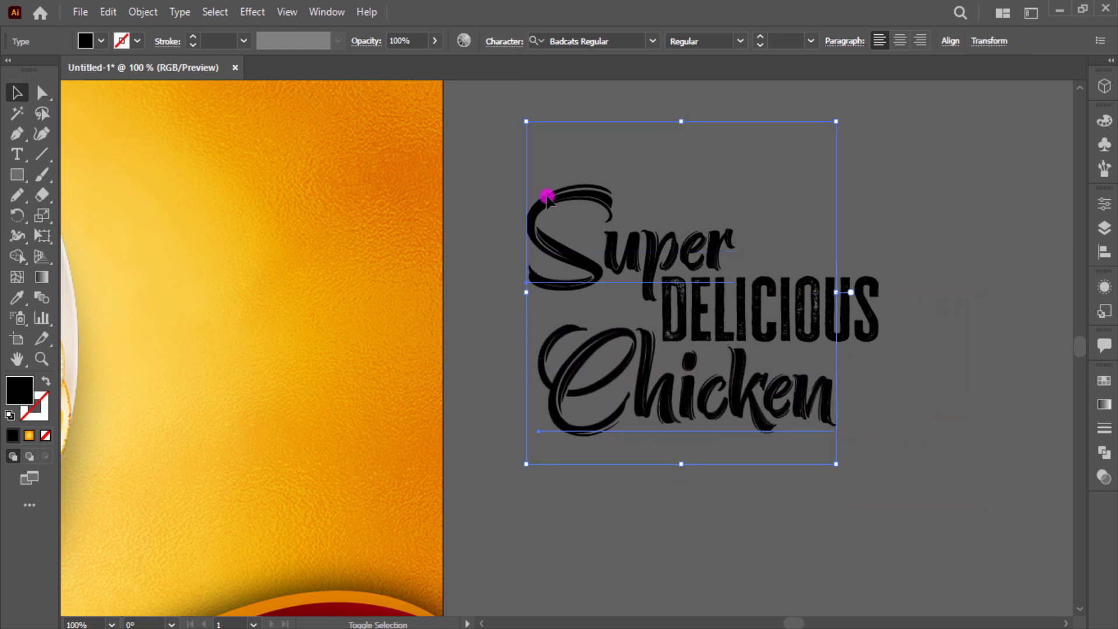
Fill Super and Chicken with white and zoom out to see the poster
left_click(103, 41)
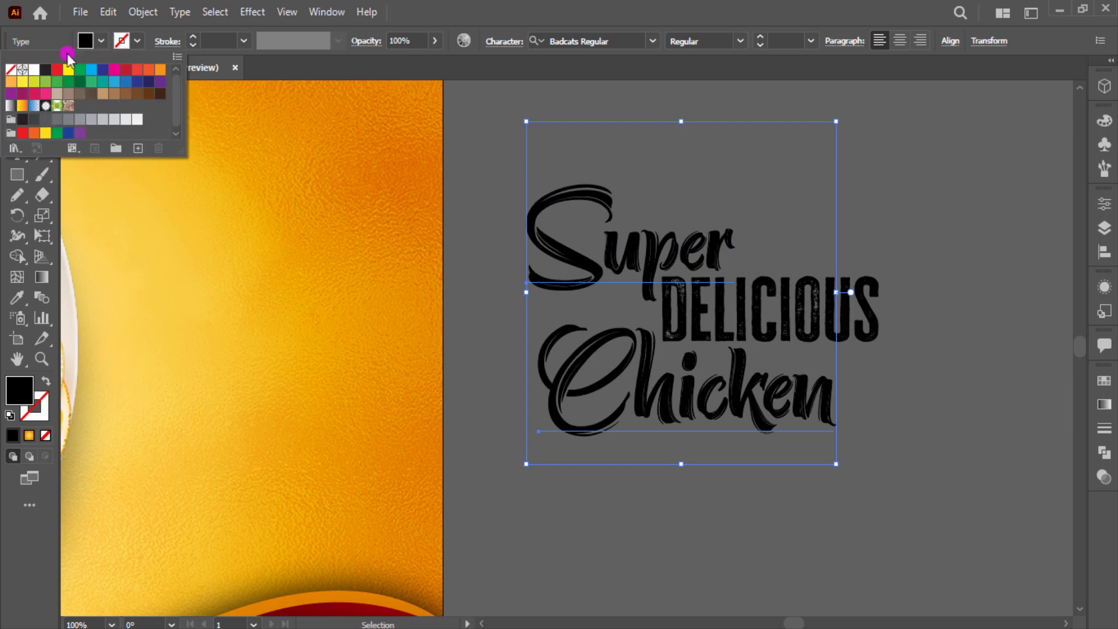
left_click(33, 69)
key("Escape")
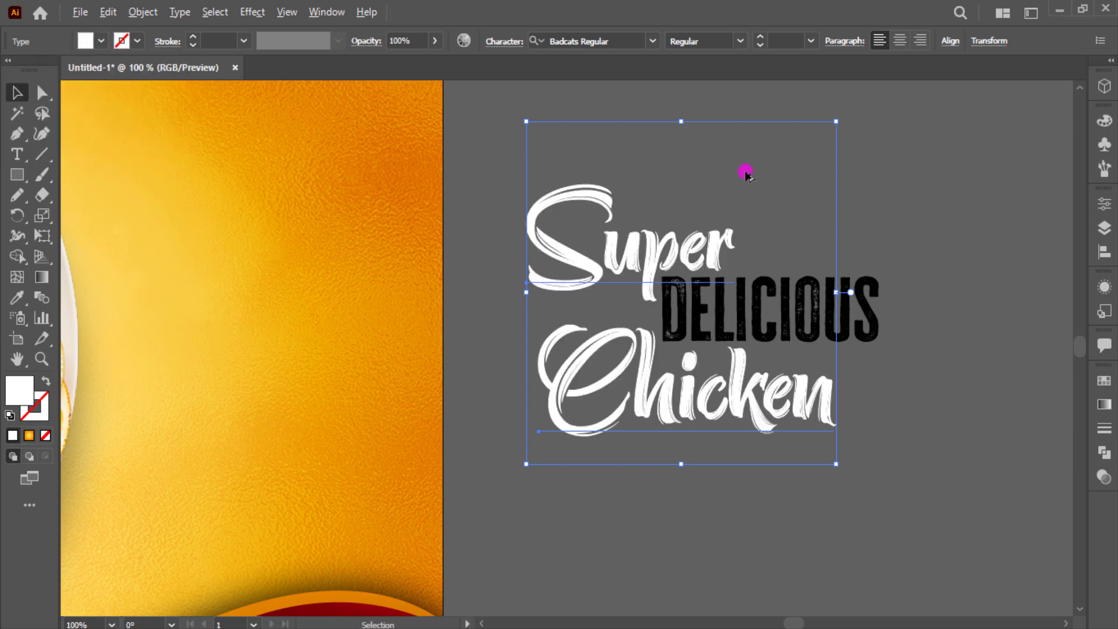
scroll(744, 170, "down", 2)
Select DELICIOUS and briefly try the Eyedropper before clearing the selection
left_click(836, 190)
left_click(812, 299)
scroll(813, 298, "down", 2)
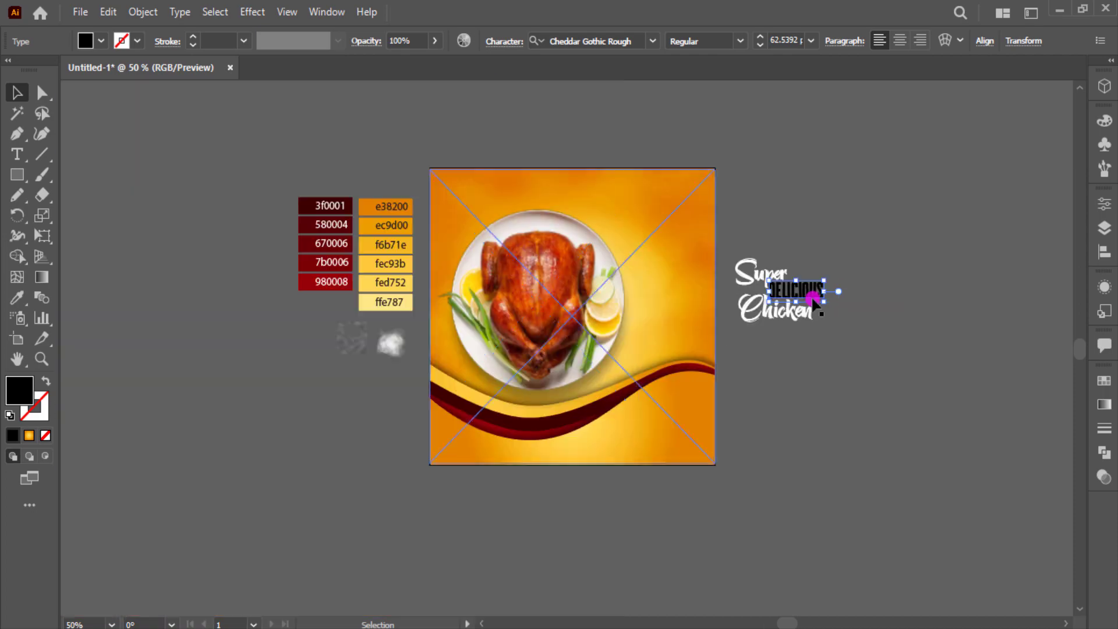
key("i")
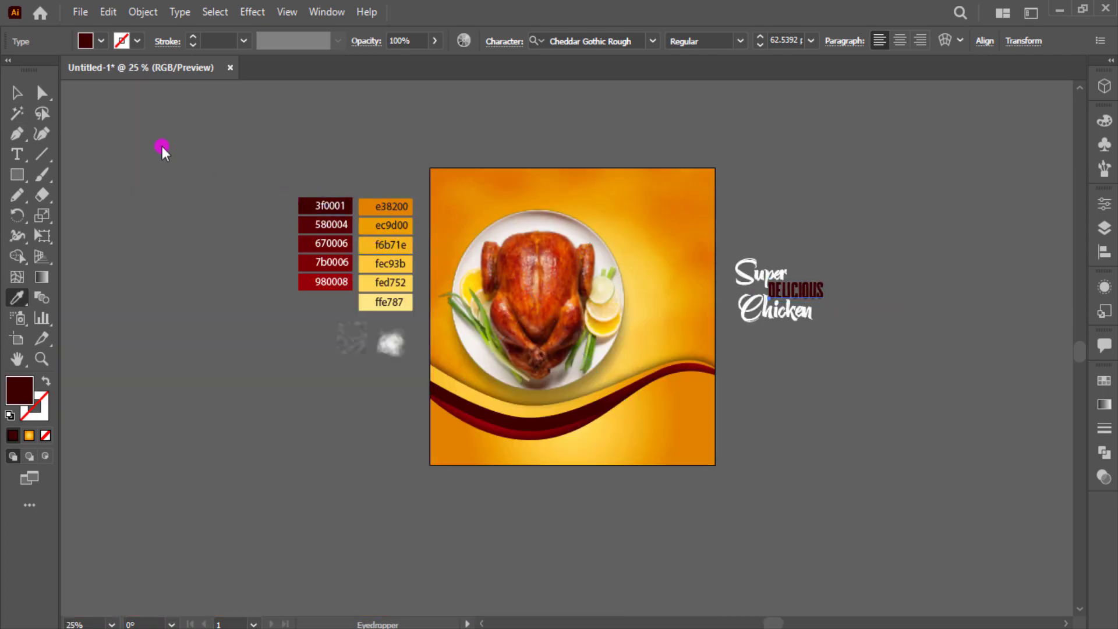
left_click(18, 93)
left_click(861, 135)
scroll(861, 135, "up", 4)
scroll(742, 149, "down", 2)
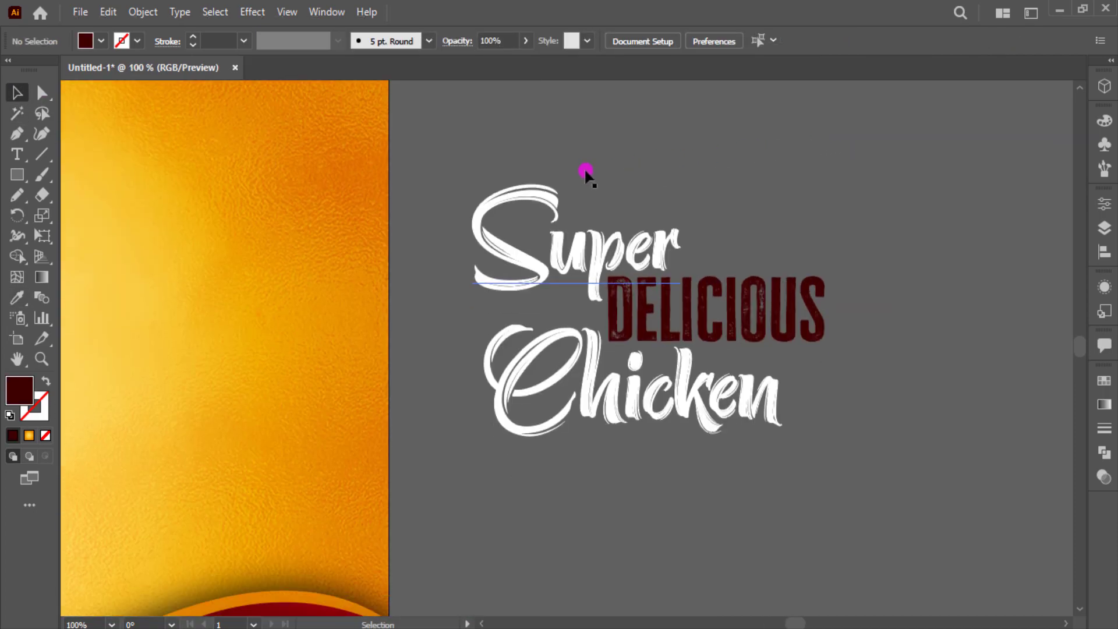
Shrink the word Super and move it beside DELICIOUS
mouse_move(659, 288)
left_mouse_down()
mouse_move(728, 392)
mouse_move(548, 131)
left_mouse_up()
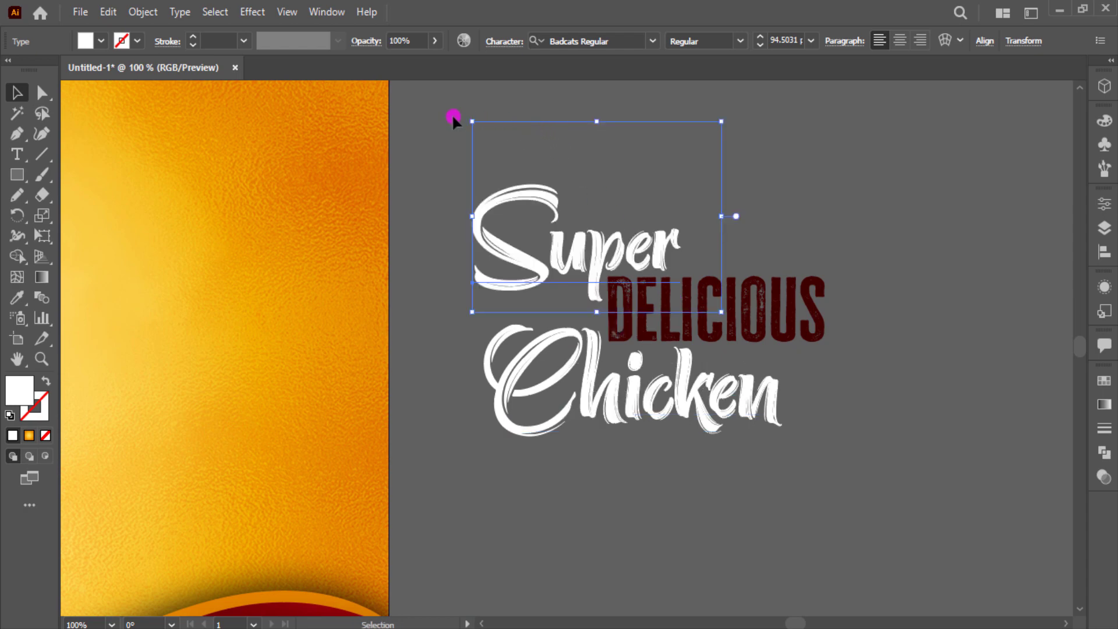
left_click(736, 428)
left_click(602, 255)
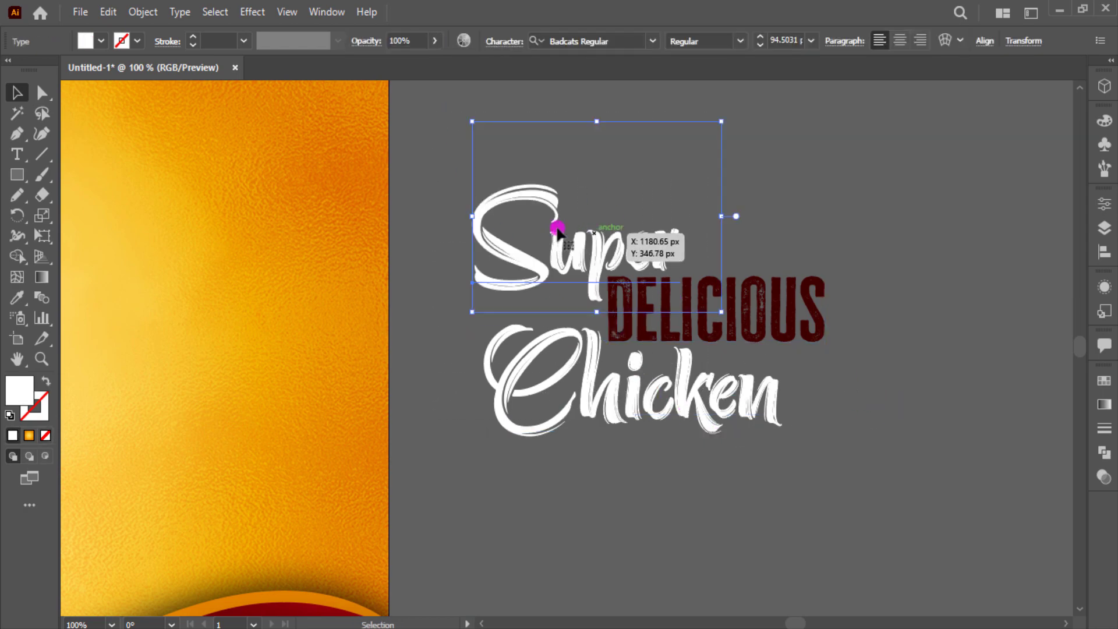
left_click_drag(710, 133, 657, 170)
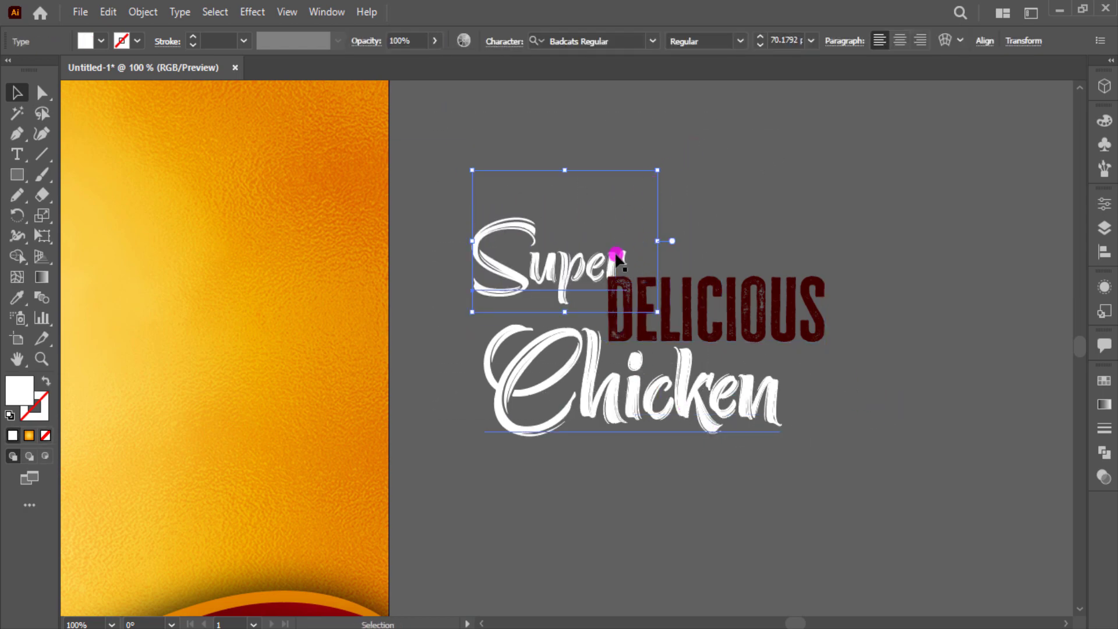
left_click_drag(621, 244, 628, 236)
left_click_drag(640, 378, 628, 396)
left_click_drag(522, 226, 533, 223)
Shift Chicken slightly left, resize Super just above DELICIOUS, and reselect the headline
left_click(744, 434)
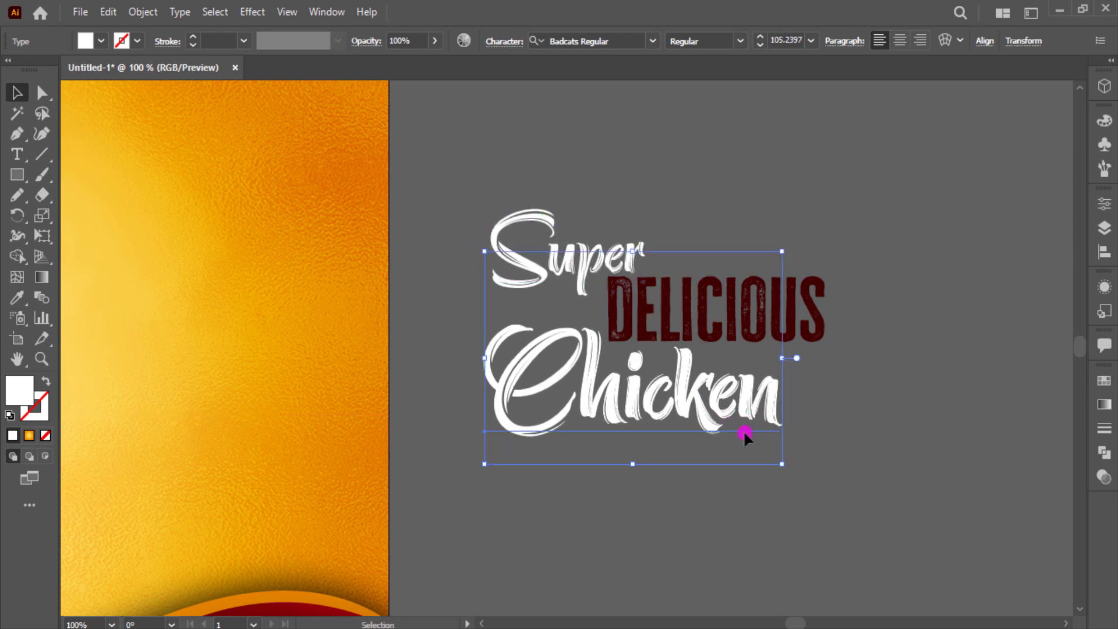
left_click(843, 446)
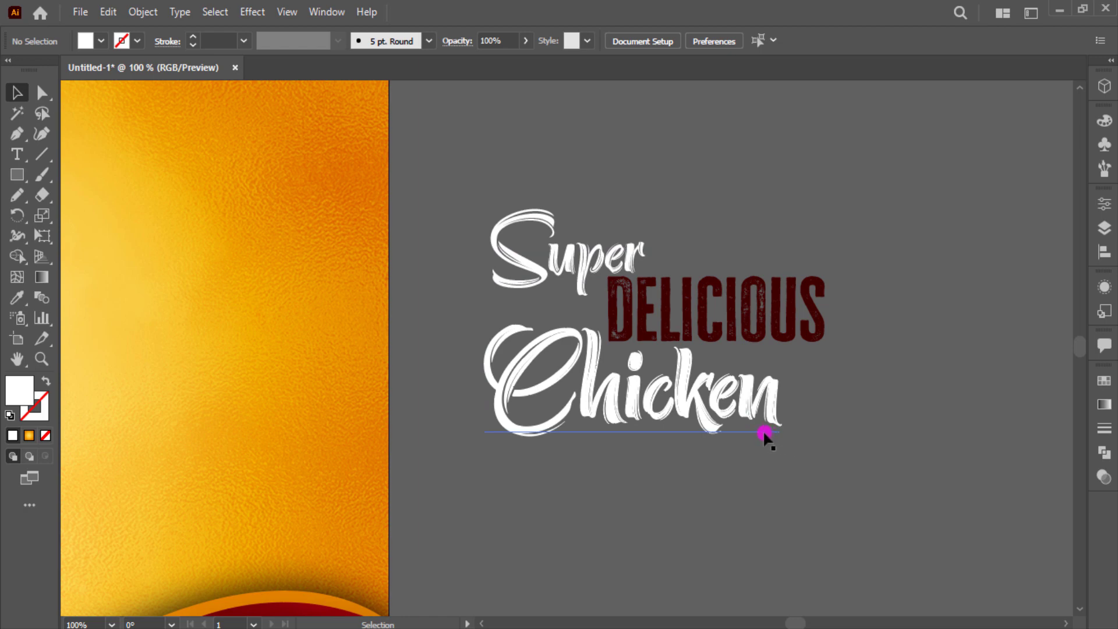
left_click_drag(763, 432, 755, 433)
left_click(545, 217)
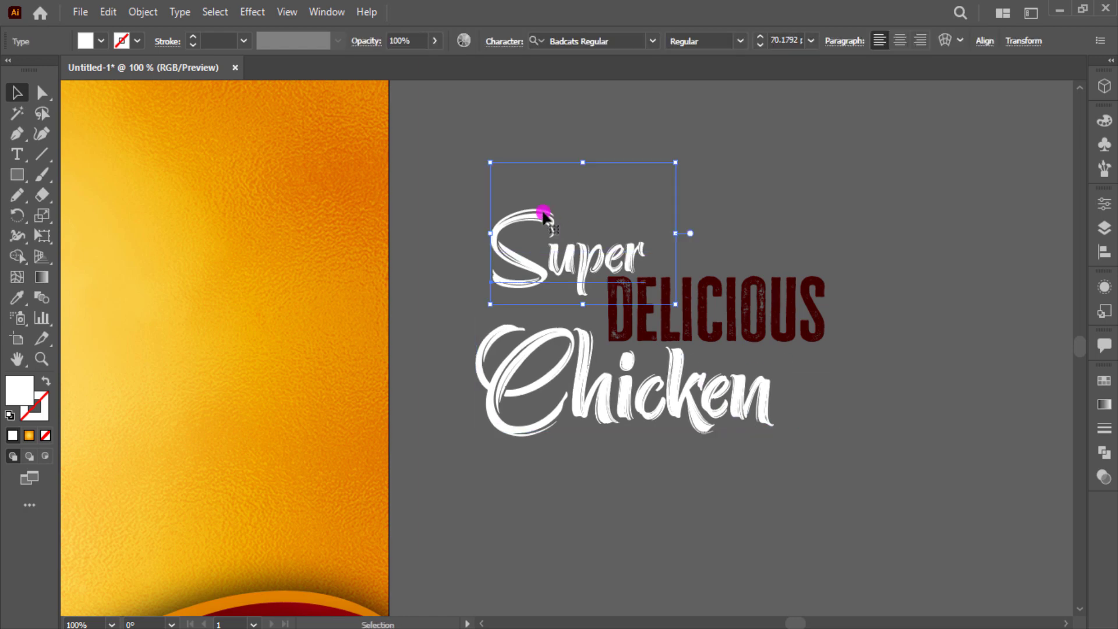
left_click_drag(492, 161, 495, 168)
left_click_drag(549, 237, 552, 230)
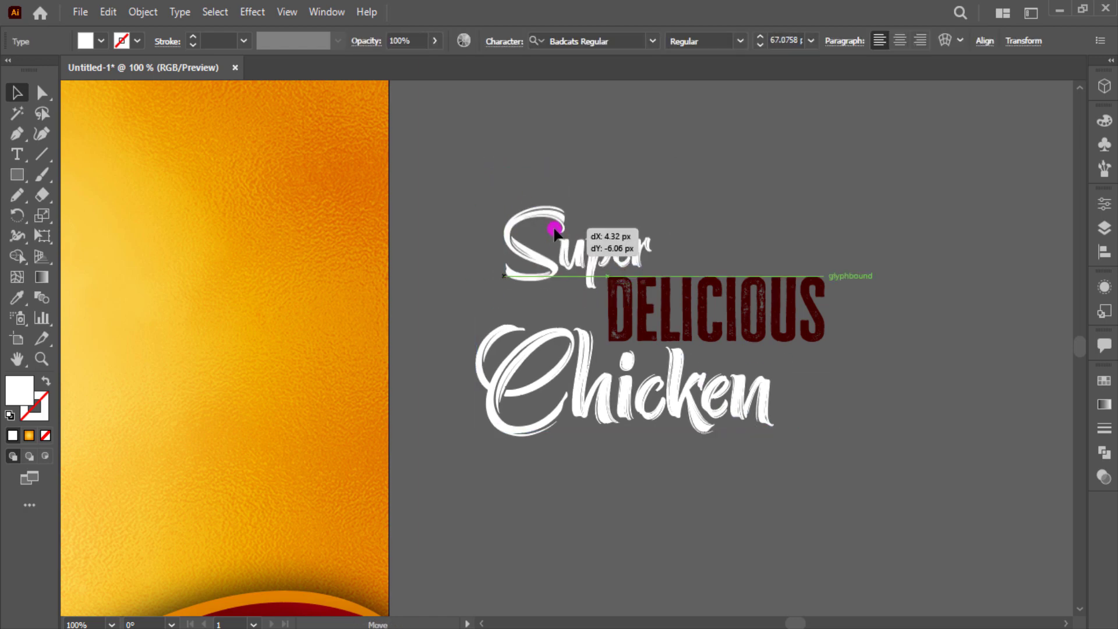
left_click(444, 195)
left_click(616, 393)
Move the three-word headline onto the poster's top-right and enlarge it
scroll(664, 417, "down", 1)
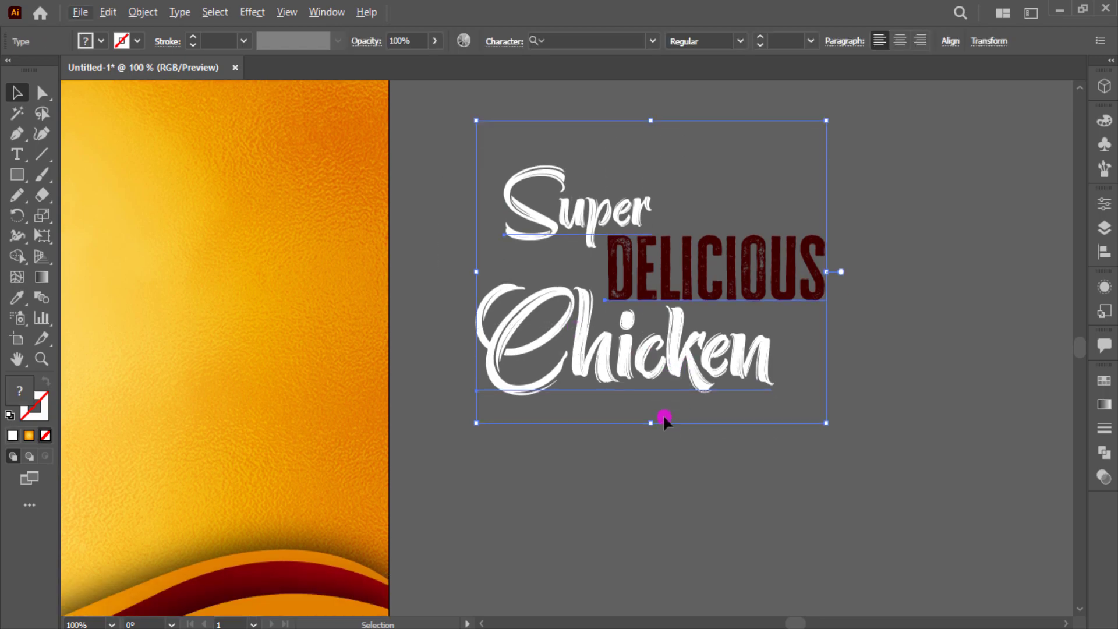
left_click_drag(665, 417, 799, 492)
scroll(799, 492, "down", 1)
left_click_drag(786, 375, 444, 155)
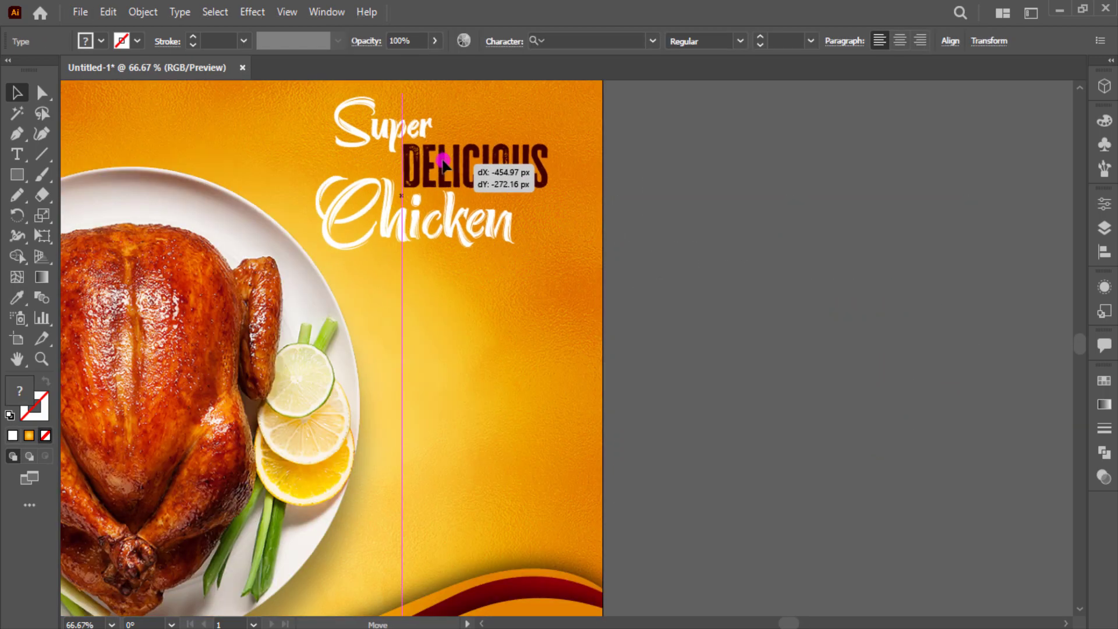
scroll(444, 170, "up", 1)
scroll(481, 290, "down", 2)
mouse_move(480, 289)
left_mouse_down()
mouse_move(604, 357)
mouse_move(708, 325)
left_mouse_up()
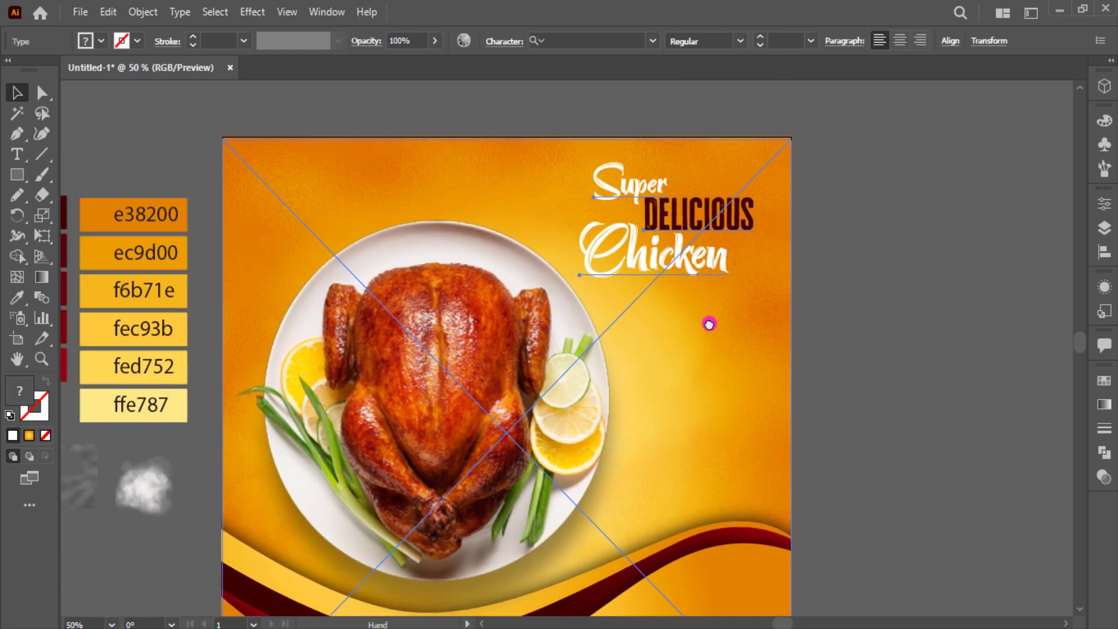
left_click_drag(700, 219, 689, 219)
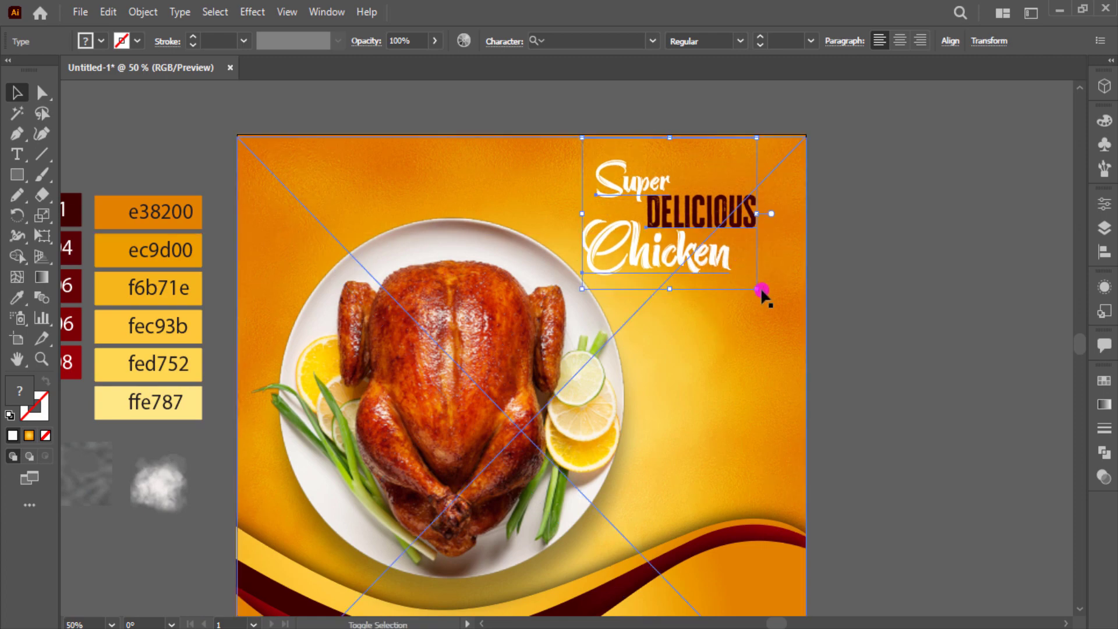
left_click_drag(768, 291, 819, 331)
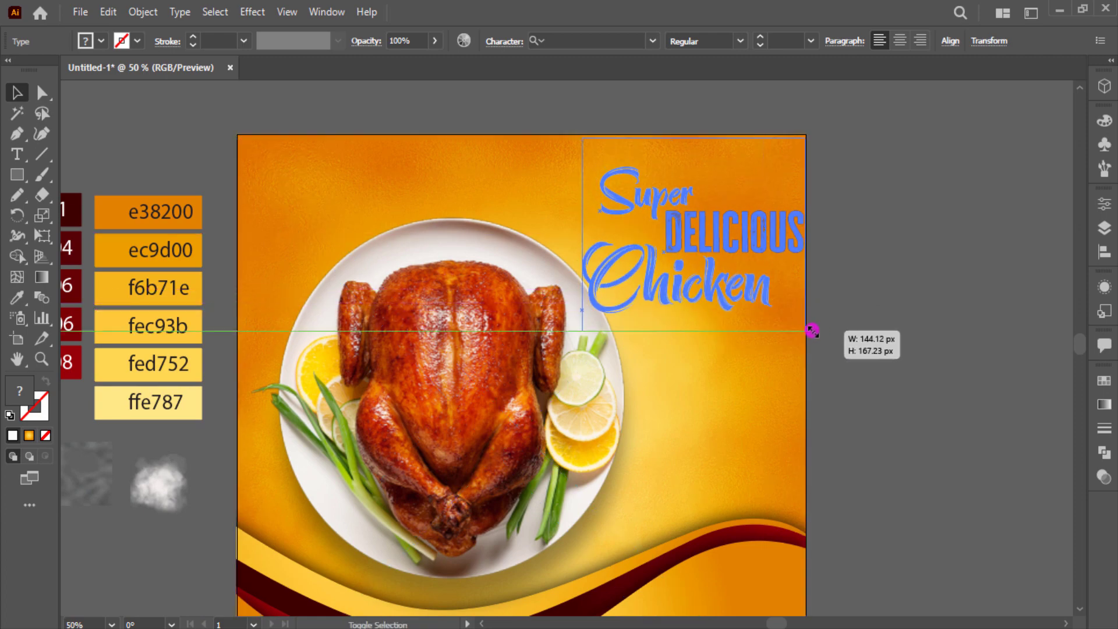
left_click_drag(714, 260, 706, 250)
Shrink the chicken plate image and move it lower on the poster
left_click(629, 295)
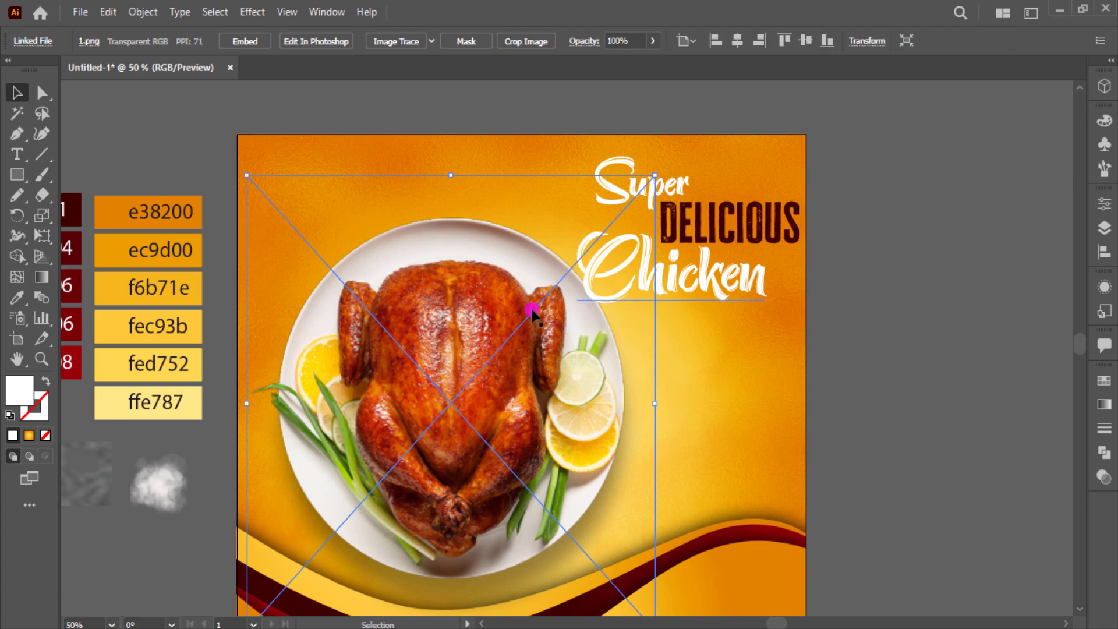
left_click_drag(654, 175, 653, 192)
left_click_drag(437, 386, 431, 414)
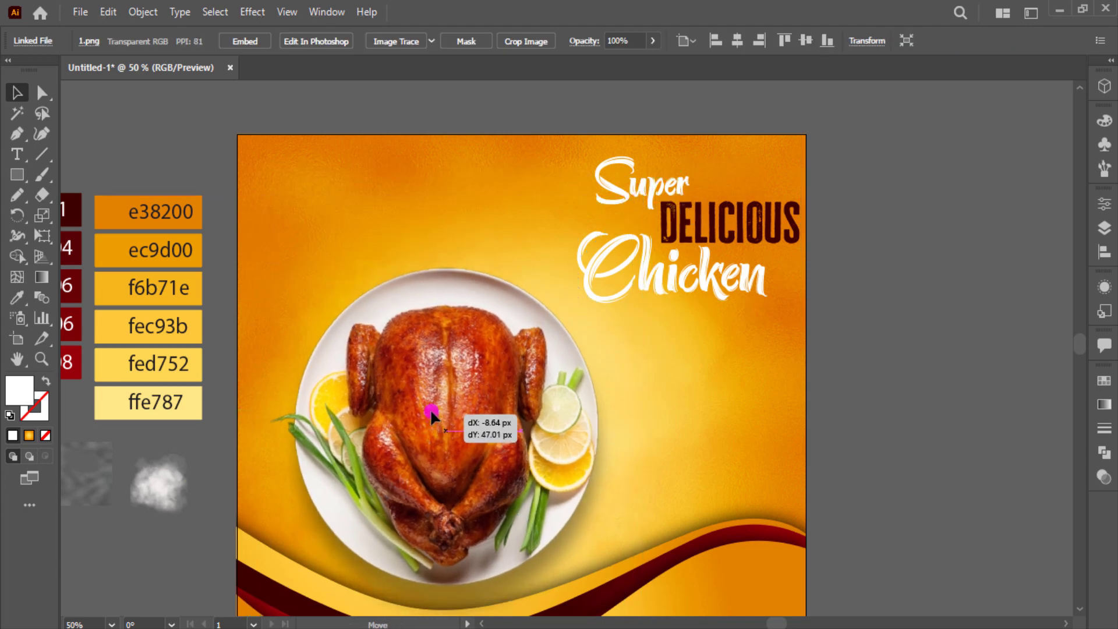
left_click(786, 170)
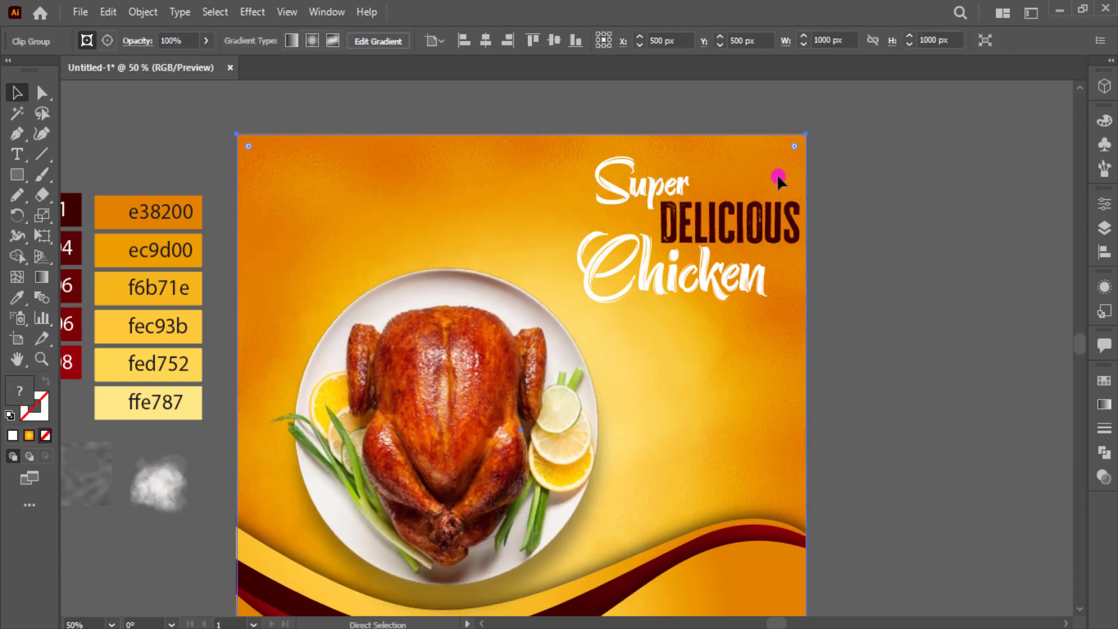
key("ctrl+shift+a")
Reposition and rescale the headline group above the chicken plate
left_click_drag(607, 229, 705, 274)
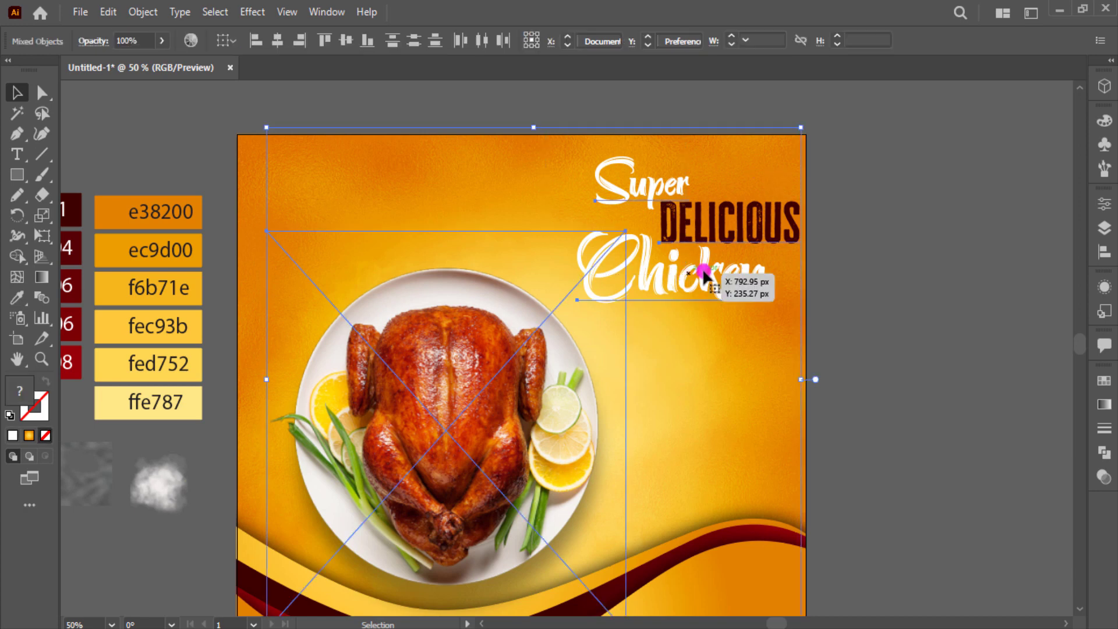
left_click(559, 133)
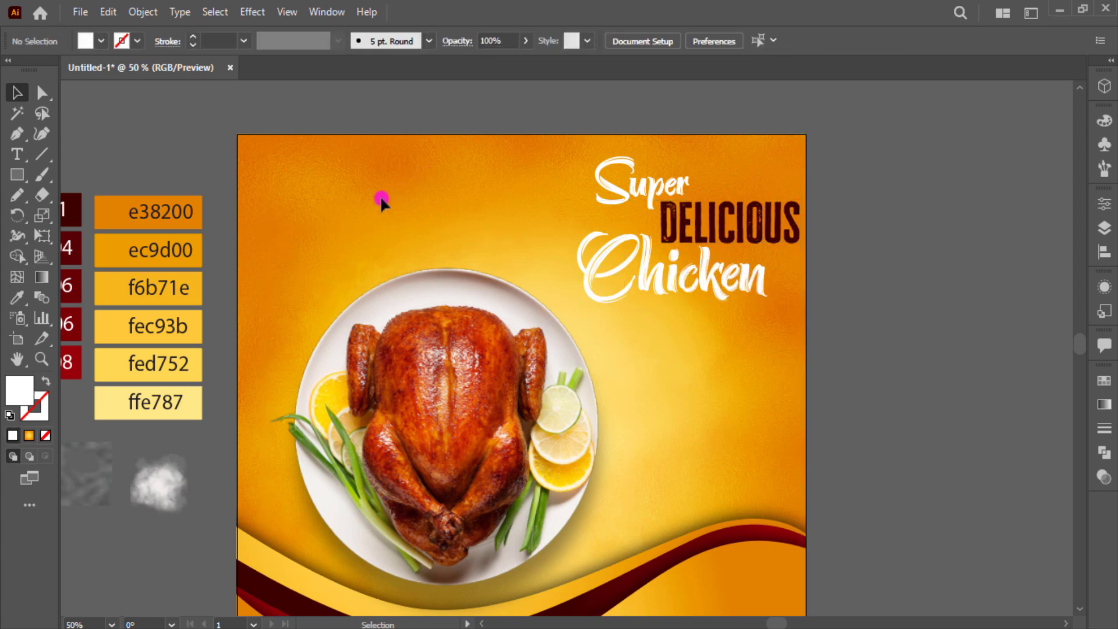
left_click_drag(397, 272, 402, 274)
key("ctrl+shift+a")
left_click_drag(724, 282, 674, 180)
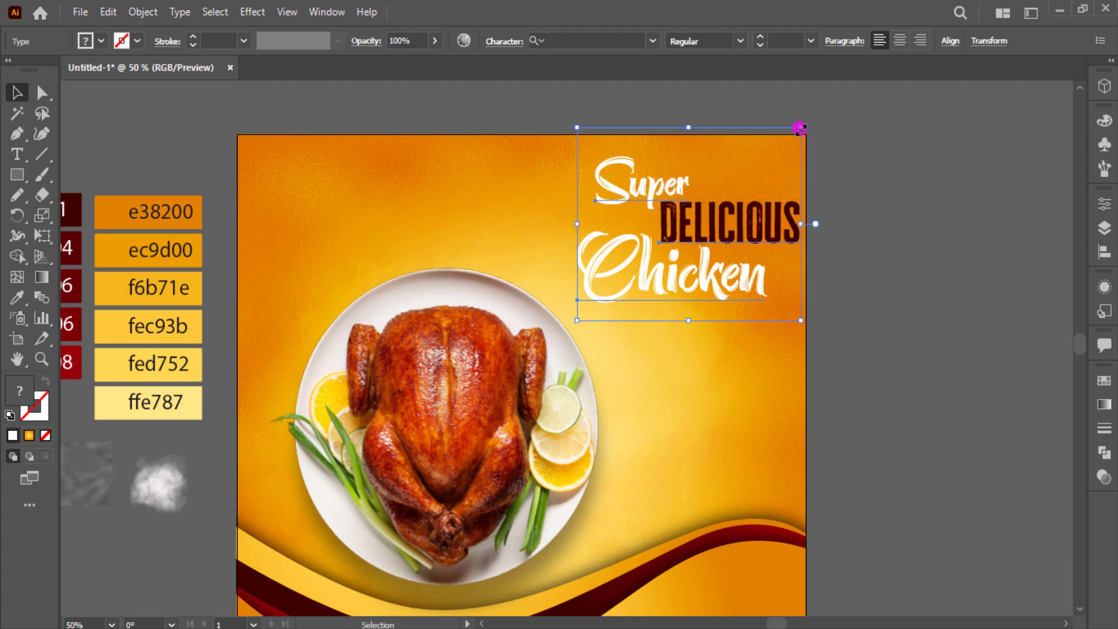
left_click_drag(800, 129, 809, 114)
left_click_drag(764, 227, 747, 227)
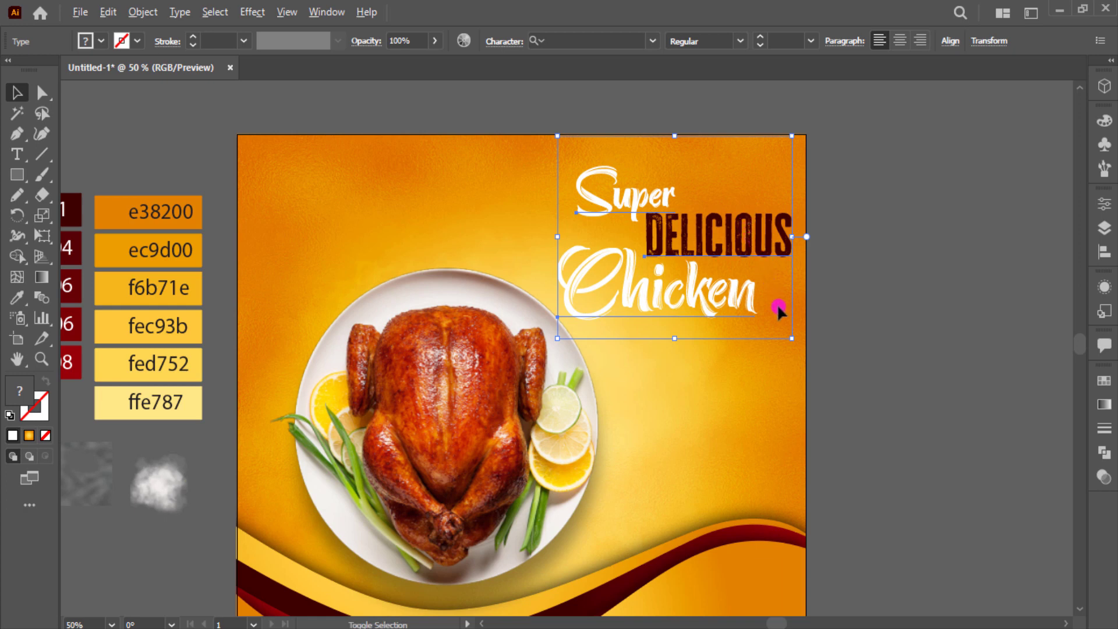
left_click_drag(790, 338, 794, 342)
left_click_drag(717, 247, 712, 244)
Select only the white words Super and Chicken within the headline
left_click(711, 280)
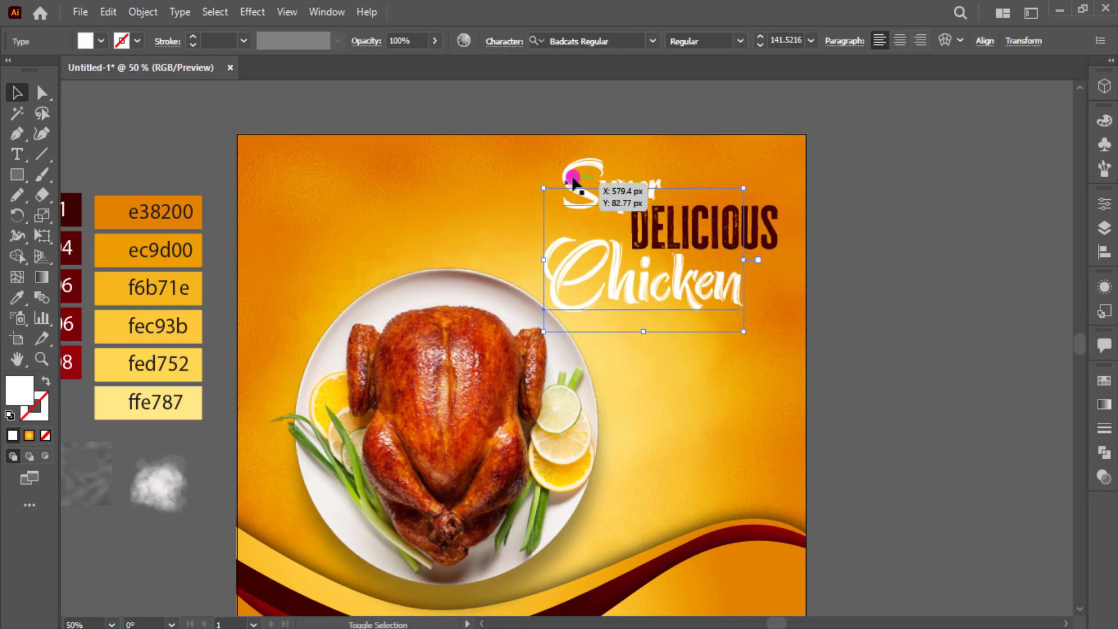
key("ctrl")
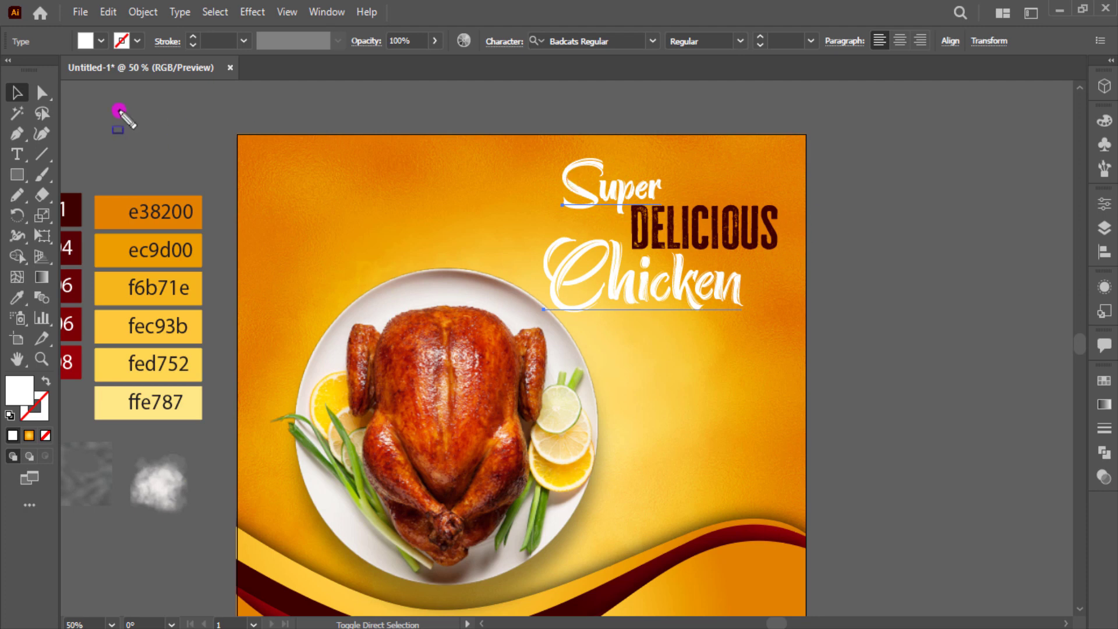
key("ctrl+shift+a")
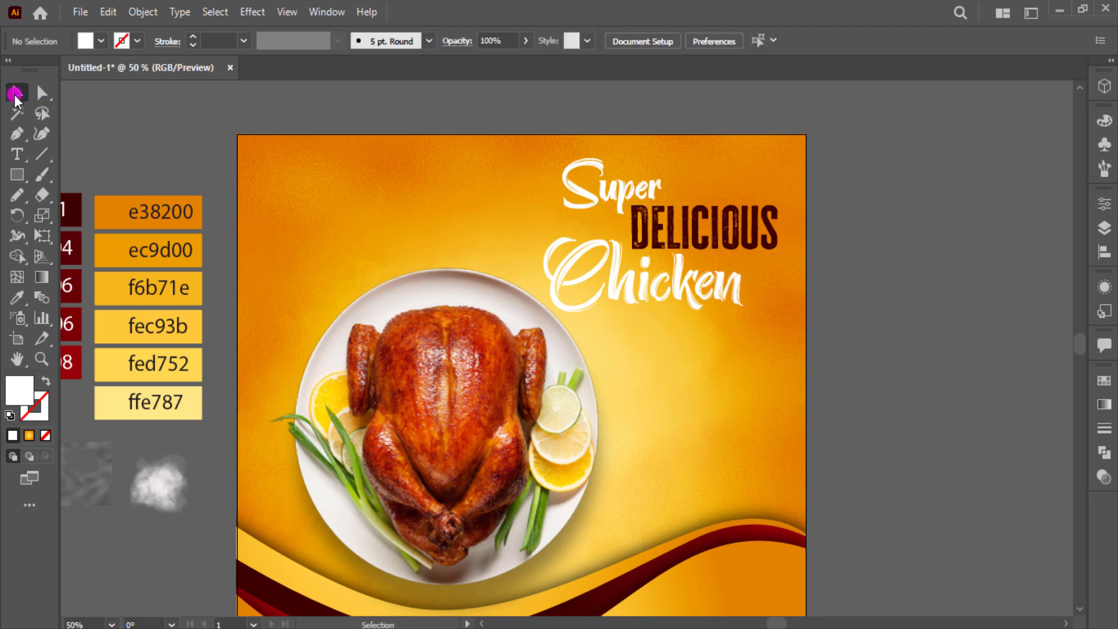
left_click(586, 180)
left_click(606, 262, "shift")
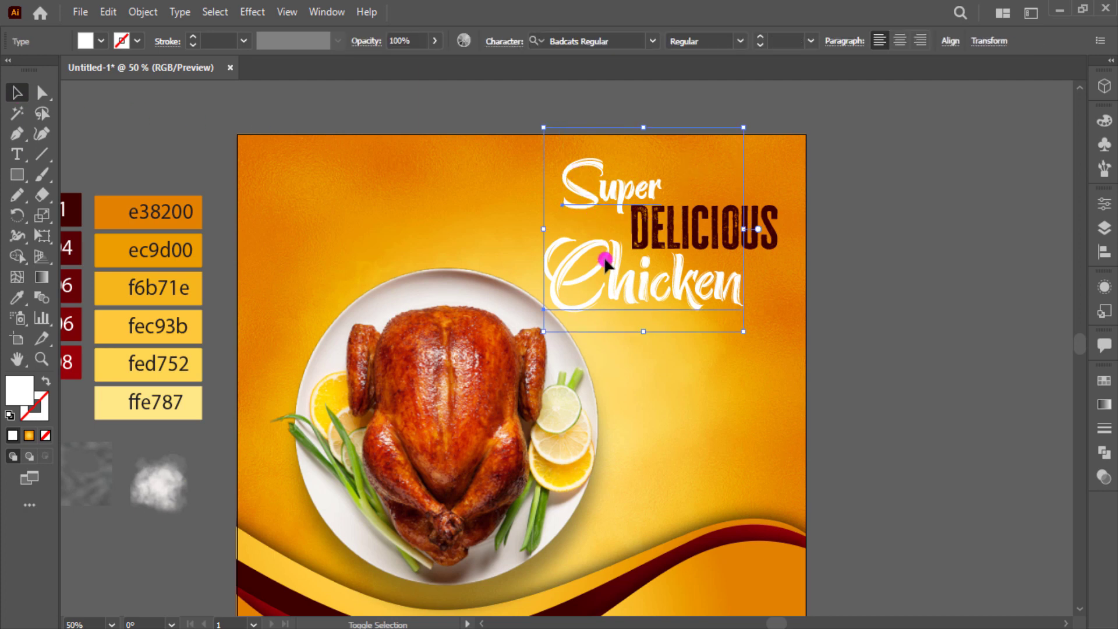
Apply Drop Shadow to Super and Chicken: 7 px X and Y offsets, 5 px blur
left_click(253, 13)
mouse_move(275, 205)
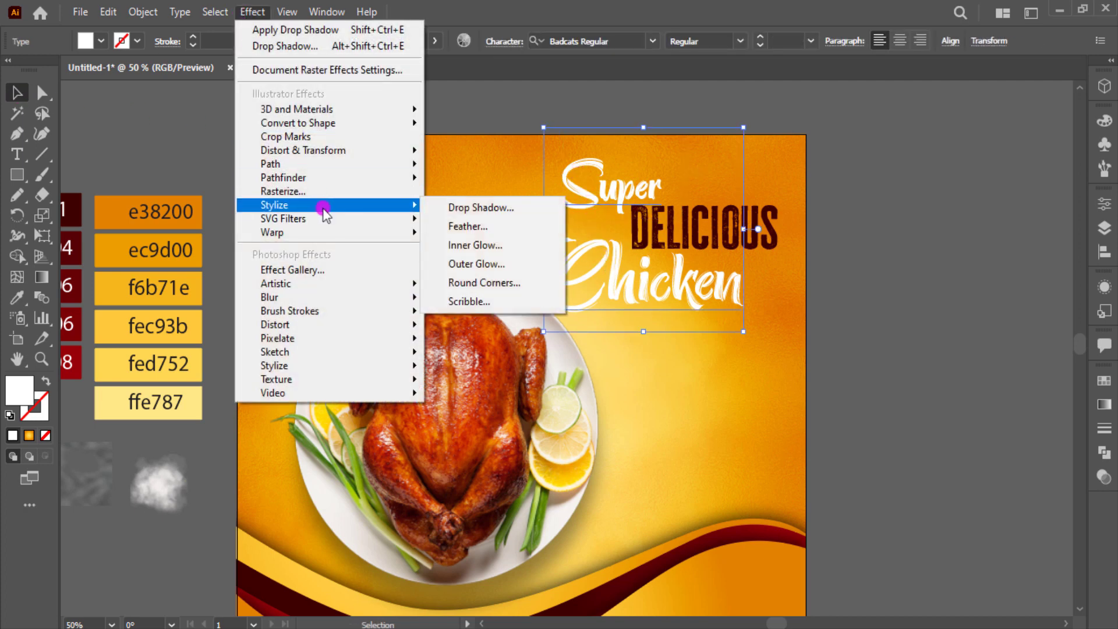
left_click(446, 208)
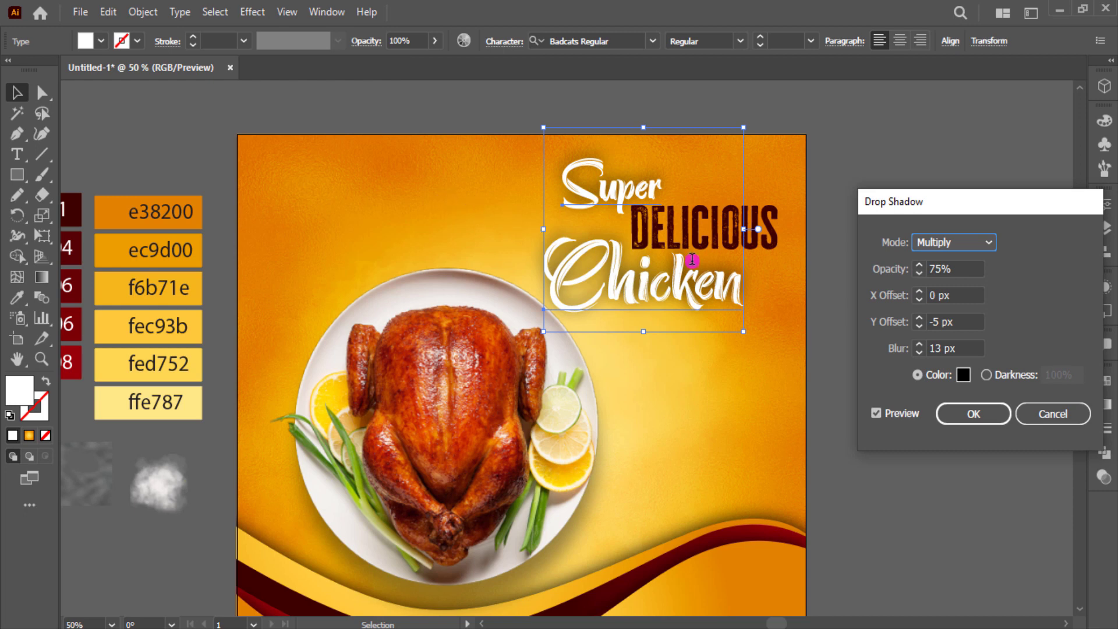
left_click_drag(941, 321, 924, 322)
type("7")
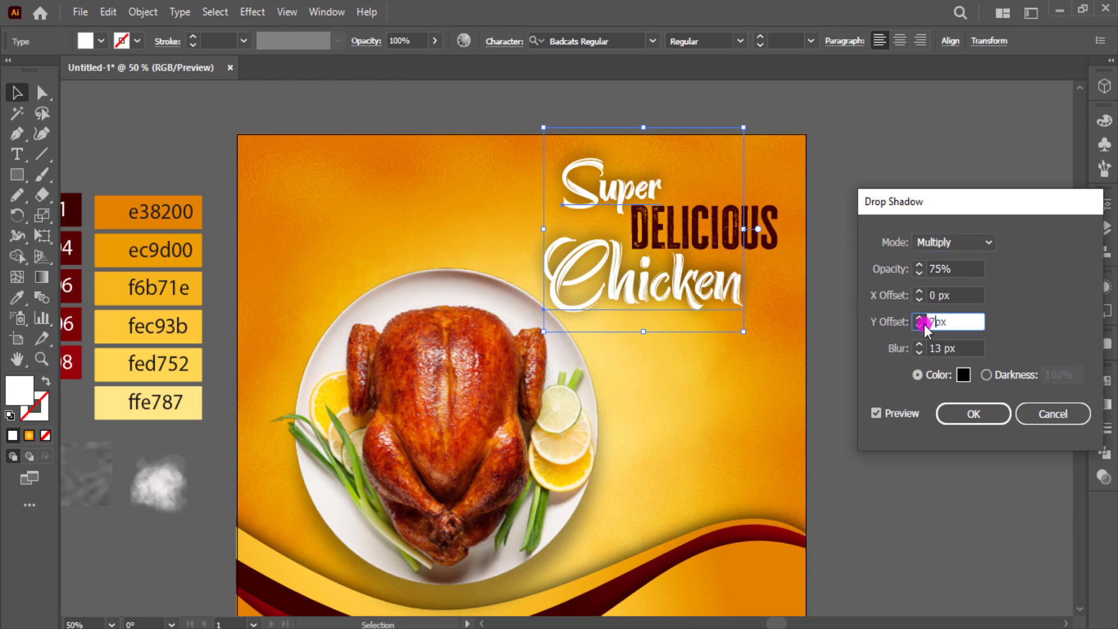
double_click(936, 298)
type("7")
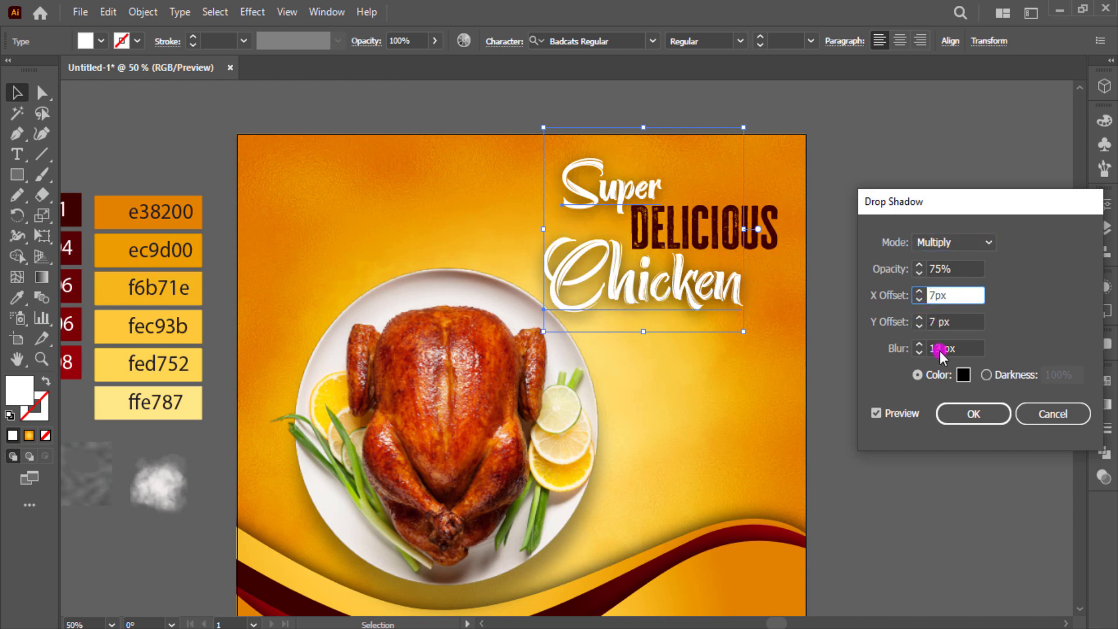
left_click_drag(940, 349, 912, 347)
left_click(900, 414)
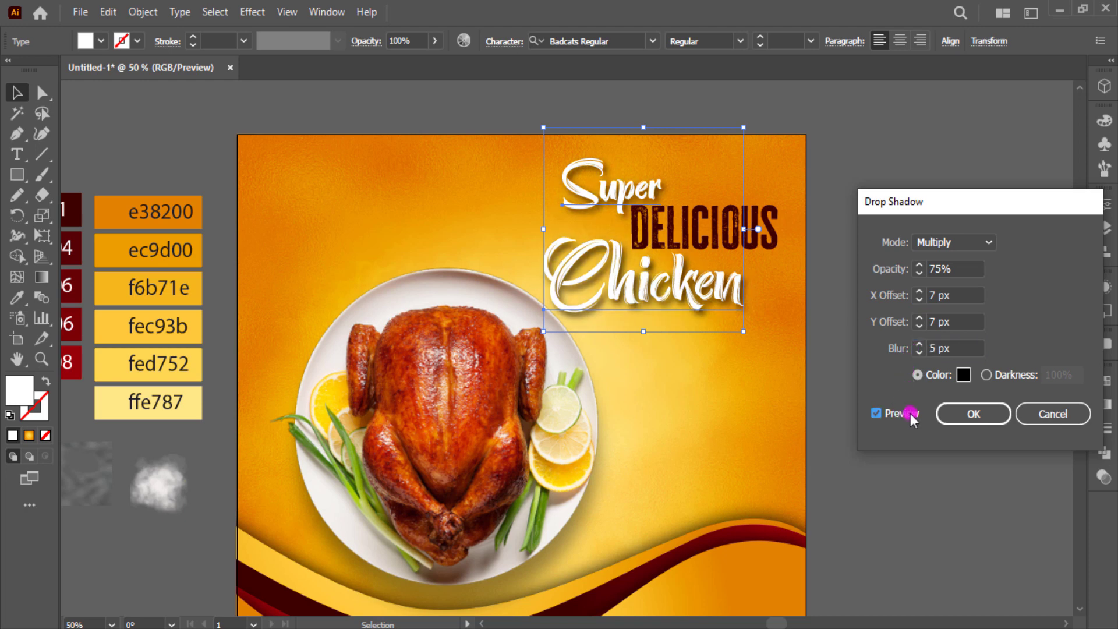
left_click(973, 416)
Deselect the shadowed words and select DELICIOUS
left_click(903, 400)
left_click(774, 220)
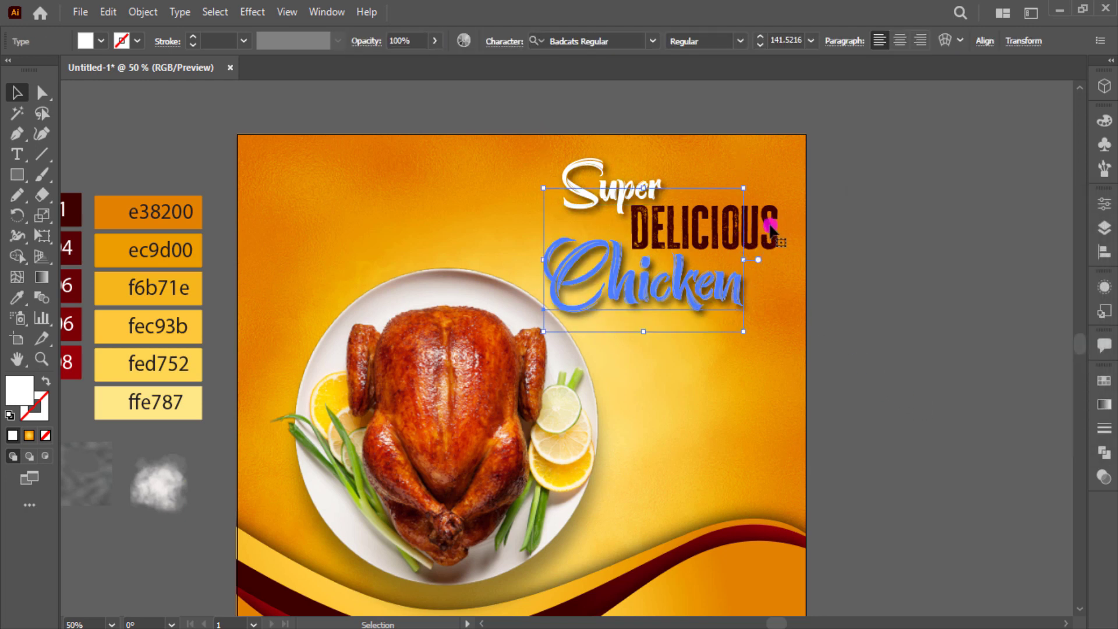
left_click(771, 217)
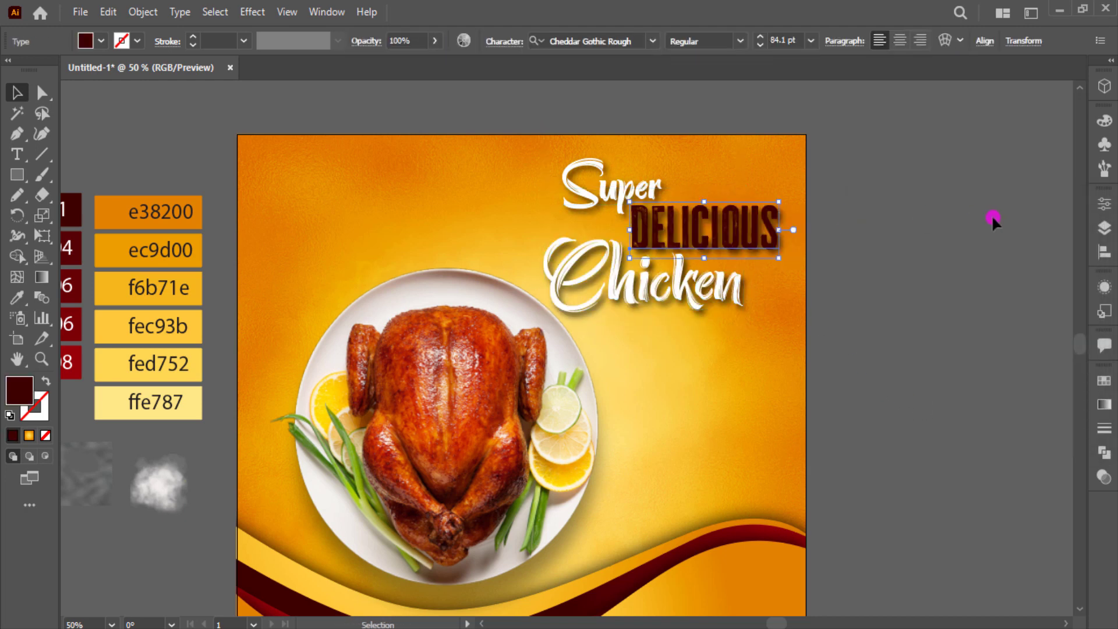
Recolour DELICIOUS to the 980008 red using the Eyedropper
left_click(990, 216)
left_click(779, 236)
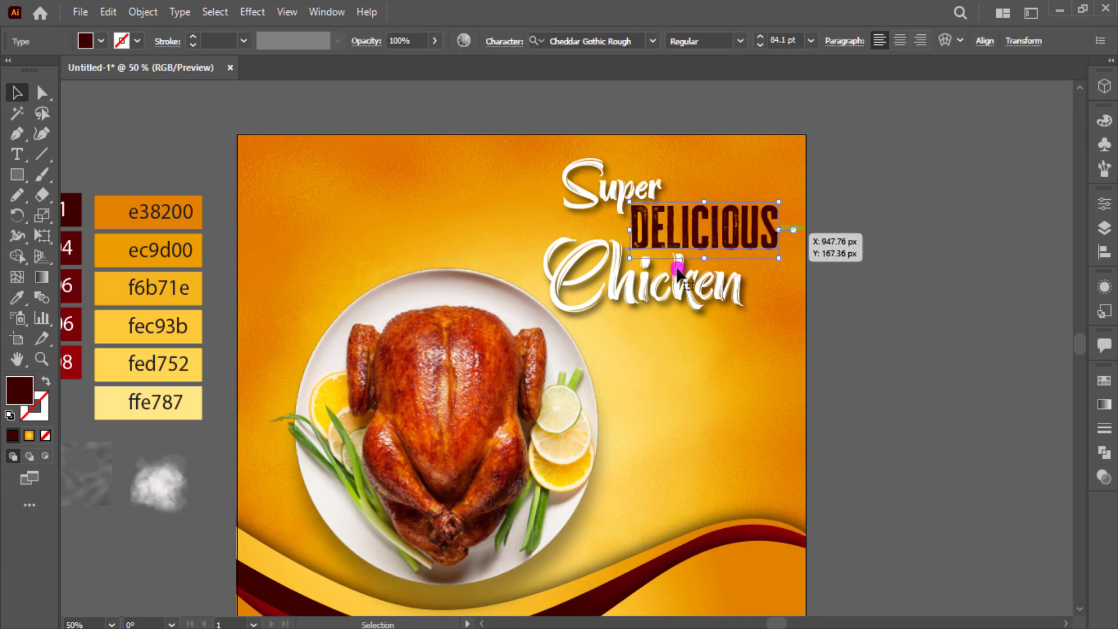
scroll(776, 269, "left", 5)
key("i")
left_click(271, 378)
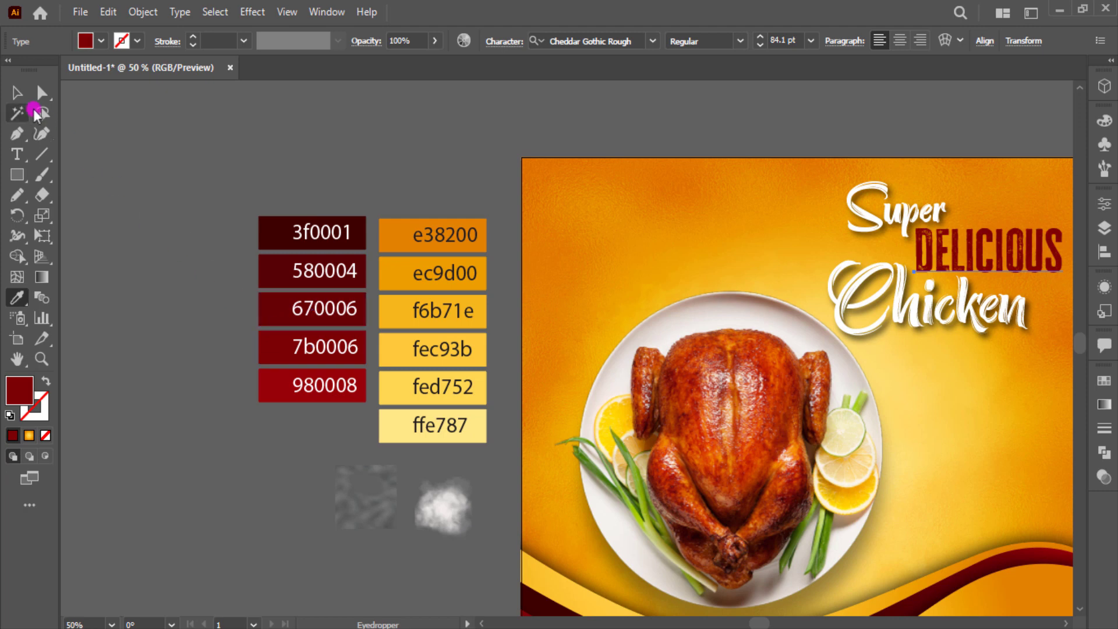
left_click(244, 111)
scroll(589, 129, "right", 5)
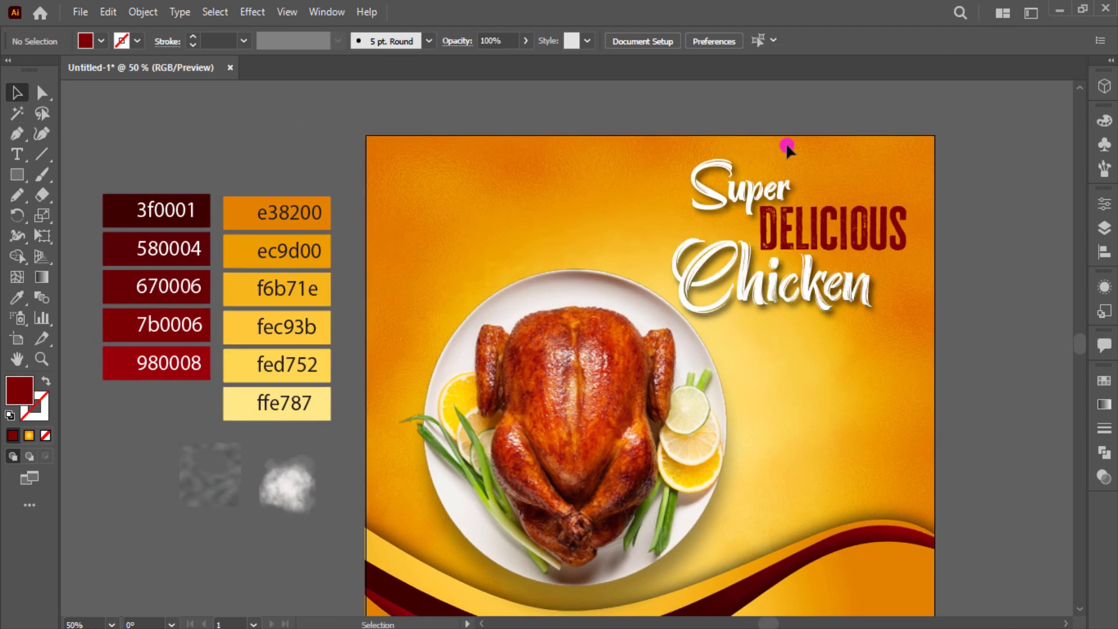
Try tilting the headline, undo it, and enlarge the headline slightly instead
left_click(785, 288)
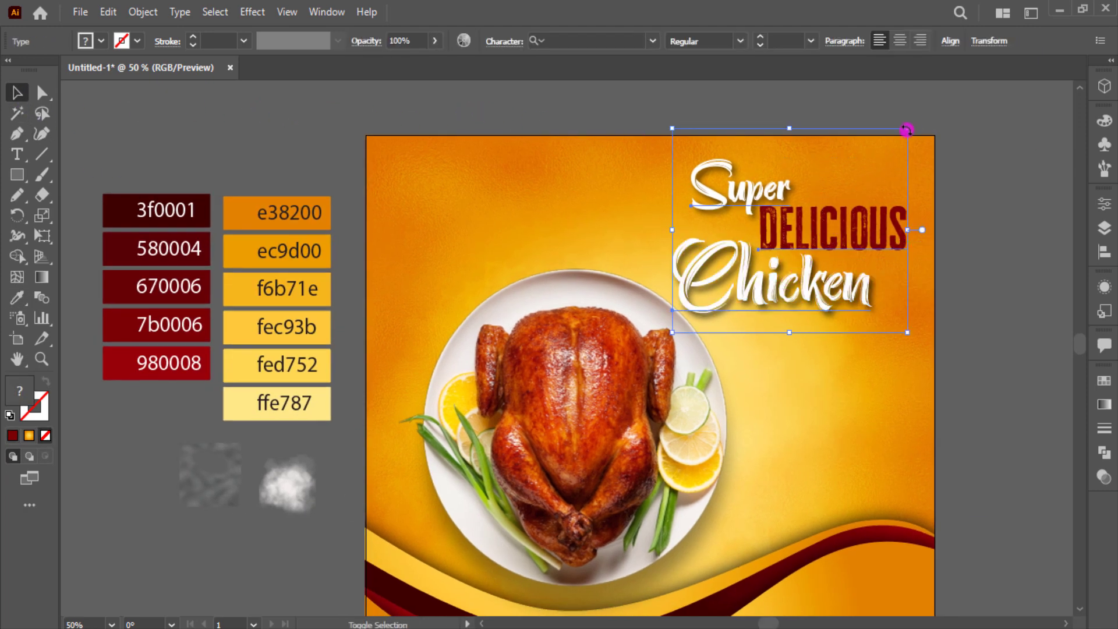
left_click_drag(907, 125, 919, 137)
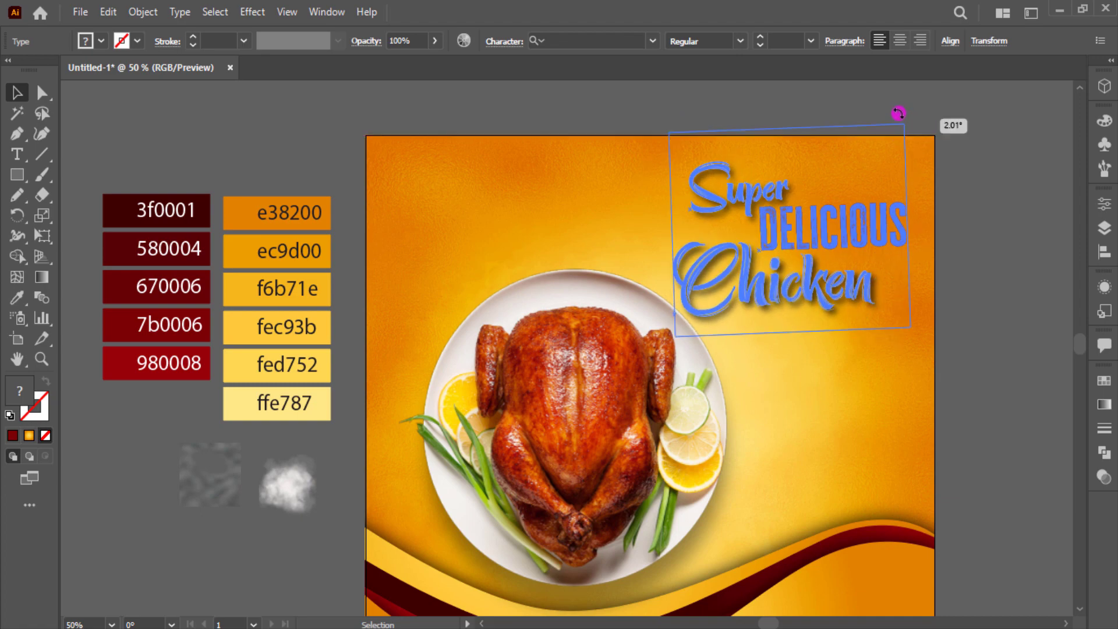
left_click_drag(915, 129, 913, 142)
key("ctrl+z")
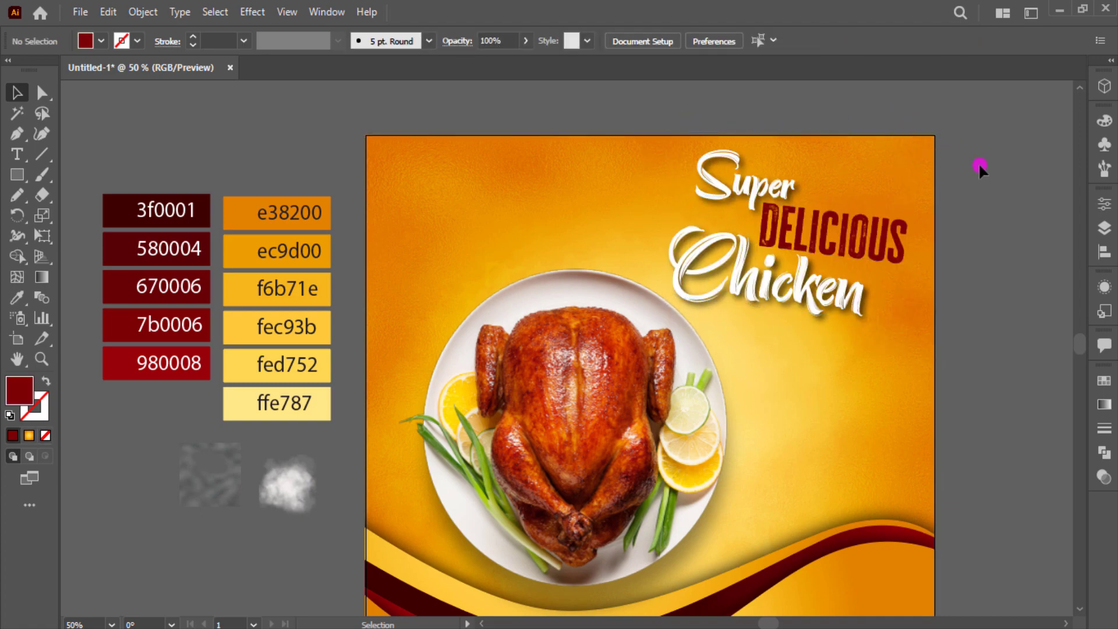
key("ctrl+0")
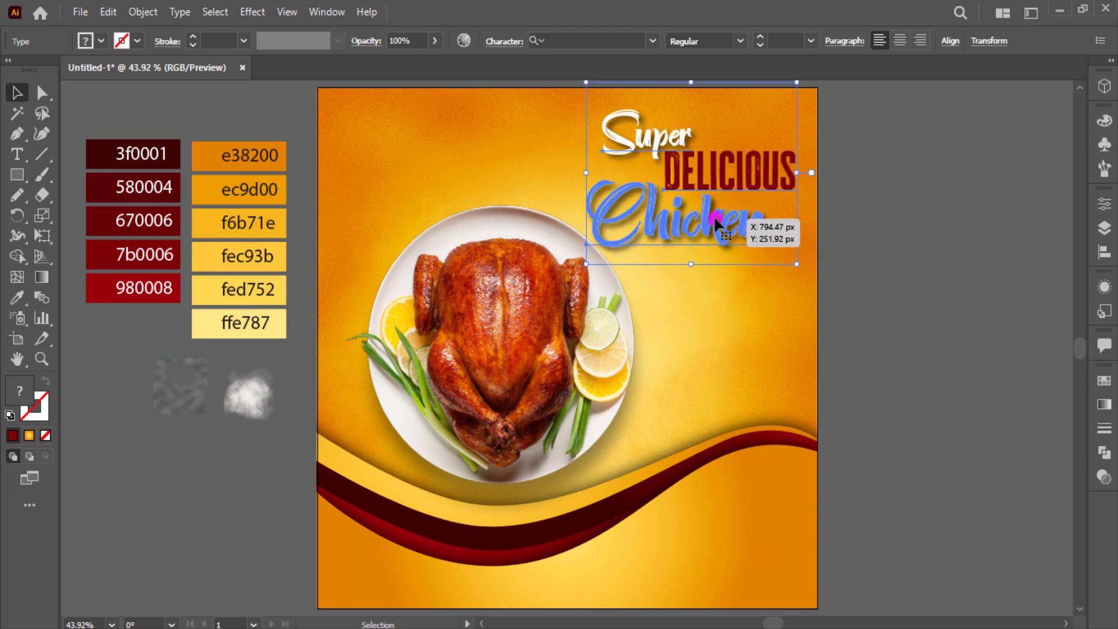
left_click_drag(792, 260, 795, 265)
Nudge the chicken plate up-left and fine-tune the headline's size and position
left_click(547, 332)
left_click_drag(547, 332, 528, 322)
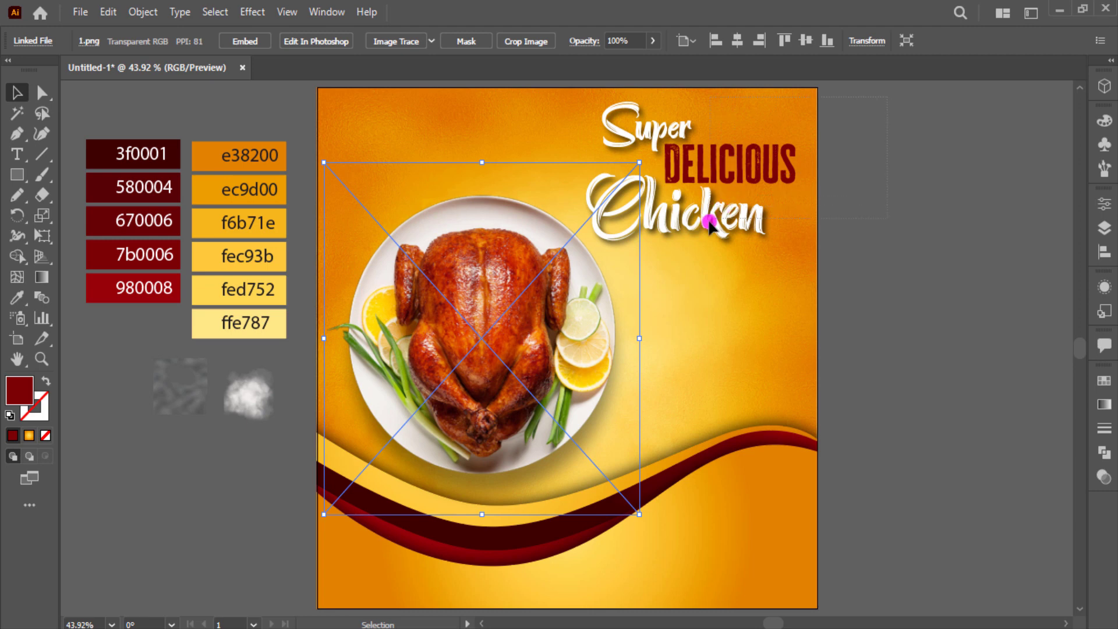
left_click_drag(709, 224, 715, 214)
left_click_drag(790, 260, 803, 270)
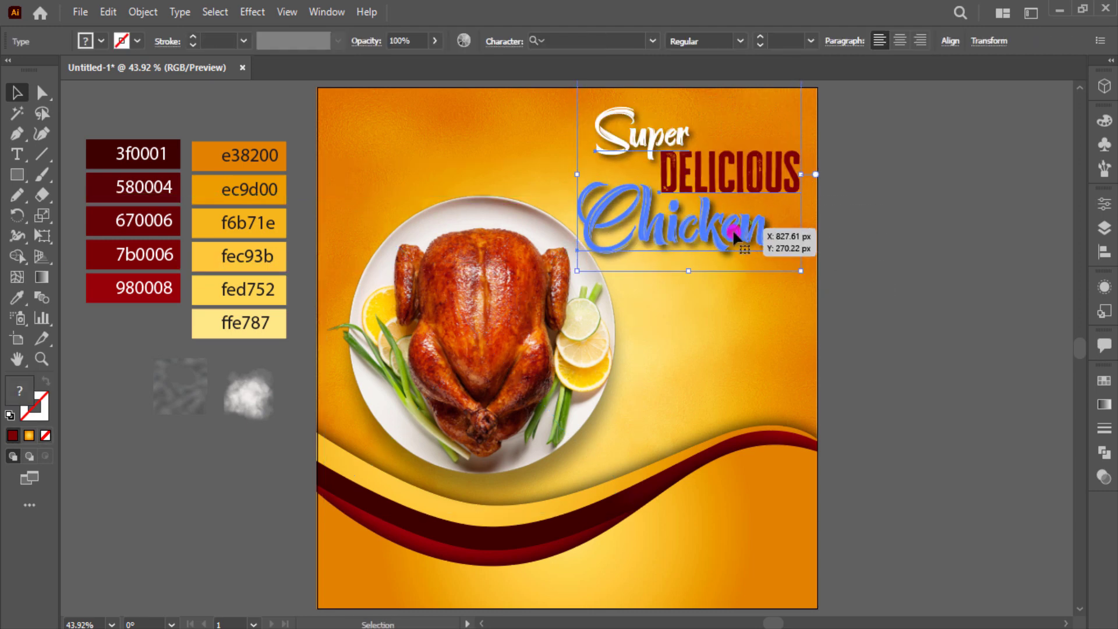
left_click_drag(733, 233, 747, 233)
left_click(858, 219)
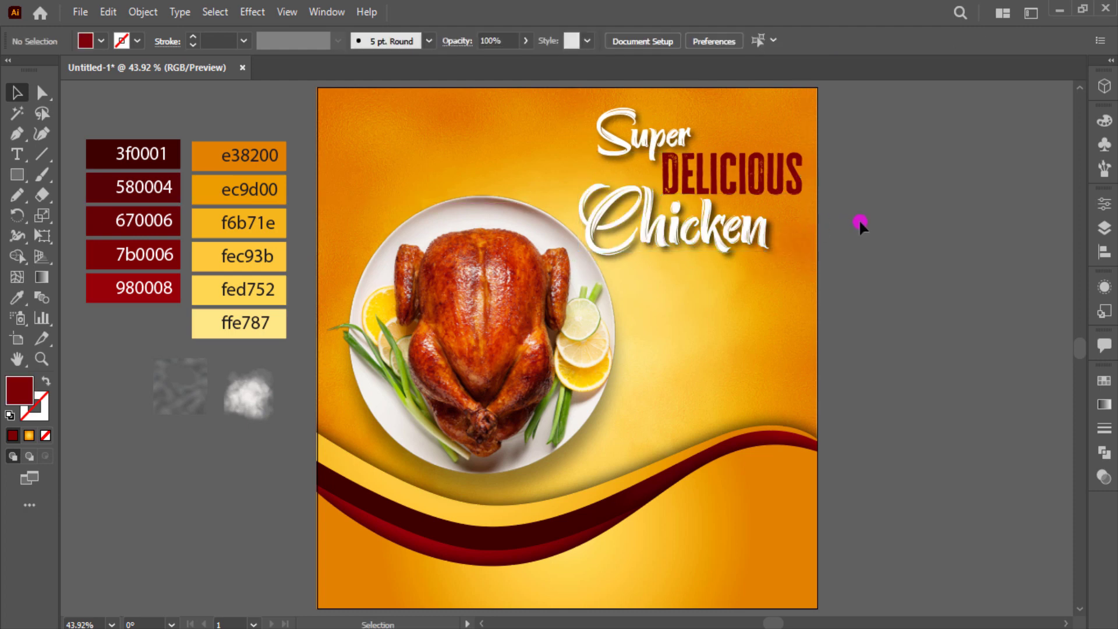
key("m")
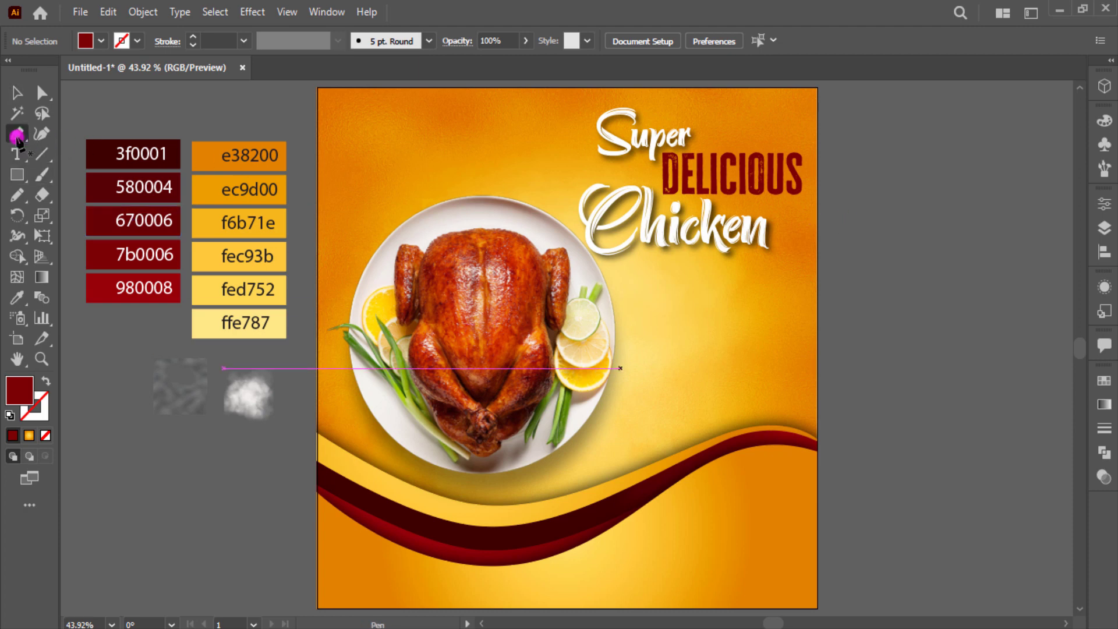
Draw a curved Pen path from the plate's left edge over its top rim, moving fill to stroke
scroll(175, 200, "down", 1)
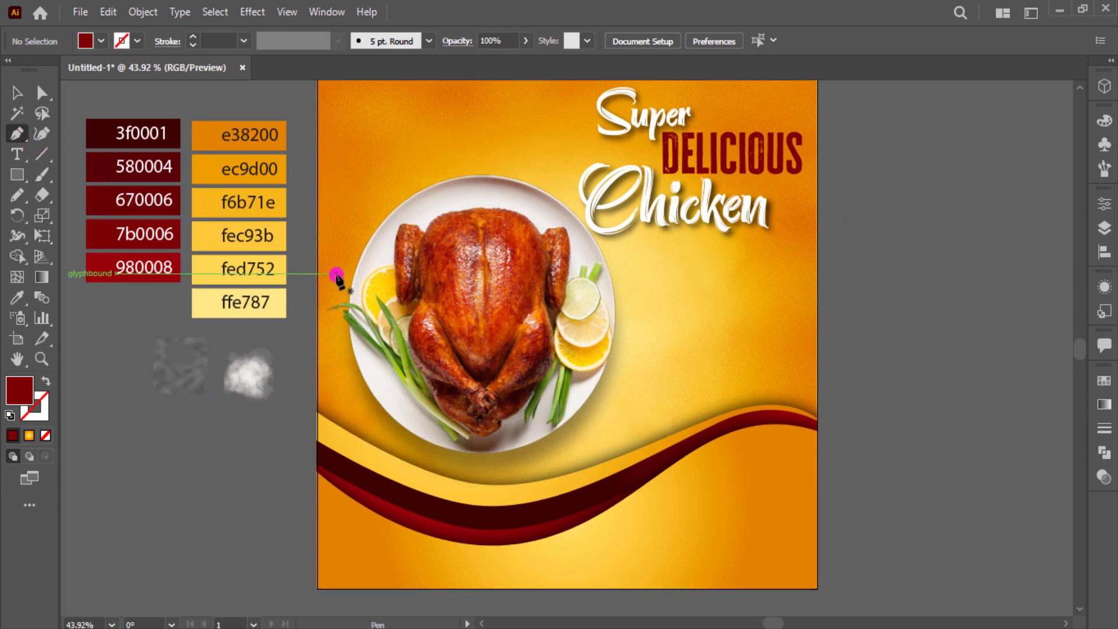
key("v")
left_click(437, 291)
key("ctrl+shift+a")
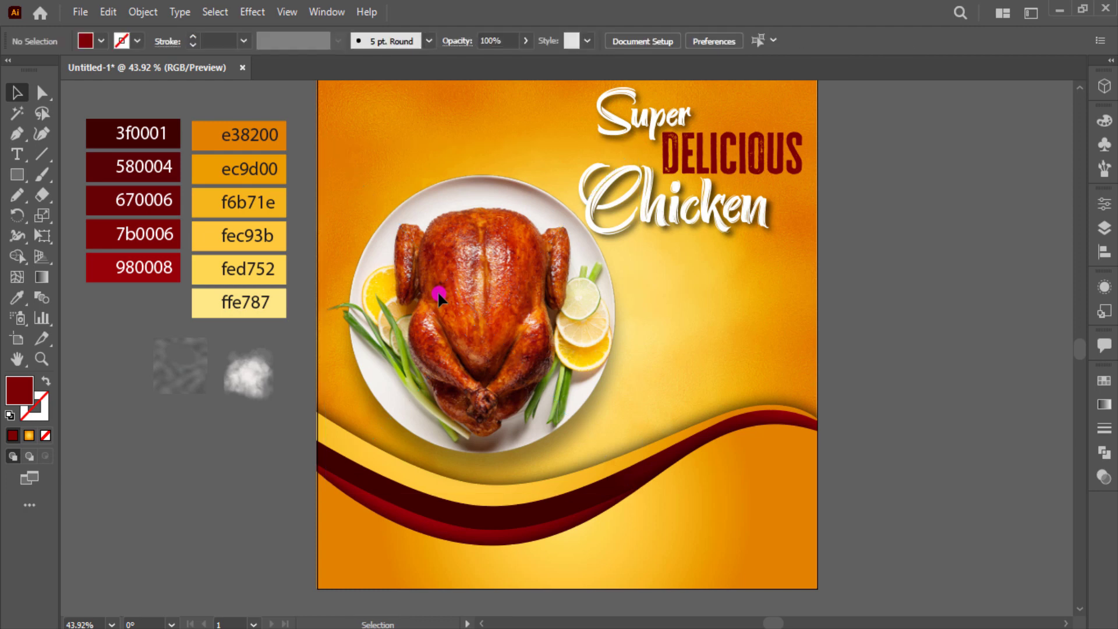
scroll(439, 295, "up", 3)
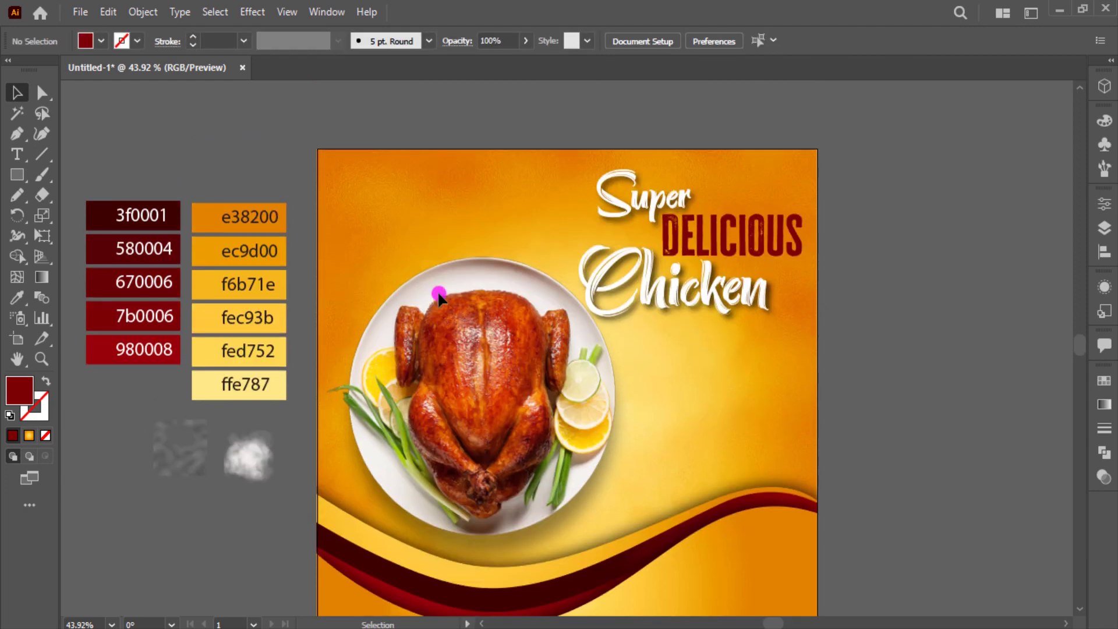
left_click(342, 371)
left_click_drag(526, 263, 552, 269)
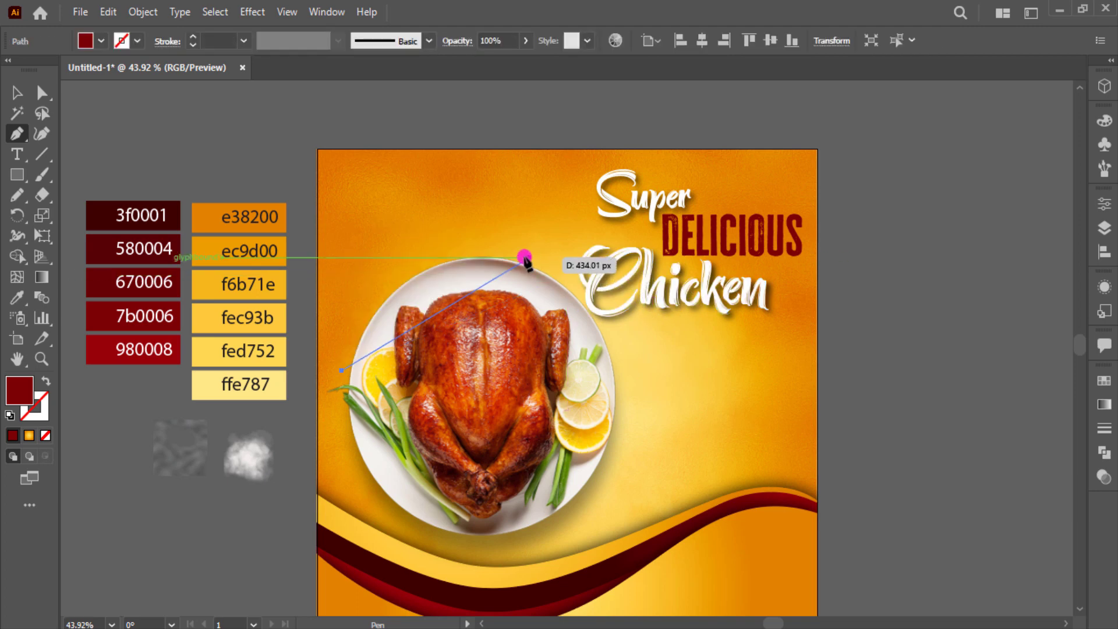
left_click_drag(613, 296, 687, 290)
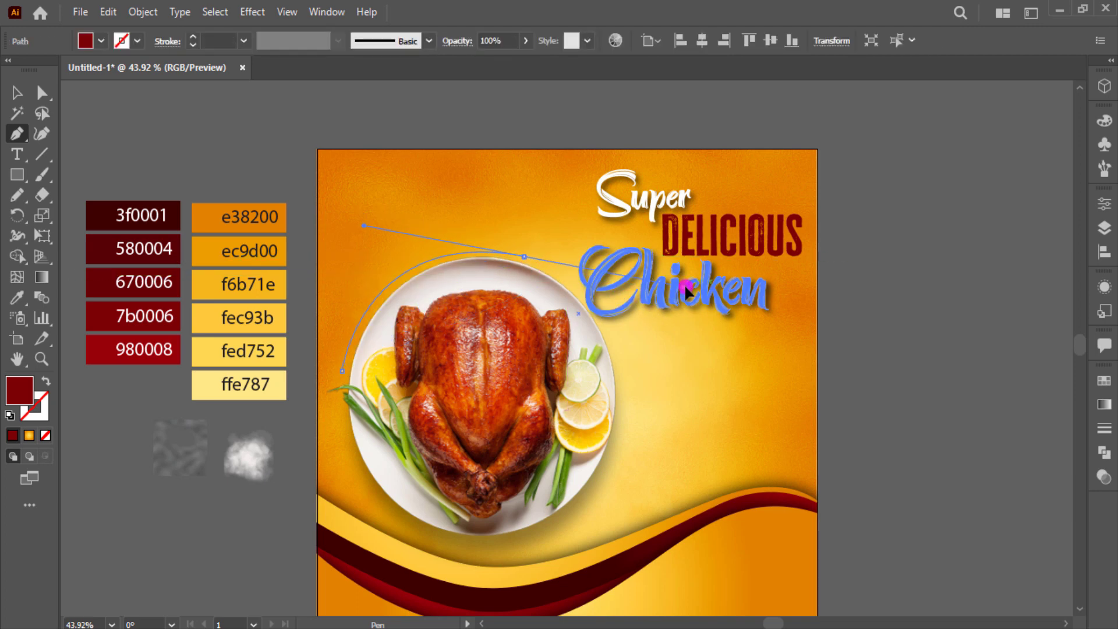
key("shift+x")
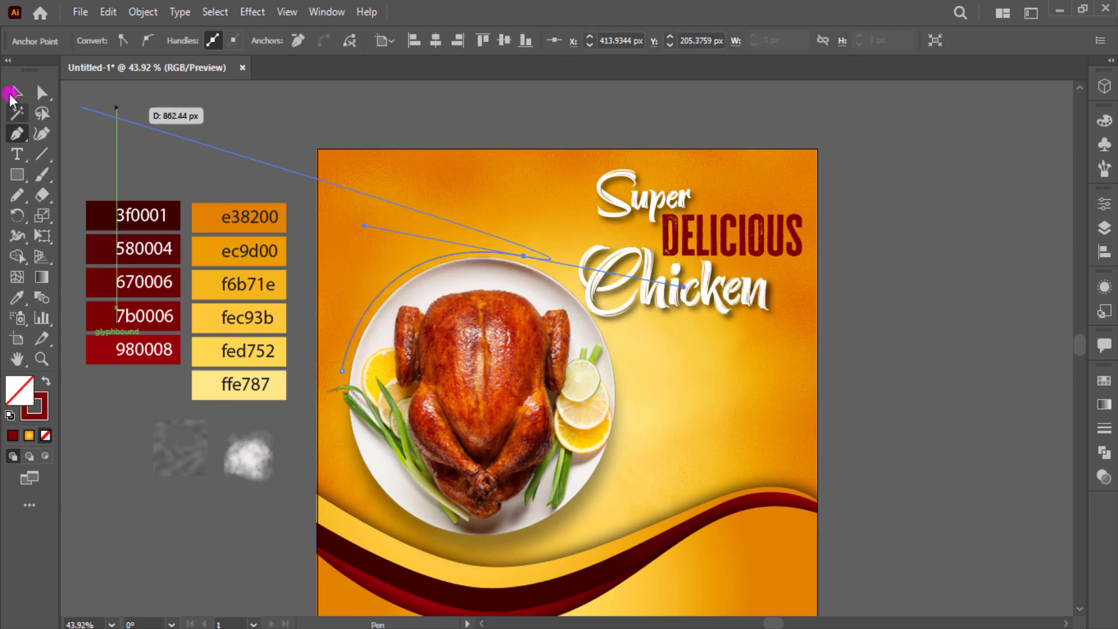
left_click(14, 92)
left_click(17, 155)
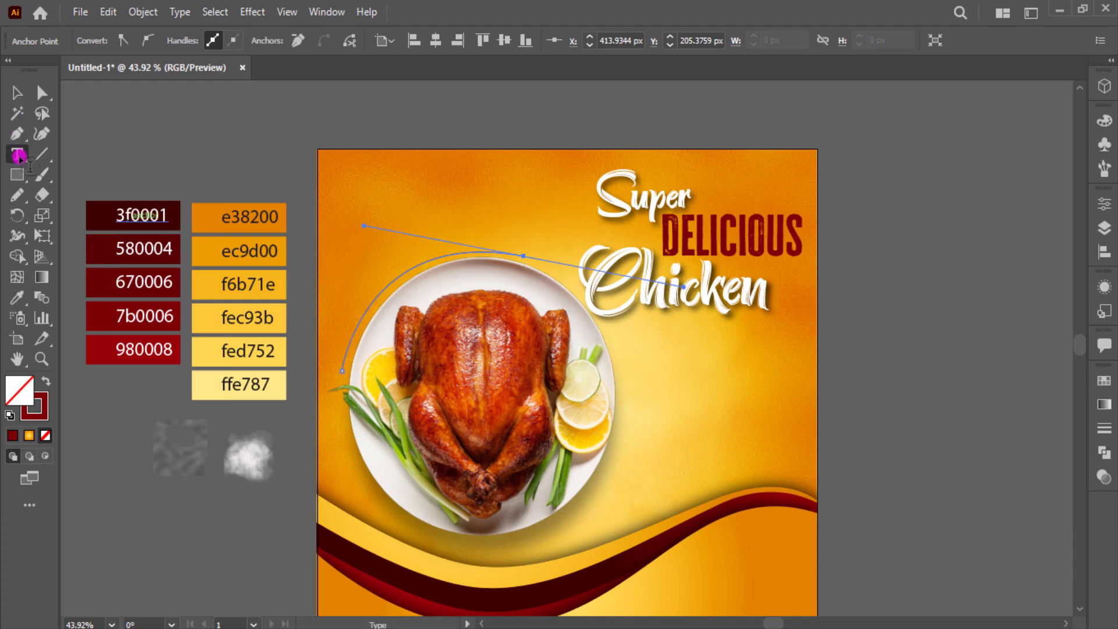
Type 'Hurry Up Limited Offer' along the curved path around the plate, set in Badcats Regular
left_click(343, 353)
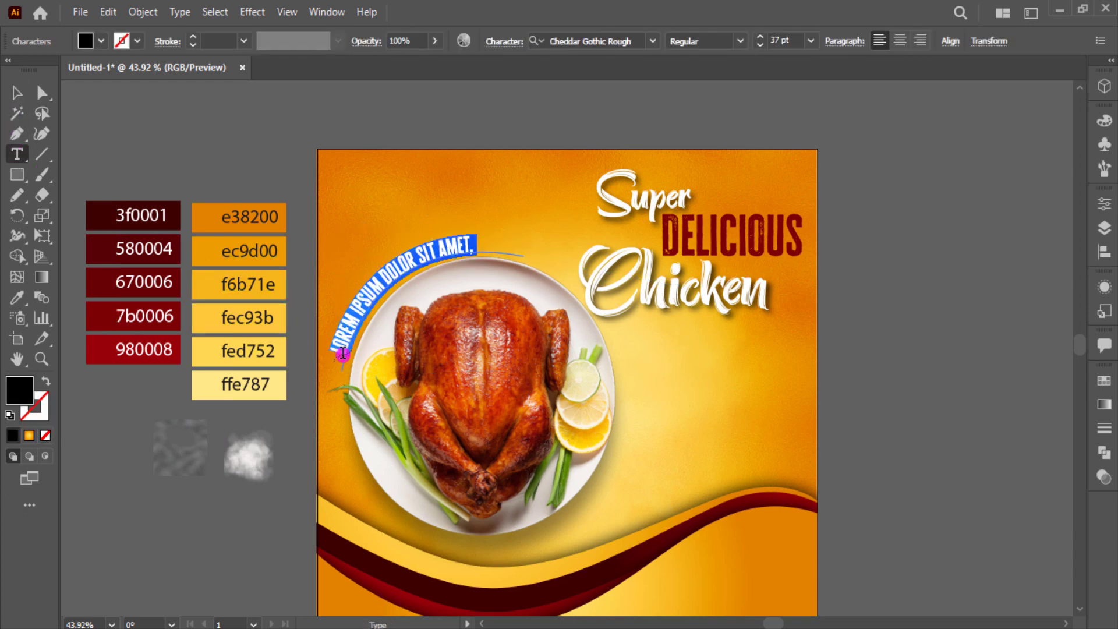
type("W")
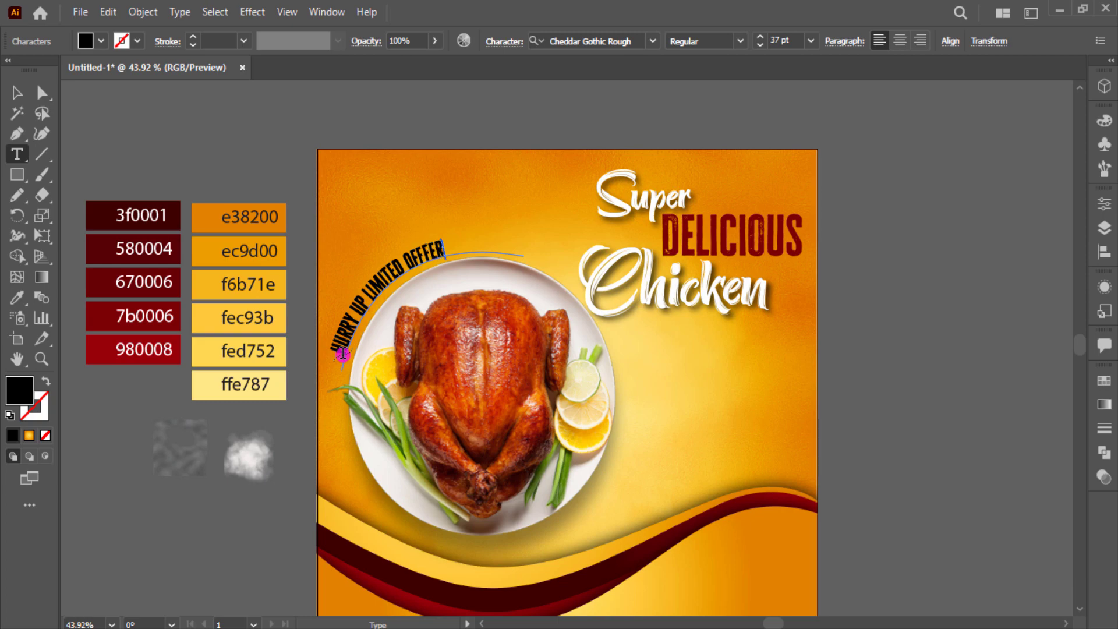
left_click(17, 92)
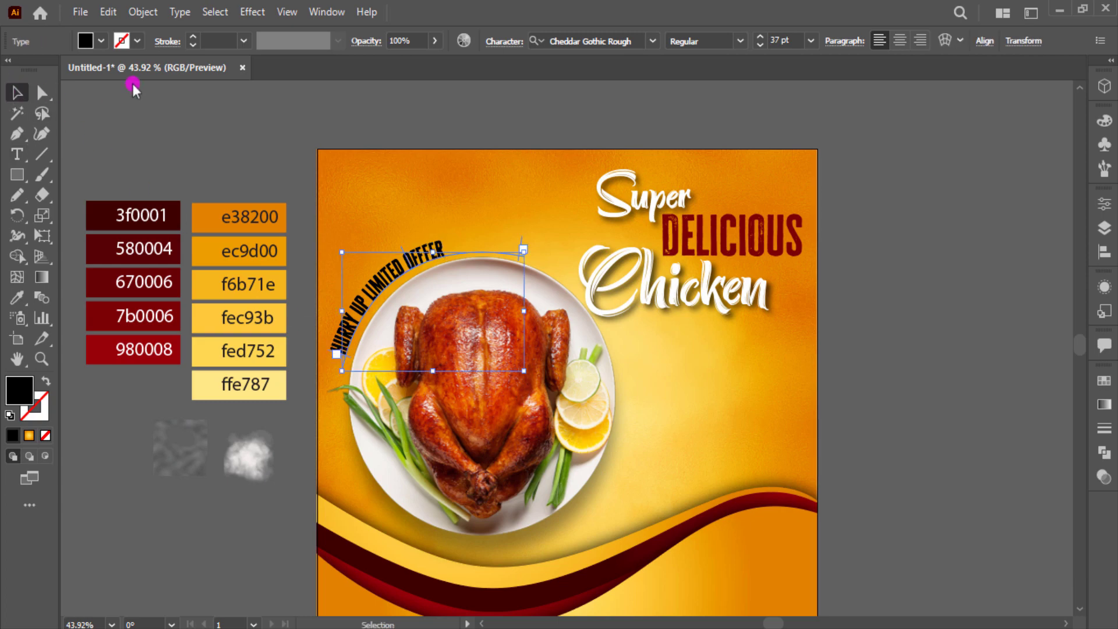
left_click(653, 41)
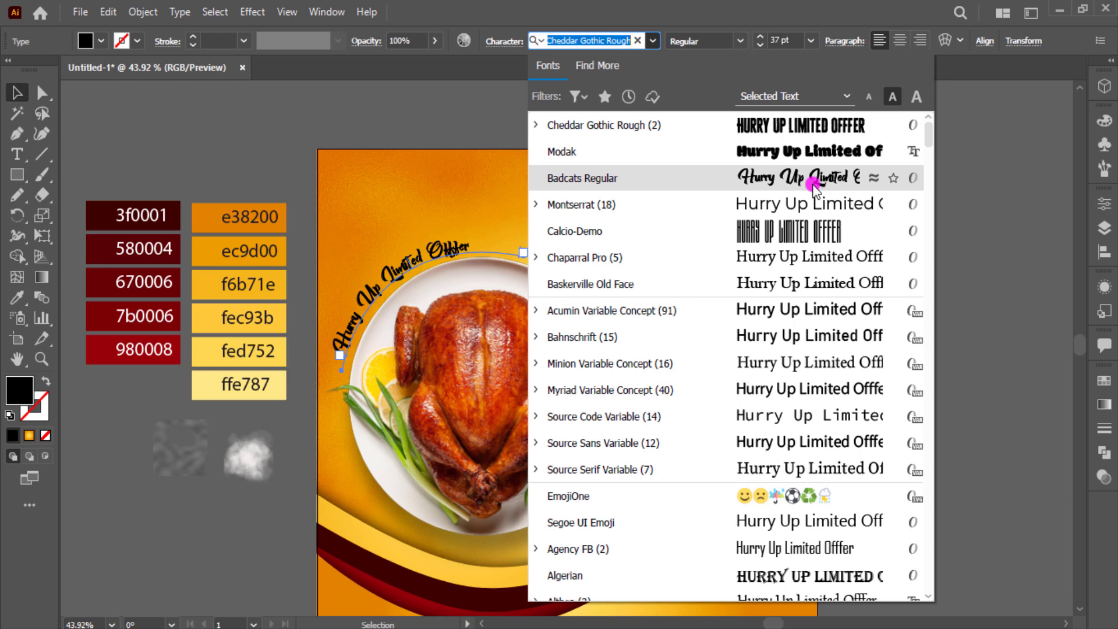
left_click(814, 186)
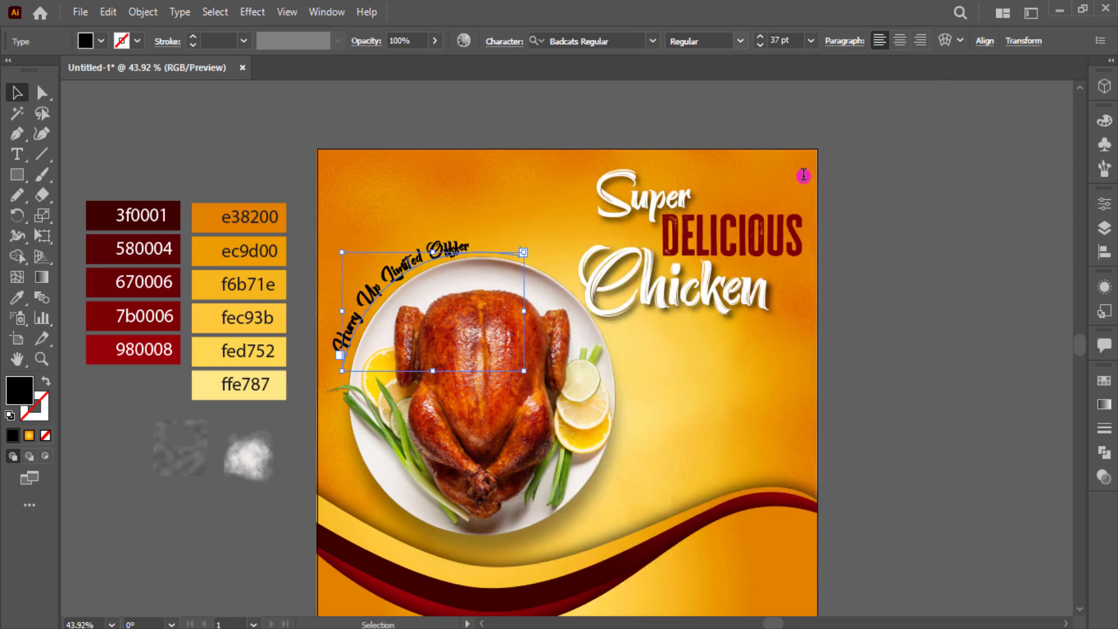
Preview other script fonts on the curved text by stepping through the font list
left_click(651, 42)
key("Down")
key("Down")
key("Down")
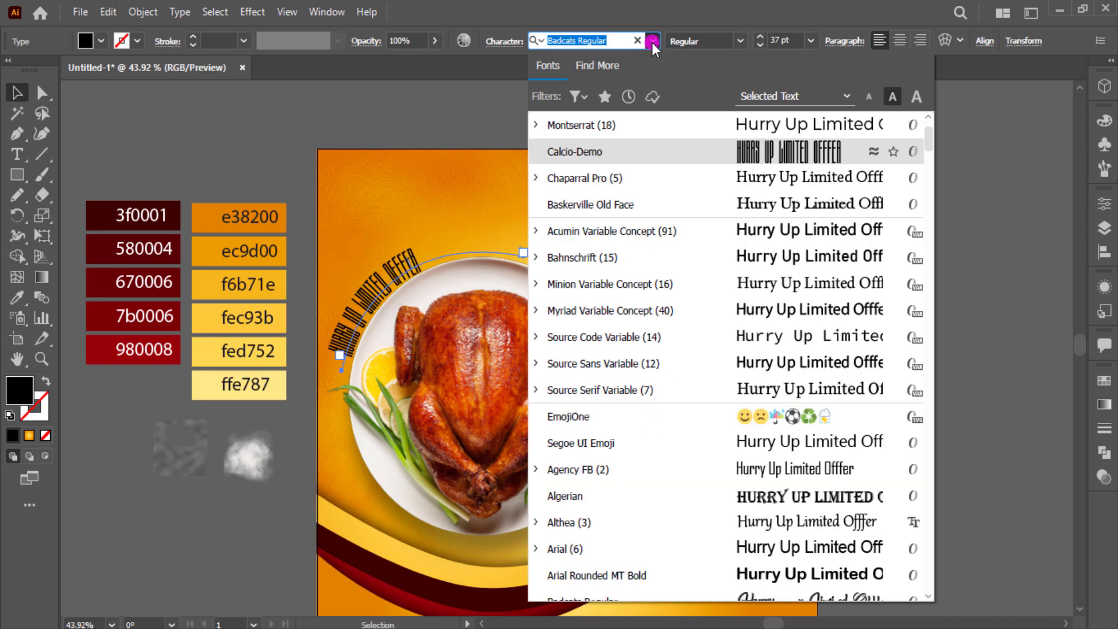
key("Down")
key("Down")
key("Down")
key("Down")
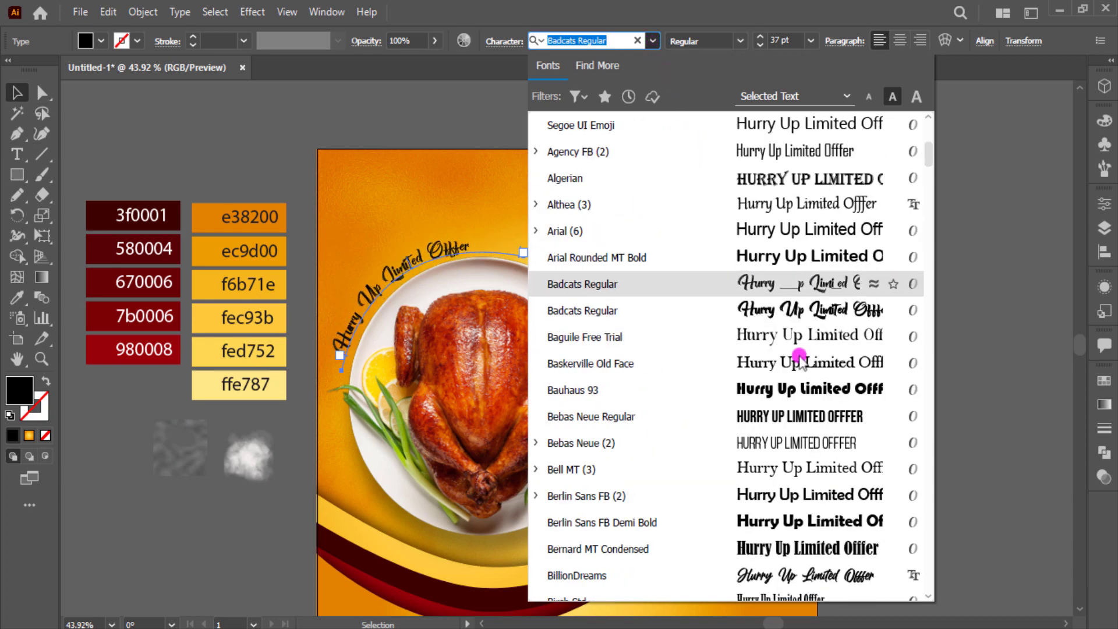
scroll(834, 431, "down", 2)
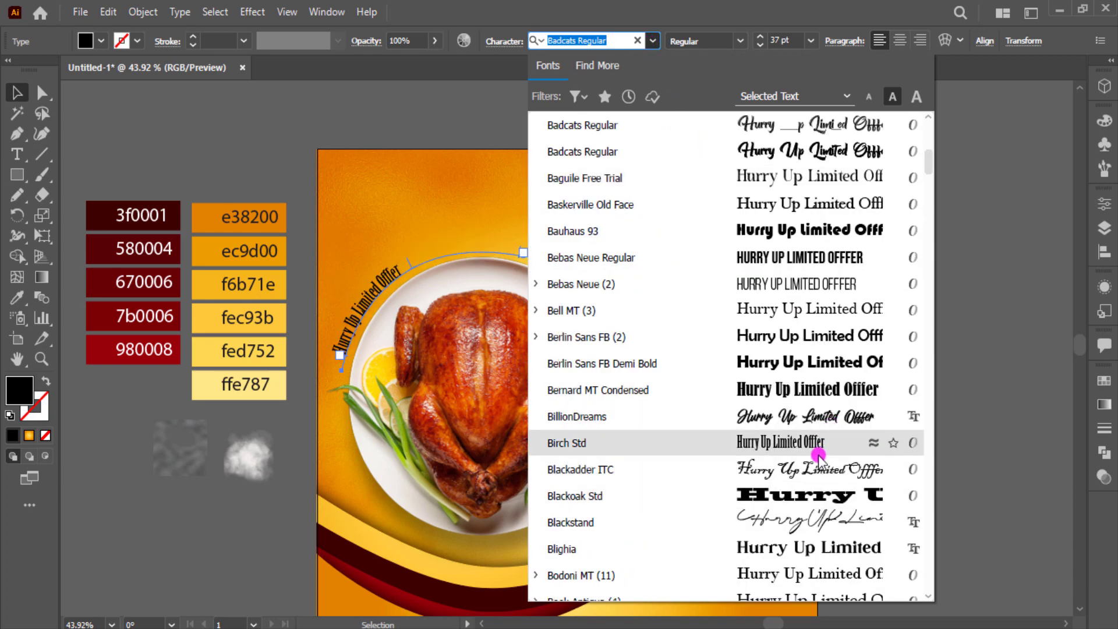
Set the curved Hurry Up Limited Offer text to BillionDreams at 45 pt
left_click(829, 416)
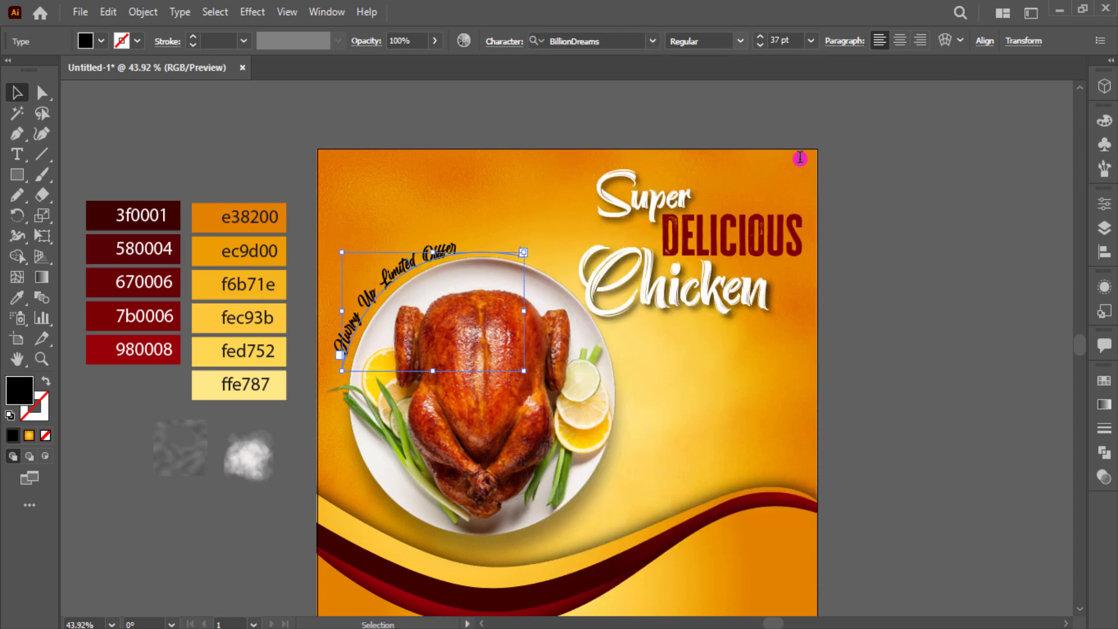
scroll(783, 40, "up", 2)
scroll(777, 39, "up", 2)
scroll(773, 38, "up", 2)
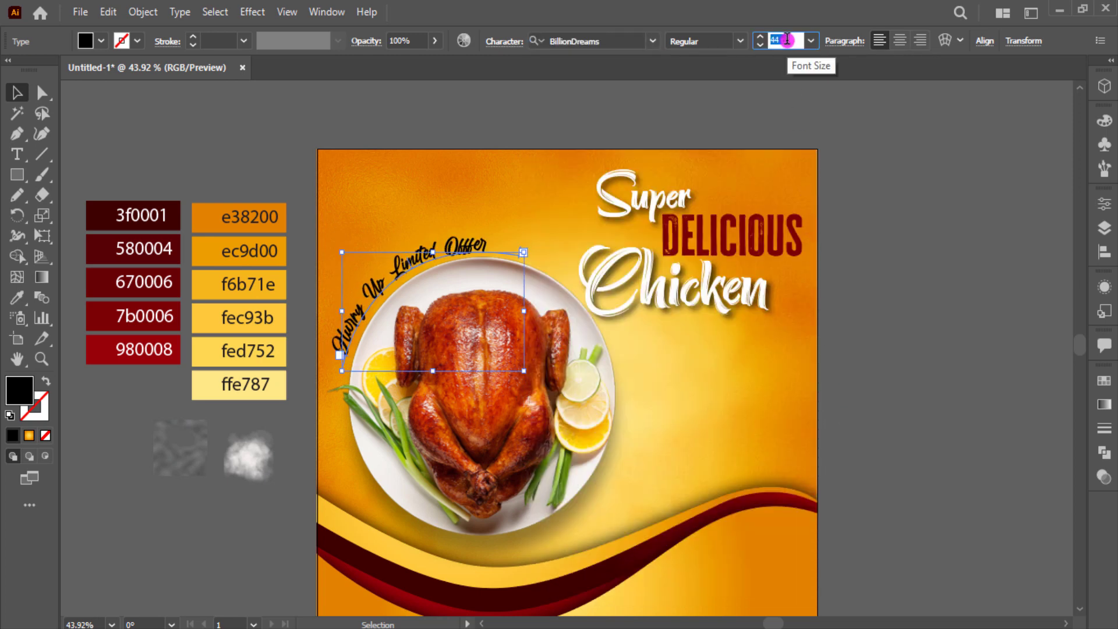
scroll(769, 40, "up", 2)
Colour the curved offer text 980008 red by sampling the swatch, then deselect
left_click(101, 42)
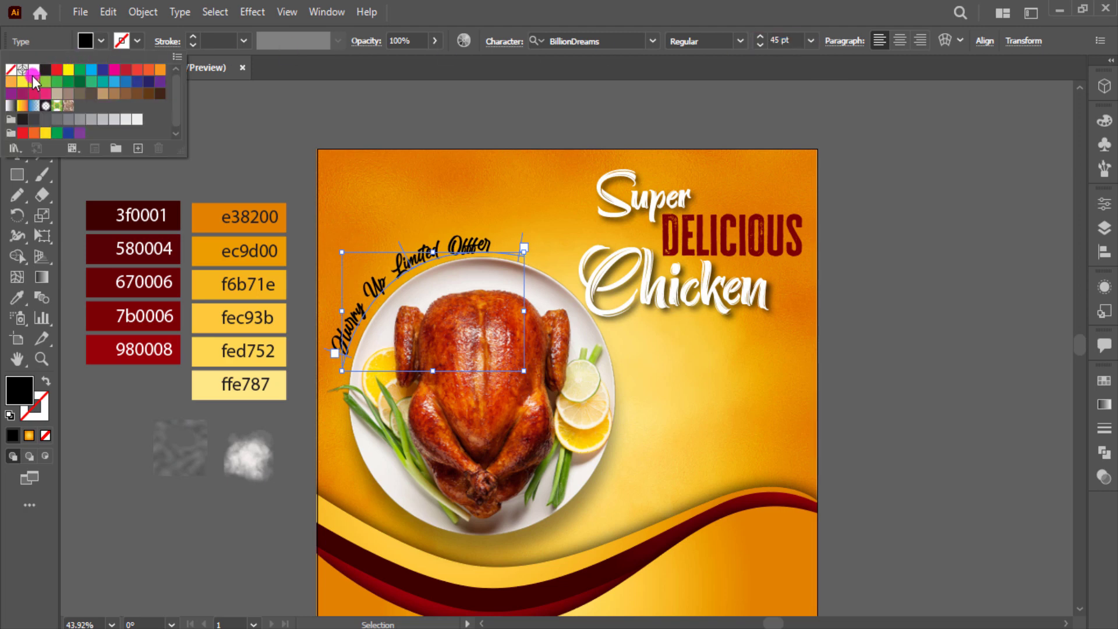
left_click(475, 112)
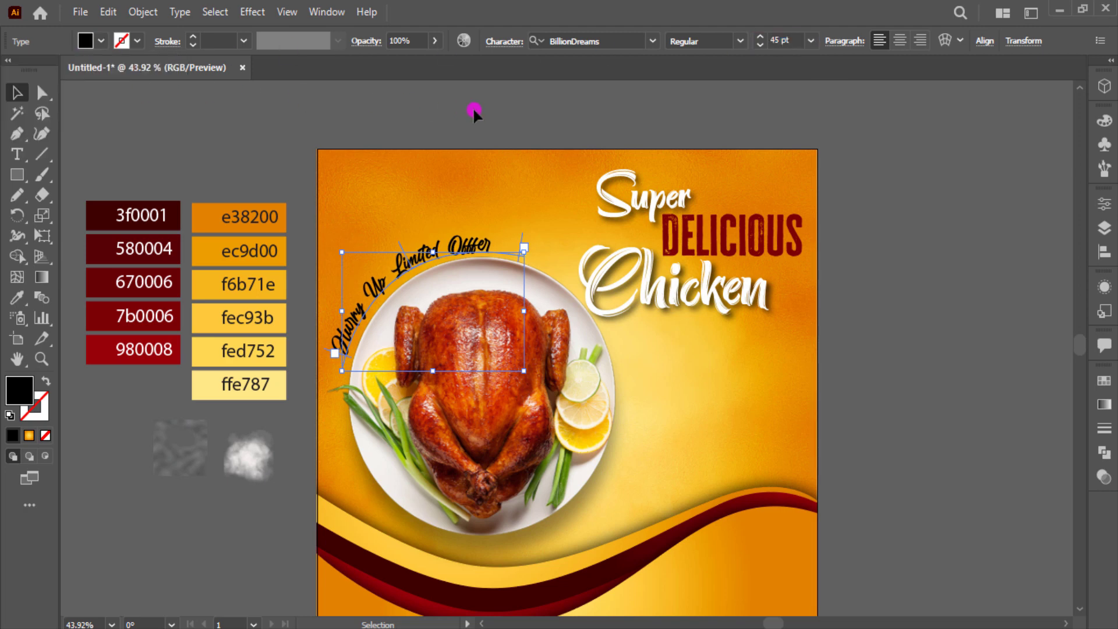
left_click(102, 42)
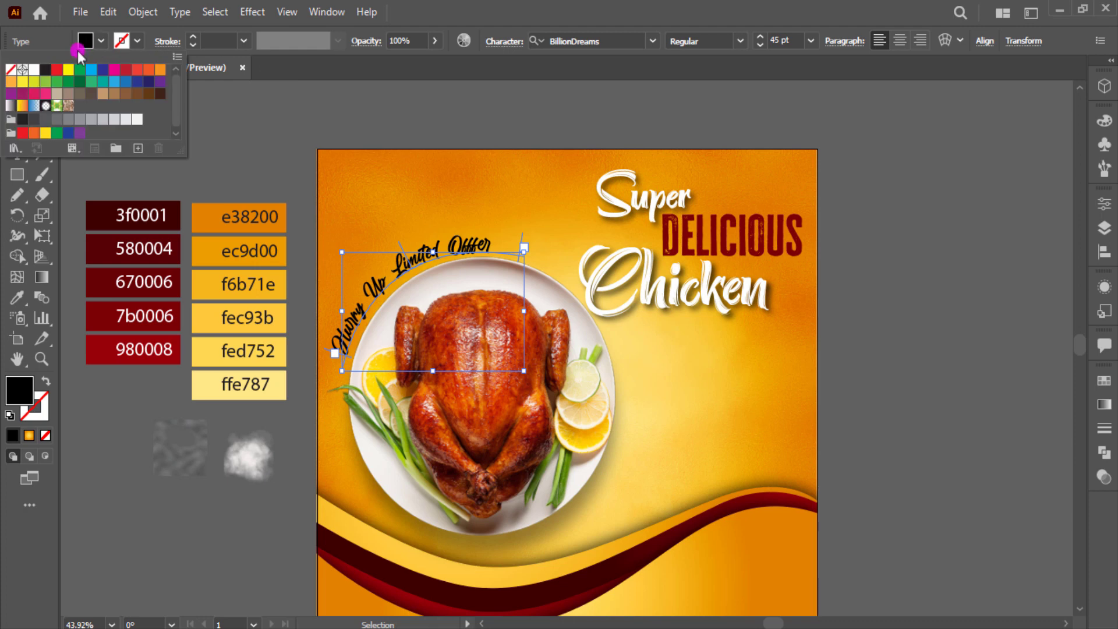
left_click(35, 69)
left_click(474, 129)
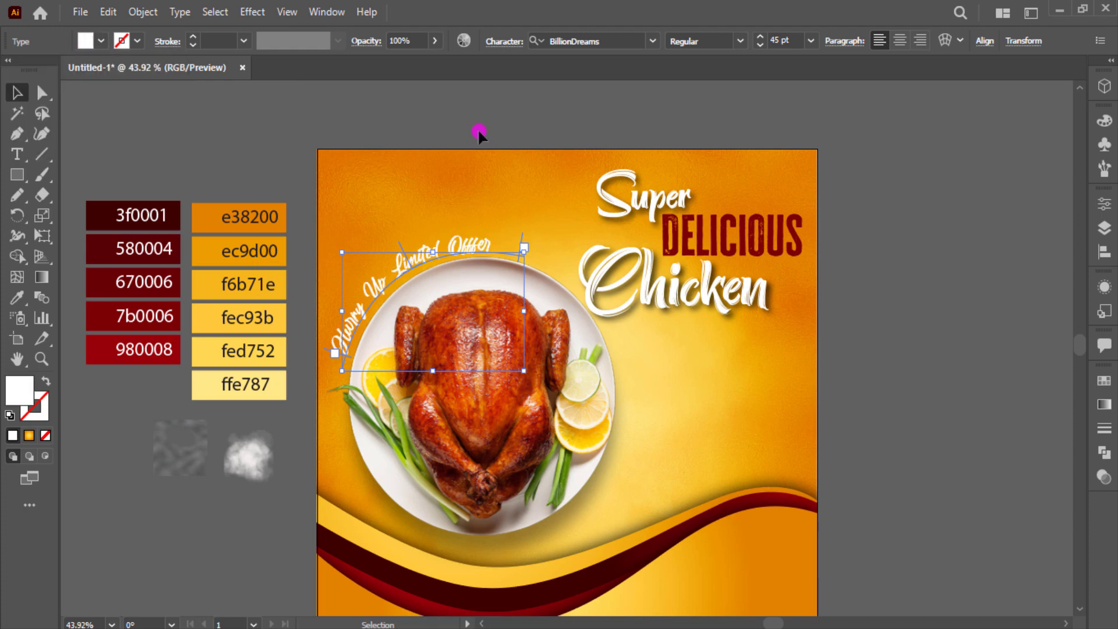
key("i")
left_click(111, 348)
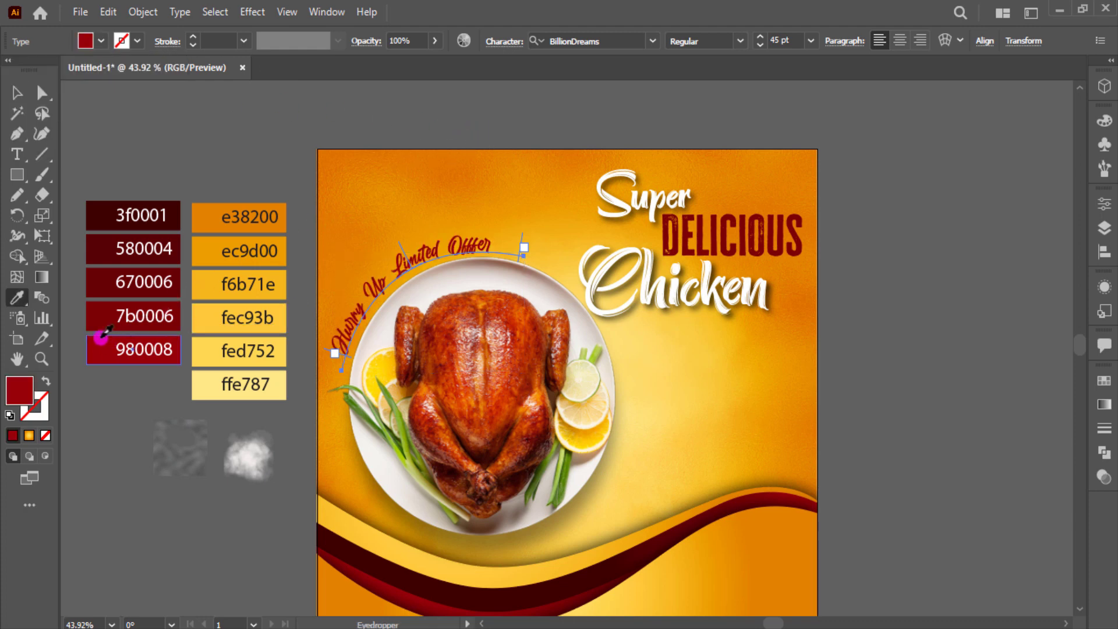
left_click(17, 92)
left_click(436, 99)
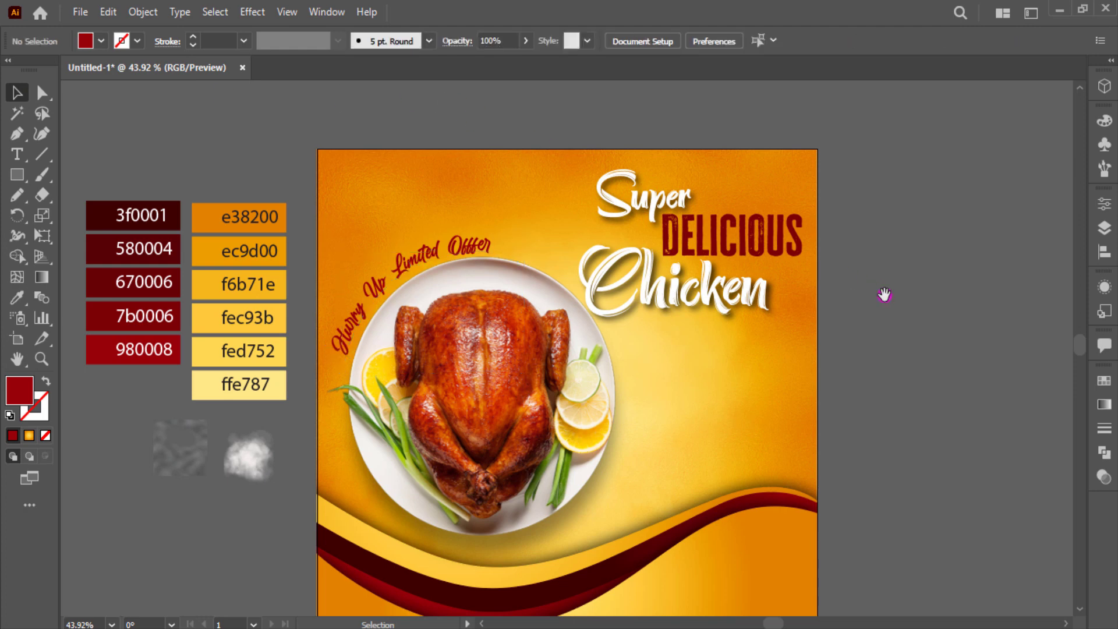
left_click_drag(884, 295, 827, 279)
left_click_drag(26, 174, 78, 175)
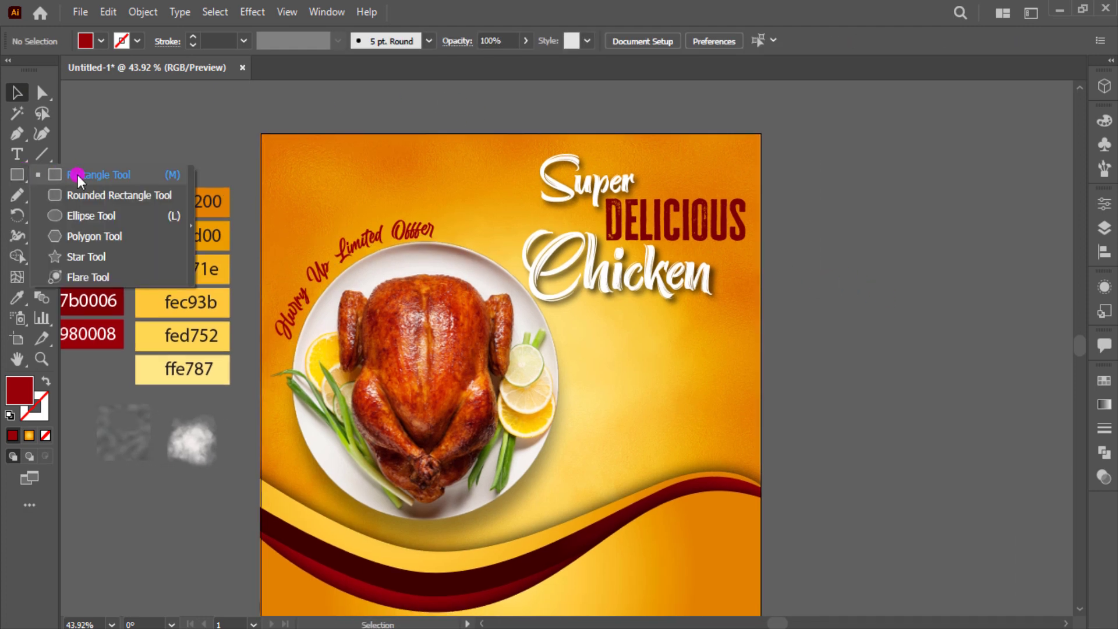
Add a LOGO text object beside the poster in the Montserrat font
left_click(17, 154)
left_click(883, 278)
type("K")
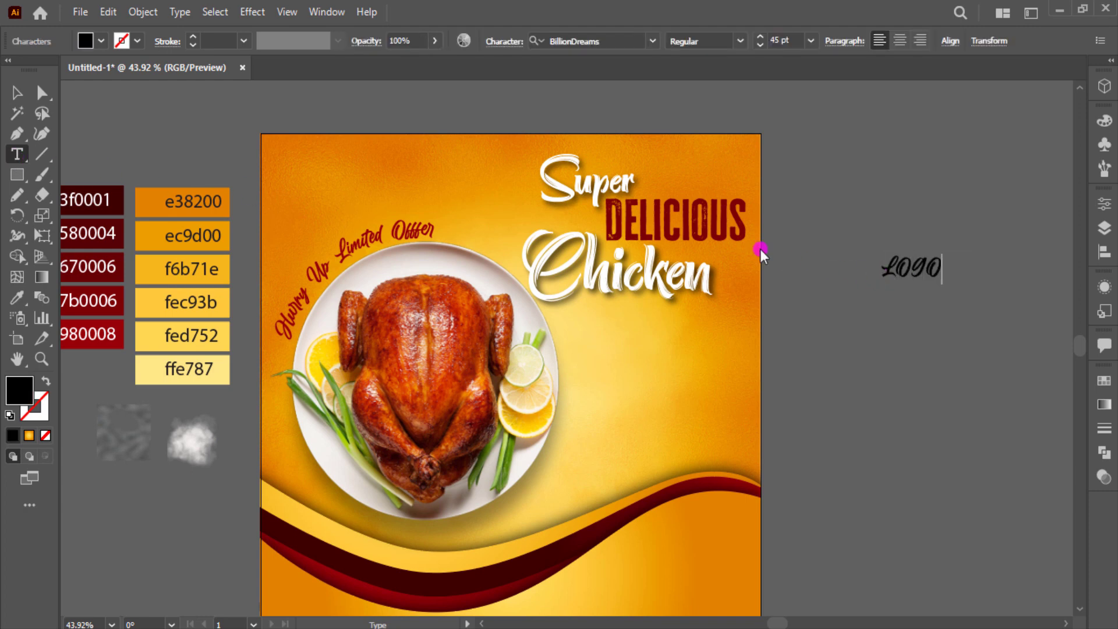
left_click(30, 92)
left_click(603, 42)
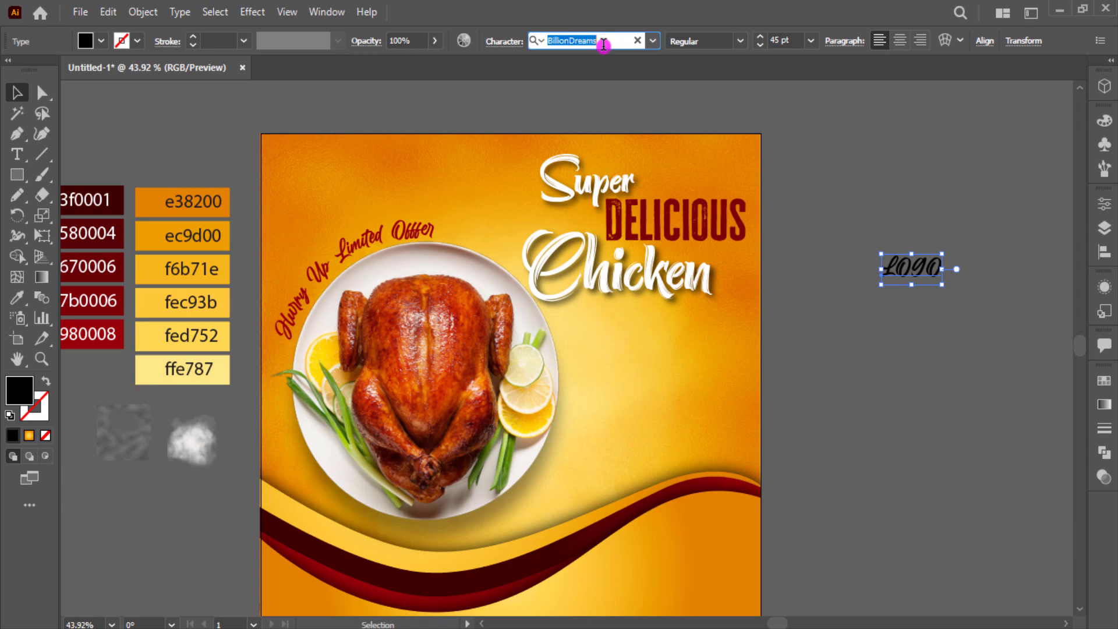
type("mon")
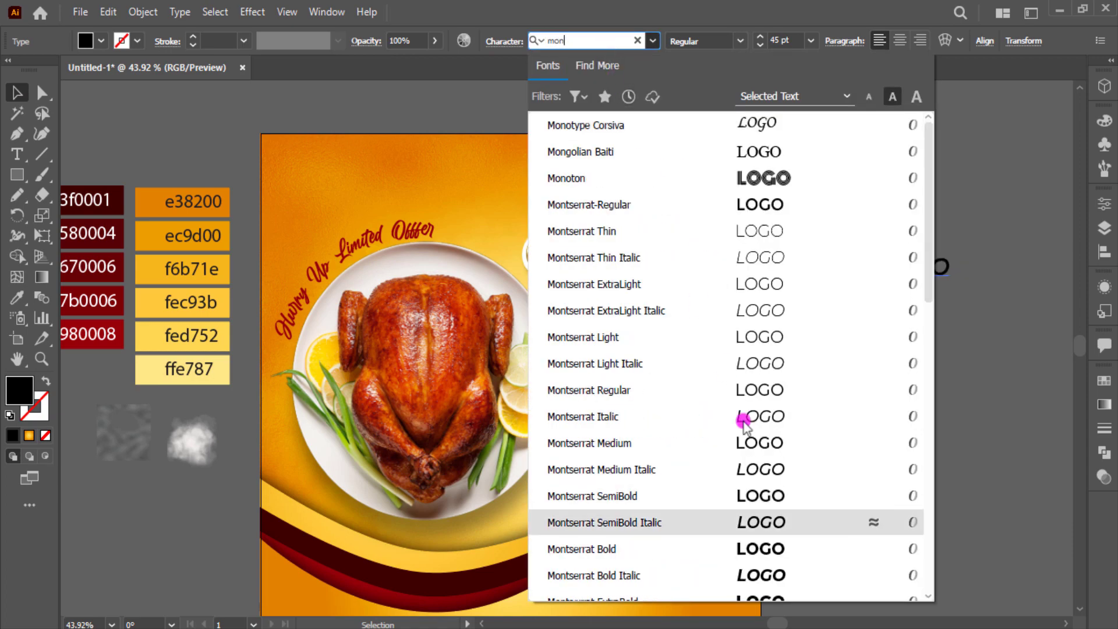
scroll(796, 559, "down", 1)
left_click(796, 564)
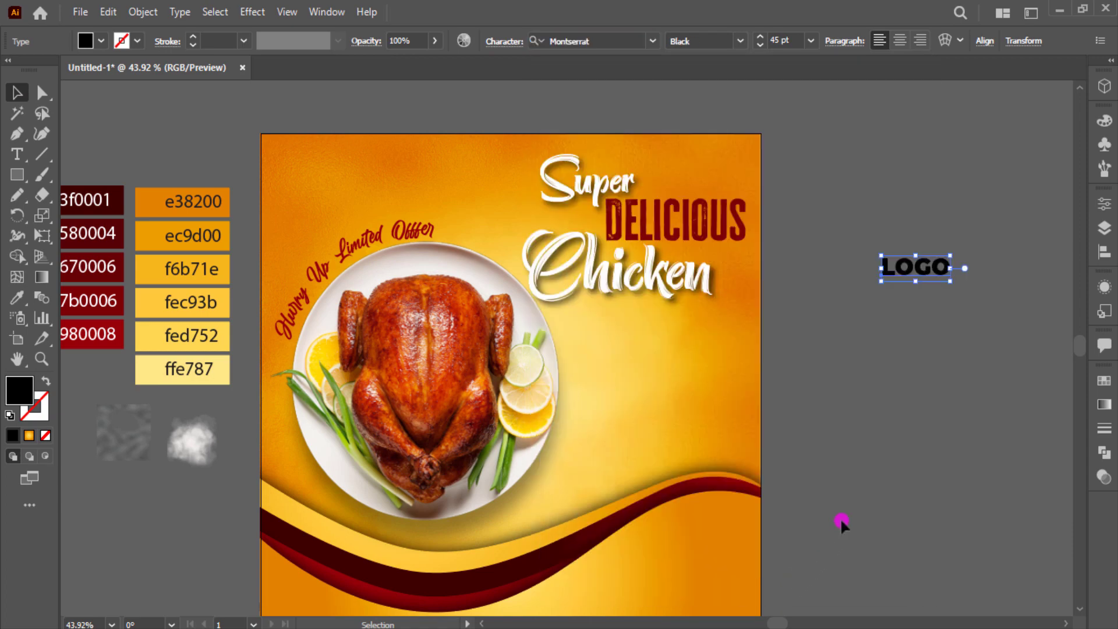
Change the LOGO text weight to Montserrat ExtraBold
left_click(950, 344)
left_click(940, 278)
left_click(740, 41)
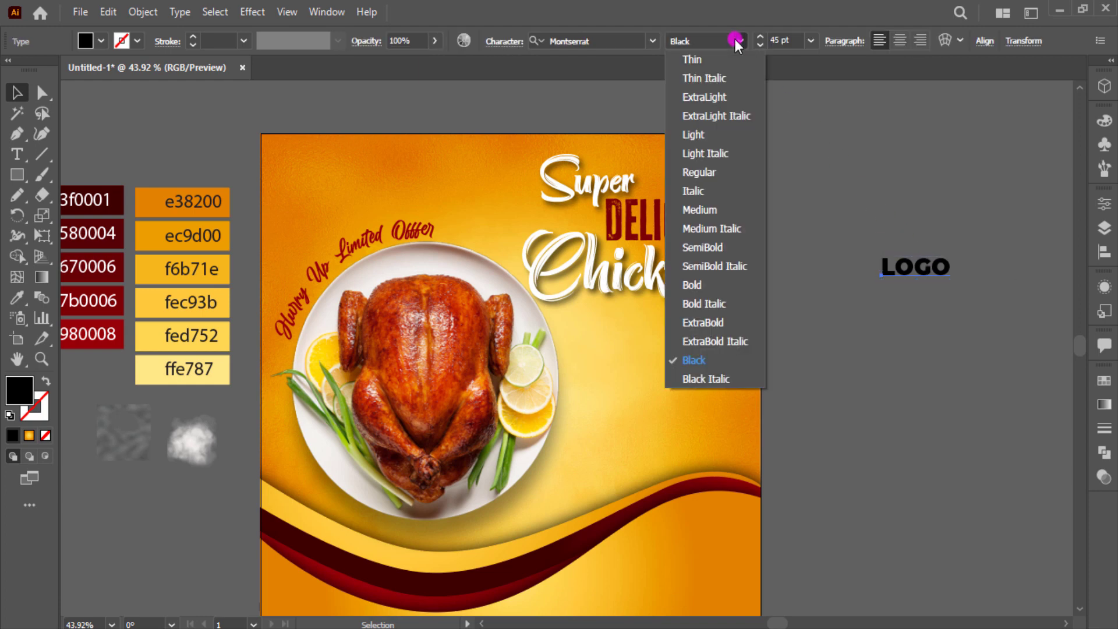
left_click(721, 285)
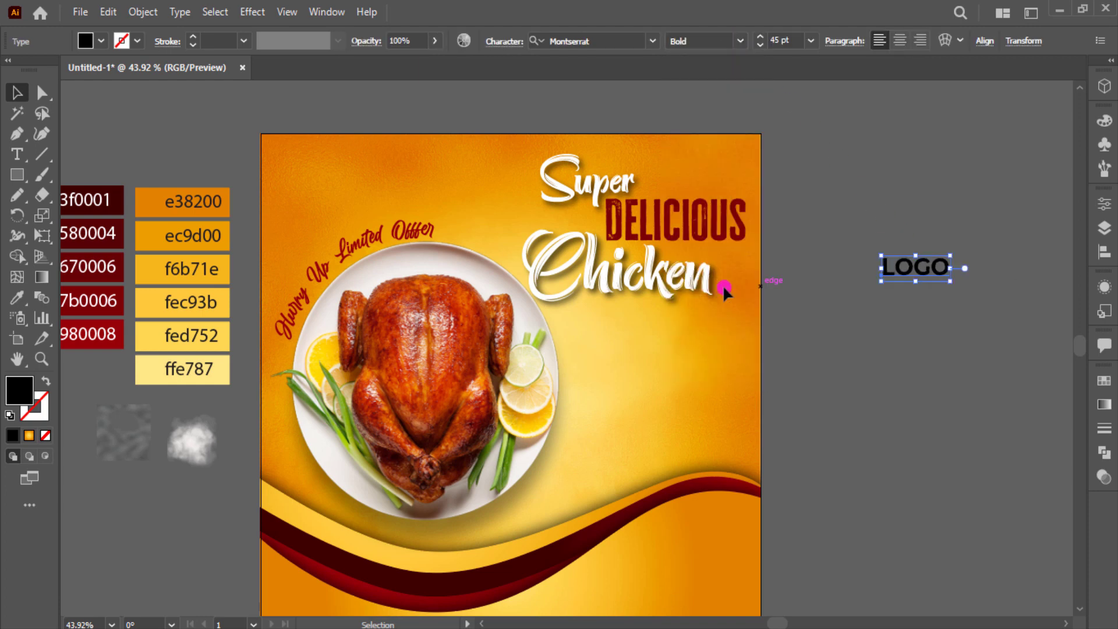
left_click(744, 41)
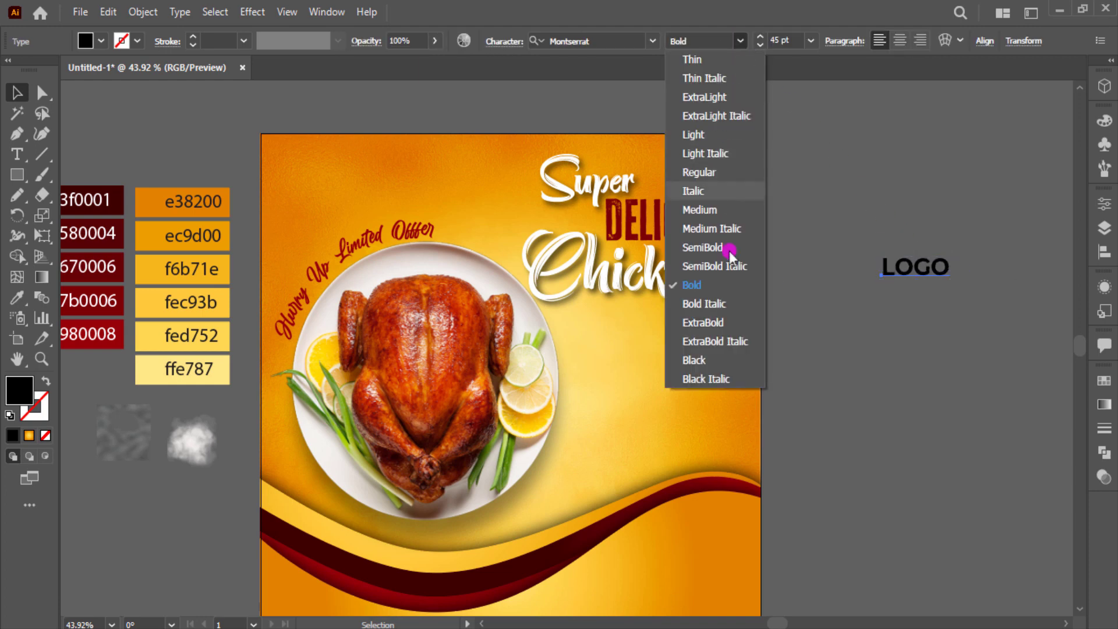
left_click(724, 322)
Duplicate LOGO beneath itself, reword it to HERE and widen it to match
left_click(826, 307)
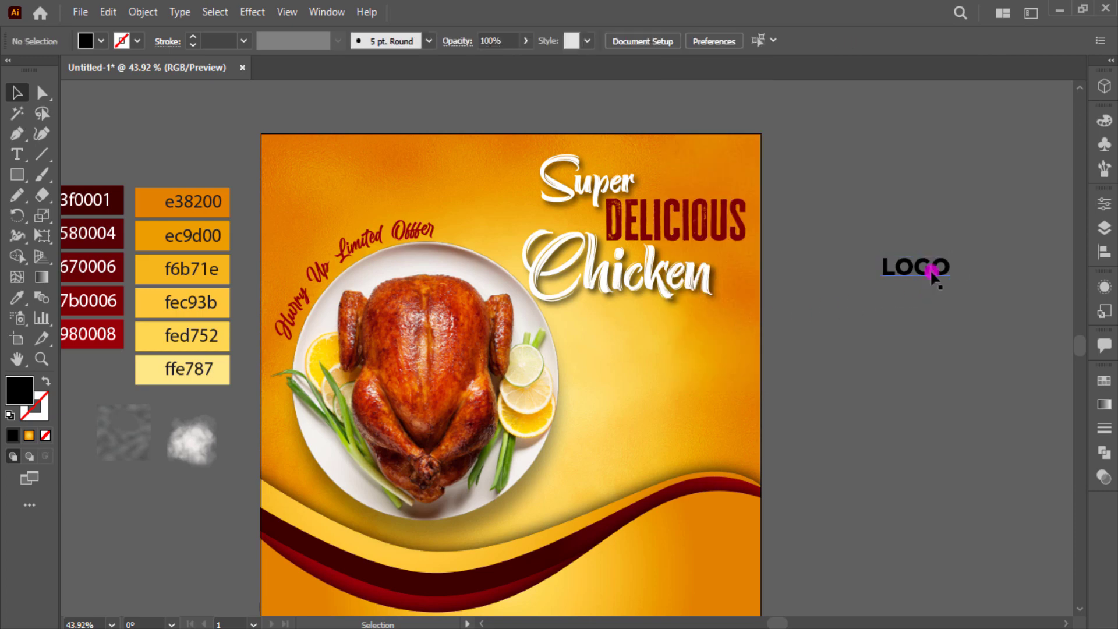
left_click_drag(931, 269, 931, 286)
scroll(931, 285, "up", 3)
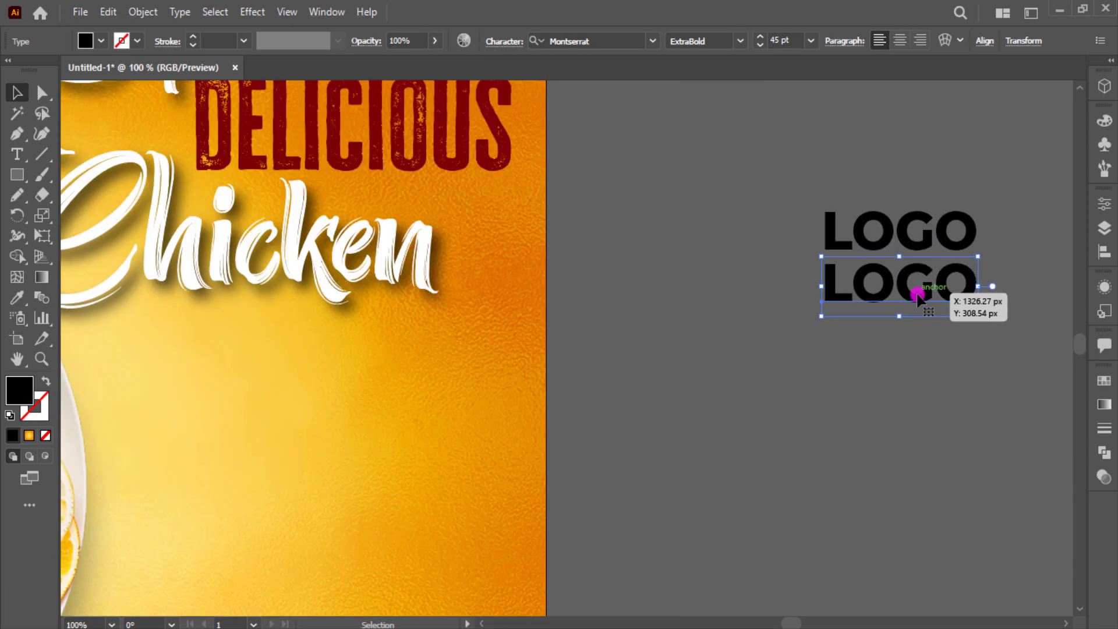
double_click(918, 294)
type("HERE")
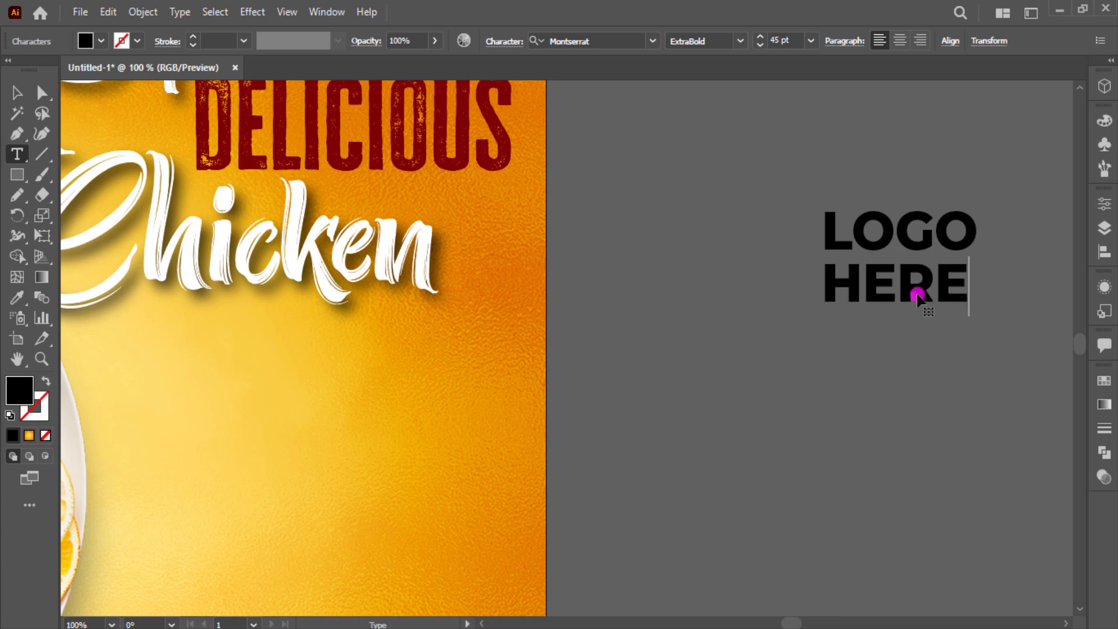
key("Escape")
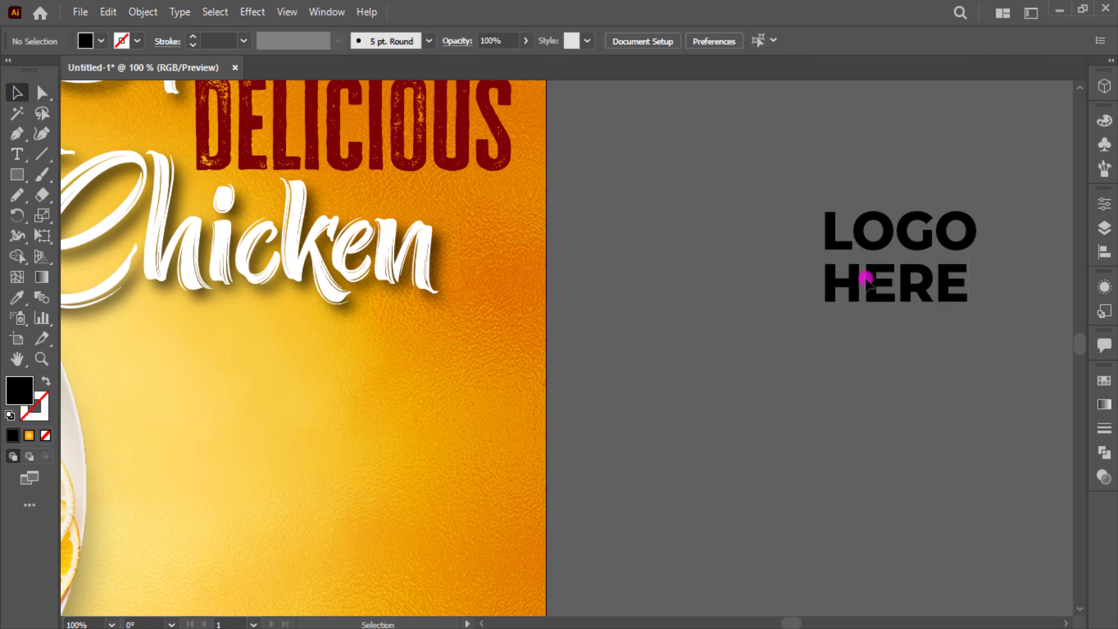
mouse_move(947, 288)
left_mouse_down()
mouse_move(978, 322)
mouse_move(951, 328)
left_mouse_up()
scroll(978, 322, "down", 1)
scroll(979, 323, "down", 2)
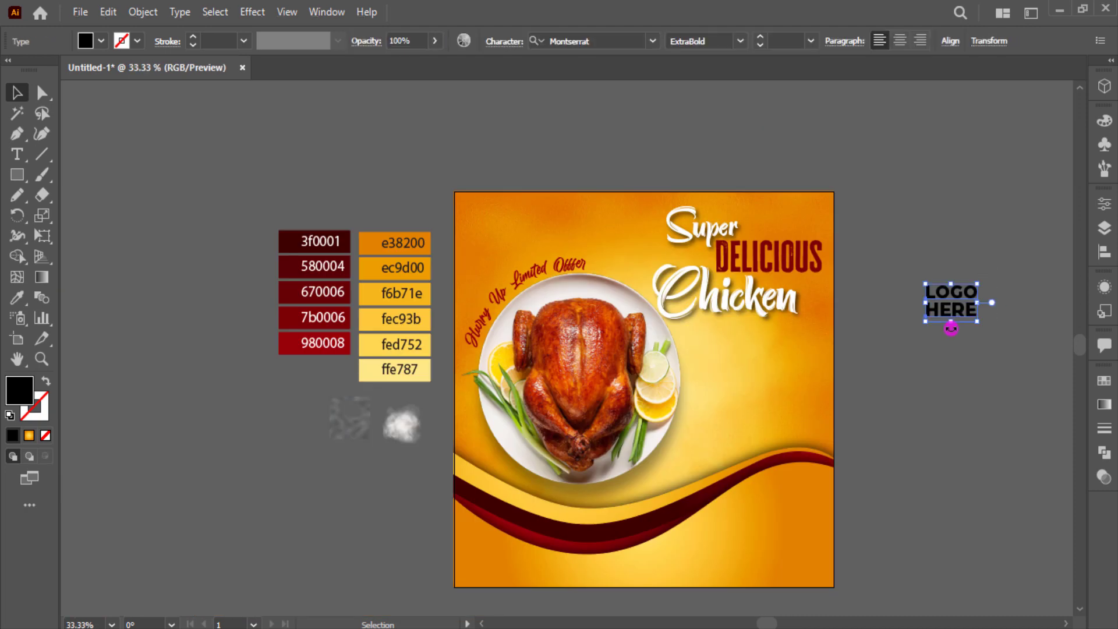
Shrink LOGO HERE and move it to the poster's top-left corner
key("i")
left_click(291, 342)
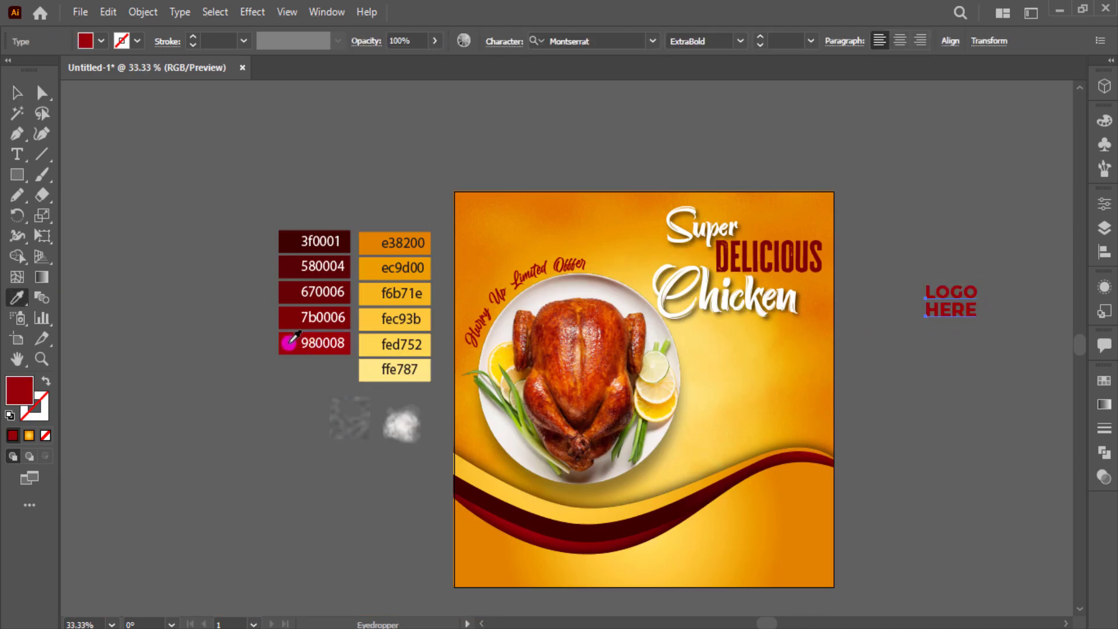
key("v")
left_click_drag(980, 319, 482, 221)
left_click(981, 327)
left_click(952, 309)
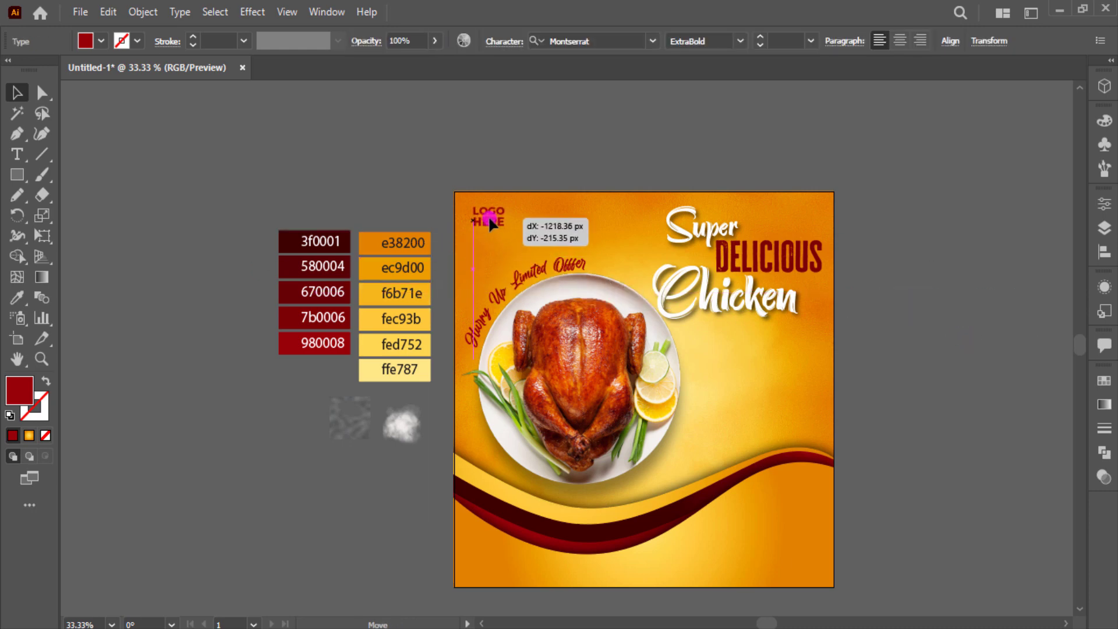
left_click_drag(482, 221, 488, 217)
Recolour LOGO HERE in the dark 3f0001 maroon and deselect it
key("i")
left_click(291, 240)
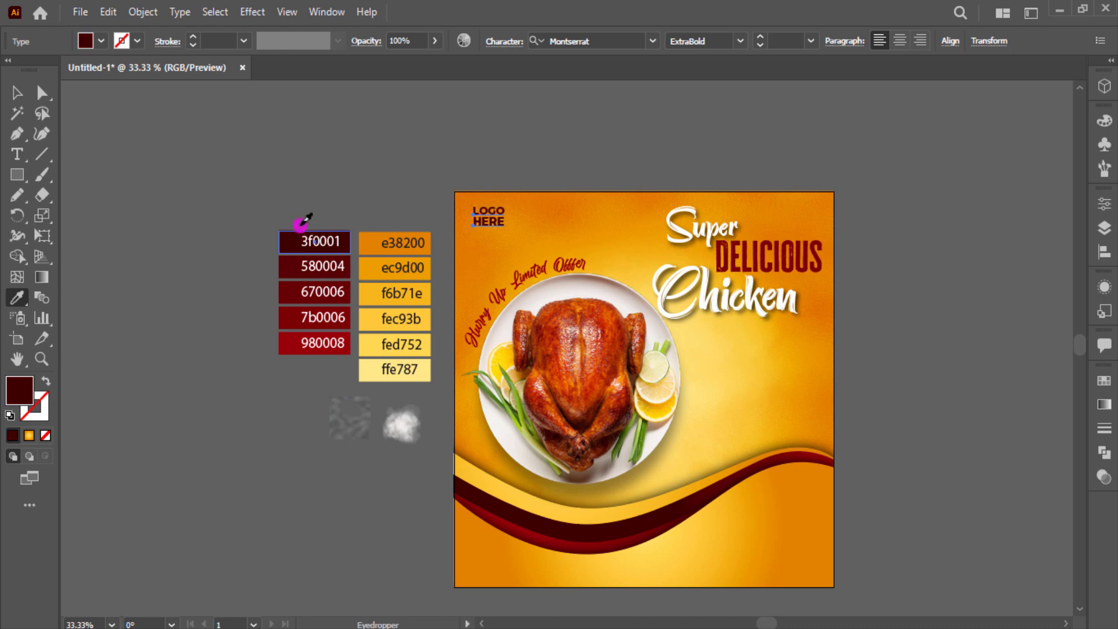
key("v")
left_click(319, 185)
scroll(319, 185, "up", 1)
scroll(337, 229, "down", 1)
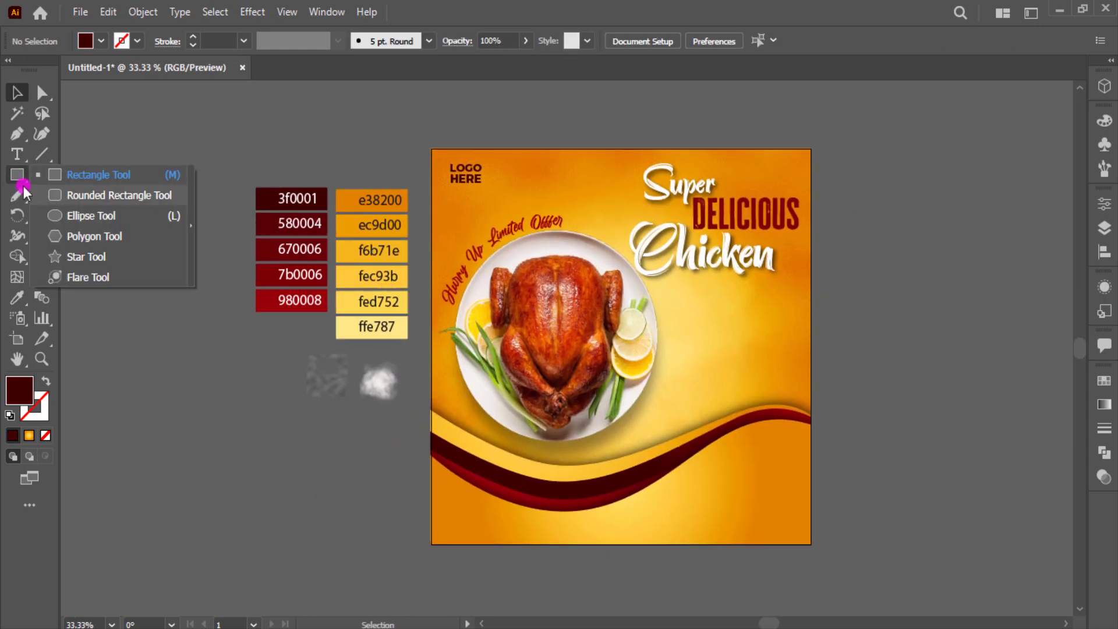
Draw overlapping maroon circles and merge them into one cloud shape
left_click_drag(13, 180, 65, 218)
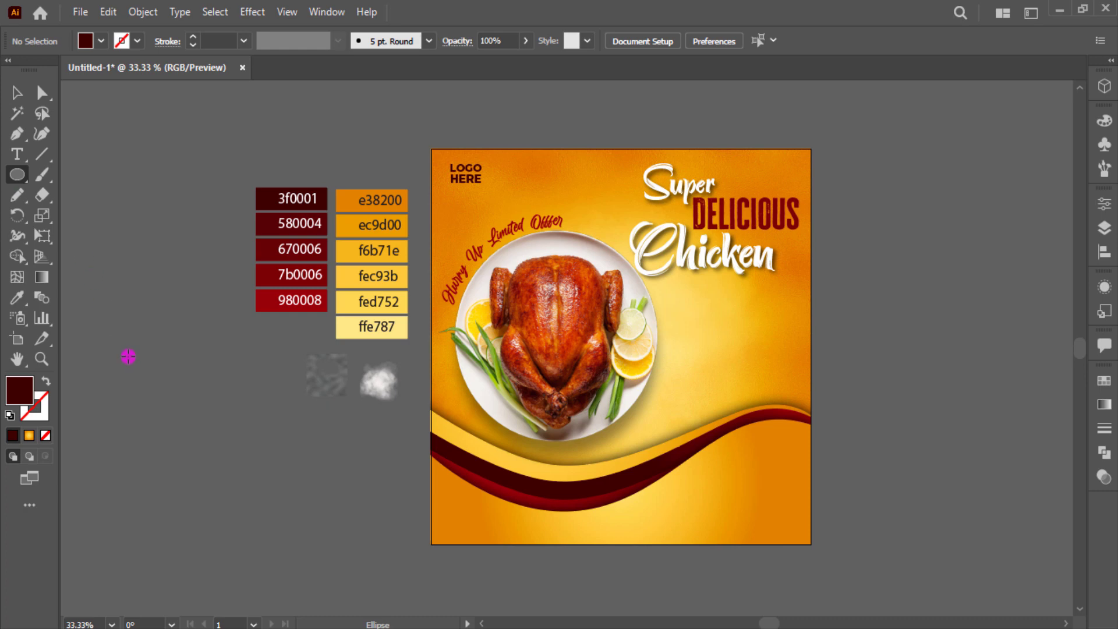
key("v")
mouse_move(166, 439)
left_mouse_down()
mouse_move(194, 467)
mouse_move(185, 430)
mouse_move(224, 441)
mouse_move(185, 471)
mouse_move(236, 475)
left_mouse_up()
left_click(203, 463)
left_click(160, 413)
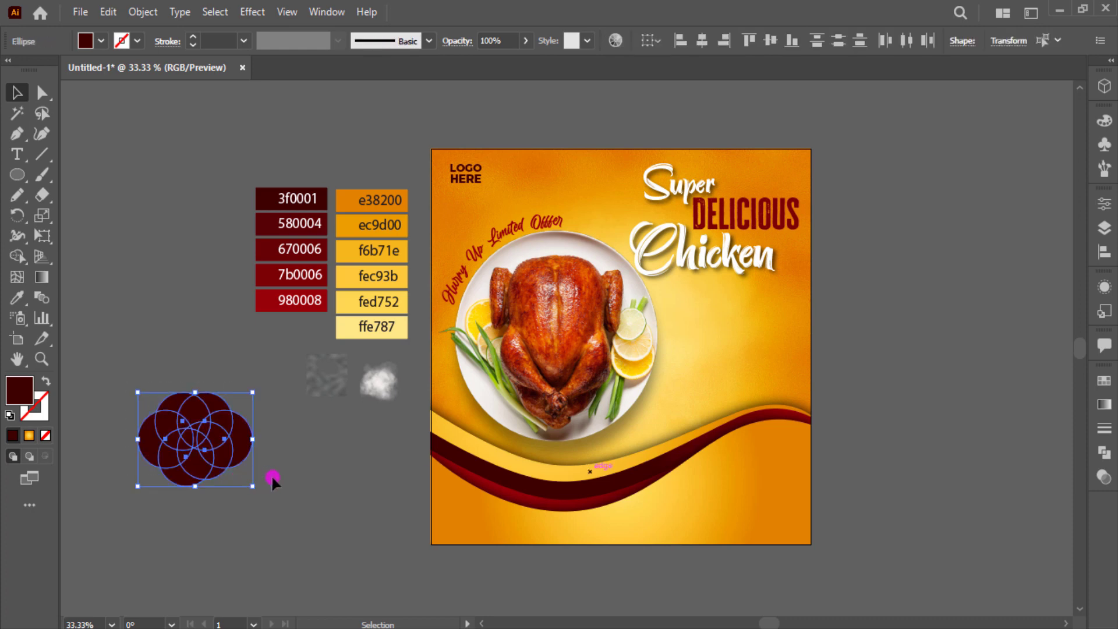
left_click(1103, 464)
left_click(914, 418)
left_click(1058, 375)
Turn the cloud into a dashed outline with a thicker stroke
key("shift+x")
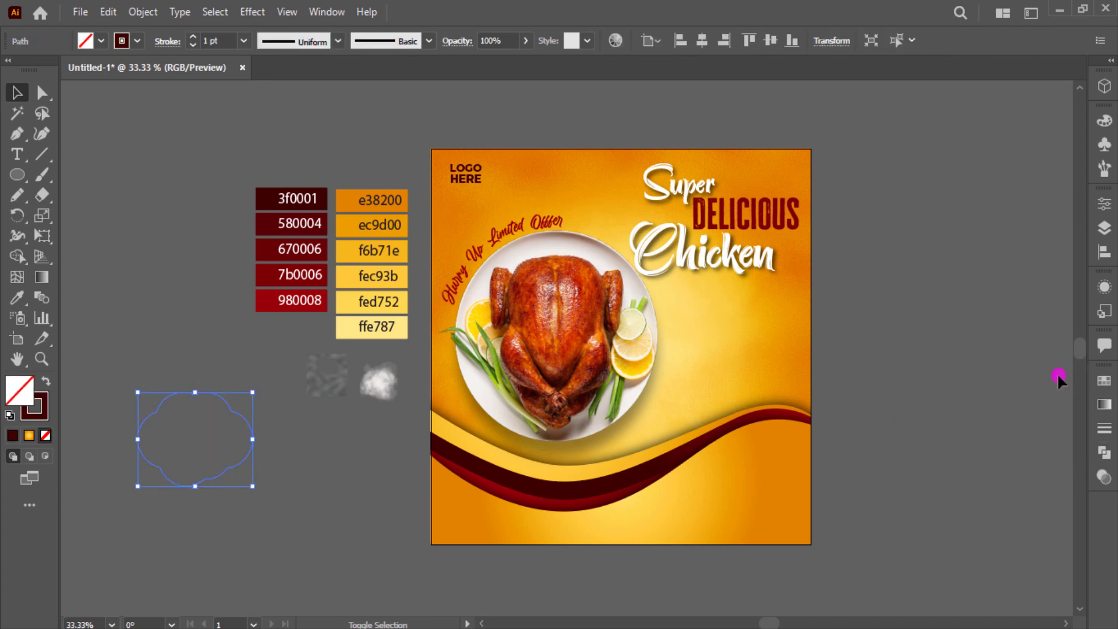
left_click(157, 43)
left_click(10, 159)
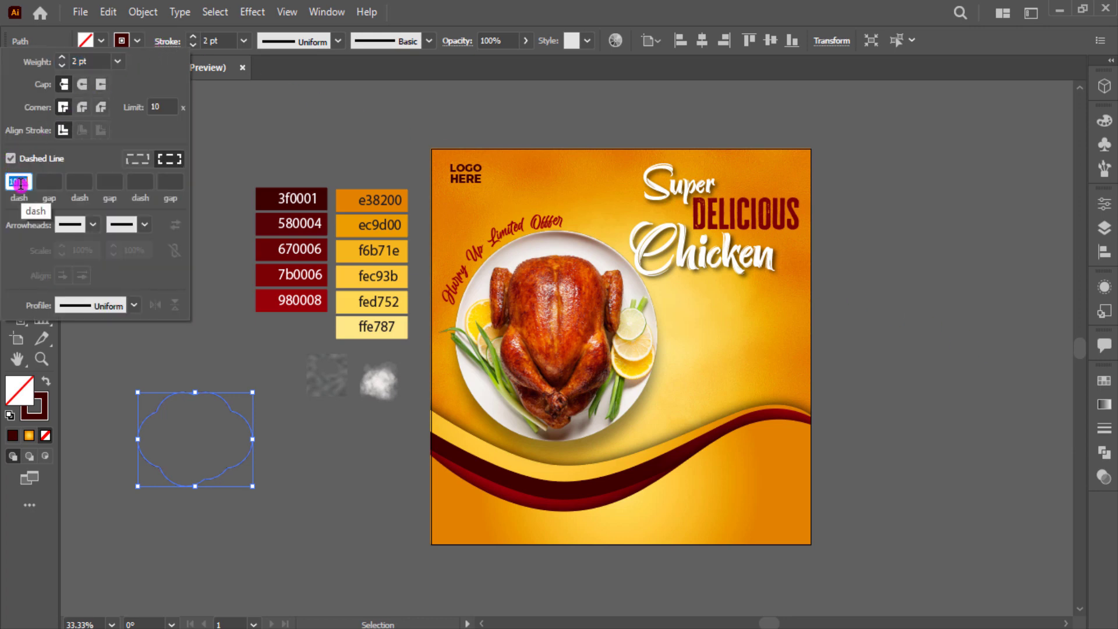
left_click(192, 36)
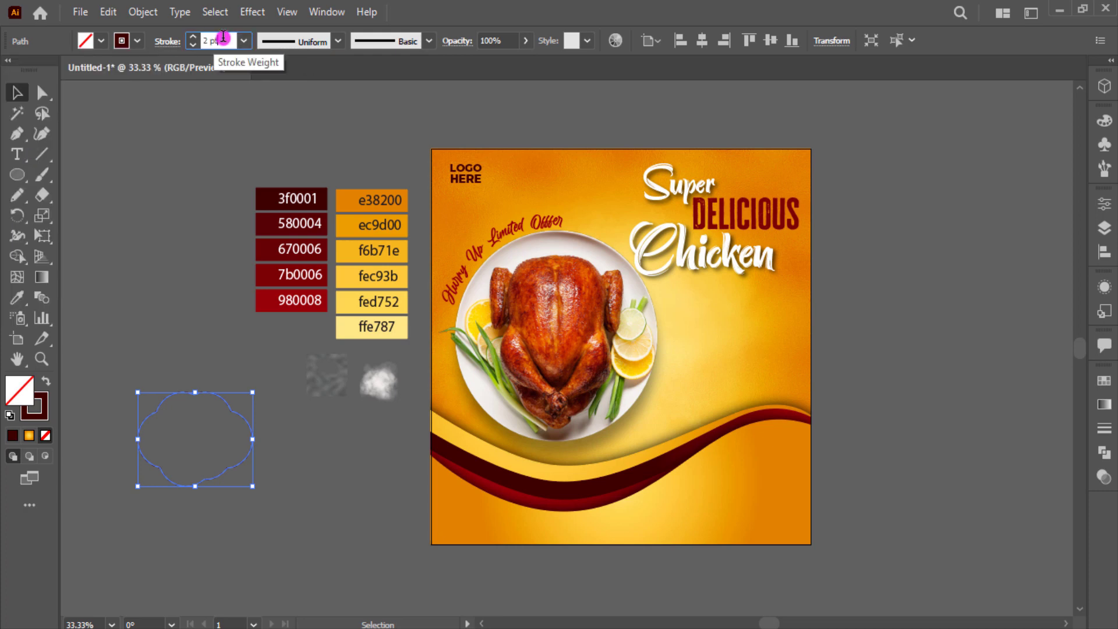
Shrink the dashed cloud and place it right of the chicken plate
left_click(239, 498)
left_click(244, 467)
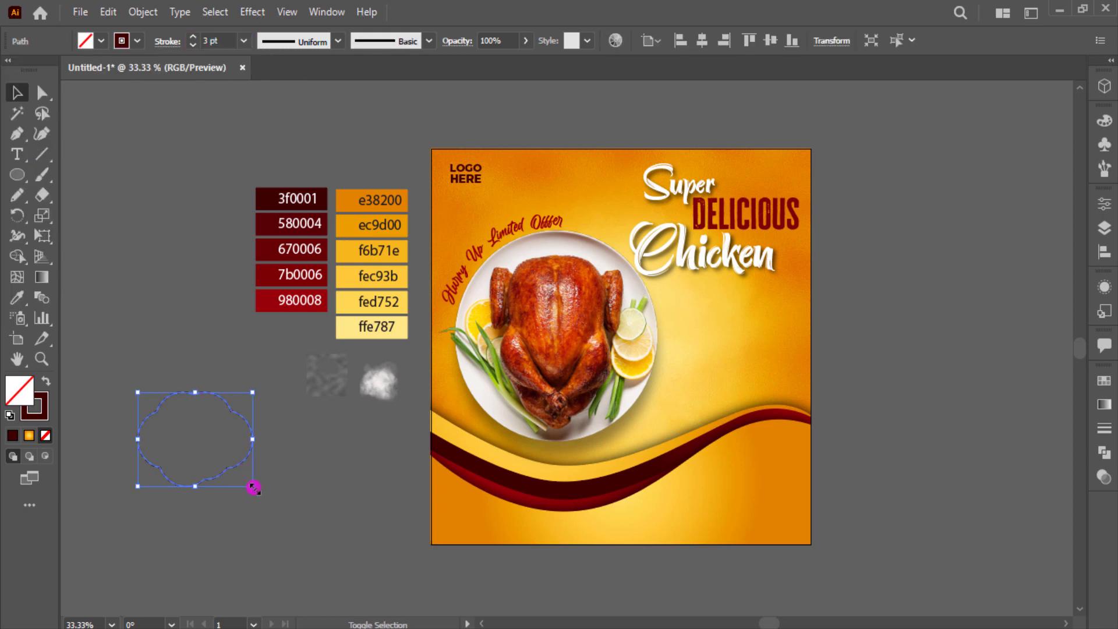
mouse_move(254, 488)
left_mouse_down()
mouse_move(247, 474)
mouse_move(672, 373)
mouse_move(741, 335)
mouse_move(757, 308)
mouse_move(749, 325)
left_mouse_up()
scroll(757, 317, "up", 1, "alt")
scroll(758, 323, "up", 1, "alt")
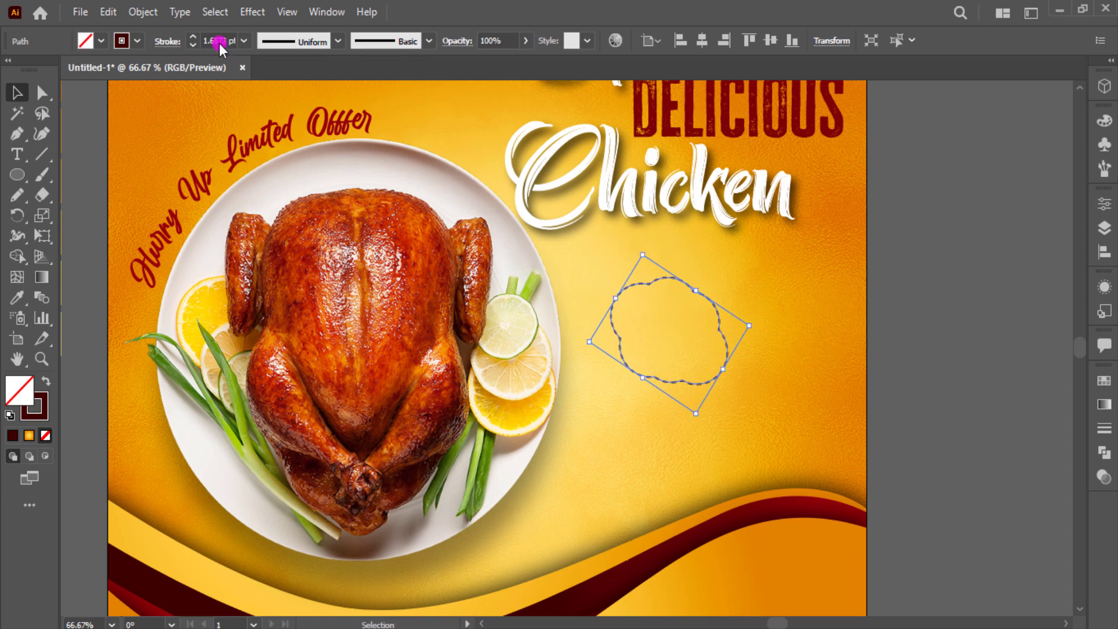
scroll(219, 42, "up", 1)
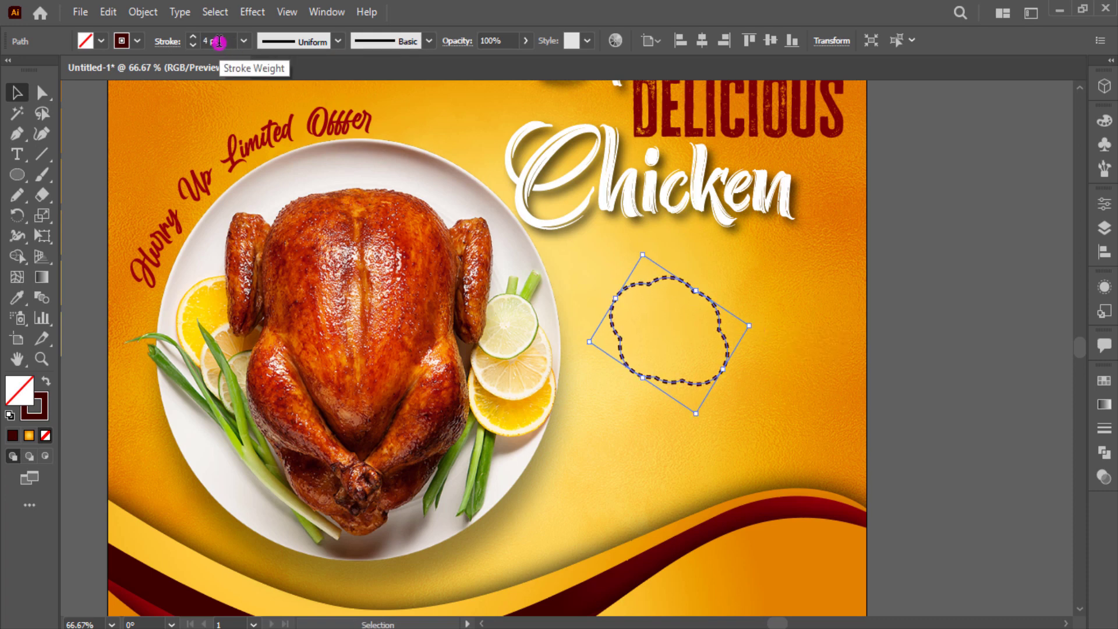
left_click(779, 383)
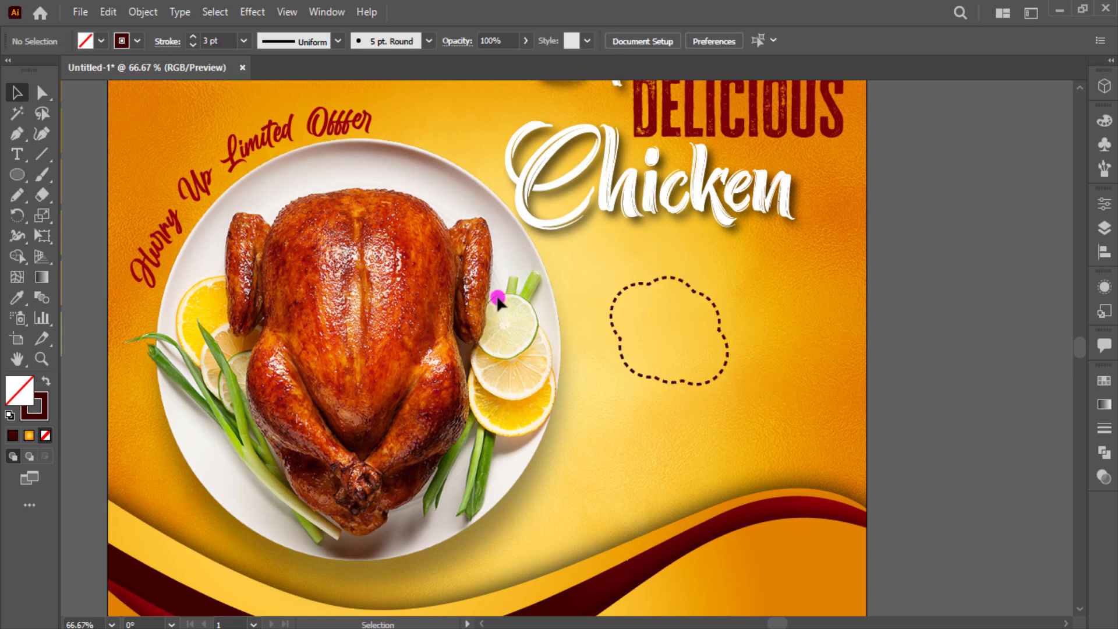
Type '50%' and a copy below it reworded to 'off'
left_click(33, 155)
left_click(905, 383)
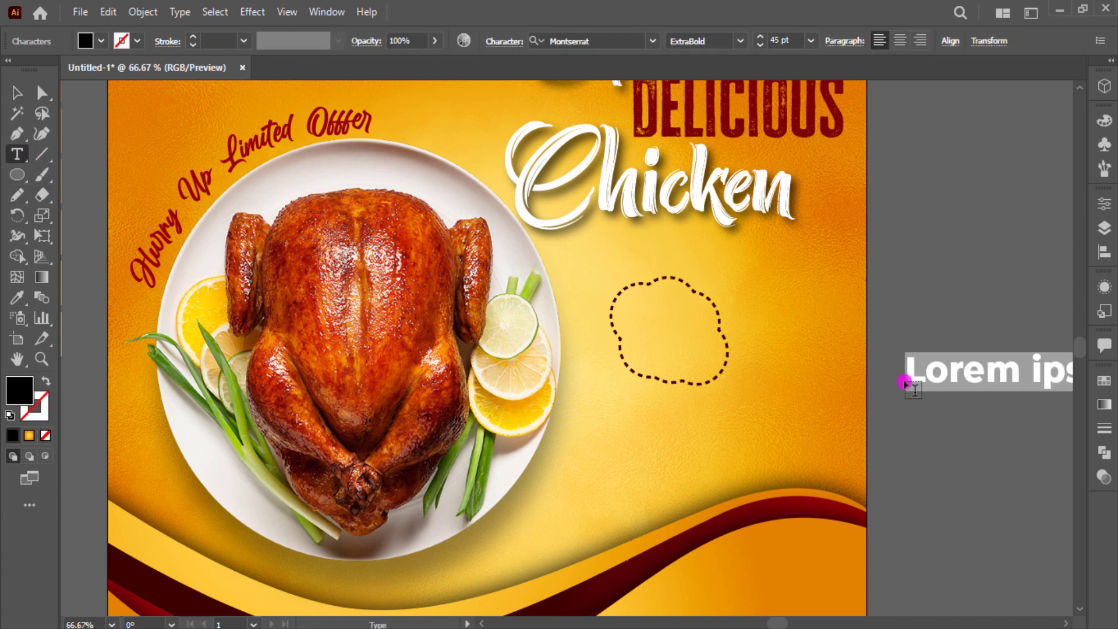
type("50")
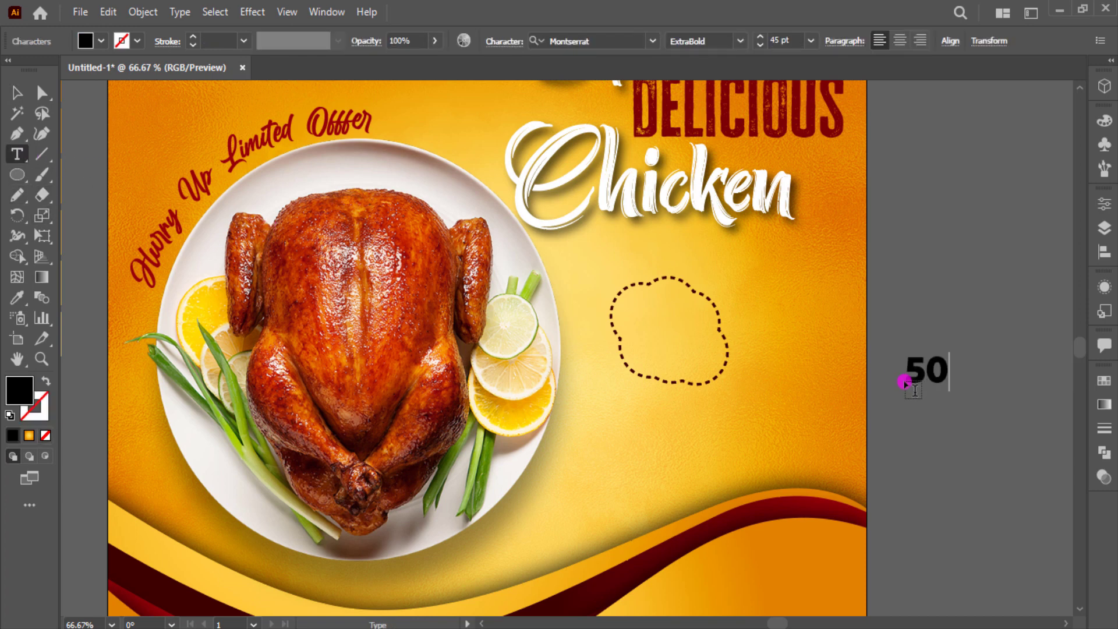
left_click(16, 92)
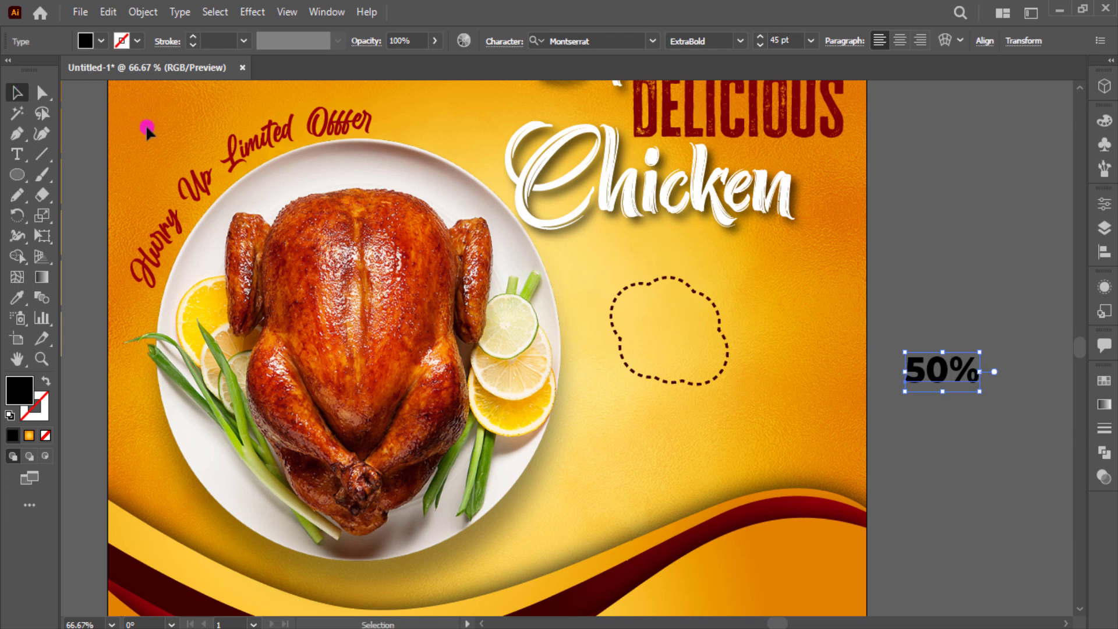
left_click_drag(938, 383, 940, 407)
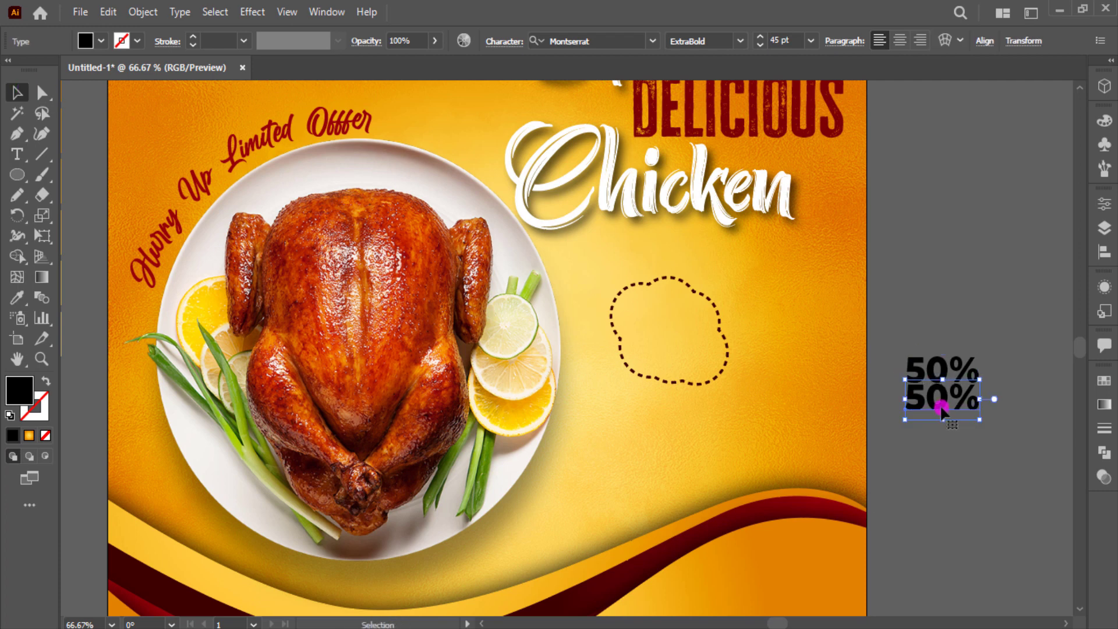
double_click(941, 408)
type("offf")
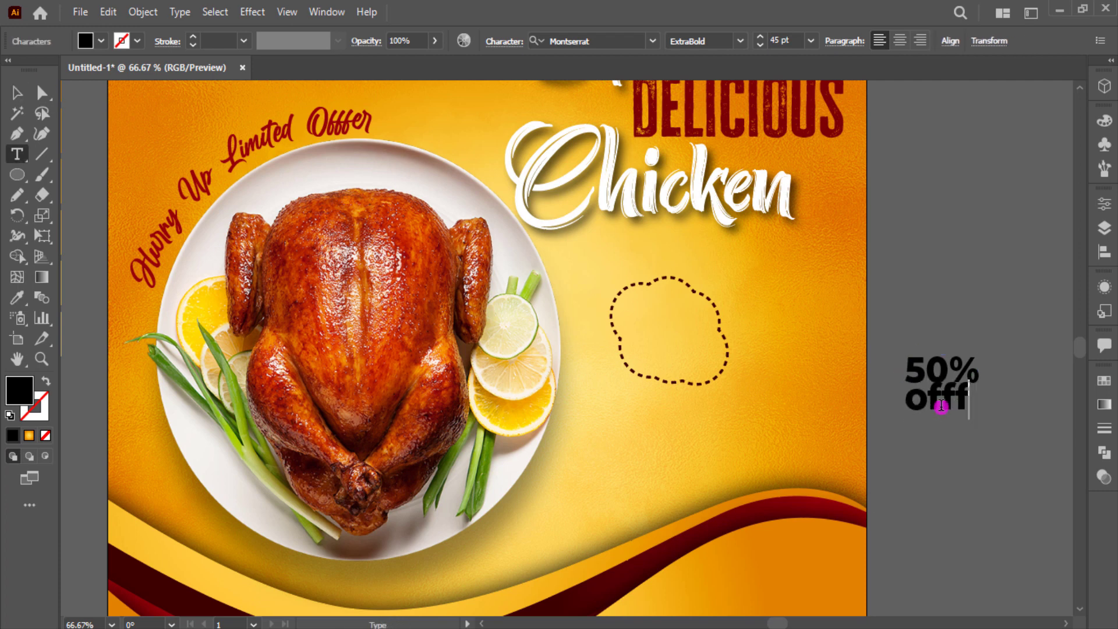
key("BackSpace")
key("Escape")
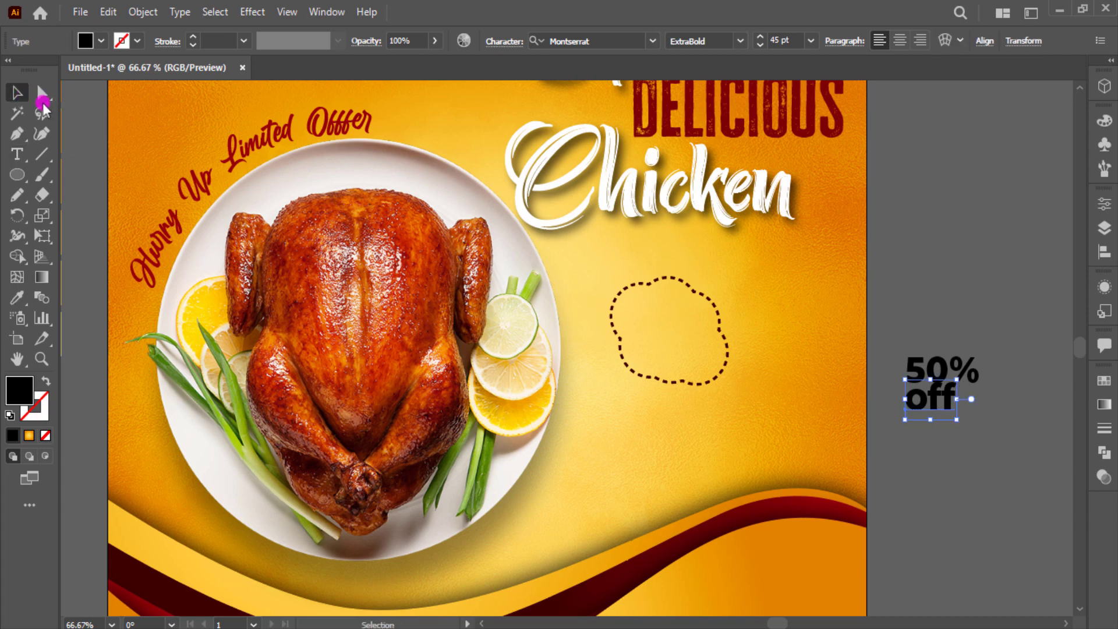
Resize the 'off' and '50%' lines to match and align them
left_click_drag(957, 425, 968, 434)
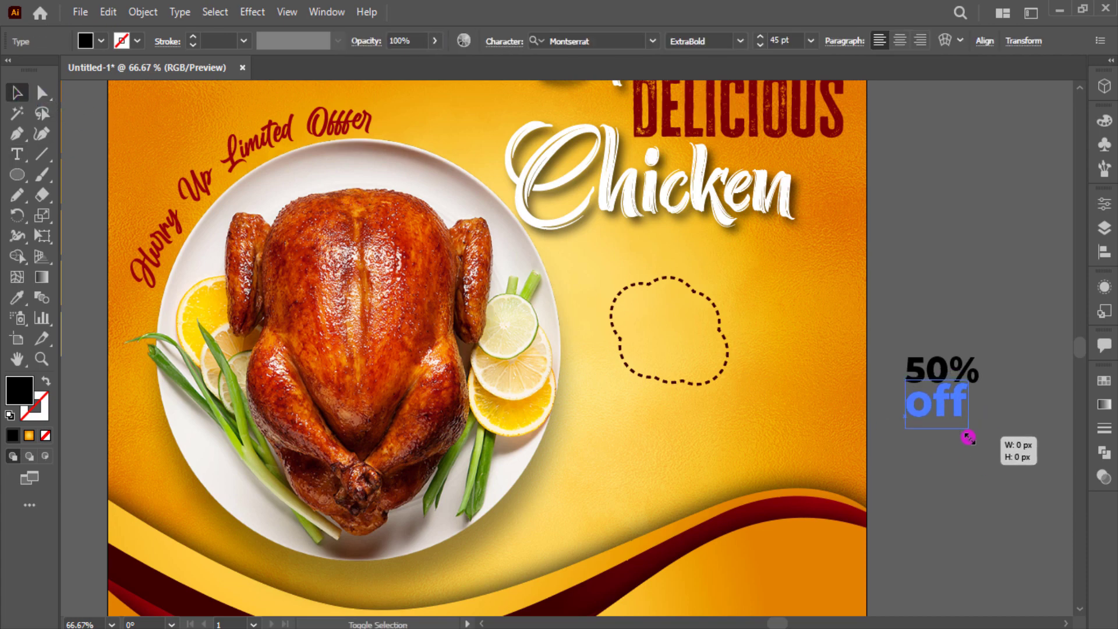
left_click(989, 426)
scroll(988, 426, "up", 2)
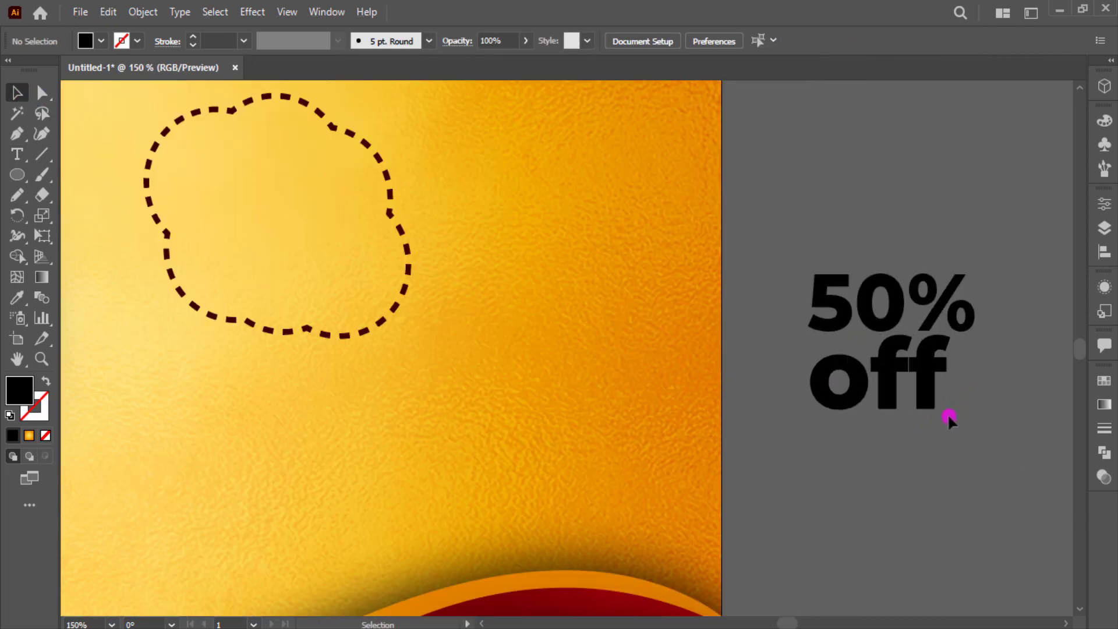
left_click(877, 402)
left_click(932, 279)
mouse_move(977, 270)
left_mouse_down()
mouse_move(894, 309)
mouse_move(903, 314)
left_mouse_up()
left_click_drag(930, 275, 931, 275)
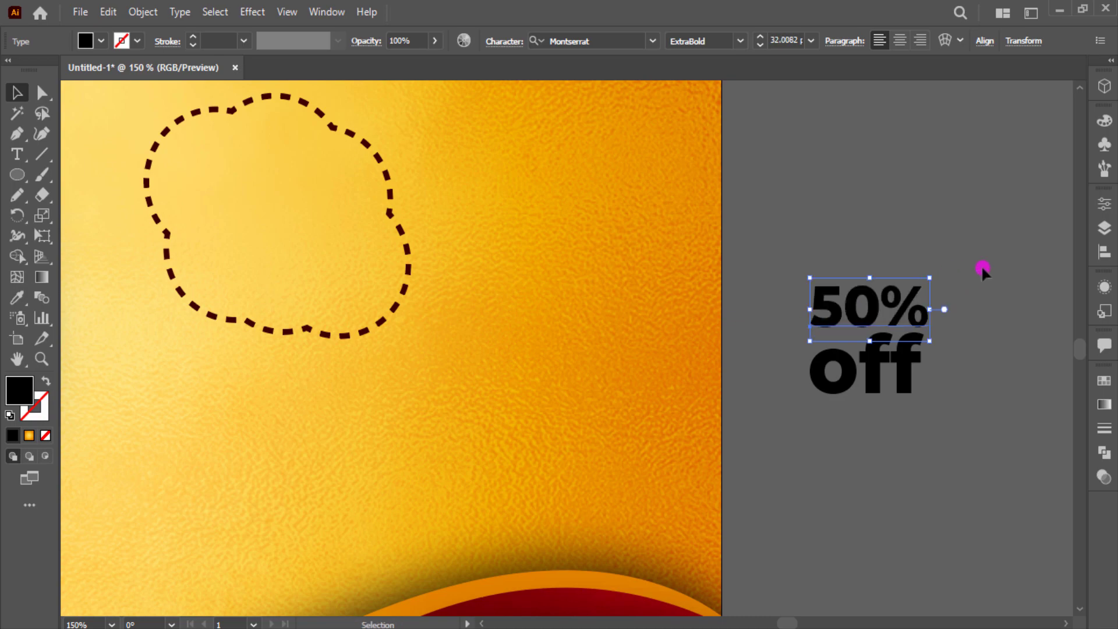
left_click(980, 266)
left_click(910, 407)
Colour '50% off' dark red 3f0001 and centre it inside the dashed cloud
key("ctrl+0")
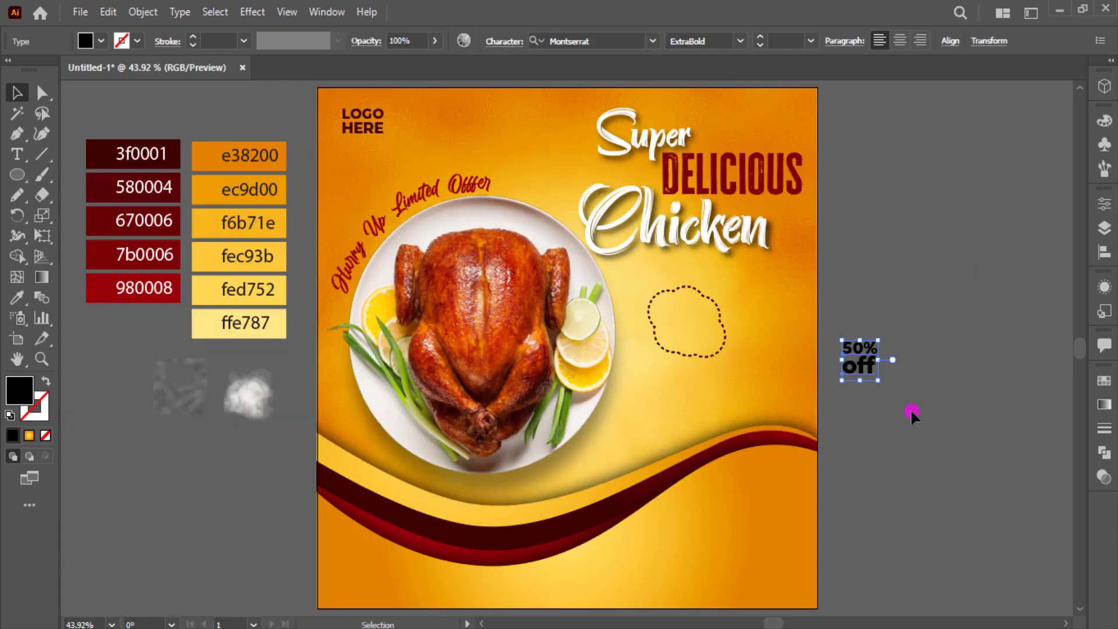
key("i")
left_click(102, 150)
key("v")
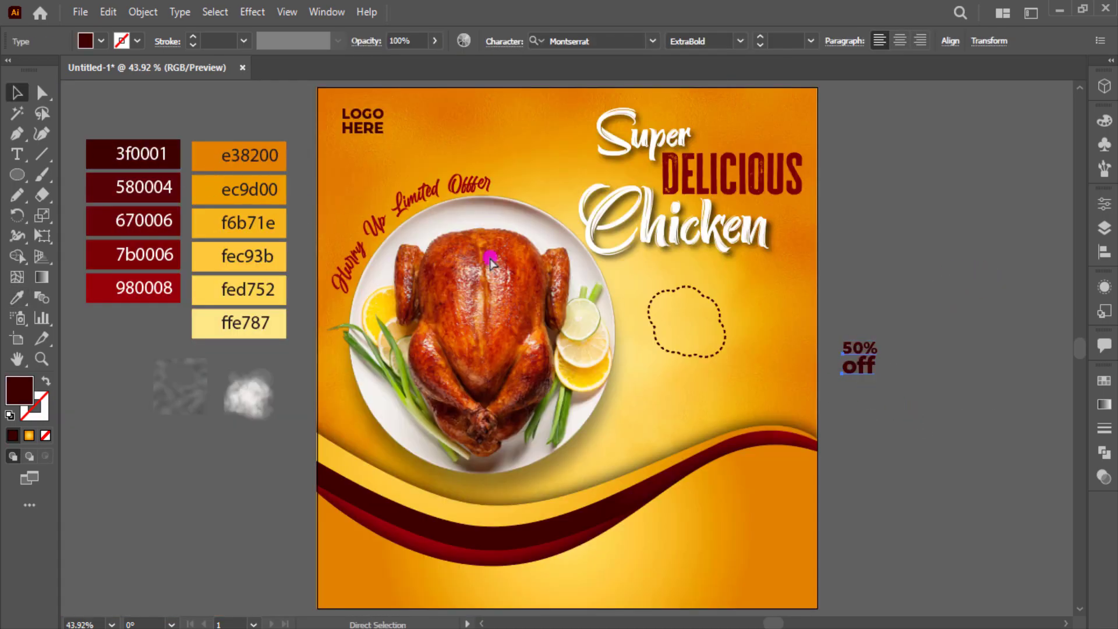
left_click_drag(850, 357, 675, 318)
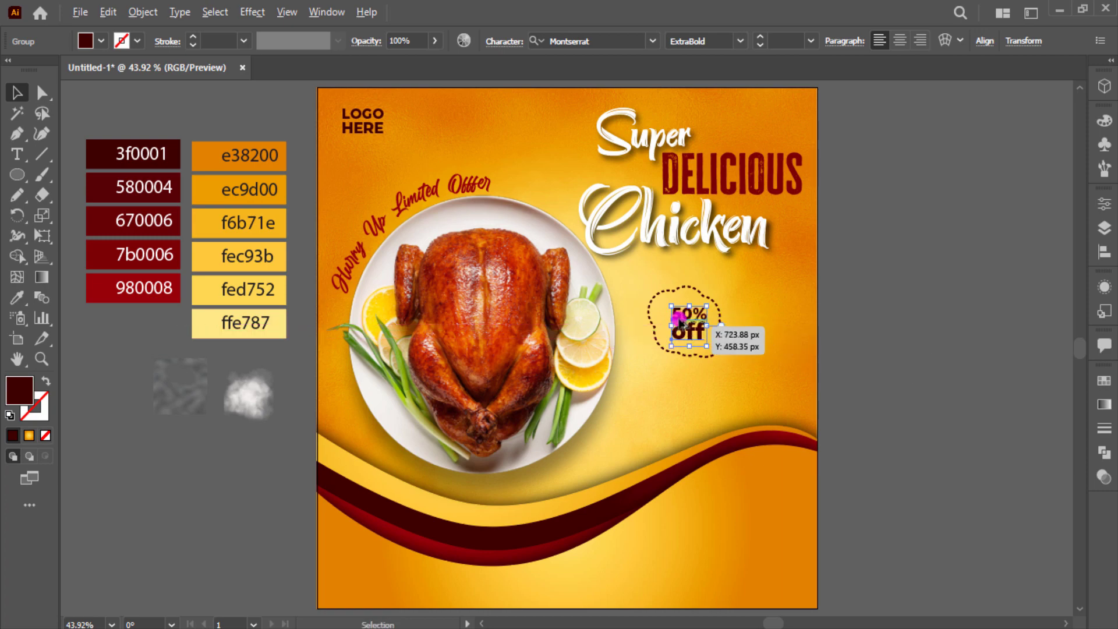
key("ctrl+1")
left_click_drag(675, 323, 739, 320)
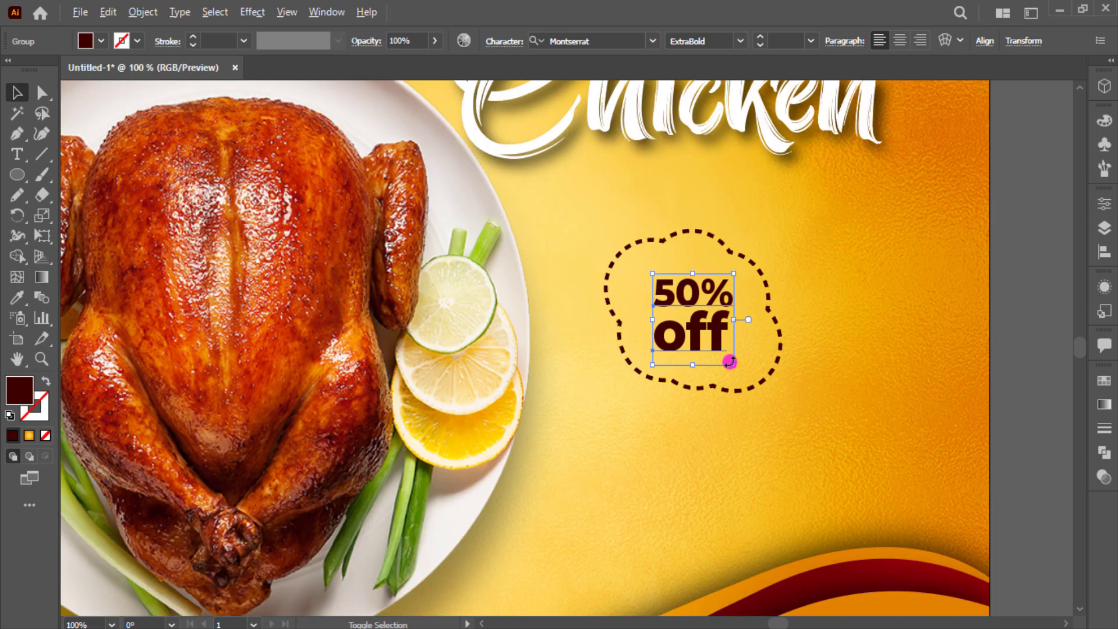
left_click_drag(730, 362, 736, 368)
left_click(818, 349)
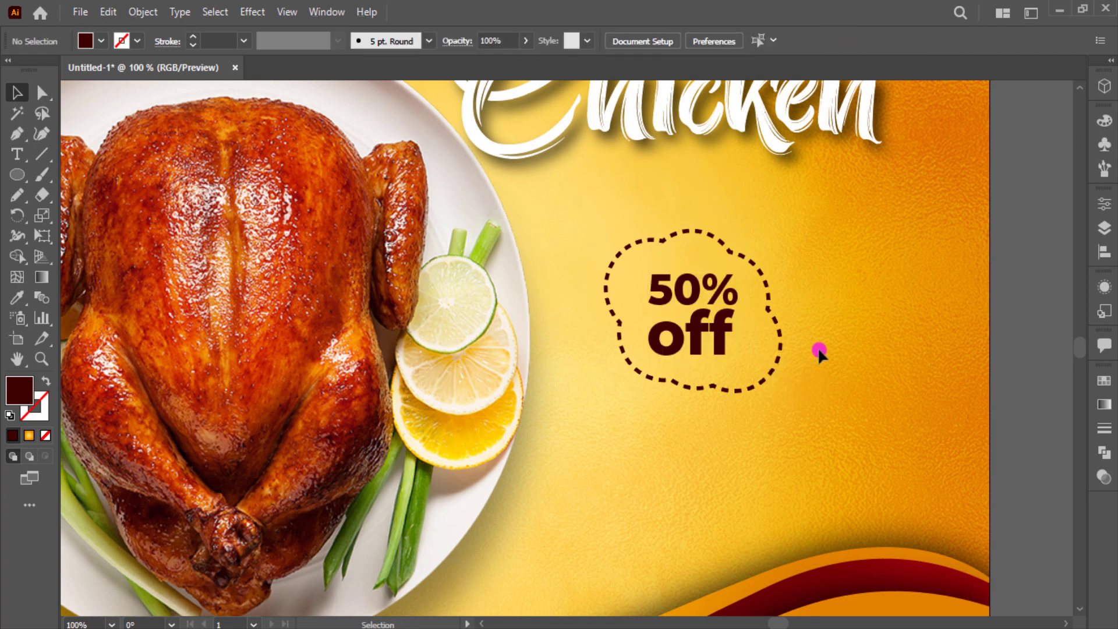
Draw a looping freehand trail below the badge with the cloud's dashed stroke
left_click(19, 192)
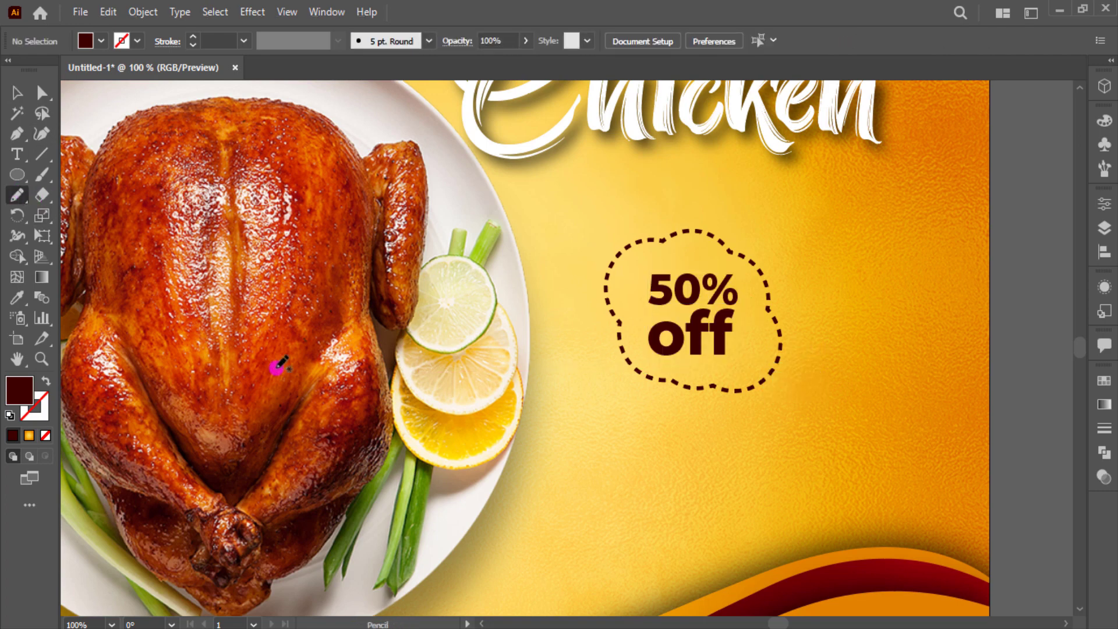
left_click_drag(494, 515, 632, 489)
key("ctrl+z")
mouse_move(507, 493)
left_mouse_down()
mouse_move(590, 497)
mouse_move(582, 442)
mouse_move(684, 472)
left_mouse_up()
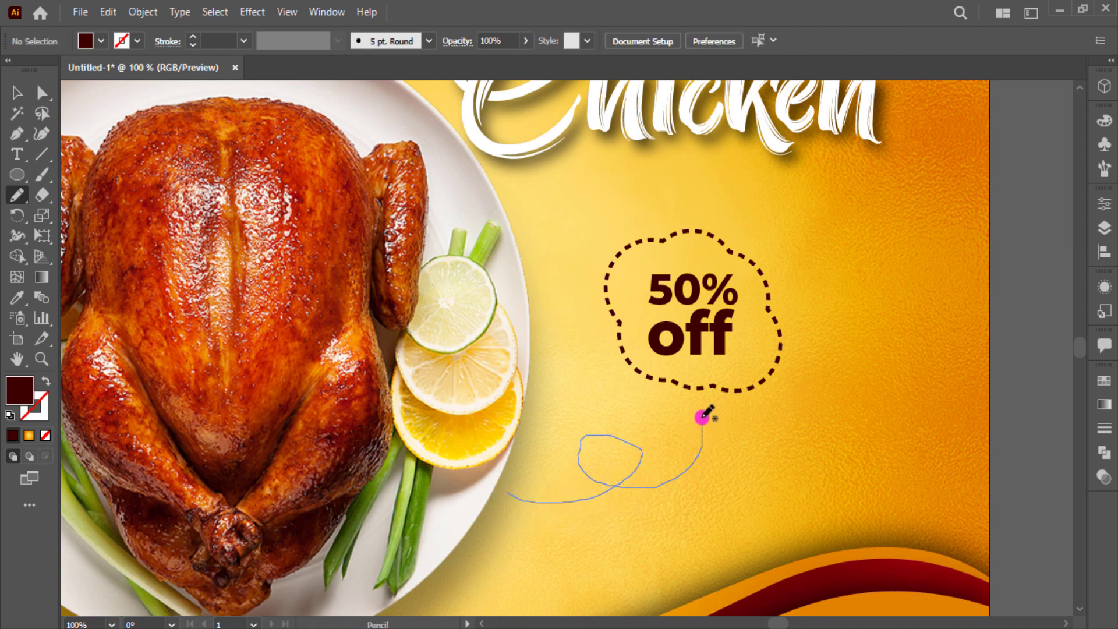
left_click_drag(704, 412, 704, 410)
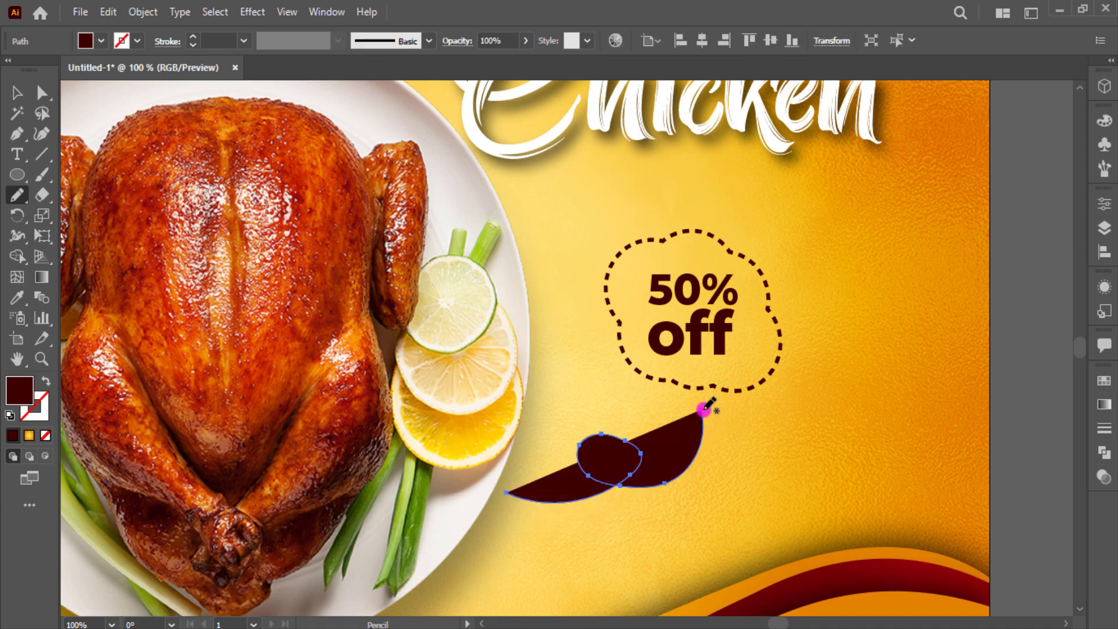
key("shift+x")
key("i")
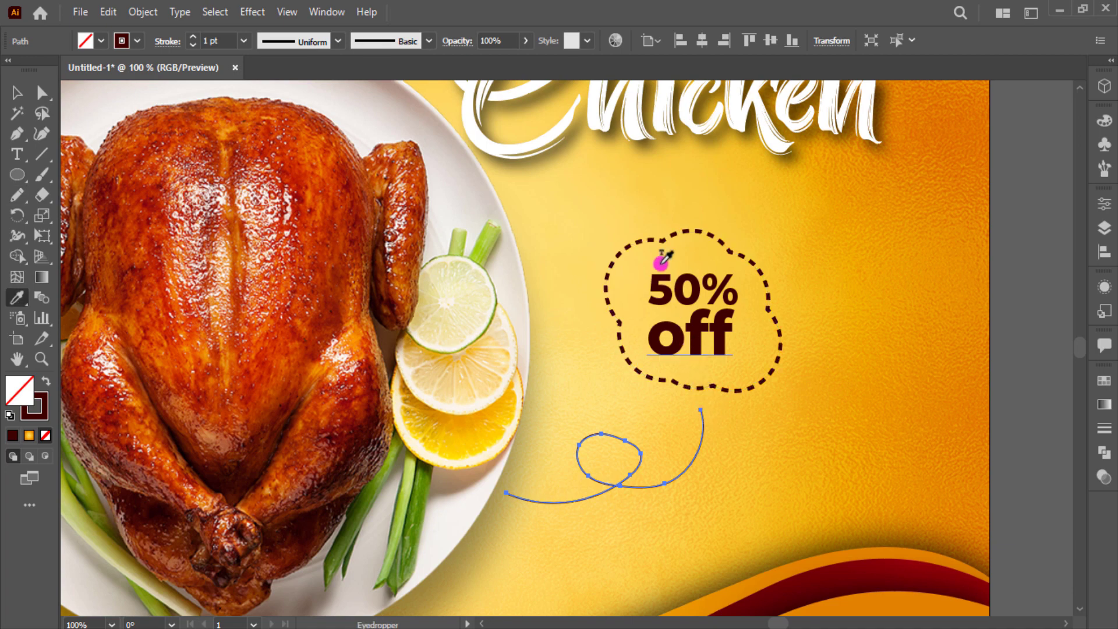
left_click(654, 237)
key("v")
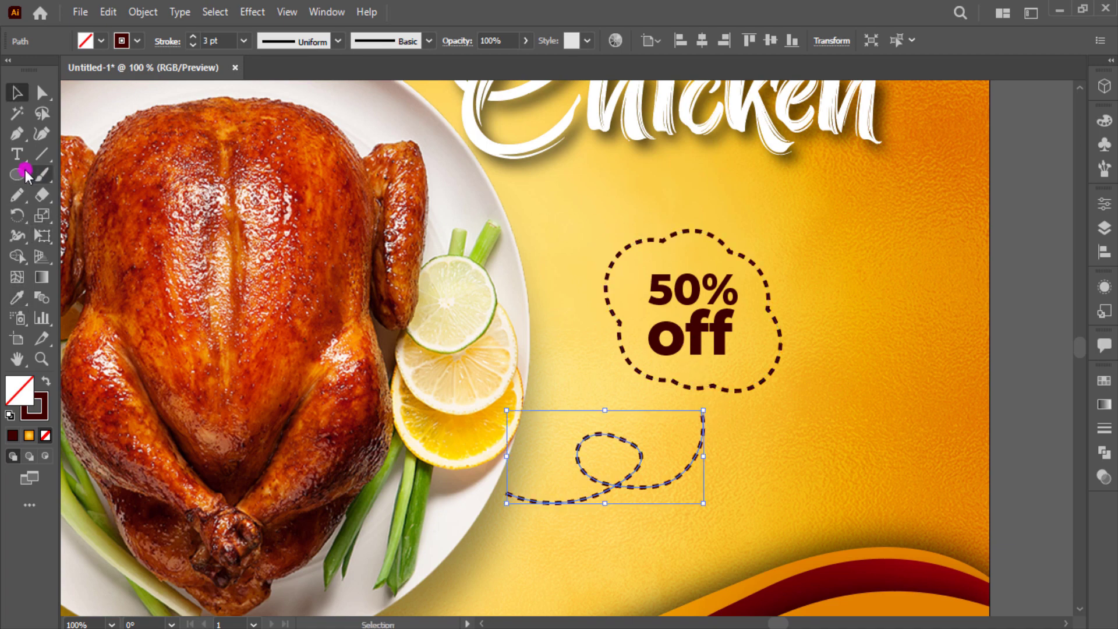
Add a small dark three-point star triangle pointing up at the trail's end
right_click(26, 175)
left_click(76, 255)
left_click(838, 292)
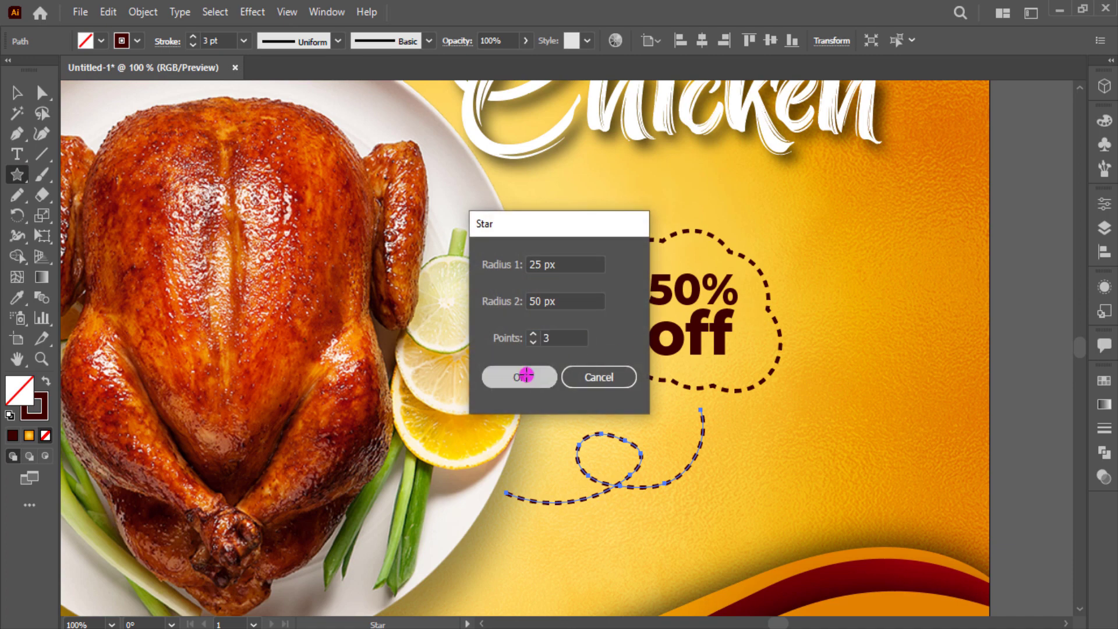
left_click(518, 377)
left_click(17, 93)
key("shift+x")
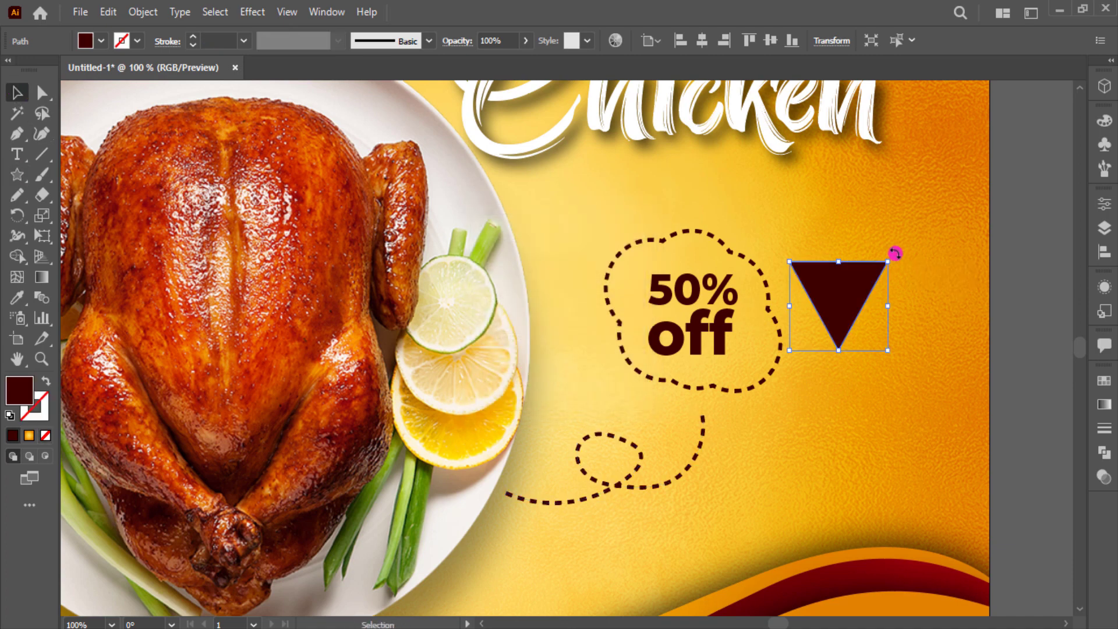
mouse_move(895, 253)
left_mouse_down()
mouse_move(833, 357)
mouse_move(834, 308)
mouse_move(714, 430)
left_mouse_up()
left_click(886, 280)
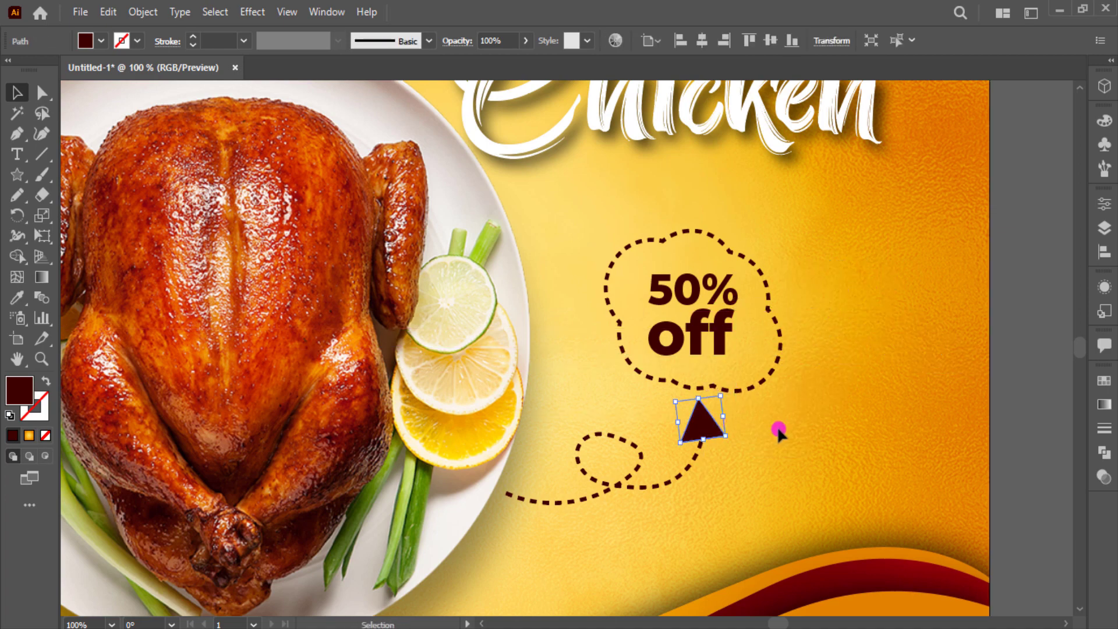
left_click(839, 434)
Draw a dark red rectangle near the bottom-right and round its corners fully into a pill
scroll(838, 427, "down", 2)
scroll(837, 427, "down", 1)
scroll(837, 428, "down", 1)
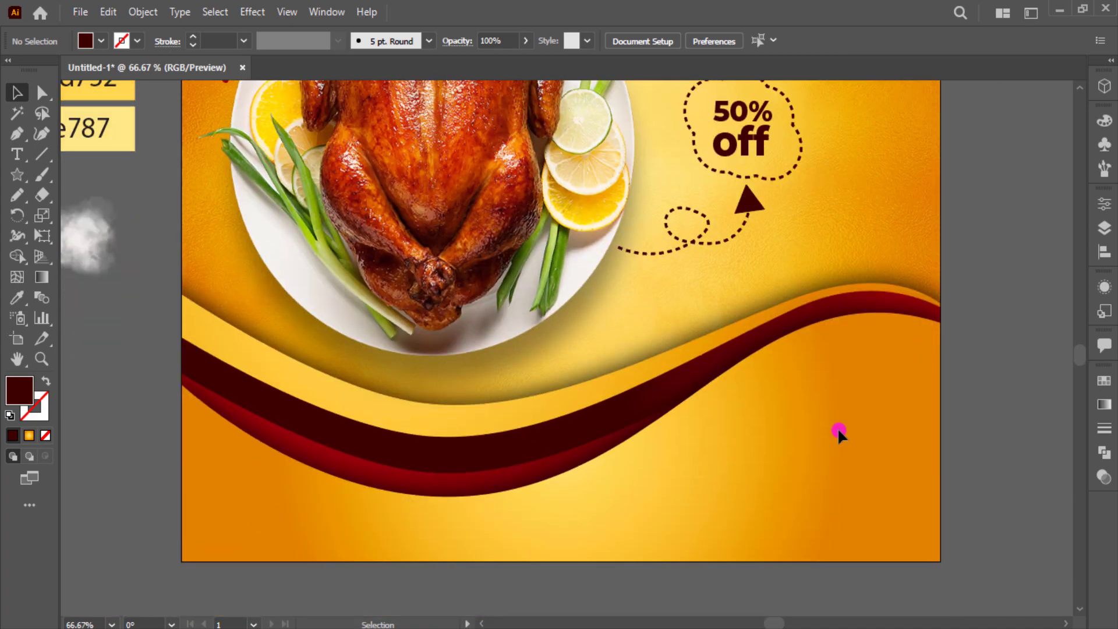
left_click(18, 175)
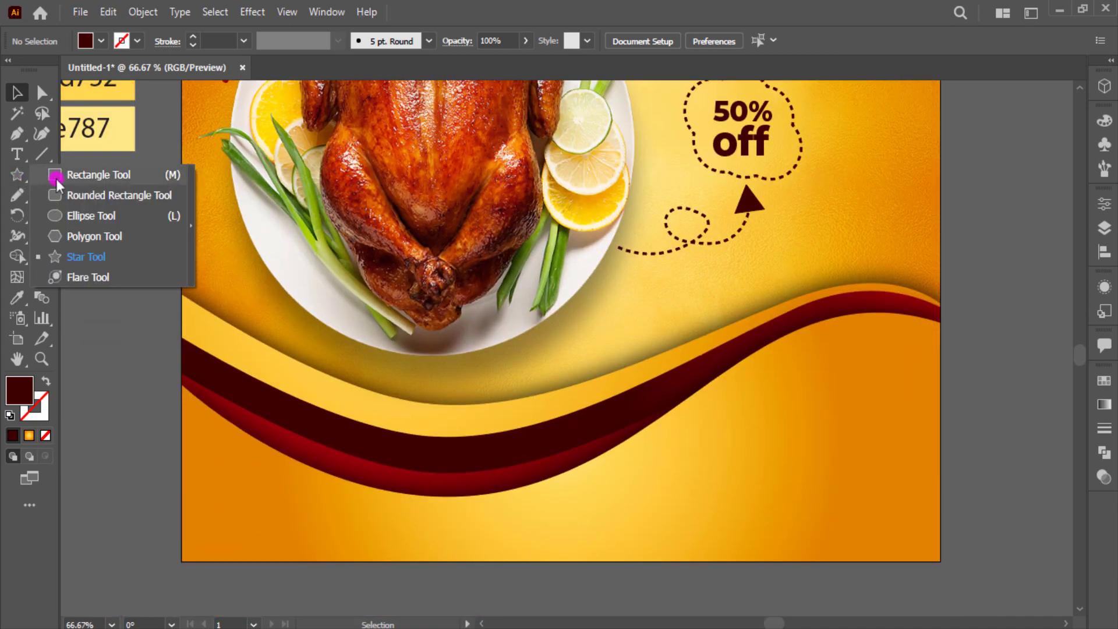
left_click(76, 181)
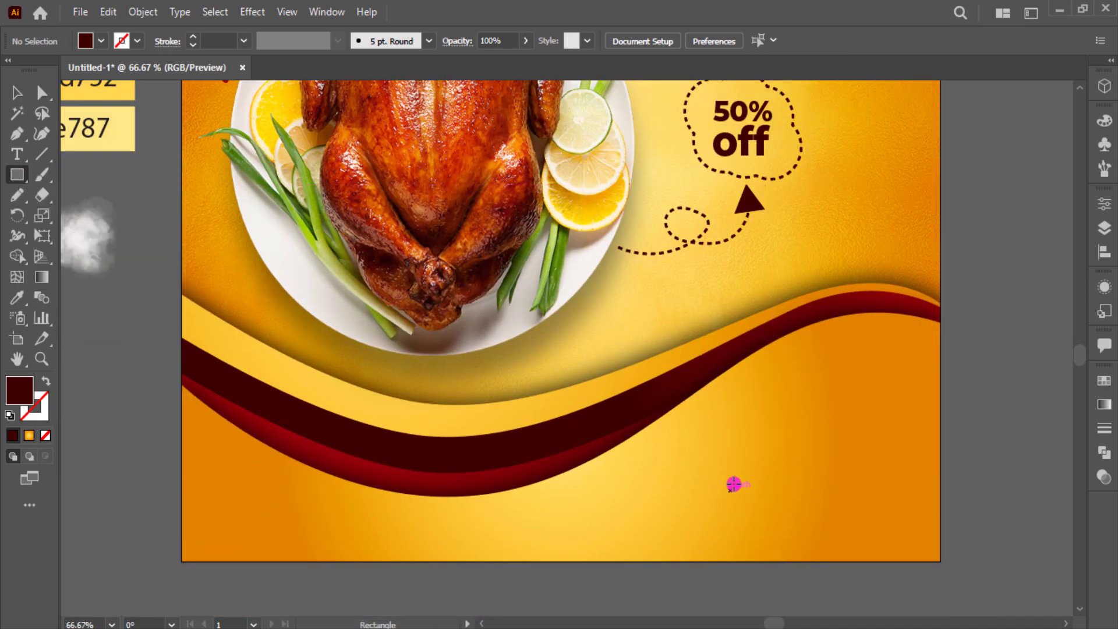
left_click_drag(734, 484, 886, 539)
key("a")
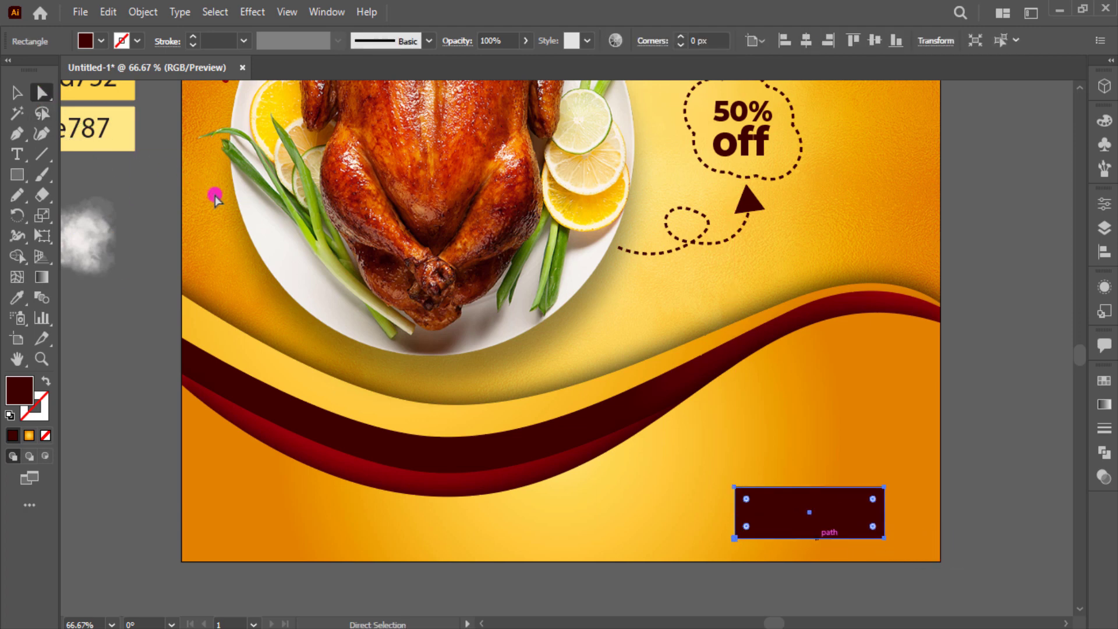
left_click_drag(749, 502, 793, 521)
left_click(950, 509)
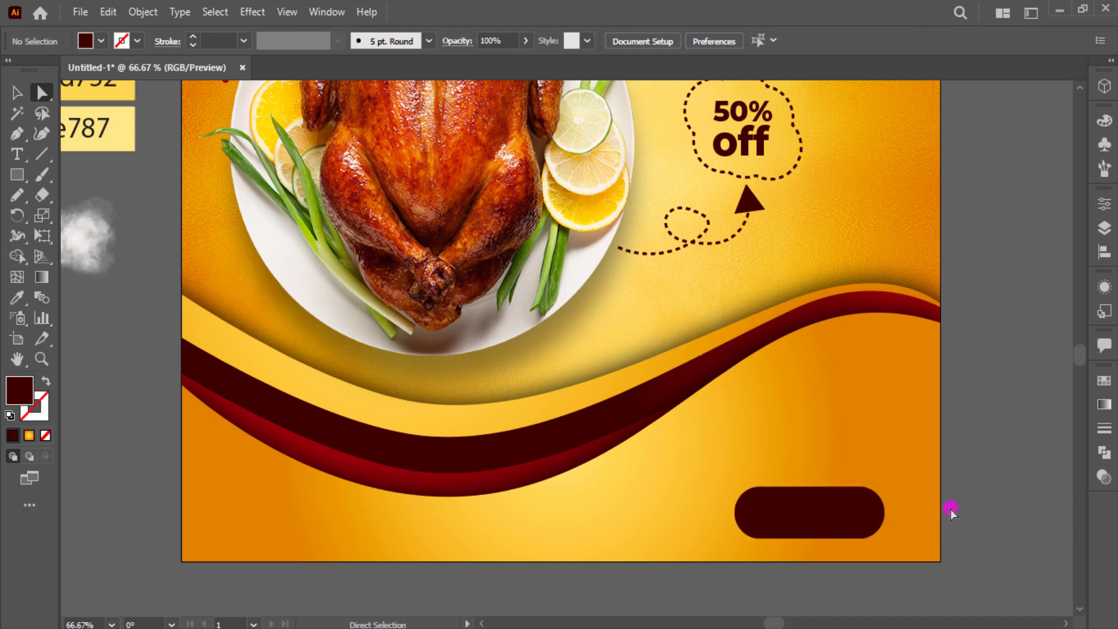
Type the 'ORDER NOW' label, fill it white and move it onto the pill button
key("t")
left_click(963, 500)
type("ORDE")
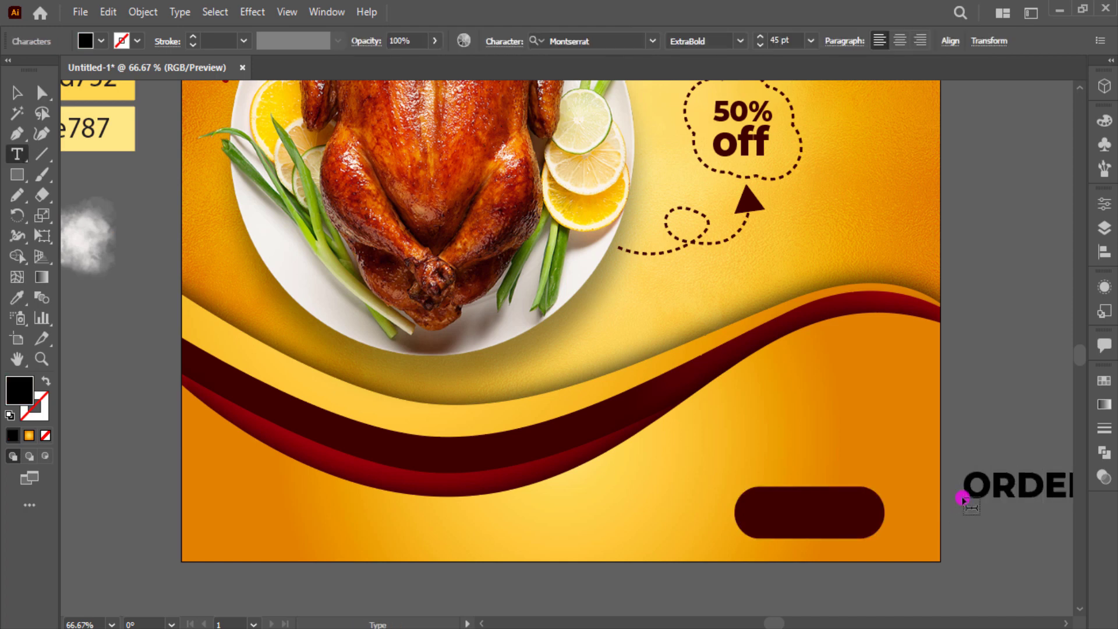
left_click(21, 93)
left_click(88, 42)
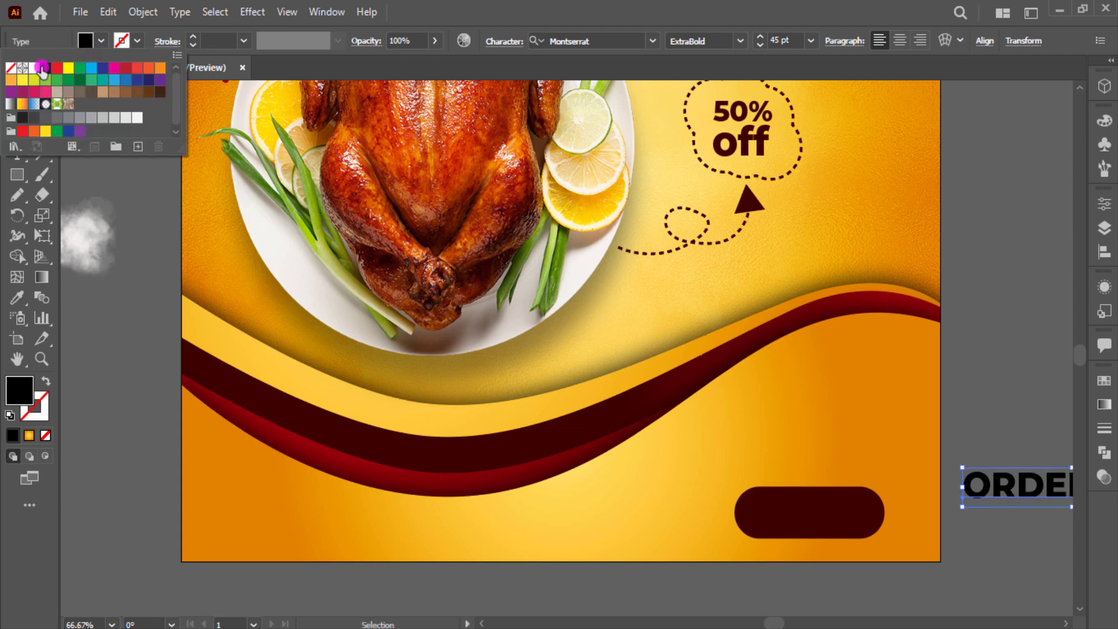
left_click(29, 67)
left_click(779, 517)
left_click_drag(1019, 489, 789, 521)
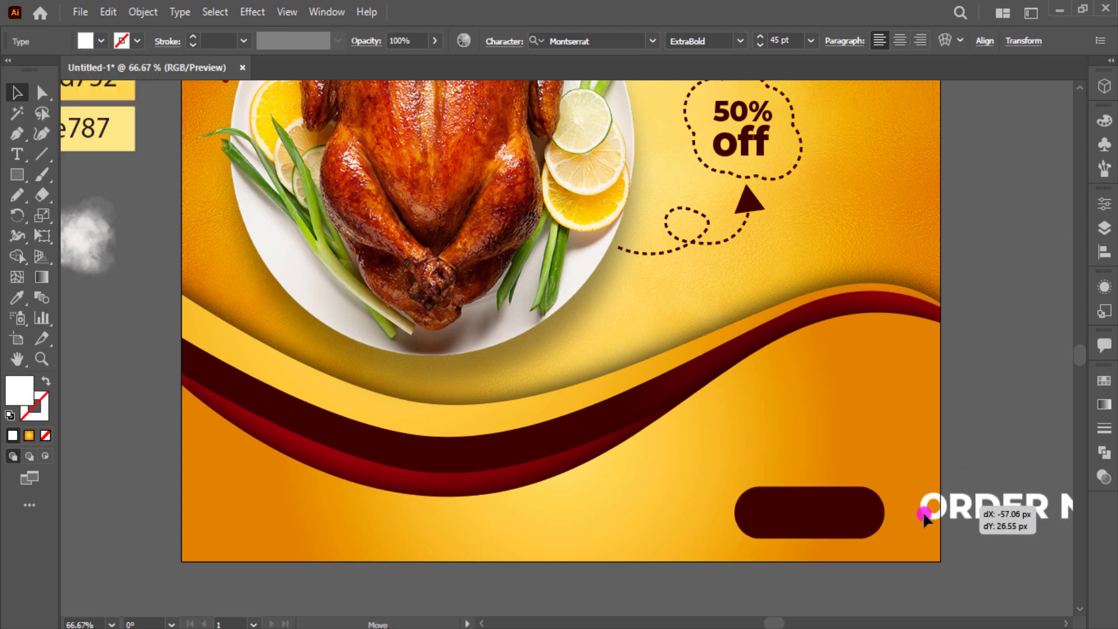
left_click_drag(906, 534, 879, 512)
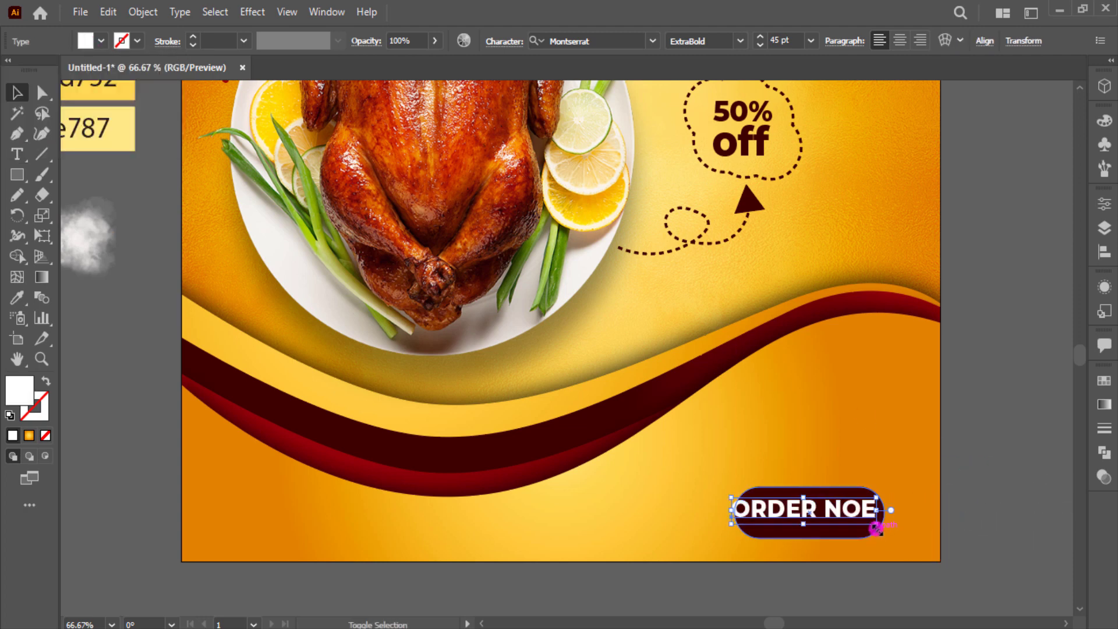
Correct the label's last letter, then shrink ORDER NOW and centre it on the button
double_click(866, 509)
left_click(867, 509)
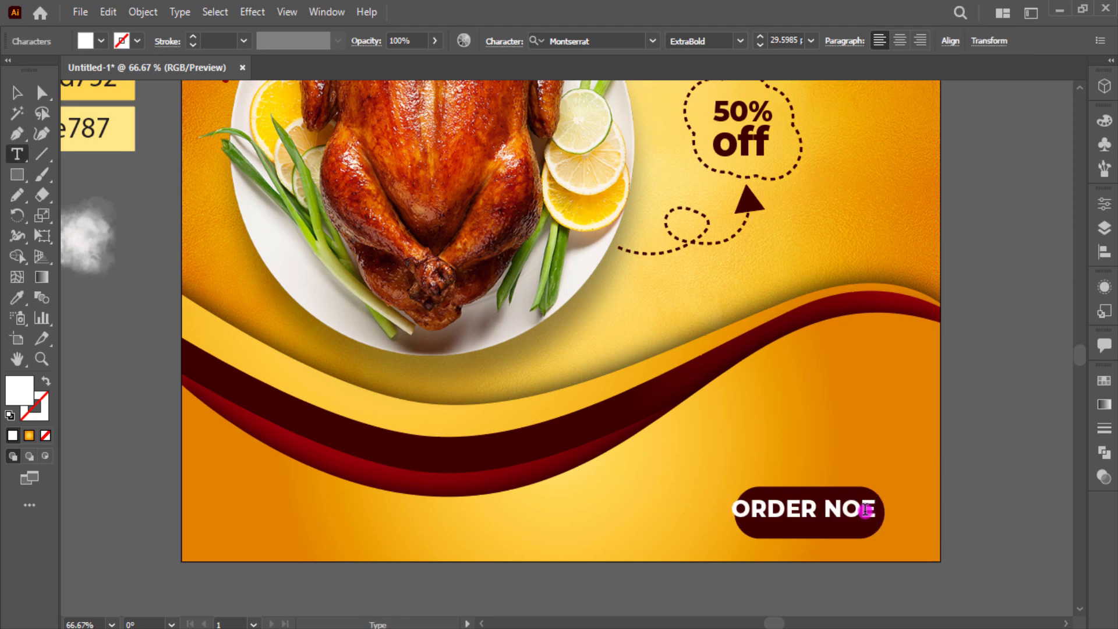
type("W")
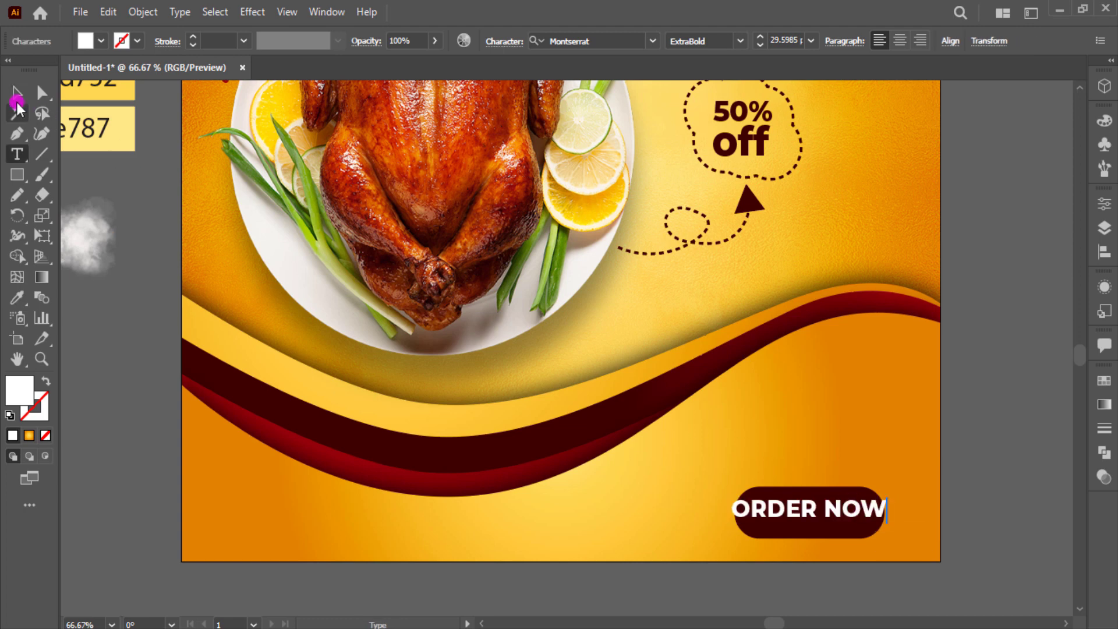
key("BackSpace")
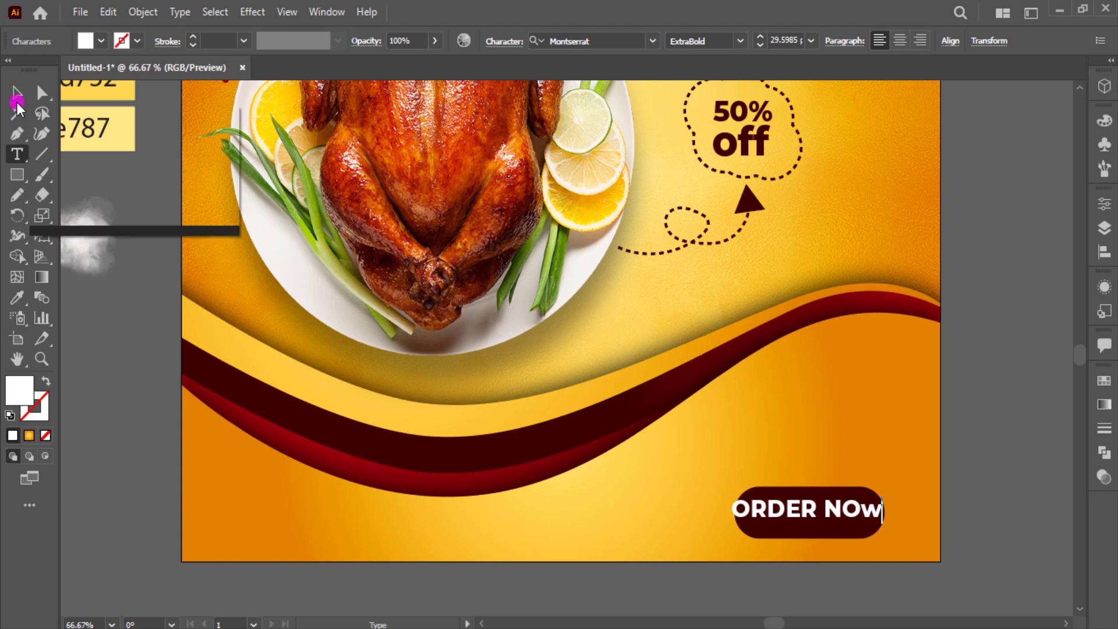
left_click(16, 100)
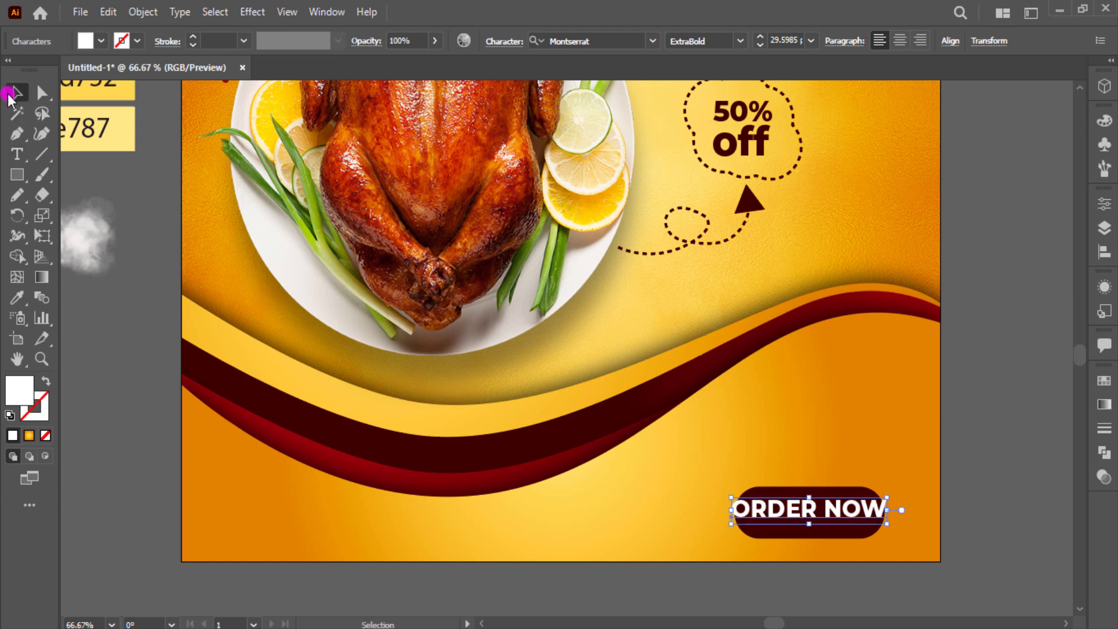
left_click(877, 521)
left_click_drag(885, 526, 840, 515)
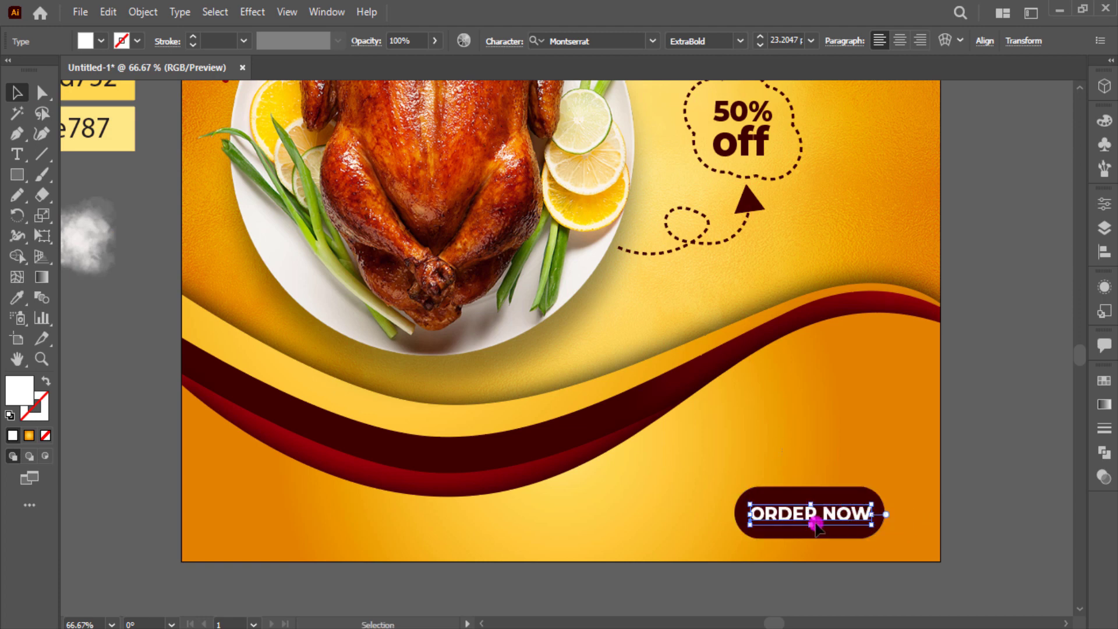
left_click(838, 533, "shift")
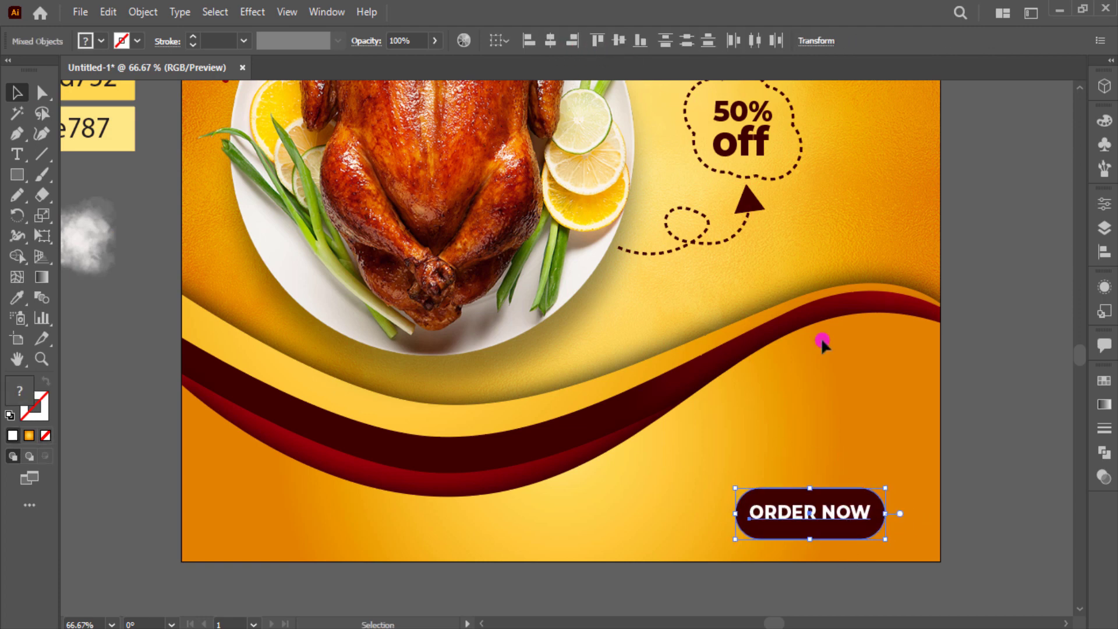
left_click(922, 515)
left_click(862, 514)
Copy the ORDER NOW text to the bottom-left and retype it as 'Contact For More'
left_click(920, 494)
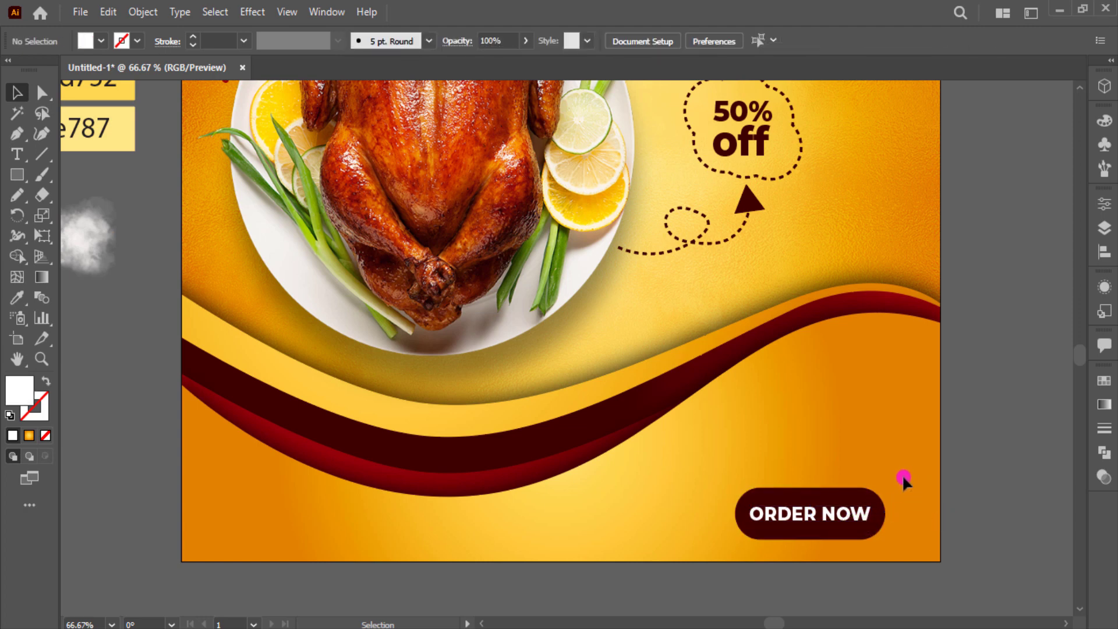
left_click_drag(904, 474, 872, 526)
left_click_drag(904, 508, 259, 533)
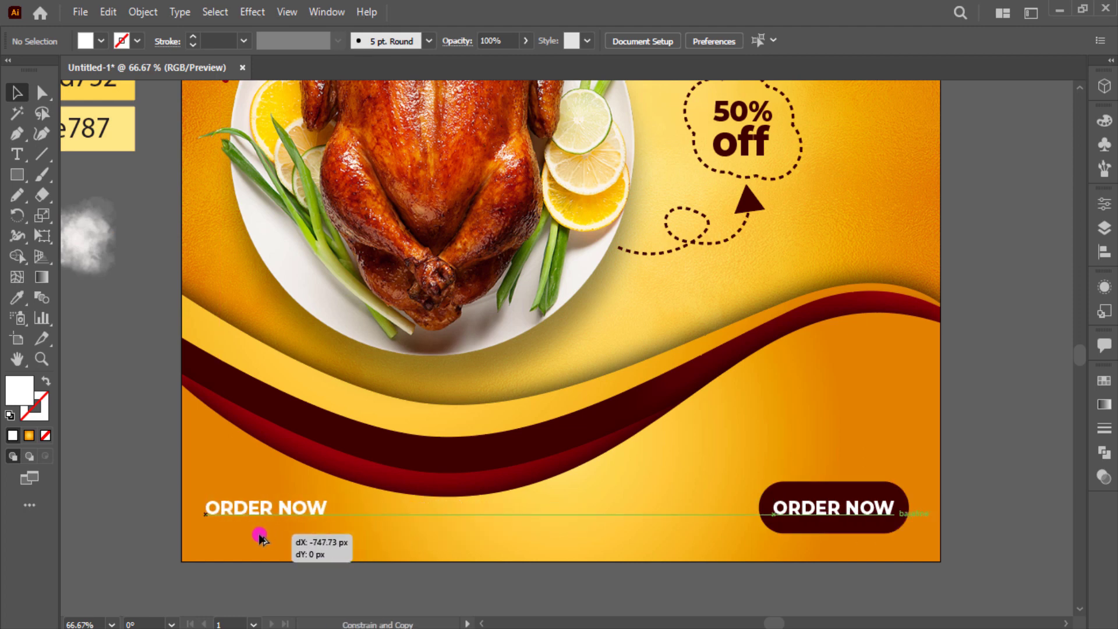
double_click(254, 502)
key("ctrl+a")
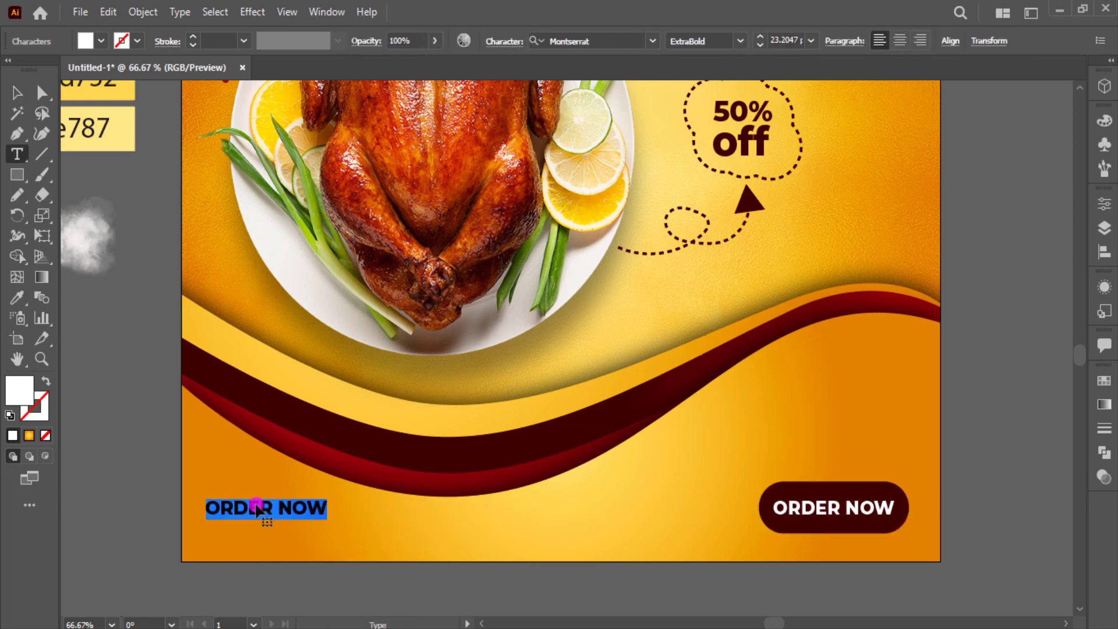
type("Contact")
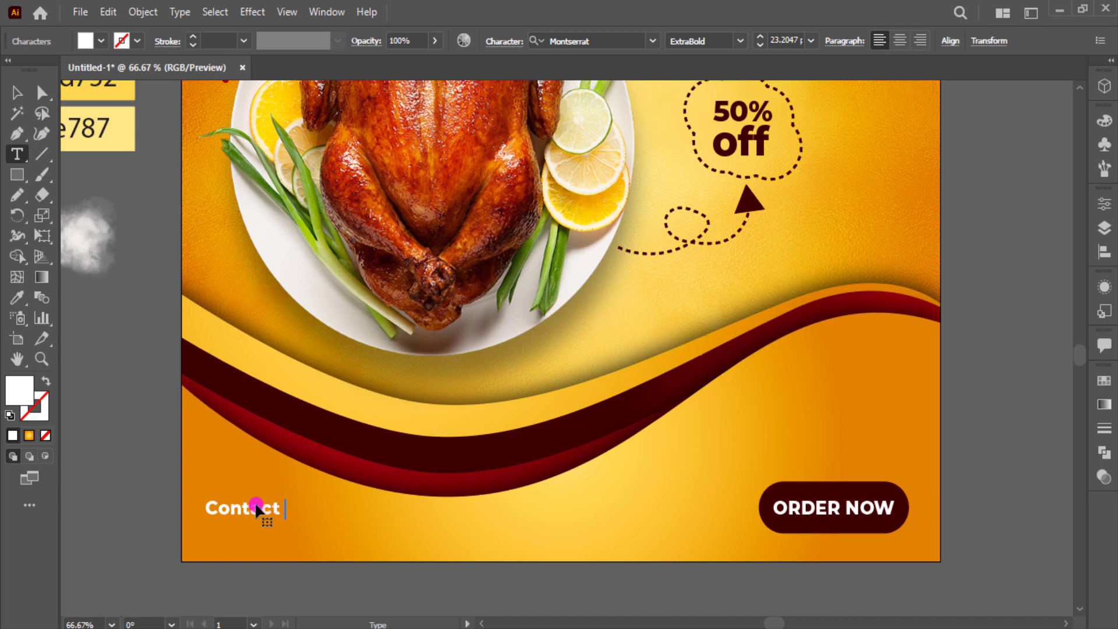
type(" F")
type("or More")
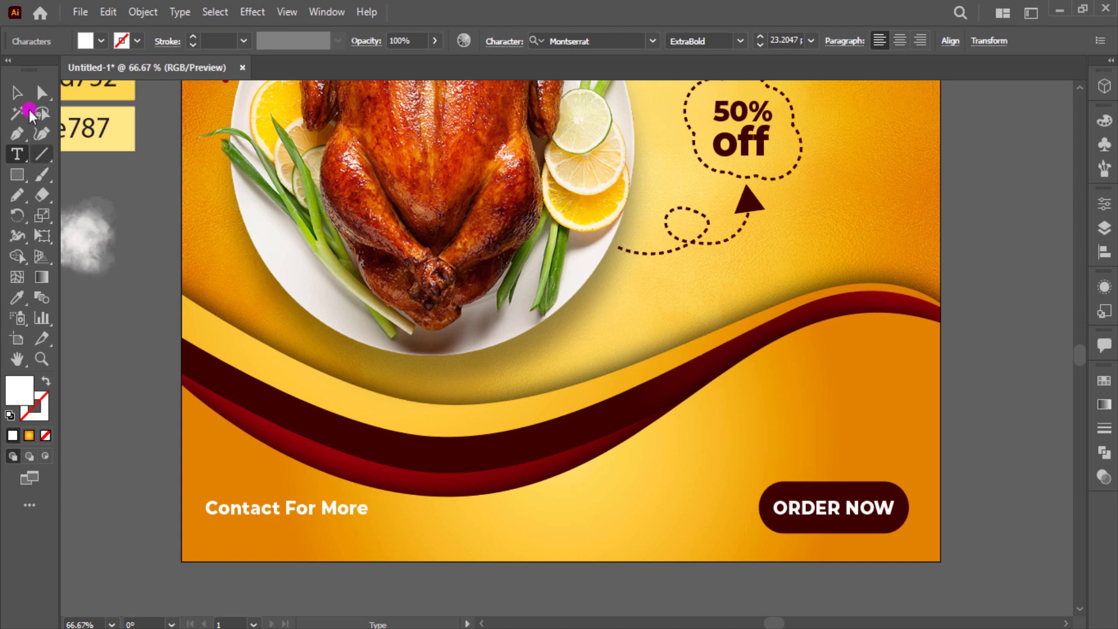
left_click(17, 92)
Duplicate the caption just below, replace it with the contact phone number and enlarge it
left_click_drag(301, 502, 295, 522)
double_click(295, 523)
key("ctrl+a")
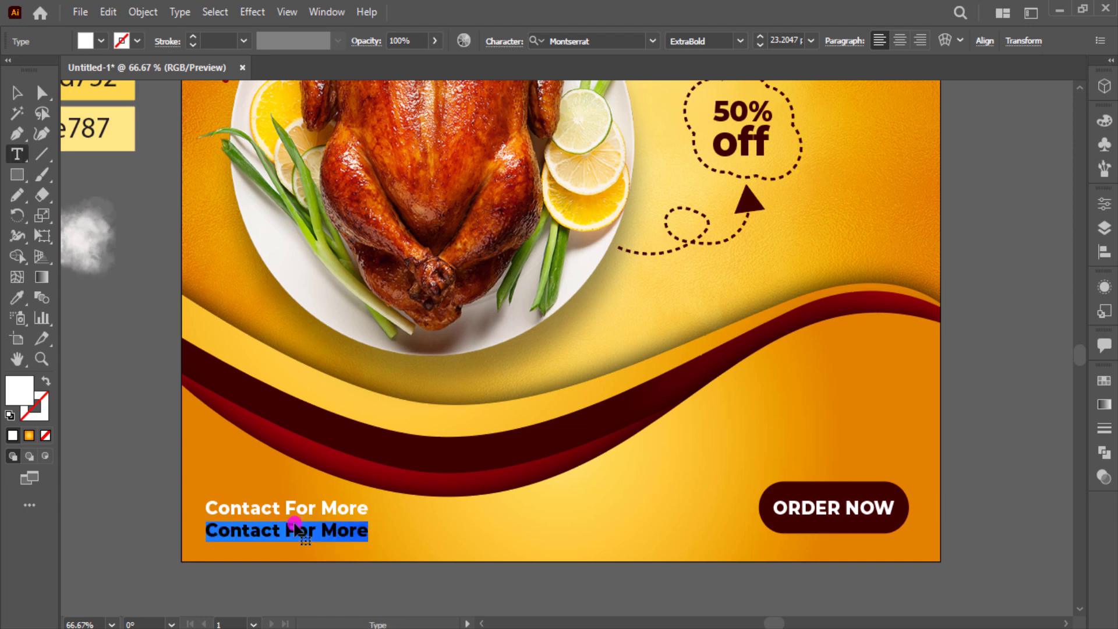
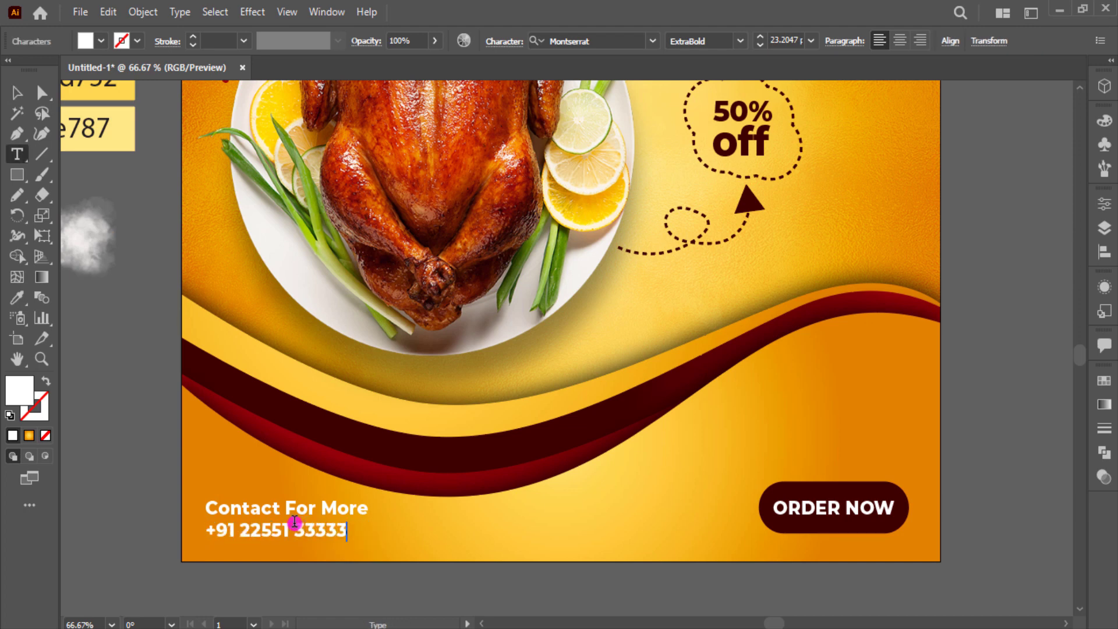
left_click(15, 96)
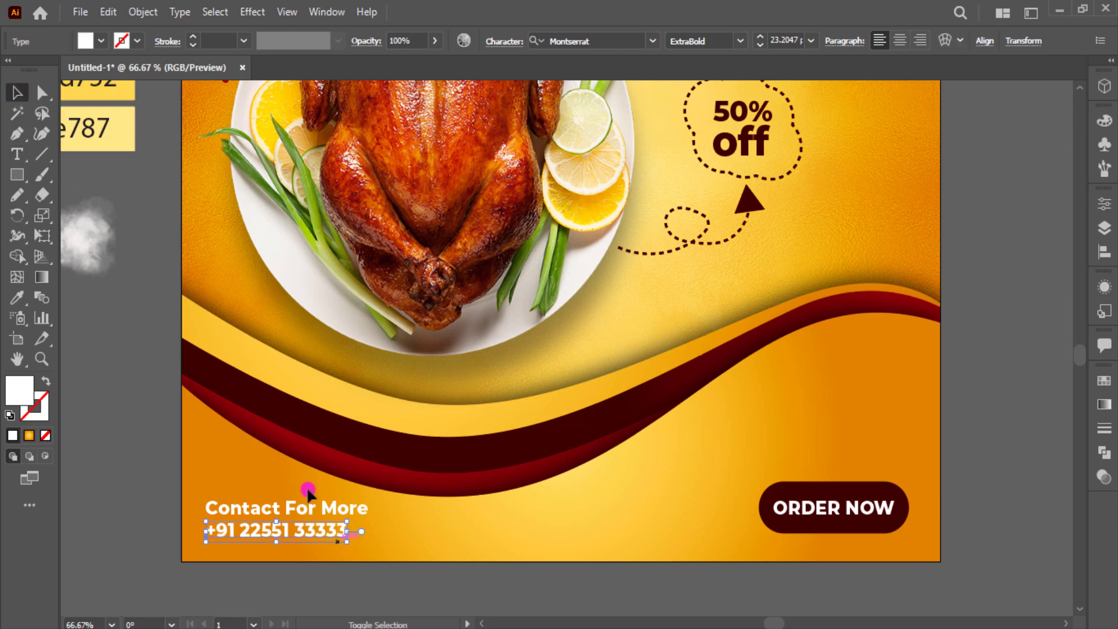
left_click_drag(347, 542, 393, 551)
Set the phone number line to 32 pt
key("ctrl+0")
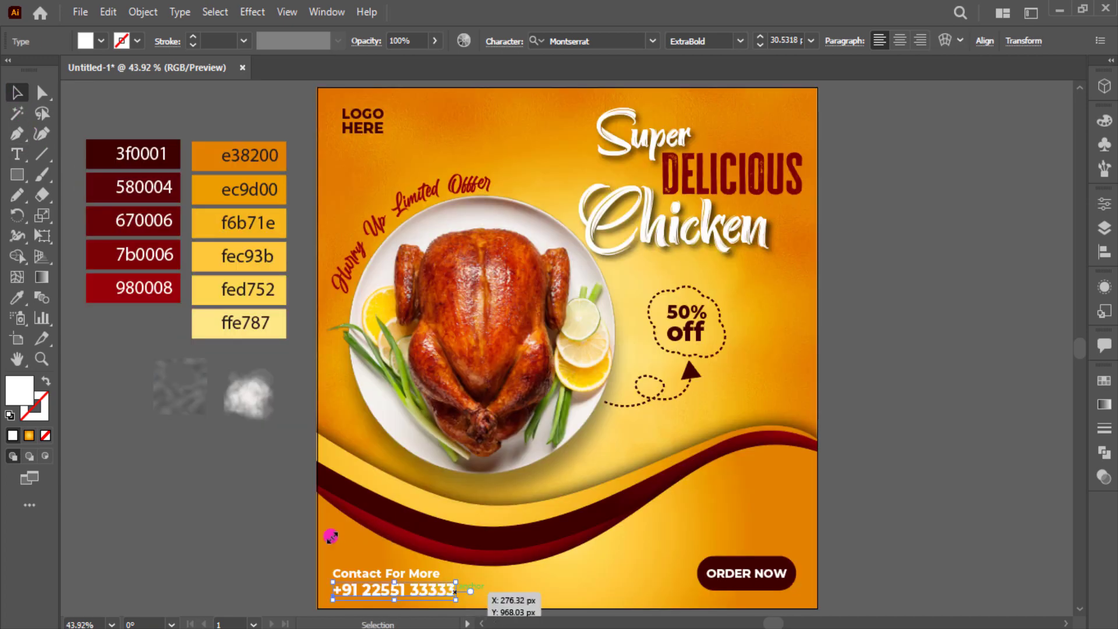
left_click(320, 542)
left_click(344, 578)
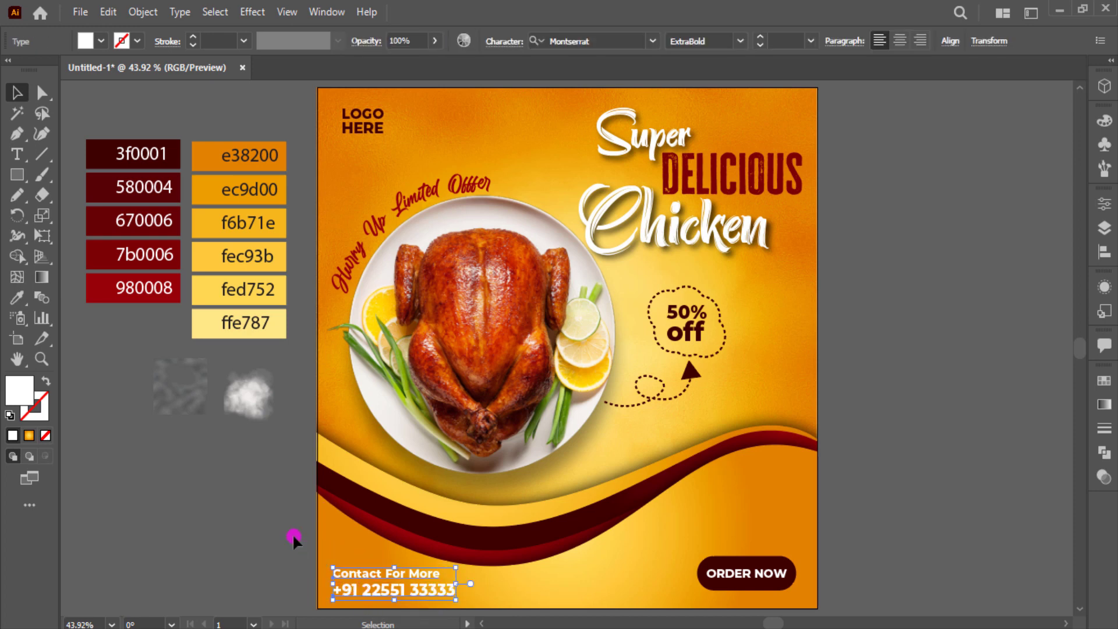
left_click(379, 574)
scroll(793, 42, "down", 3)
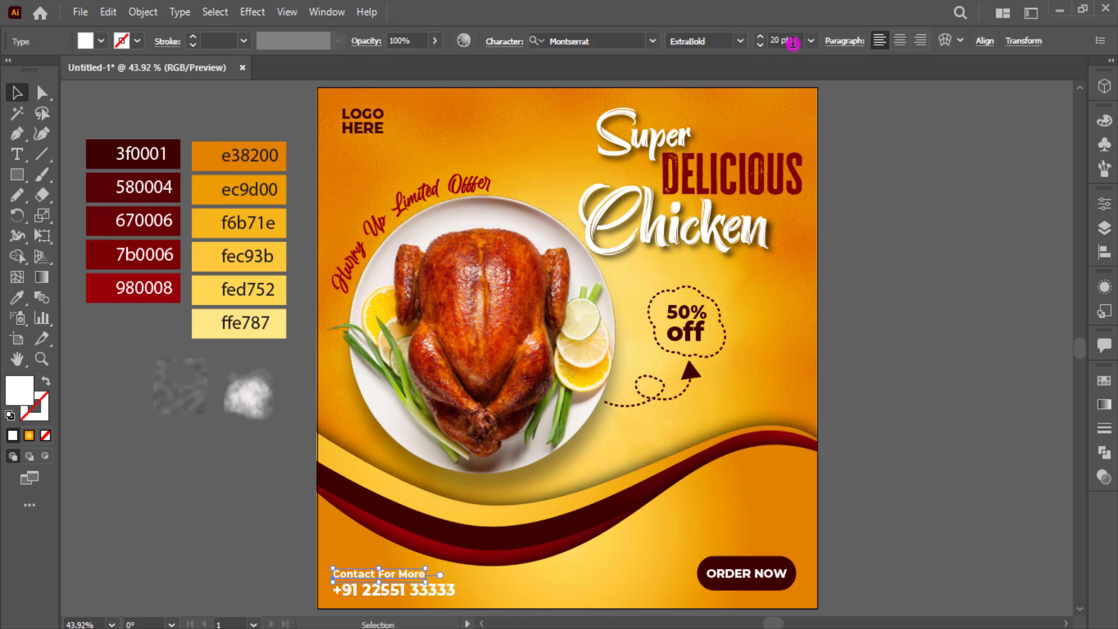
left_click(656, 529)
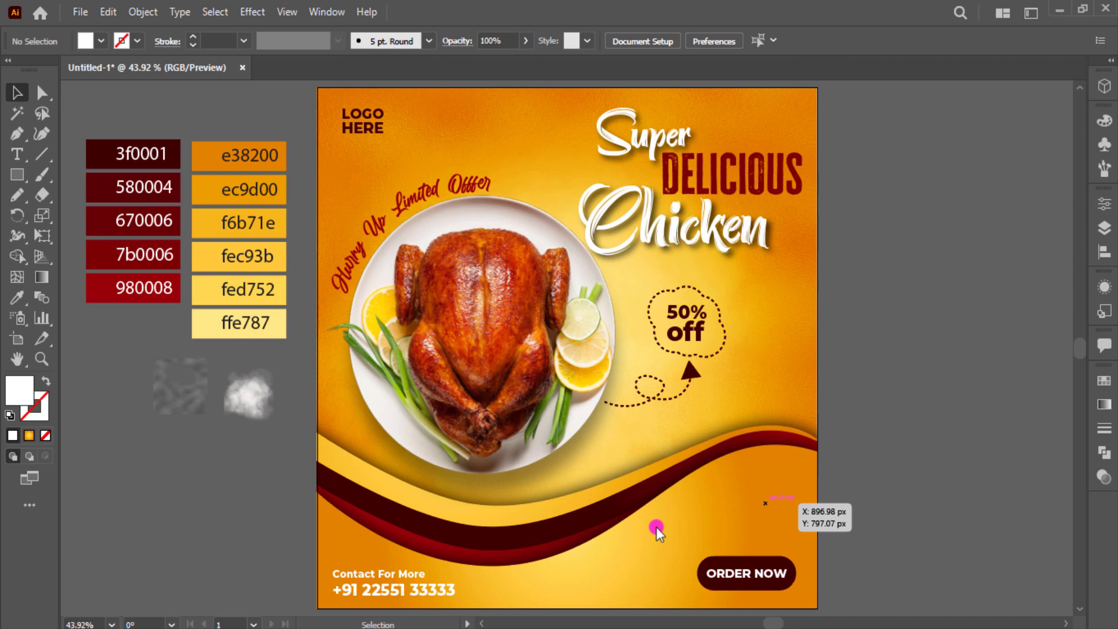
left_click(436, 593)
key("ctrl+shift+period")
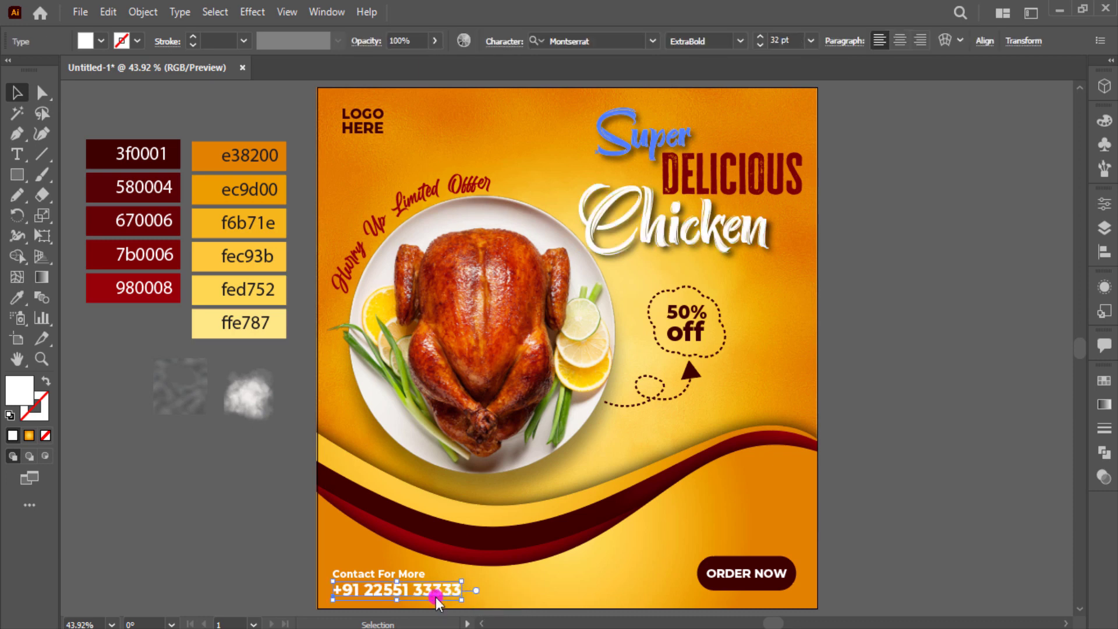
Pick up the dark red 3f0001 swatch and refit the artboard in view
scroll(437, 600, "down", 1)
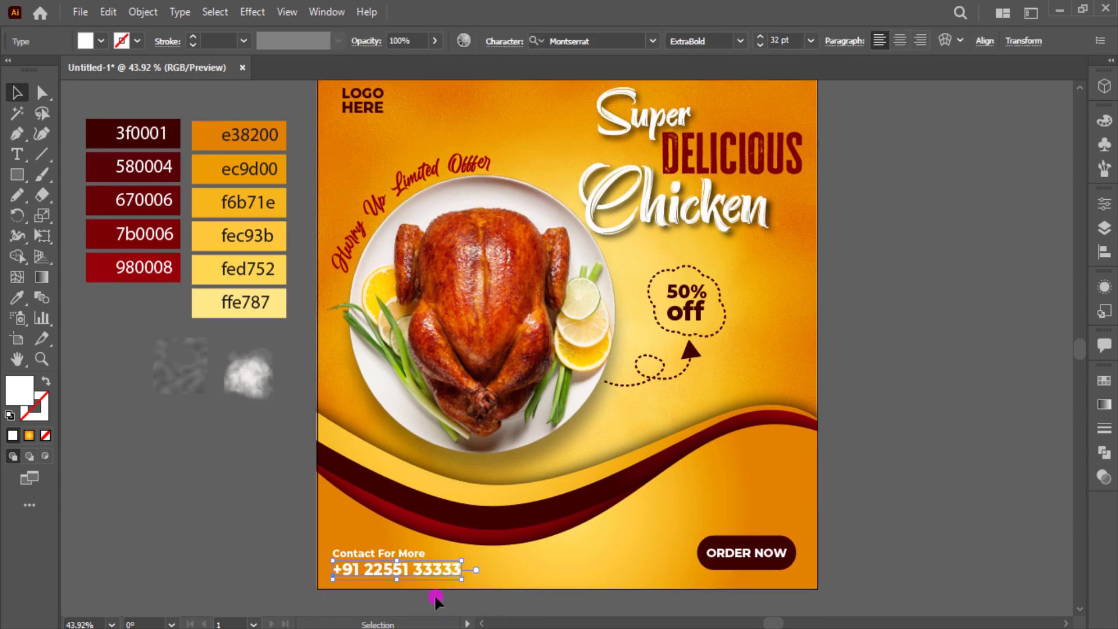
left_click(100, 130)
left_click(155, 388)
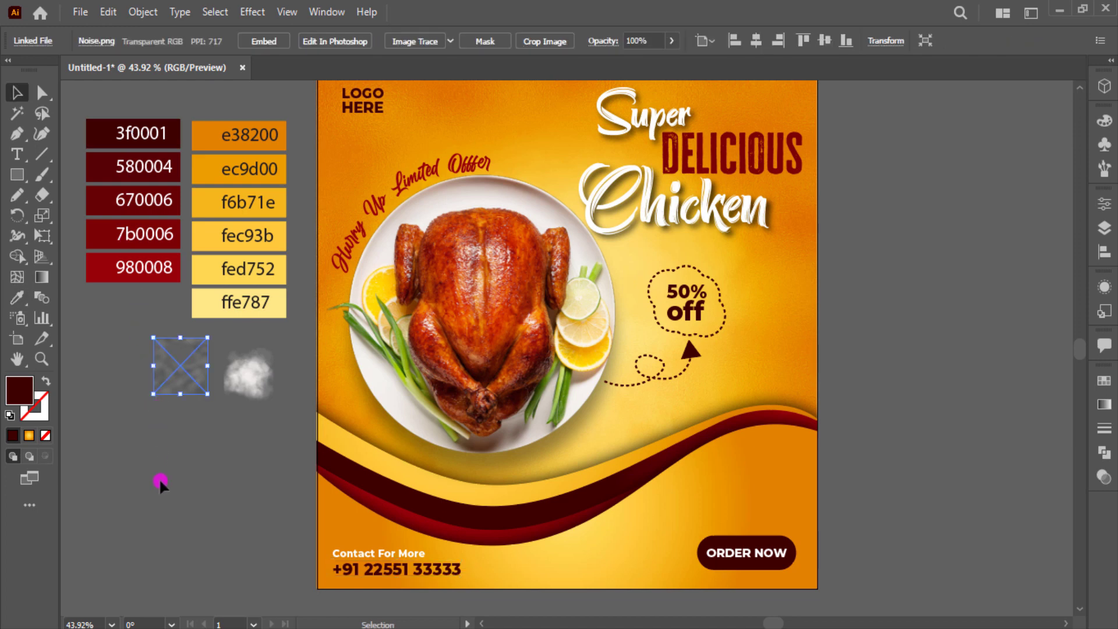
left_click(160, 484)
key("ctrl+0")
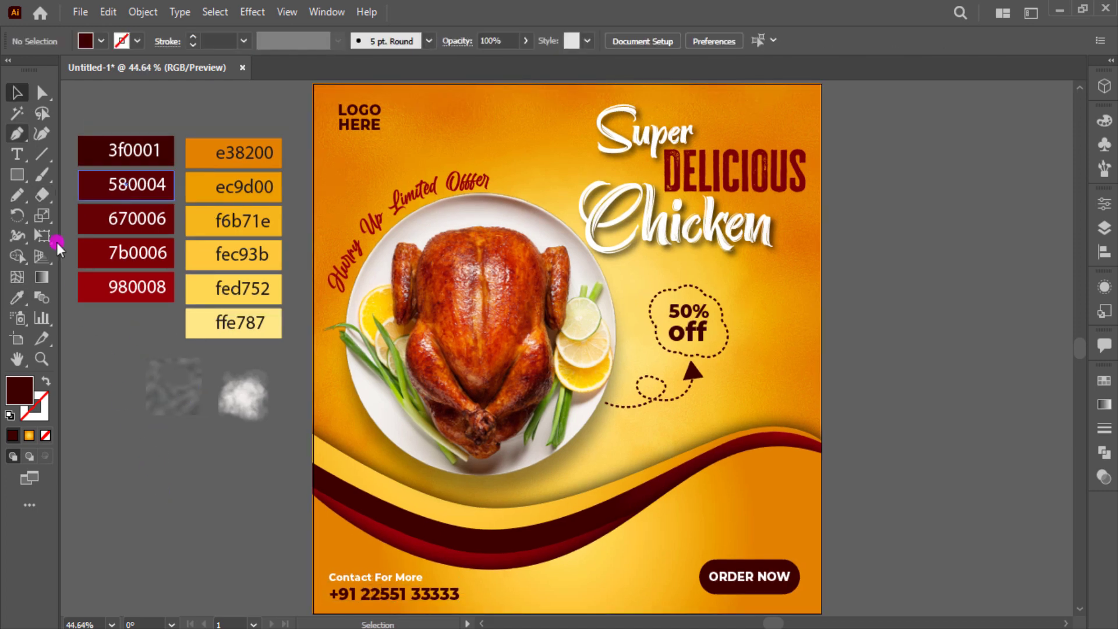
Add the website URL text left of the poster in Regular weight
left_click(17, 155)
left_click(136, 525)
type("W")
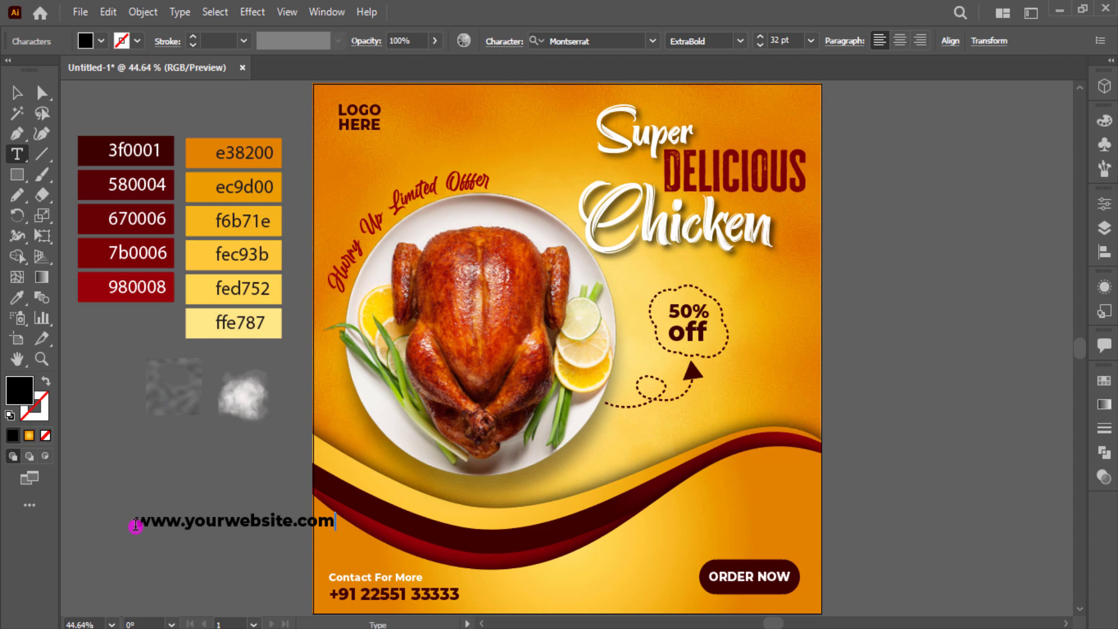
left_click(17, 93)
left_click(739, 41)
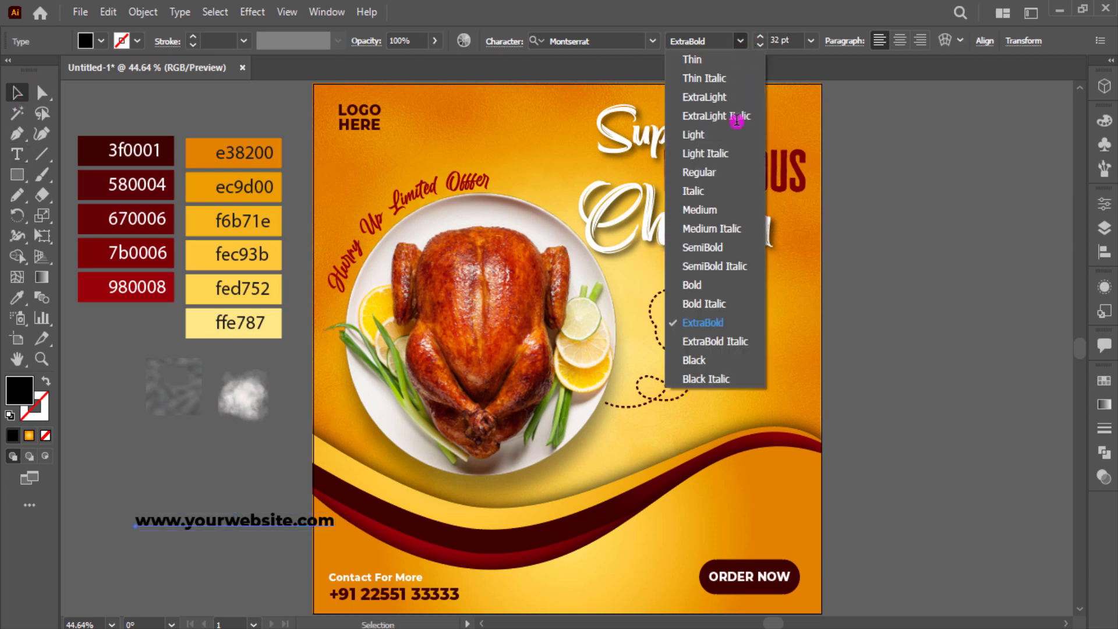
left_click(725, 174)
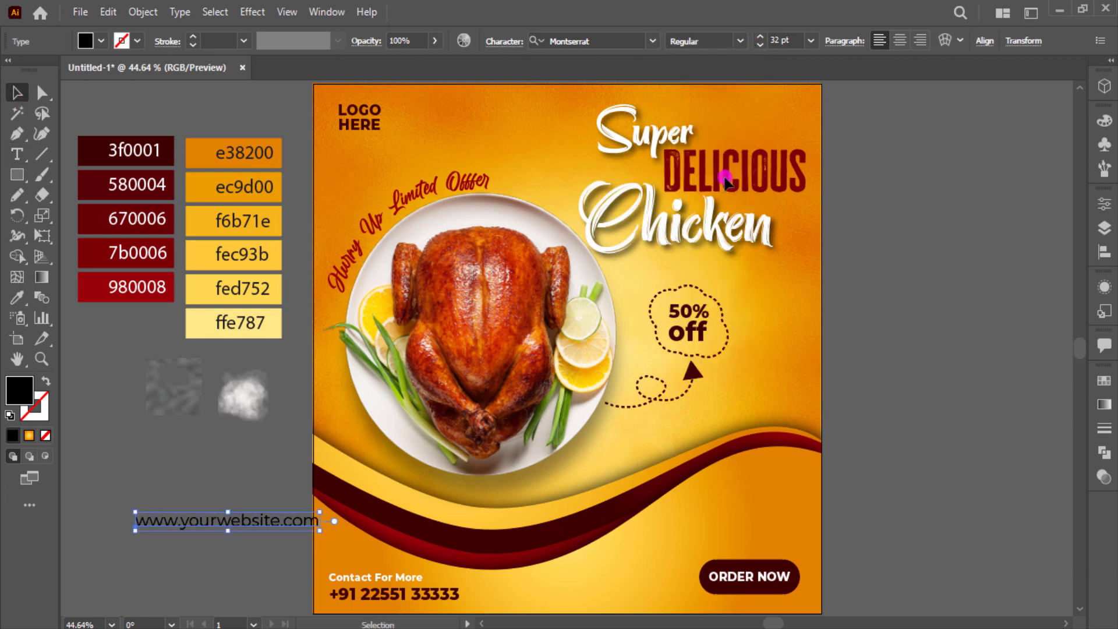
Make the URL dark red 3f0001 with tracking 200 at 21 pt
key("i")
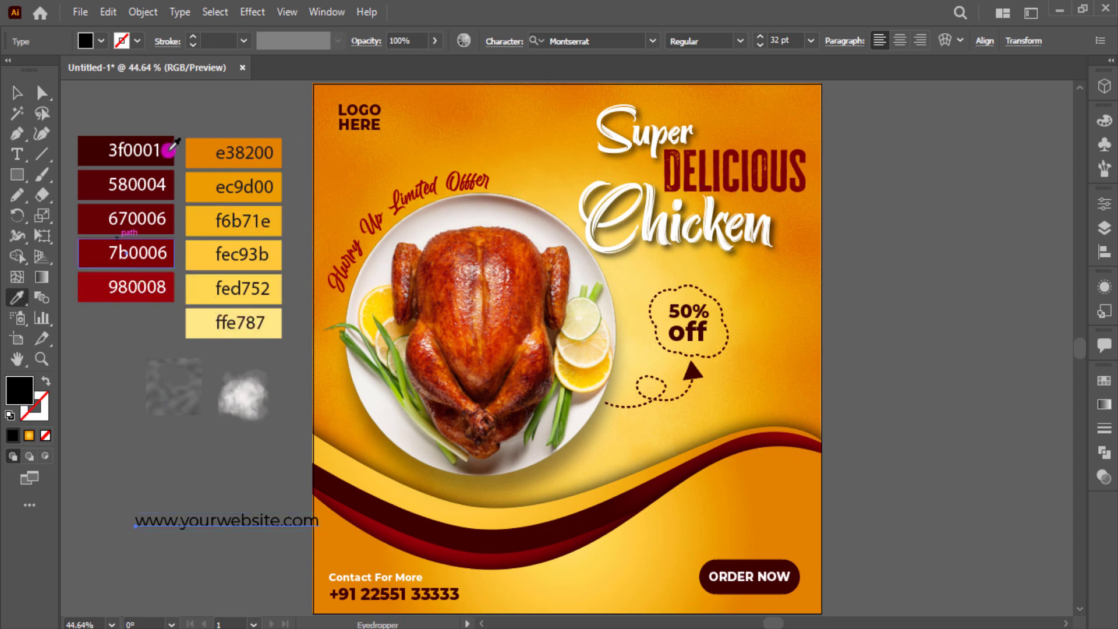
left_click(96, 150)
left_click(17, 93)
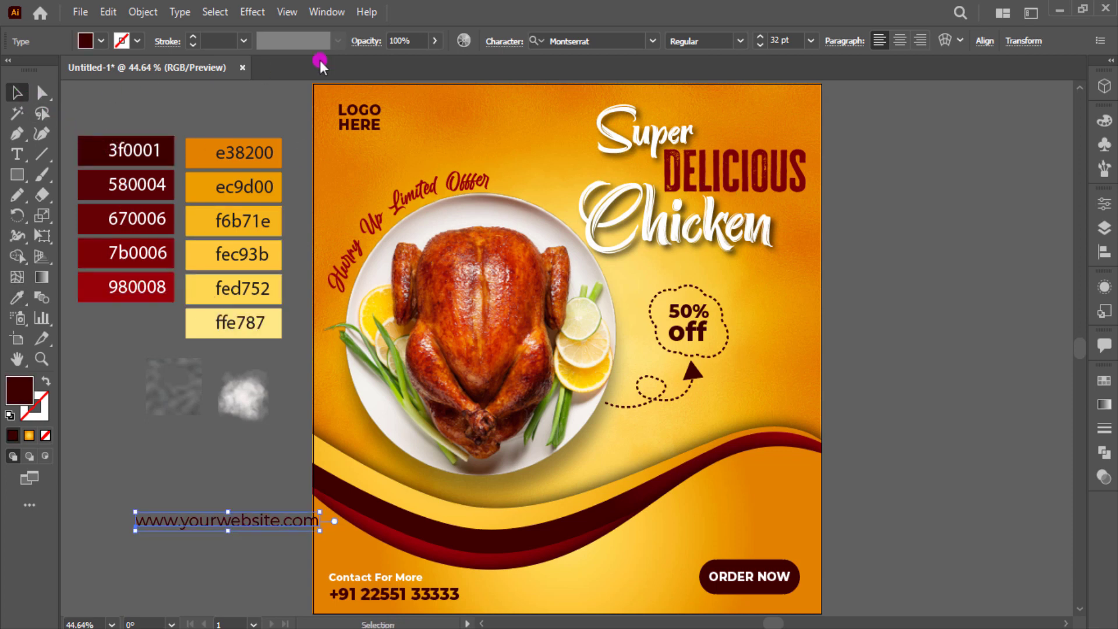
left_click(500, 43)
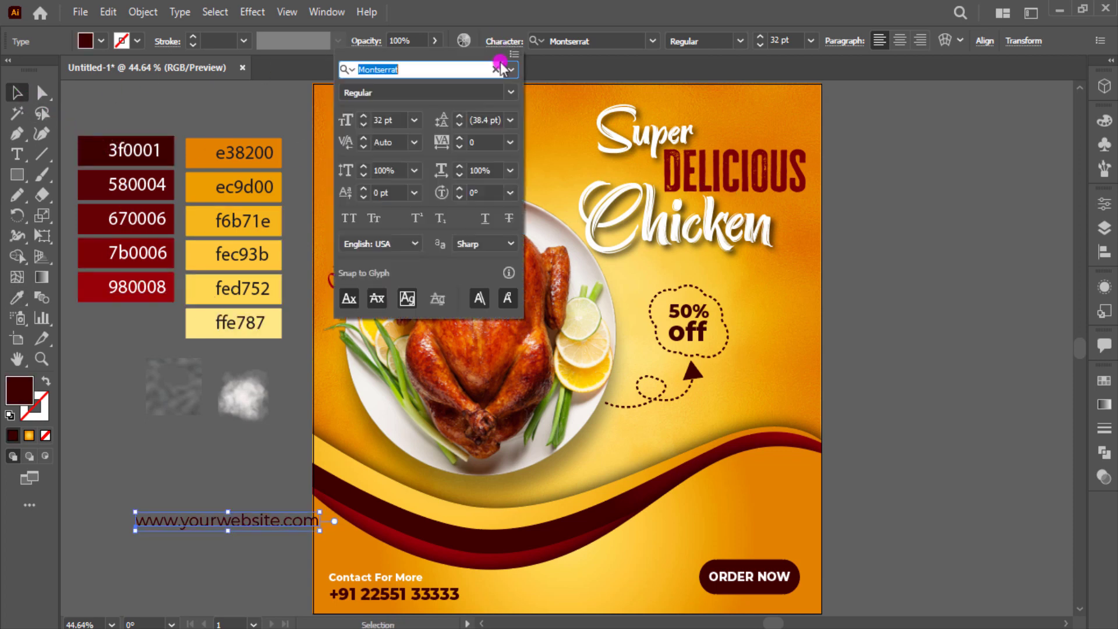
left_click(508, 170)
left_click(510, 142)
left_click(526, 369)
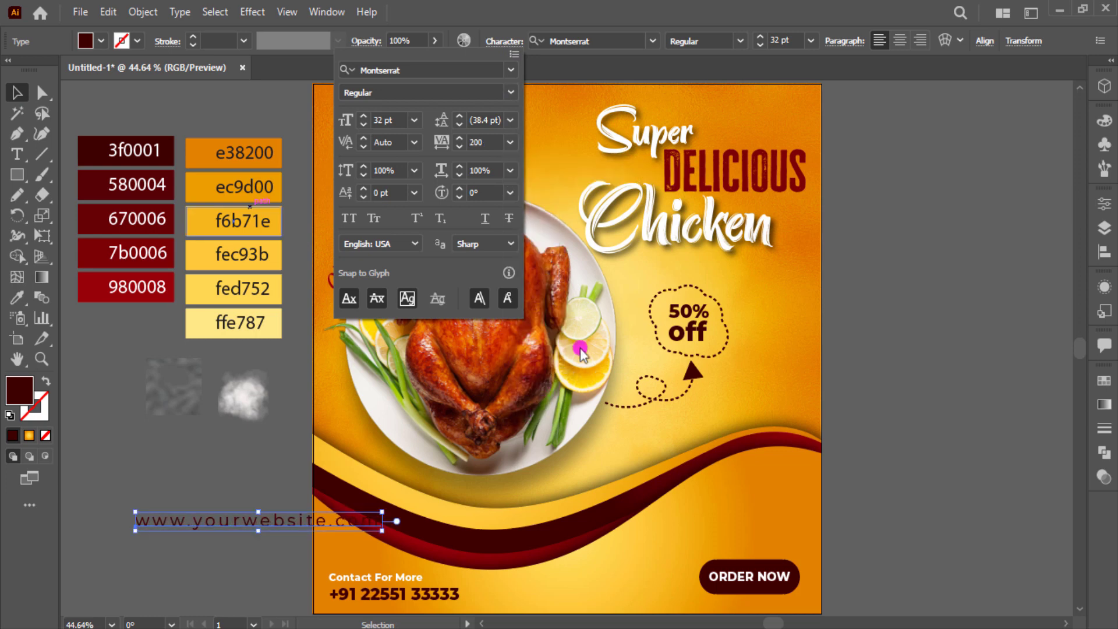
left_click(790, 38)
left_click(812, 40)
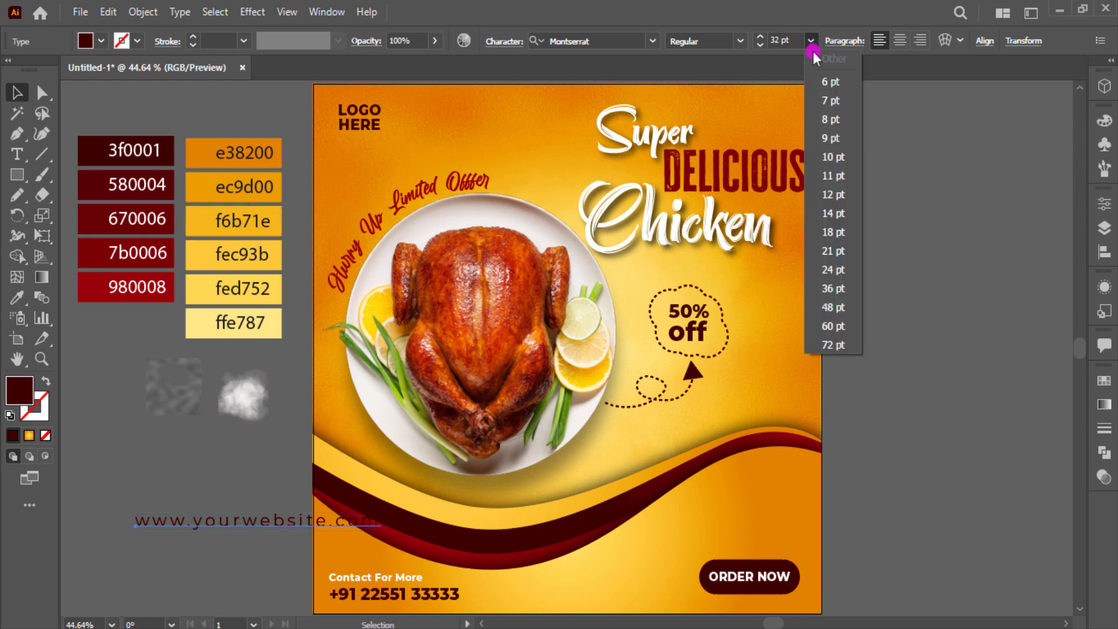
left_click(841, 248)
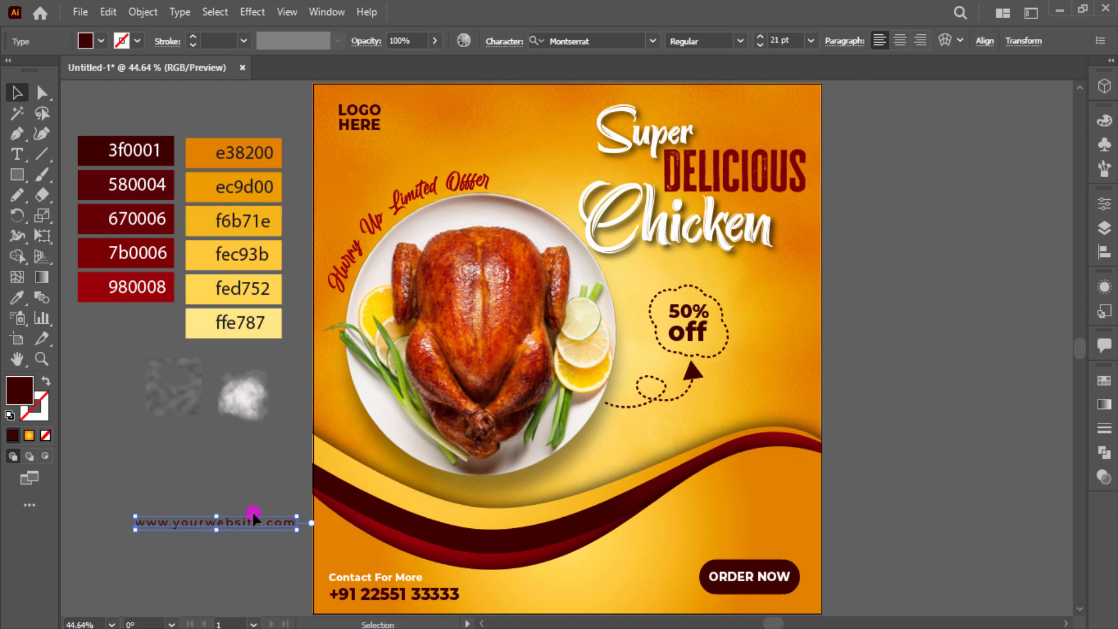
Place the URL at the poster's bottom, centred horizontally, and nudge ORDER NOW down-right
left_click_drag(253, 516, 609, 588)
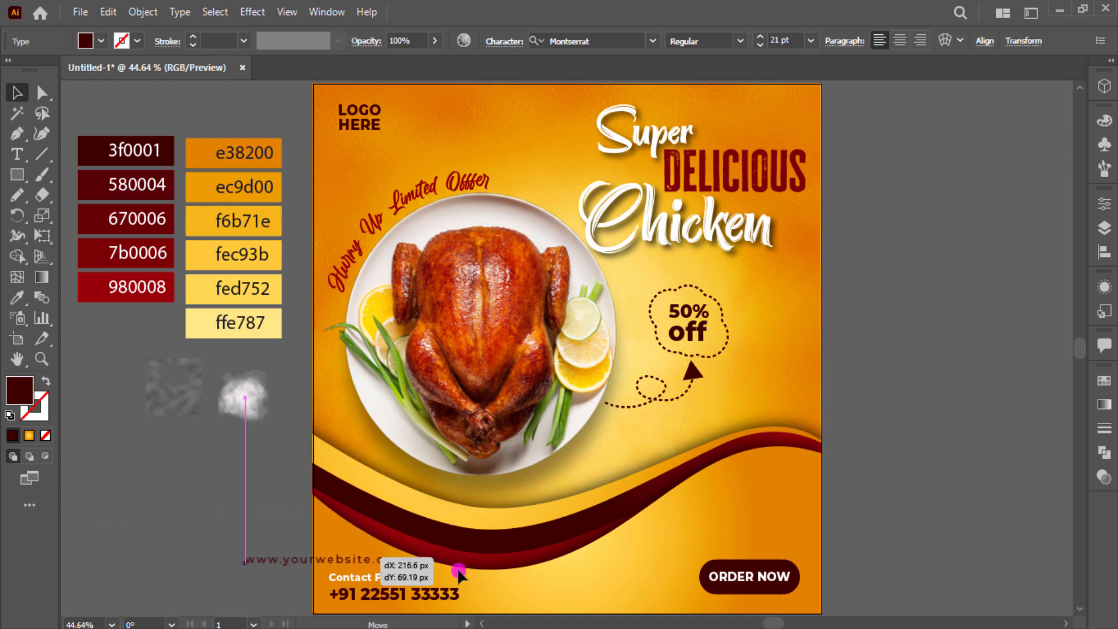
left_click(983, 42)
left_click(843, 87)
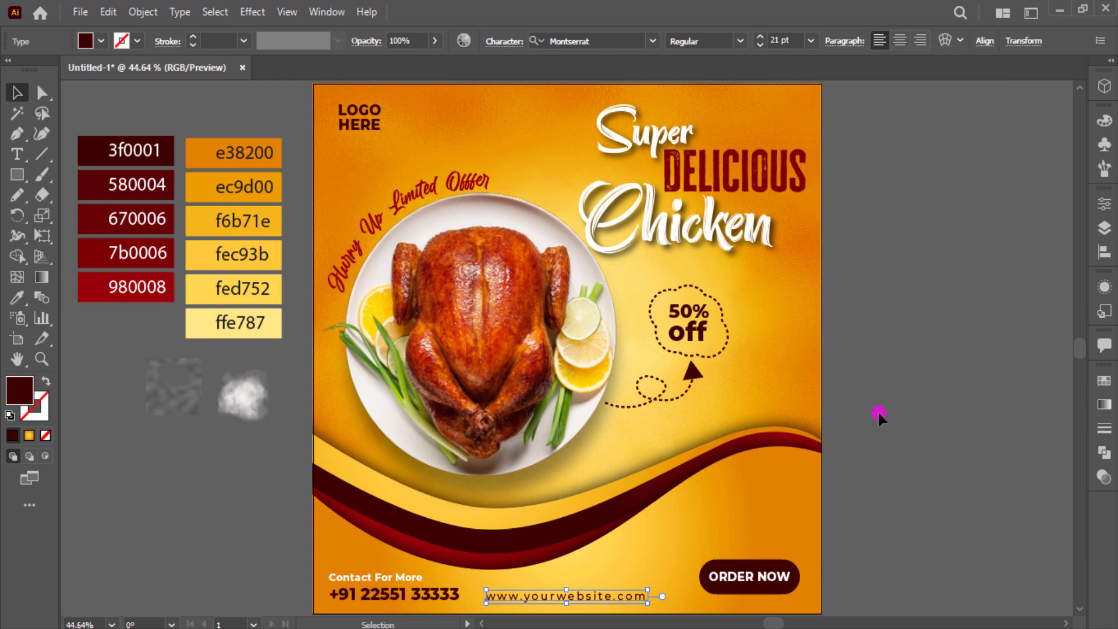
left_click(774, 578)
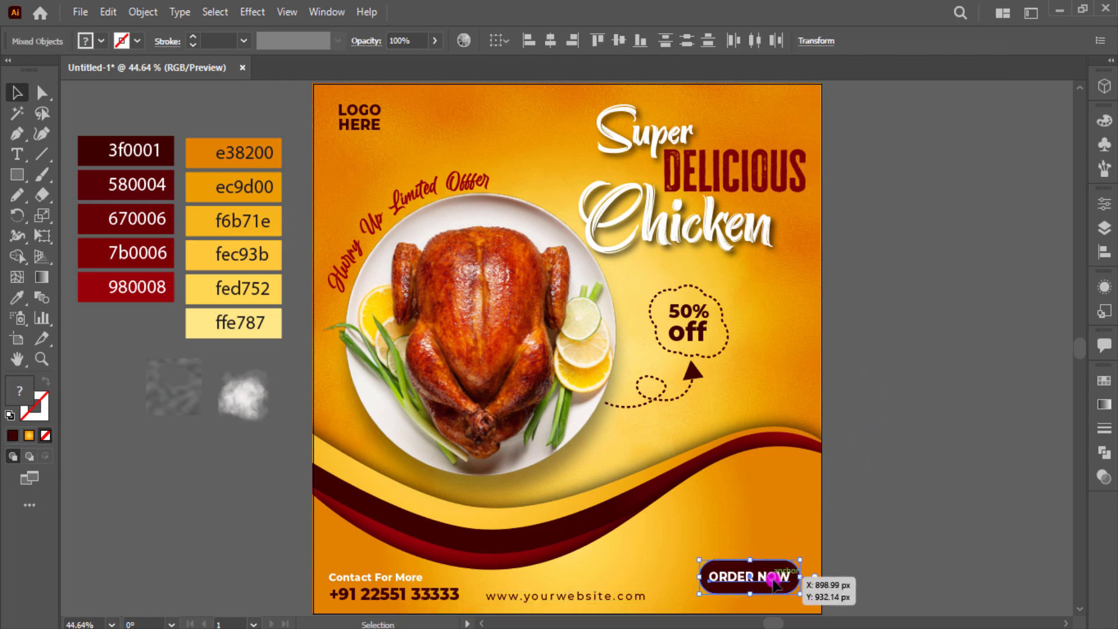
left_click_drag(774, 581, 784, 587)
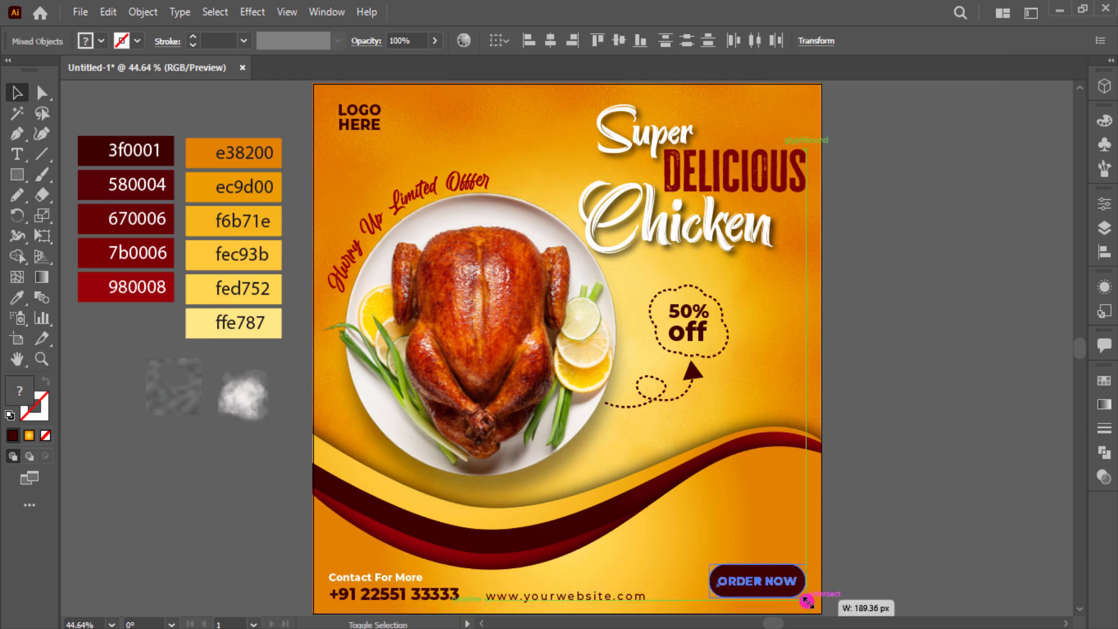
left_click(923, 554)
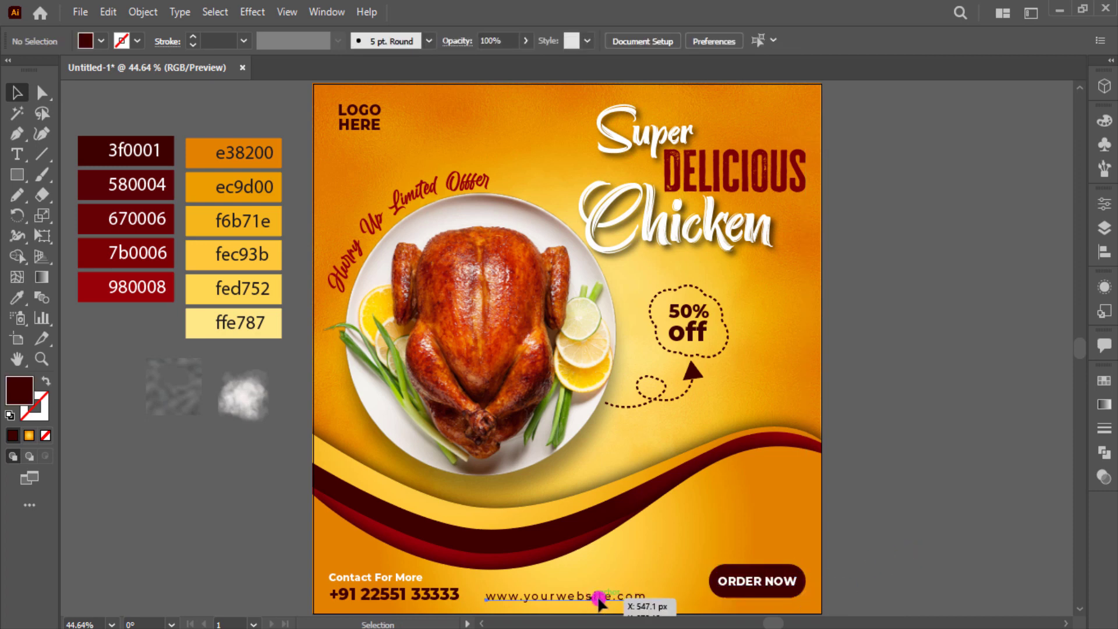
left_click(617, 595)
left_click(982, 42)
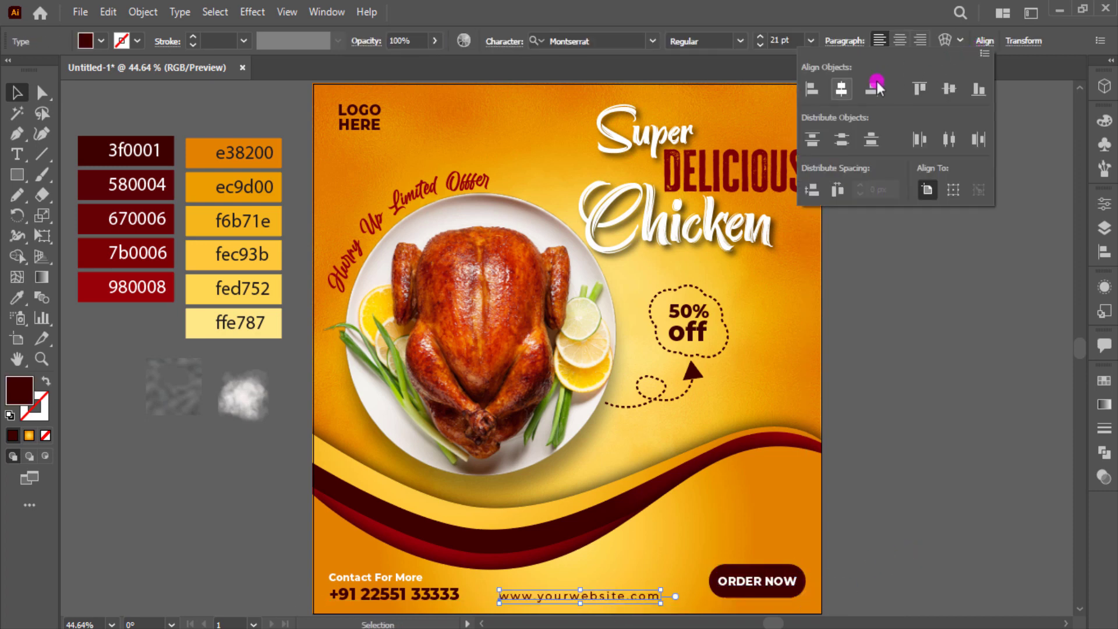
left_click(839, 92)
Nudge the contact caption and phone number slightly up and left
left_click(361, 588)
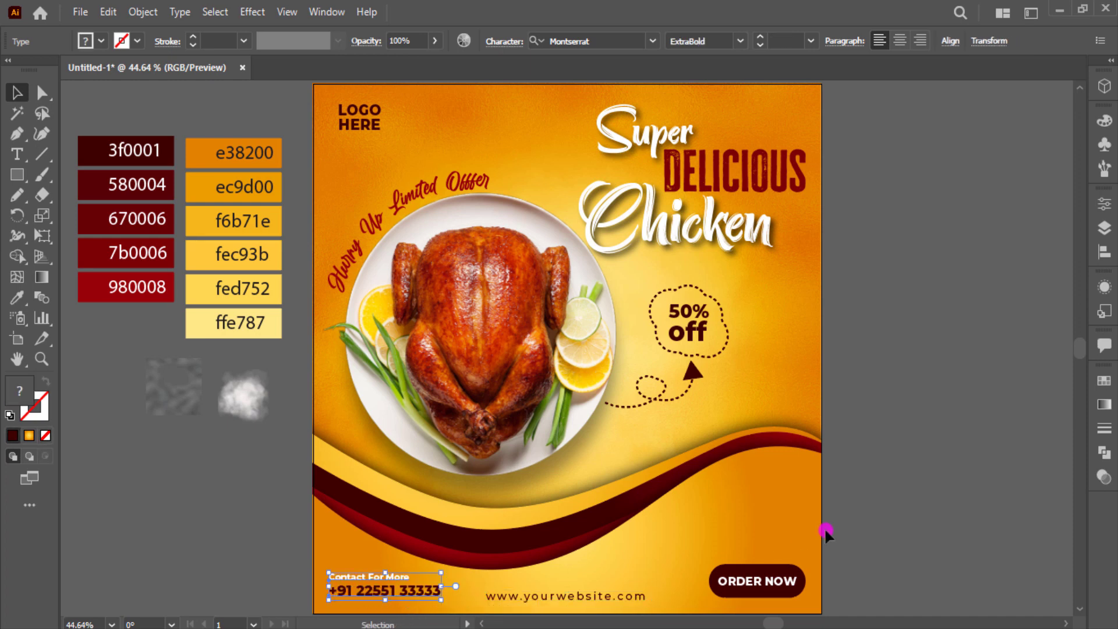
left_click(824, 529)
left_click(376, 593)
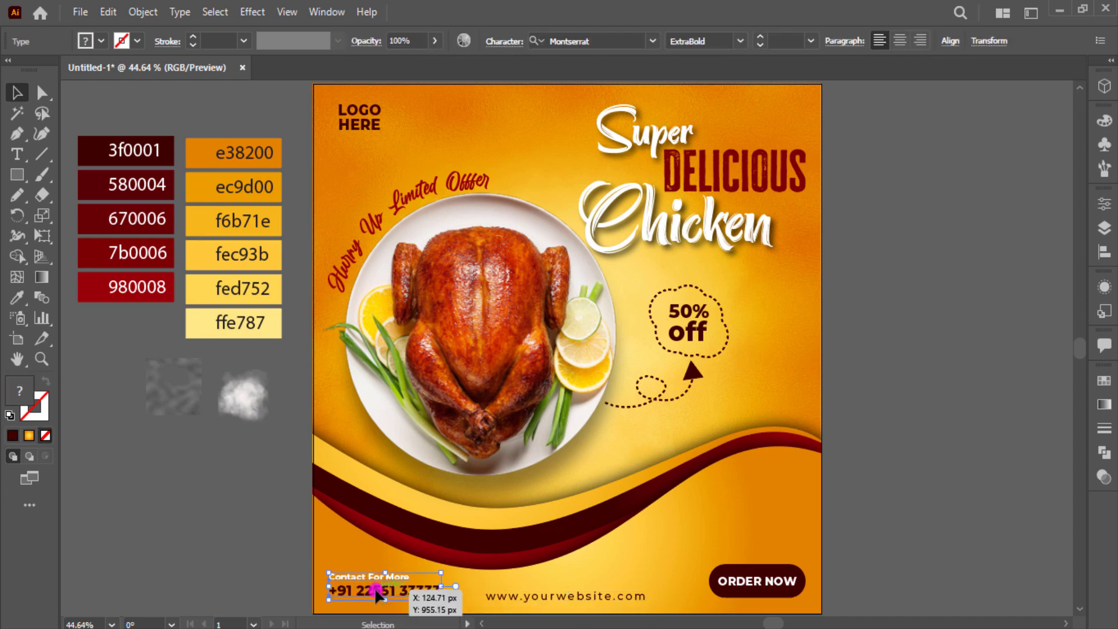
left_click_drag(376, 592, 372, 591)
left_click(856, 552)
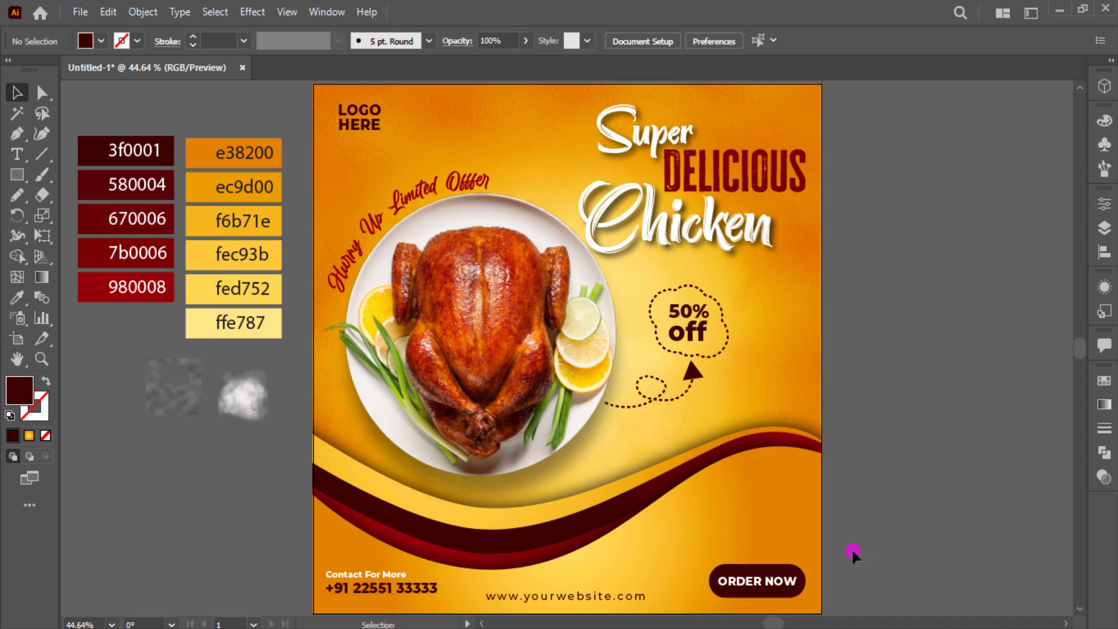
left_click_drag(17, 175, 87, 216)
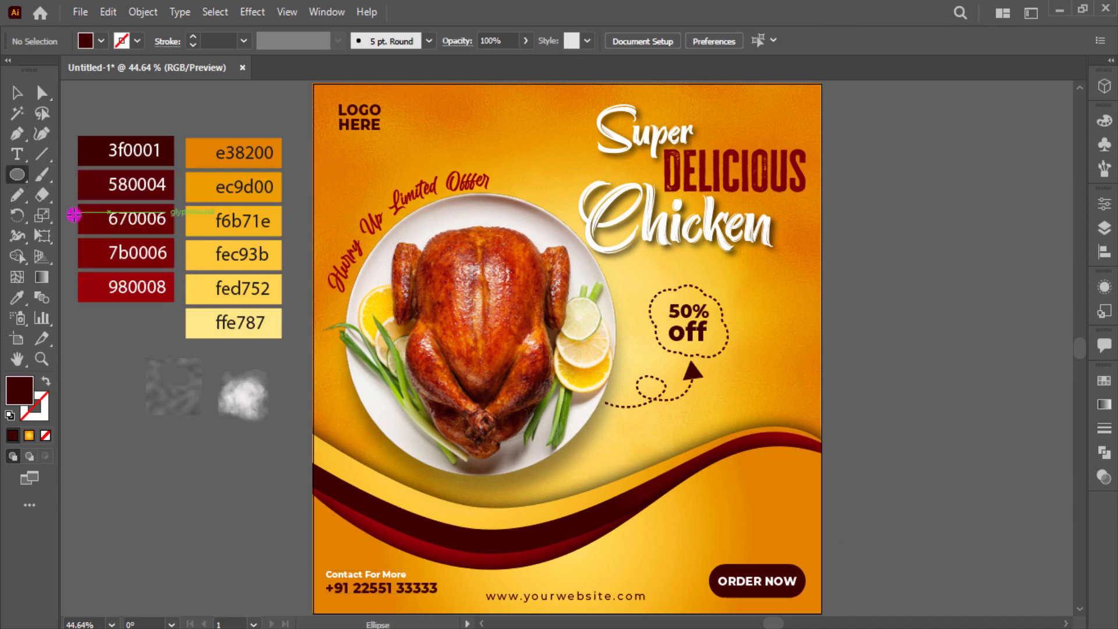
Draw a small circle and duplicate it into a two-column grid of dots
scroll(761, 332, "right", 5)
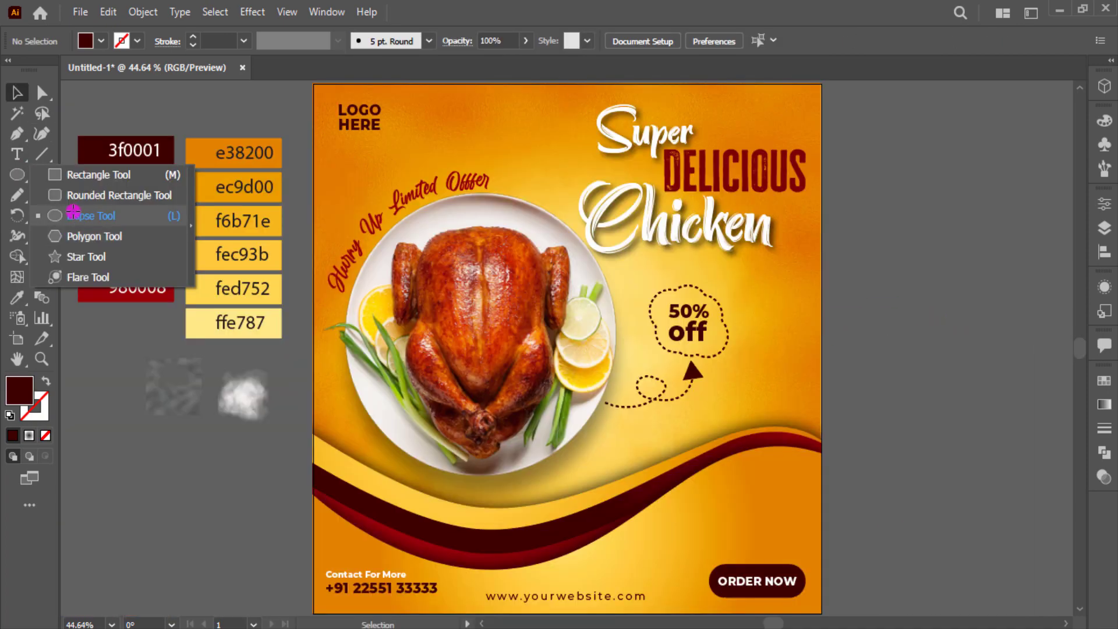
left_click_drag(904, 333, 921, 350)
key("v")
left_click(990, 382)
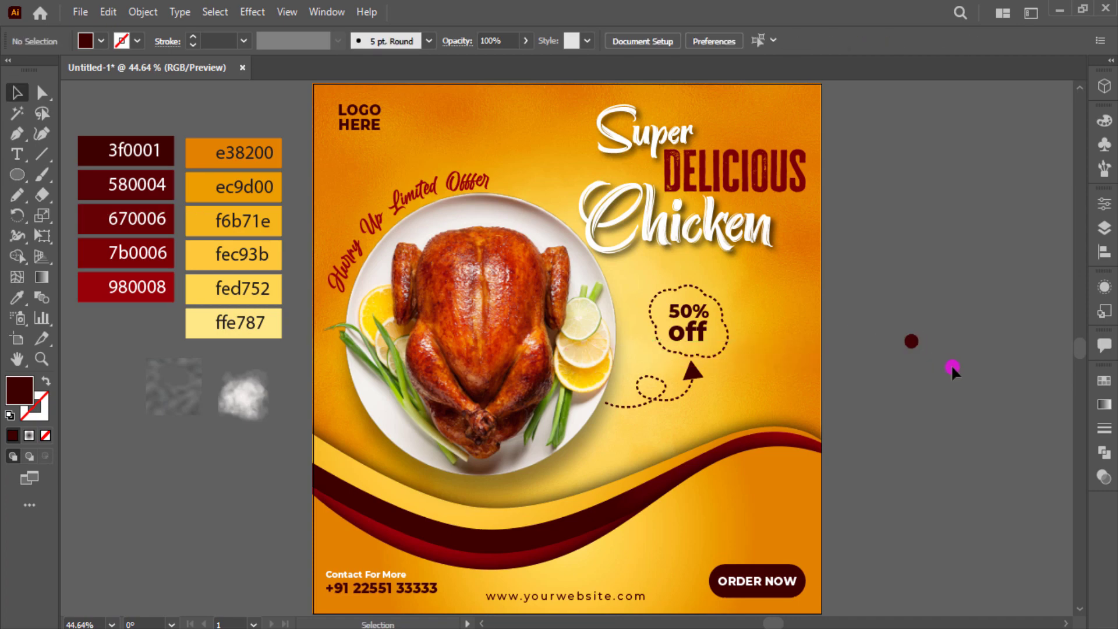
scroll(926, 358, "up", 4)
left_click(932, 350)
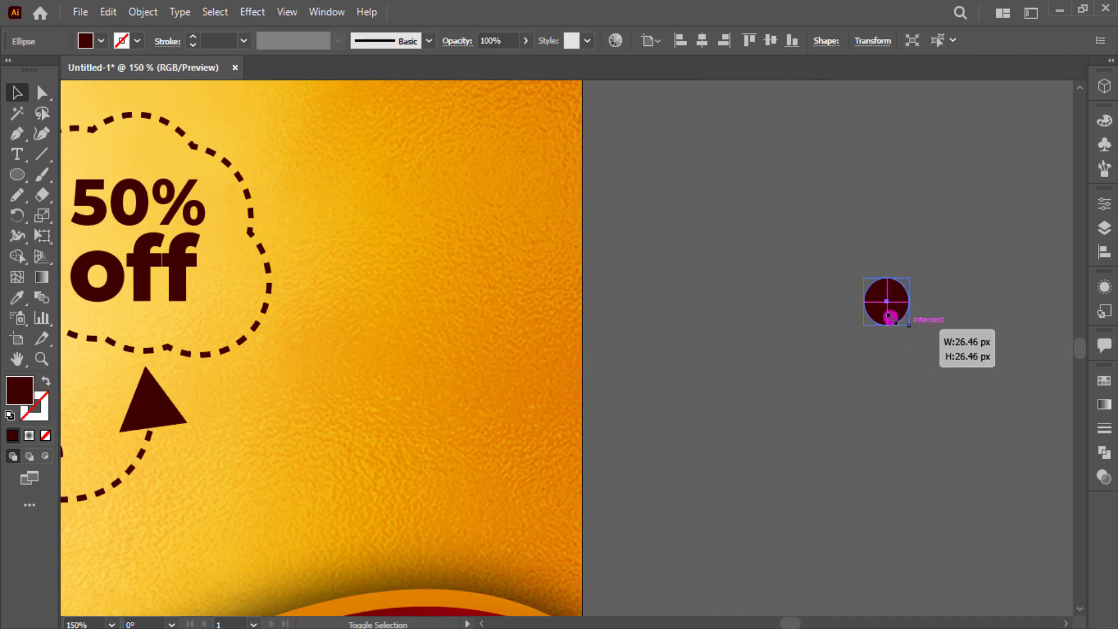
mouse_move(909, 326)
left_mouse_down()
mouse_move(893, 309)
mouse_move(918, 286)
left_mouse_up()
mouse_move(944, 271)
left_mouse_down()
mouse_move(839, 315)
mouse_move(874, 325)
left_mouse_up()
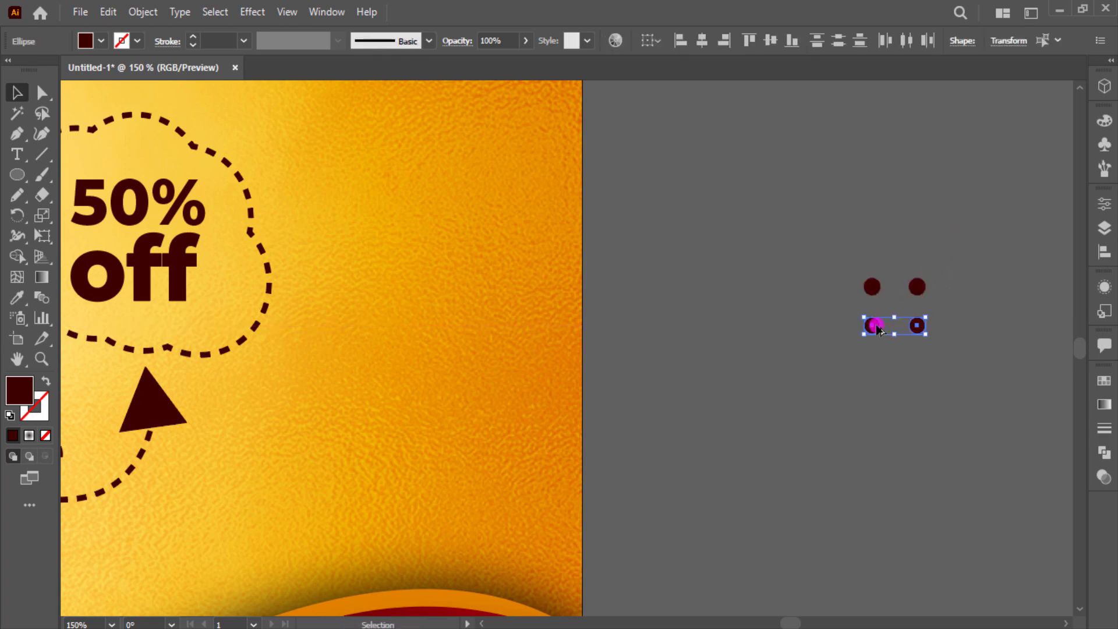
key("ctrl+d")
key("ctrl+d")
key("ctrl+d")
key("ctrl+d")
key("ctrl+d")
key("ctrl+d")
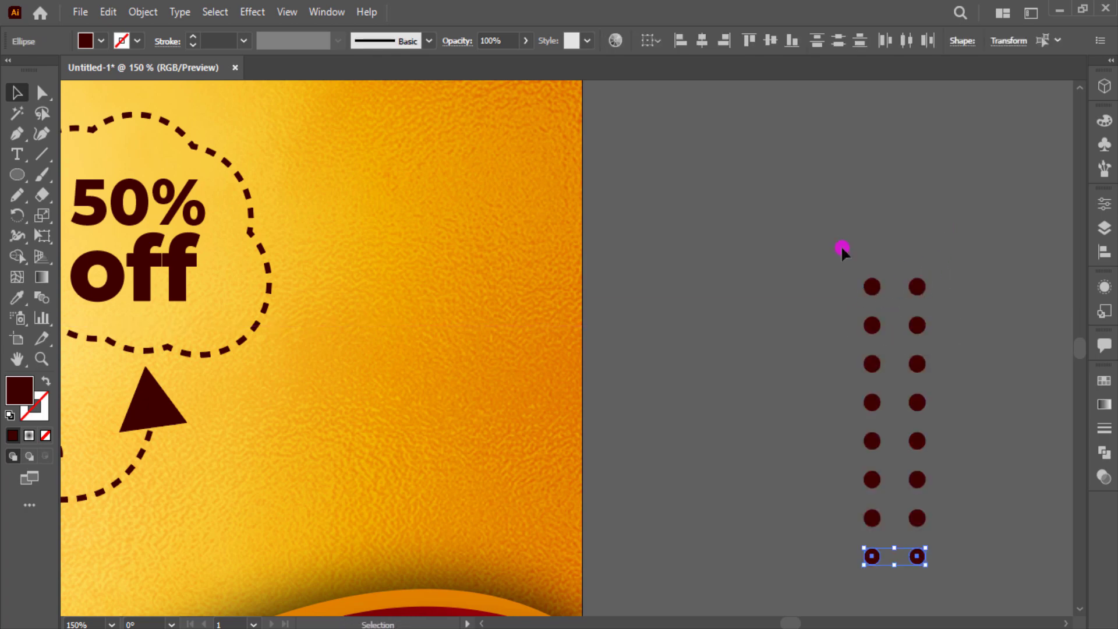
mouse_move(841, 249)
left_mouse_down()
mouse_move(900, 579)
mouse_move(890, 558)
left_mouse_up()
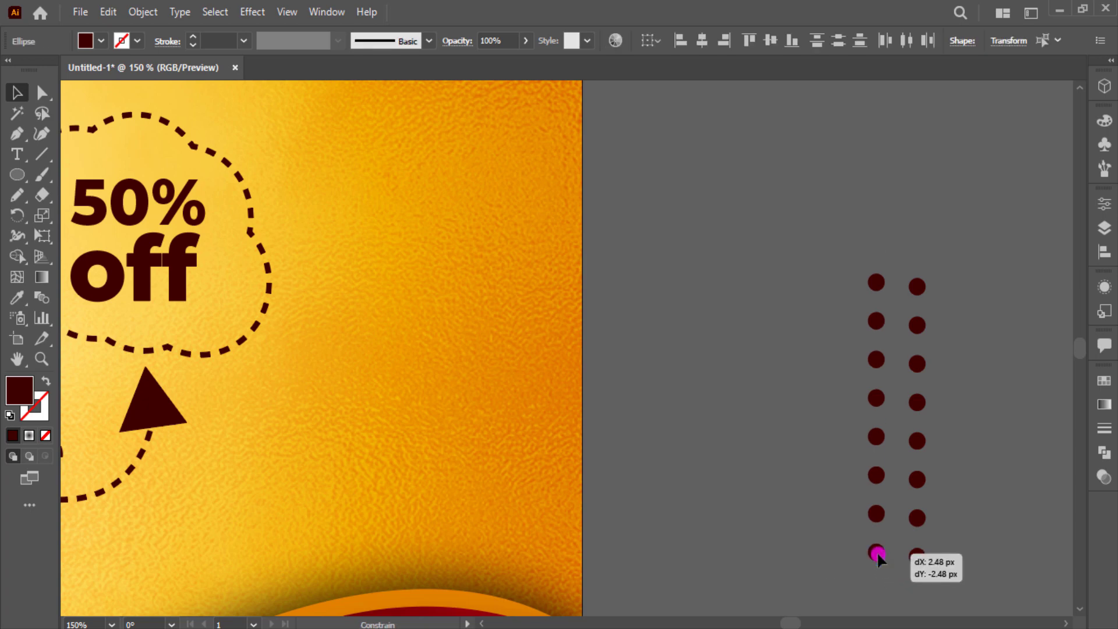
left_click_drag(965, 626, 943, 616)
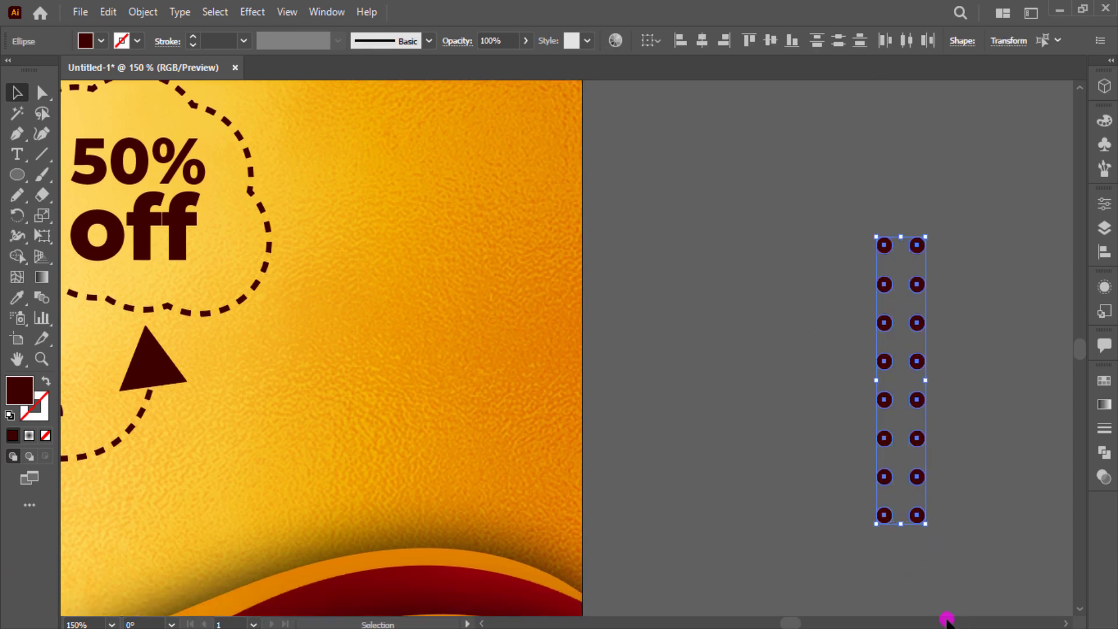
Fill the dots white and set their blend mode to Overlay
left_click(102, 42)
left_click(33, 71)
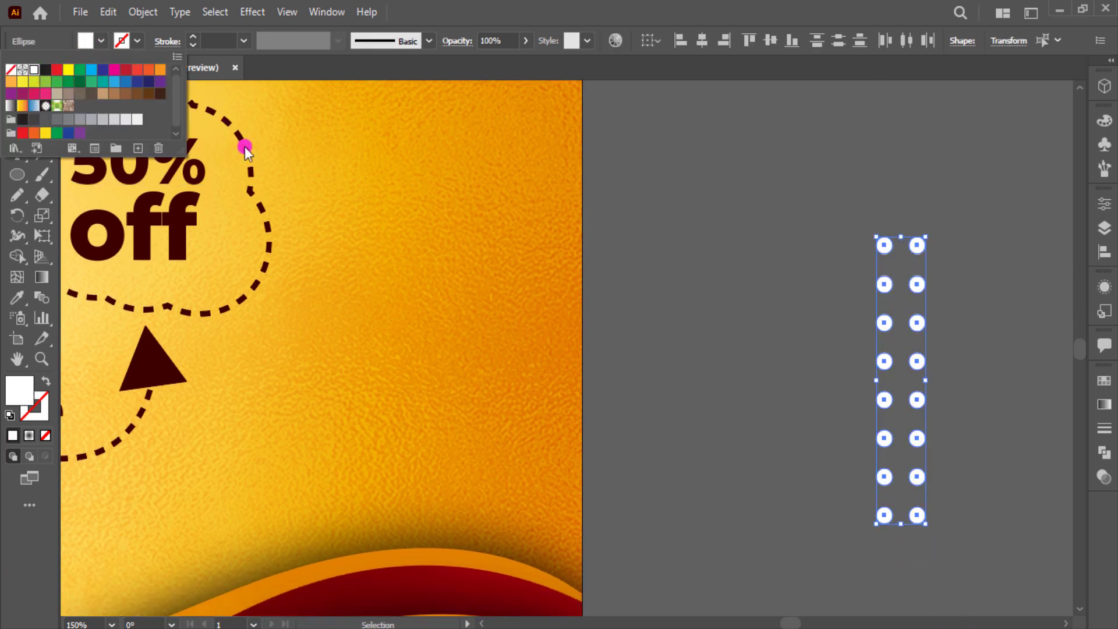
left_click(1109, 455)
left_click(1109, 477)
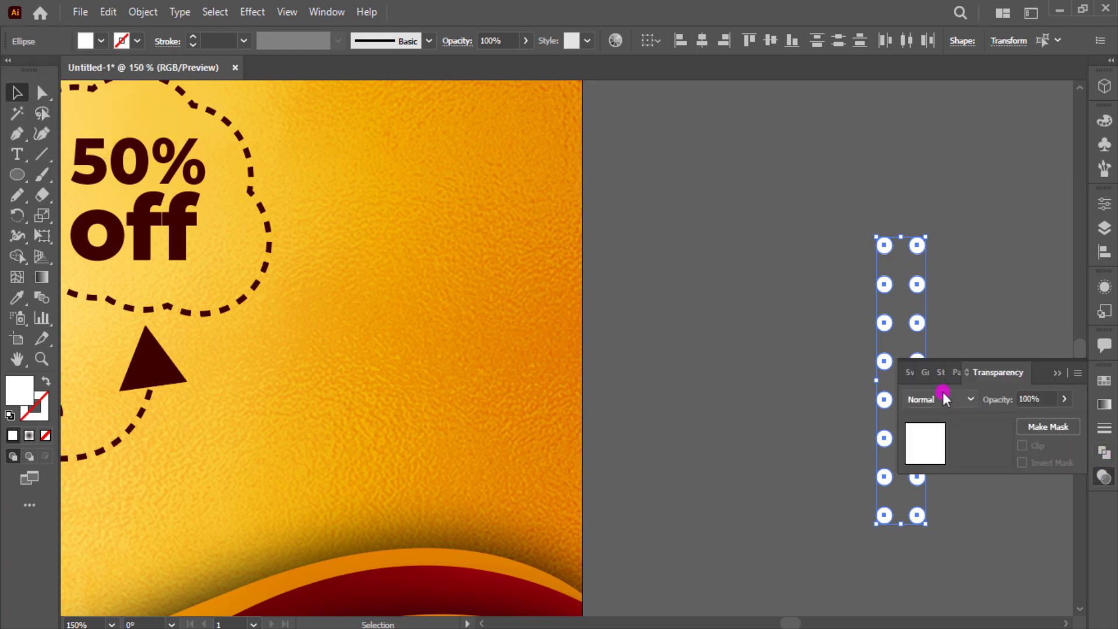
left_click(947, 372)
left_click(1026, 372)
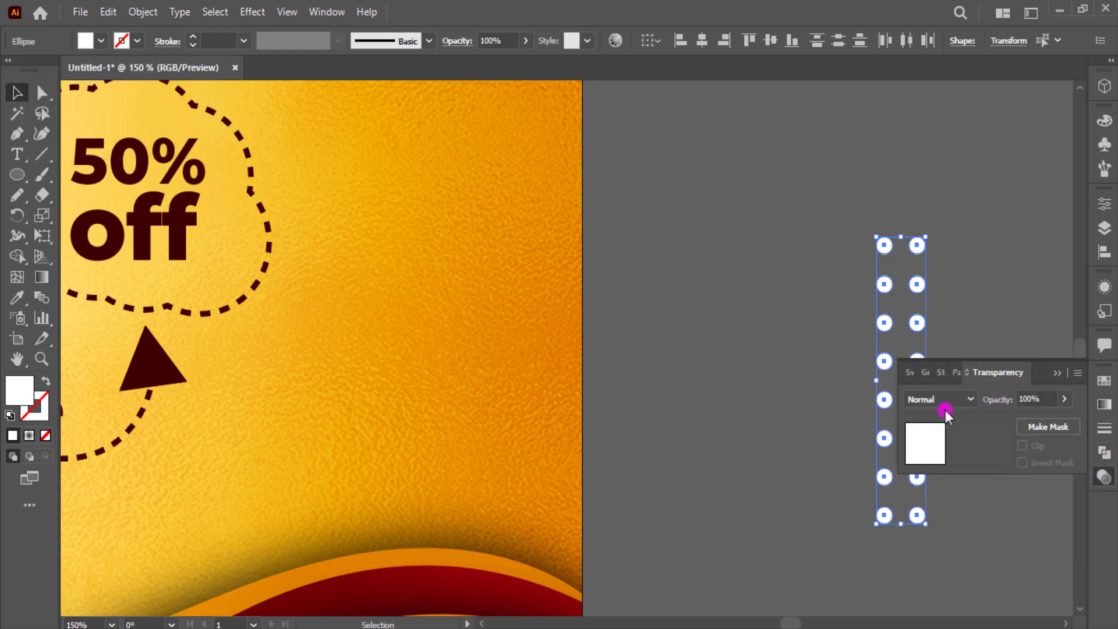
left_click(941, 400)
left_click(949, 222)
Position the dot columns along the poster's right edge above ORDER NOW
left_click_drag(885, 323, 525, 343)
key("ctrl+0")
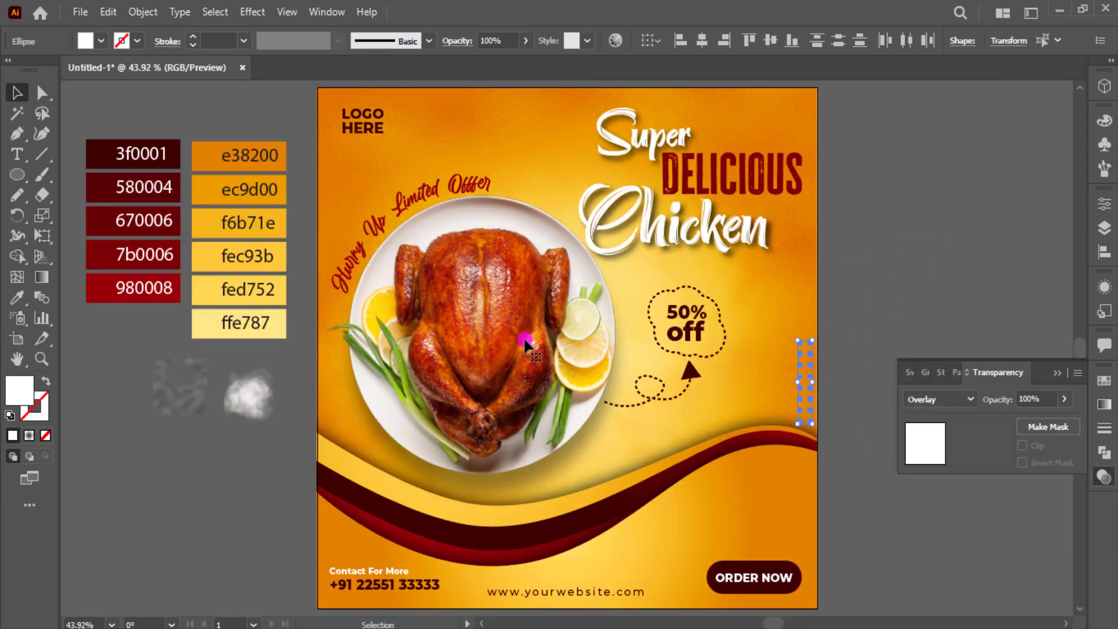
left_click_drag(799, 396, 787, 517)
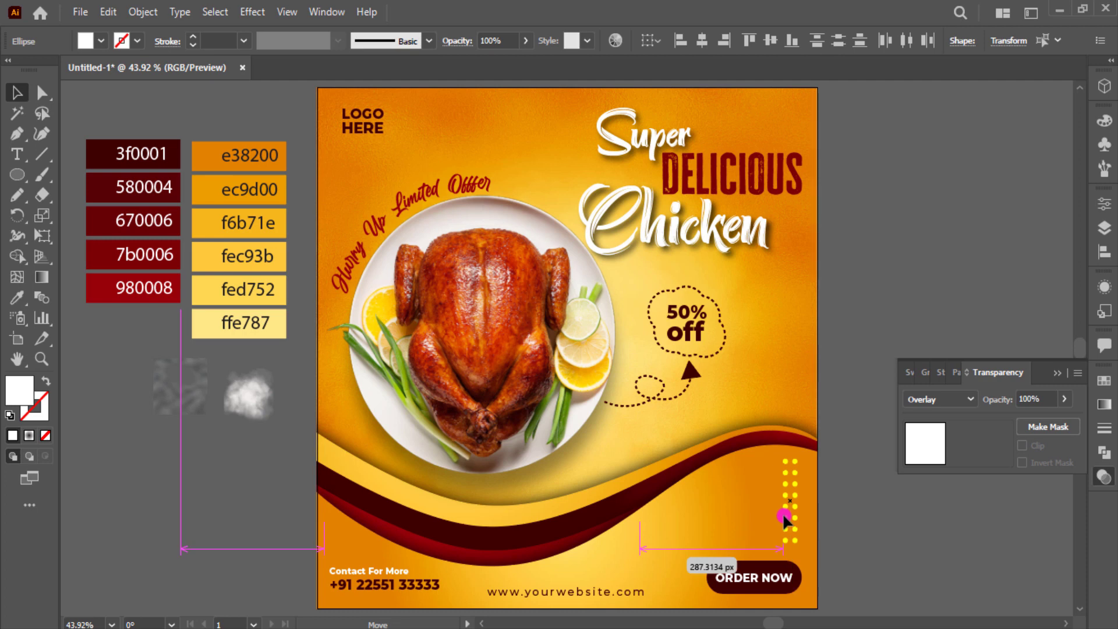
left_click(845, 466)
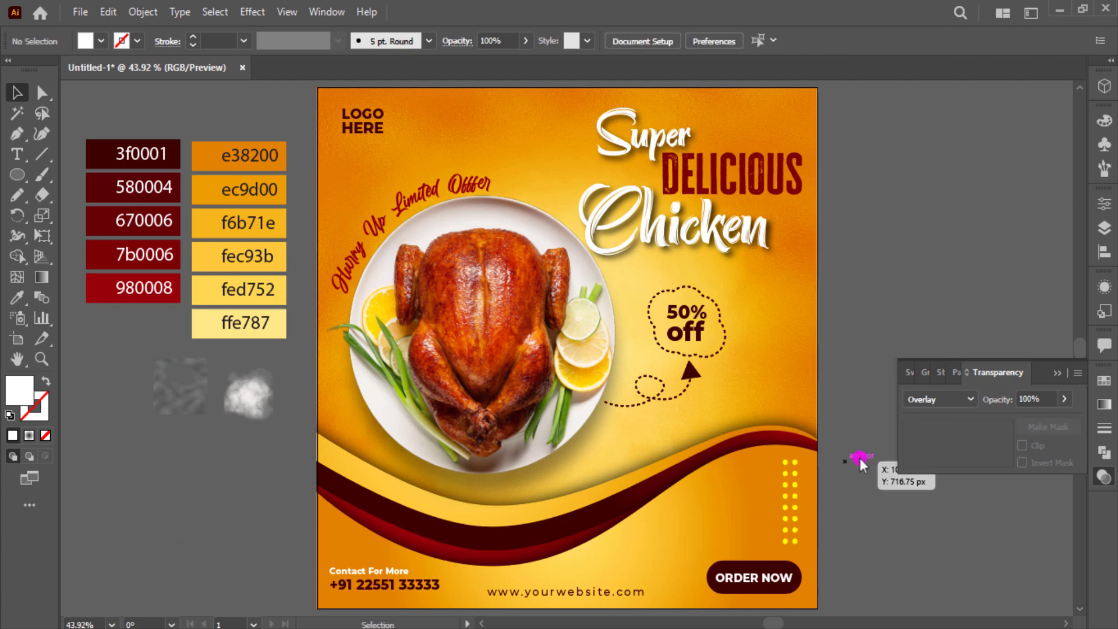
left_click(1057, 373)
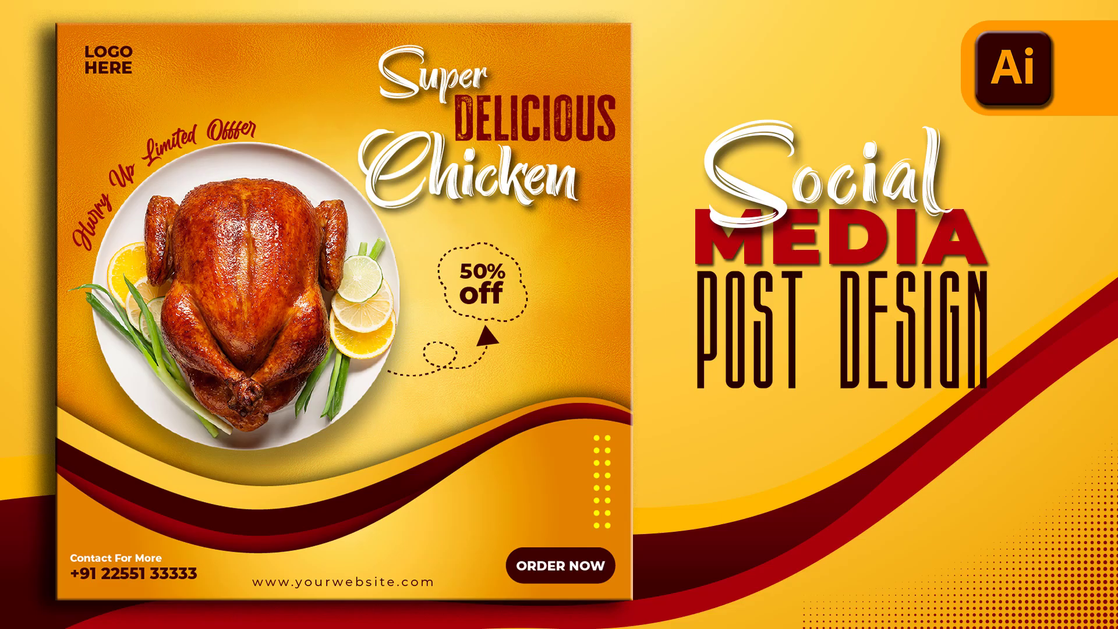